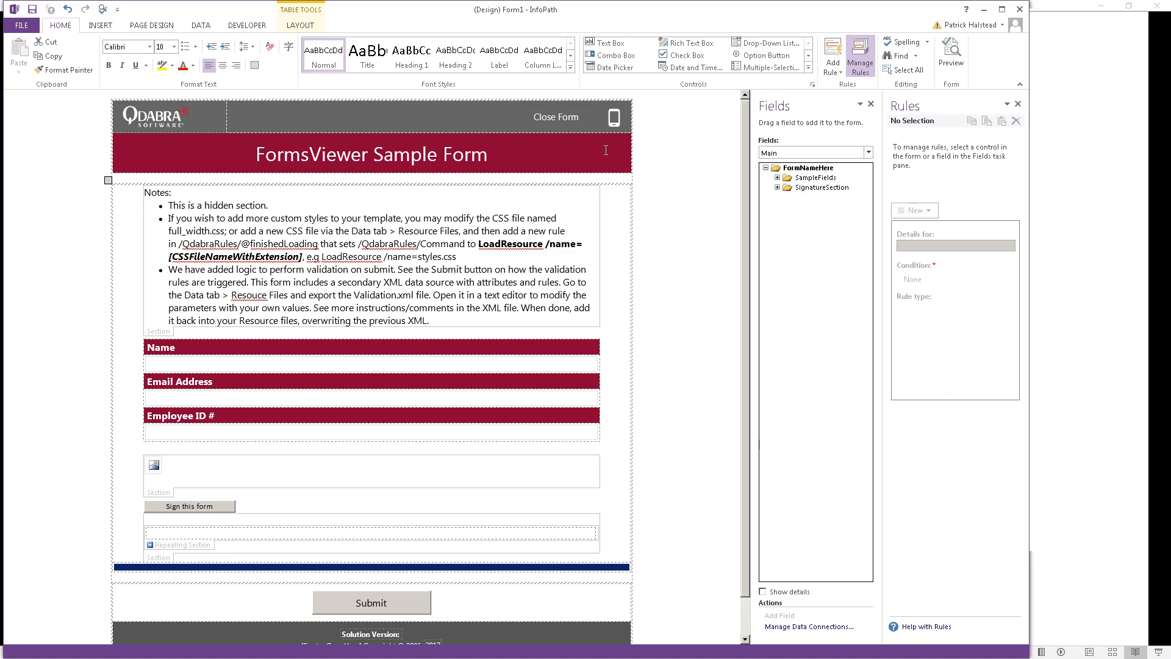
Step: Check the template's date added (05-07-2018) on the InfoPathDev samples page
key(alt+Tab)
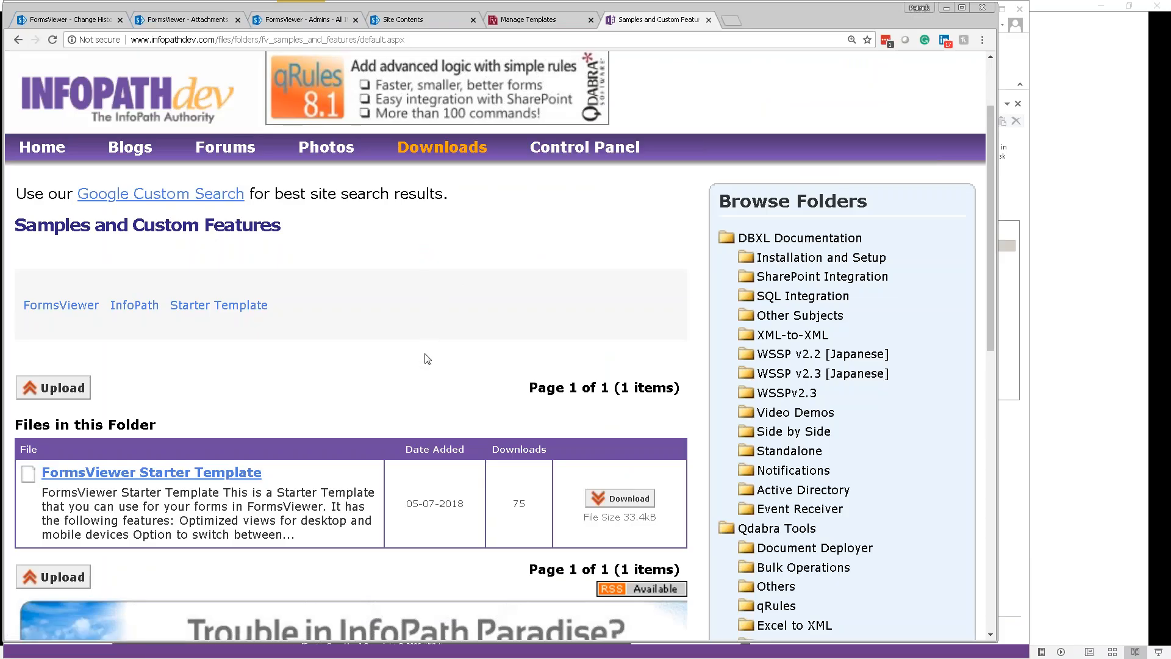
scroll(427, 358, down, 1)
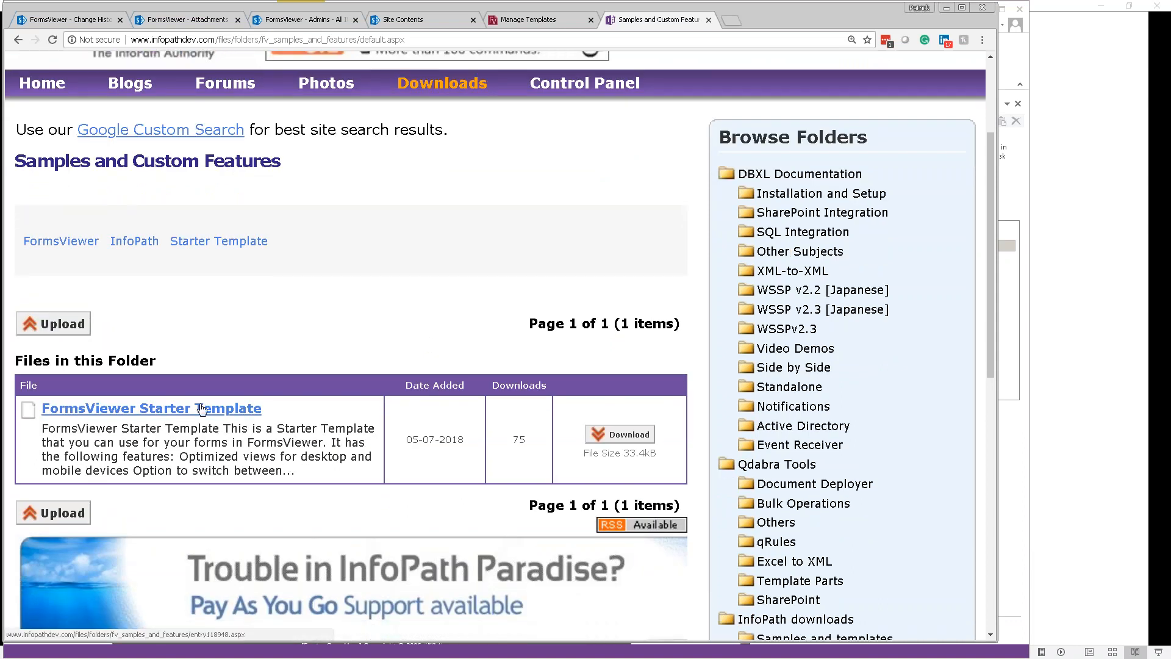
scroll(694, 470, down, 1)
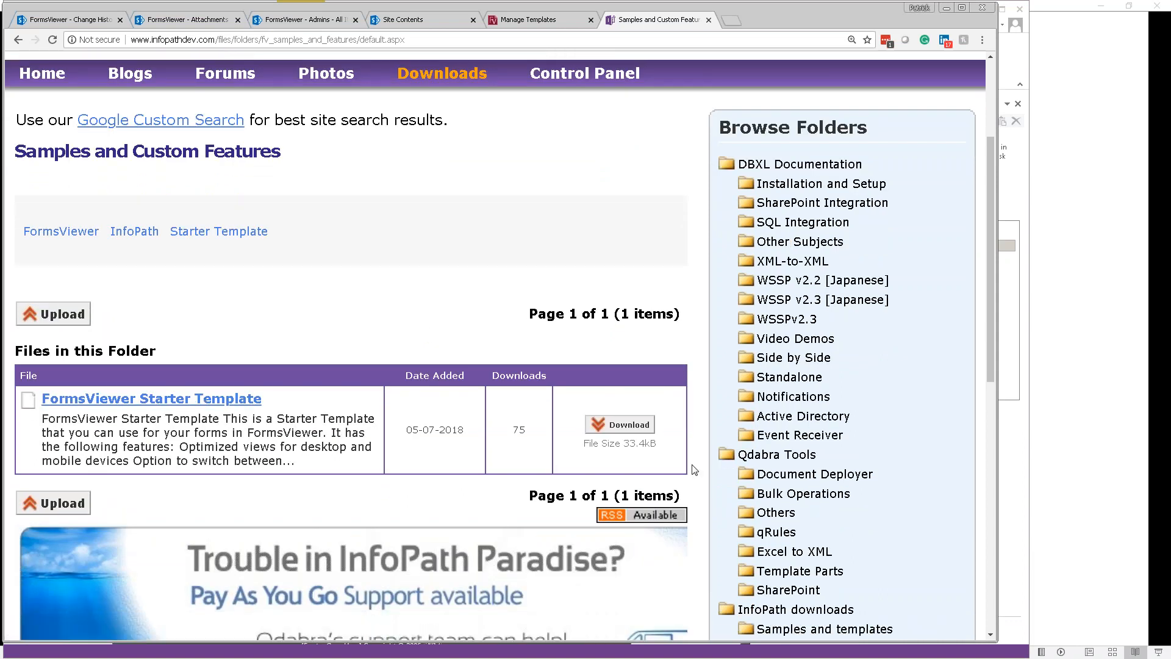
scroll(694, 470, down, 2)
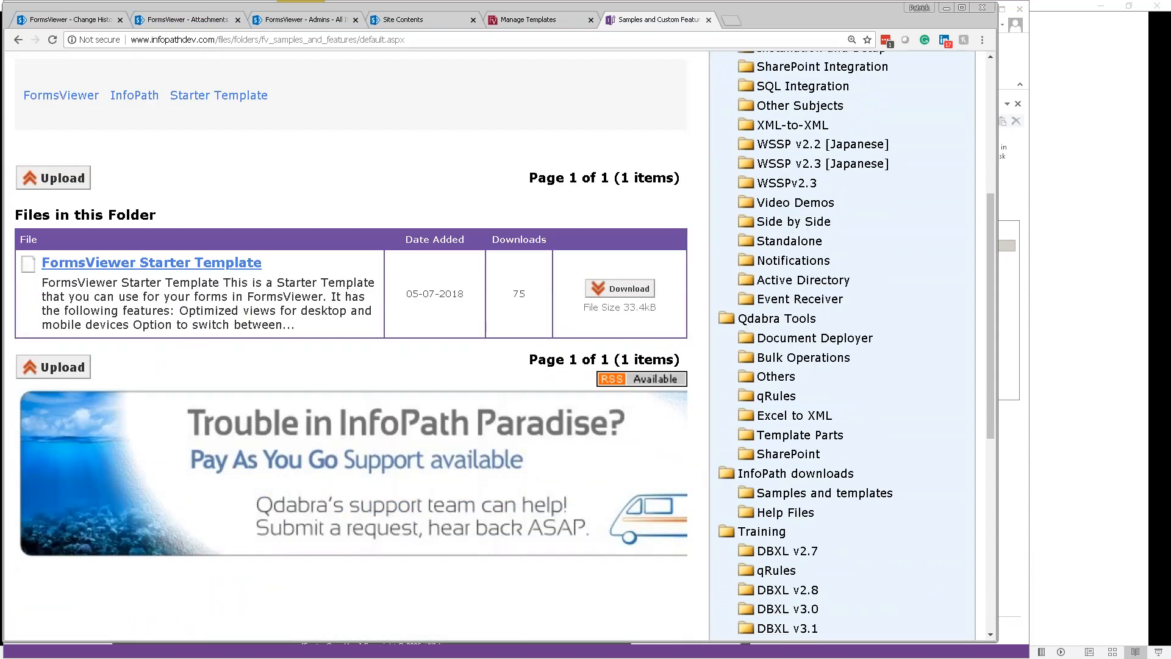
scroll(905, 427, down, 5)
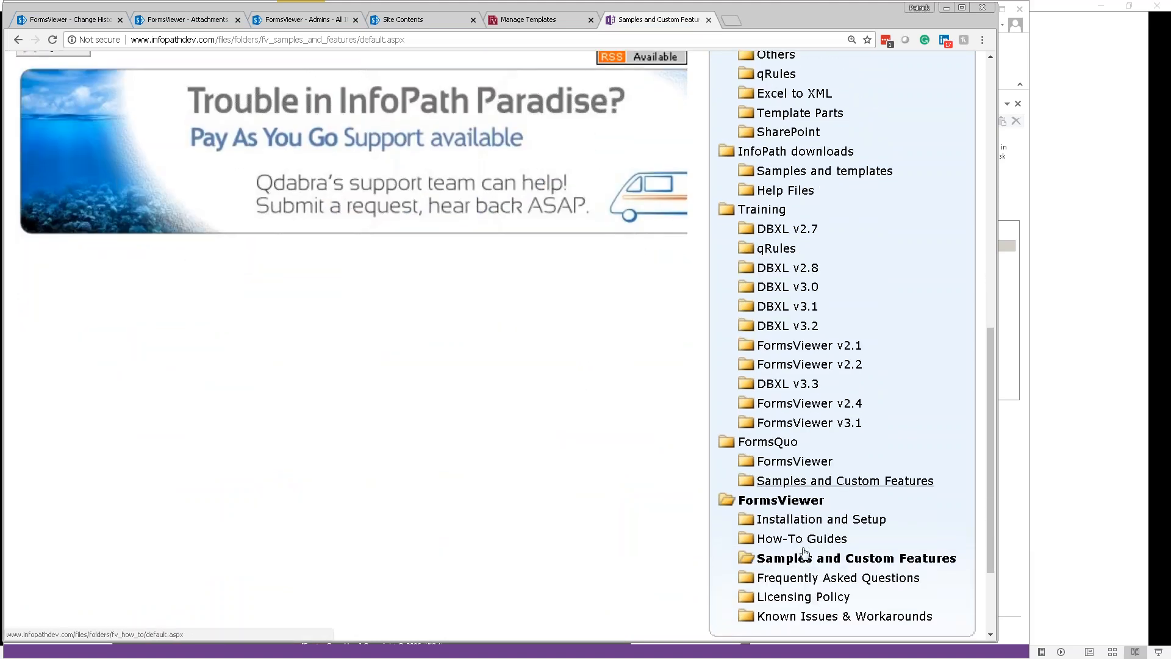
scroll(702, 534, up, 3)
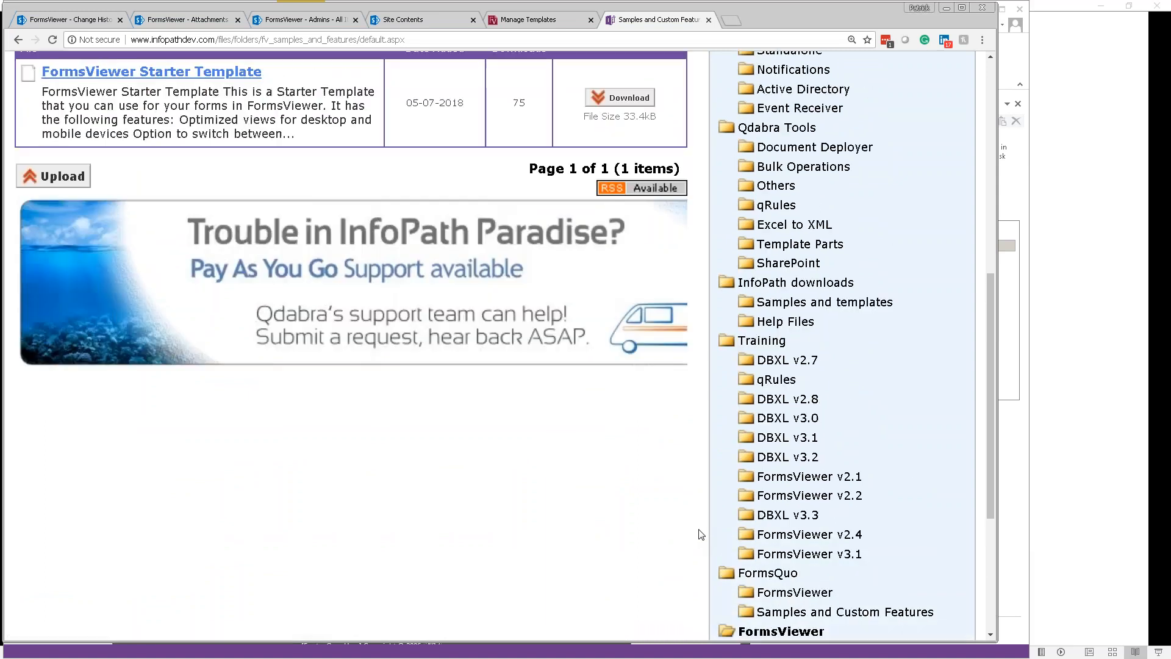
scroll(446, 409, up, 2)
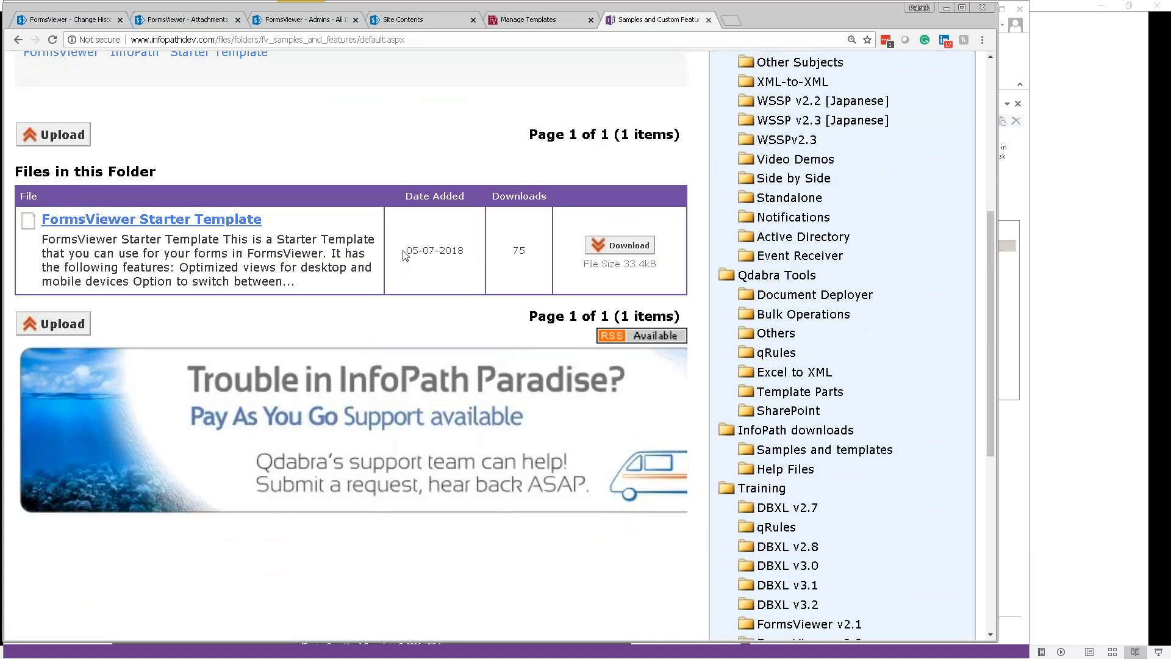
triple_click(451, 252)
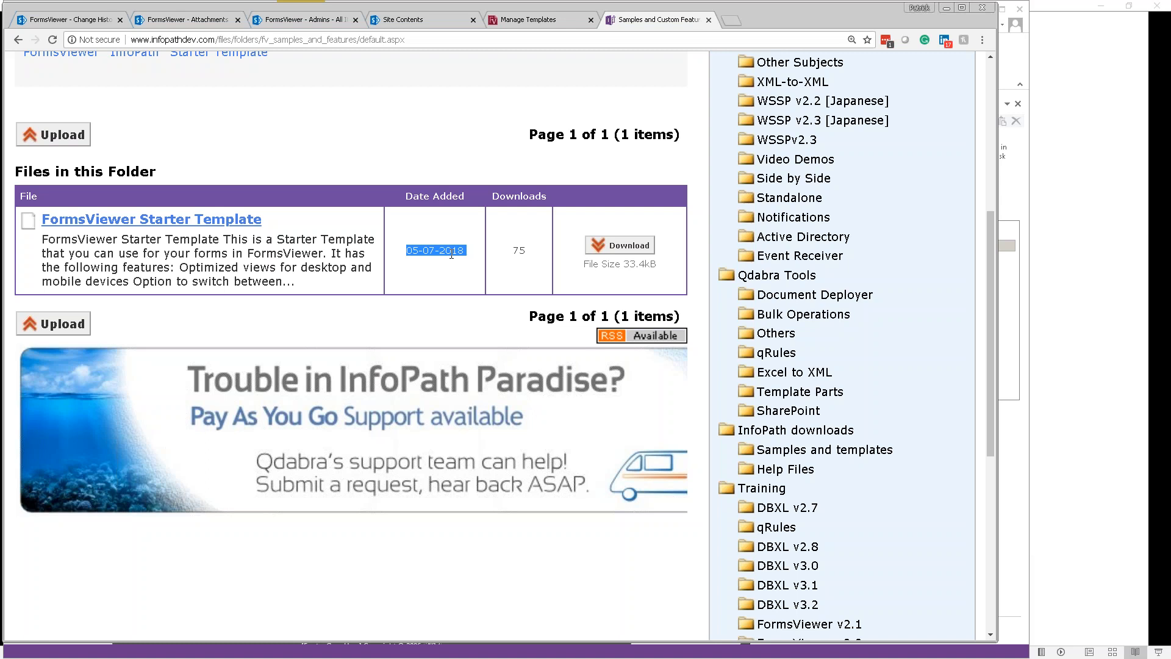
key(alt+Tab)
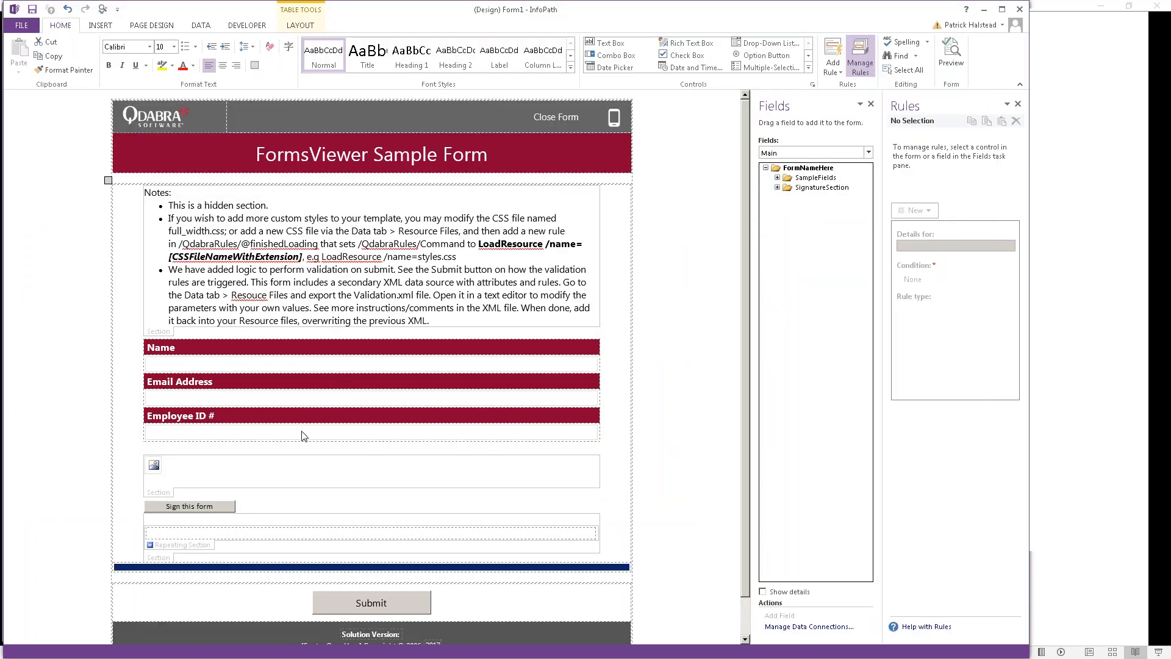
Step: Start adding a custom control from Add or Remove Custom Controls, choosing Template Part
click(809, 73)
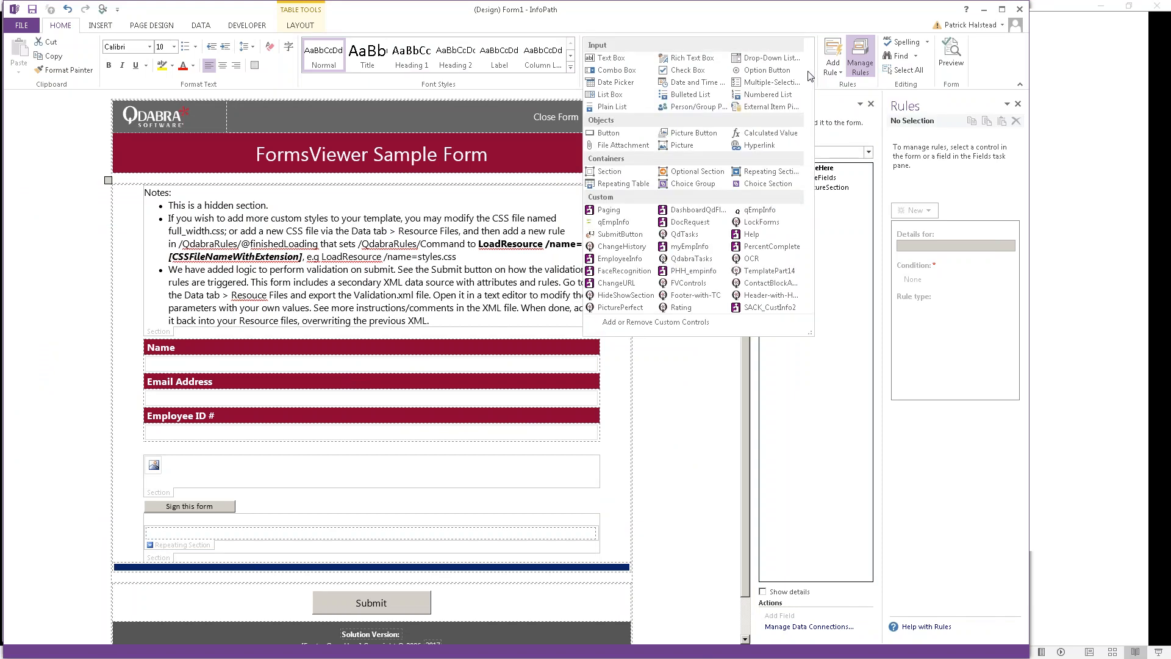
click(695, 323)
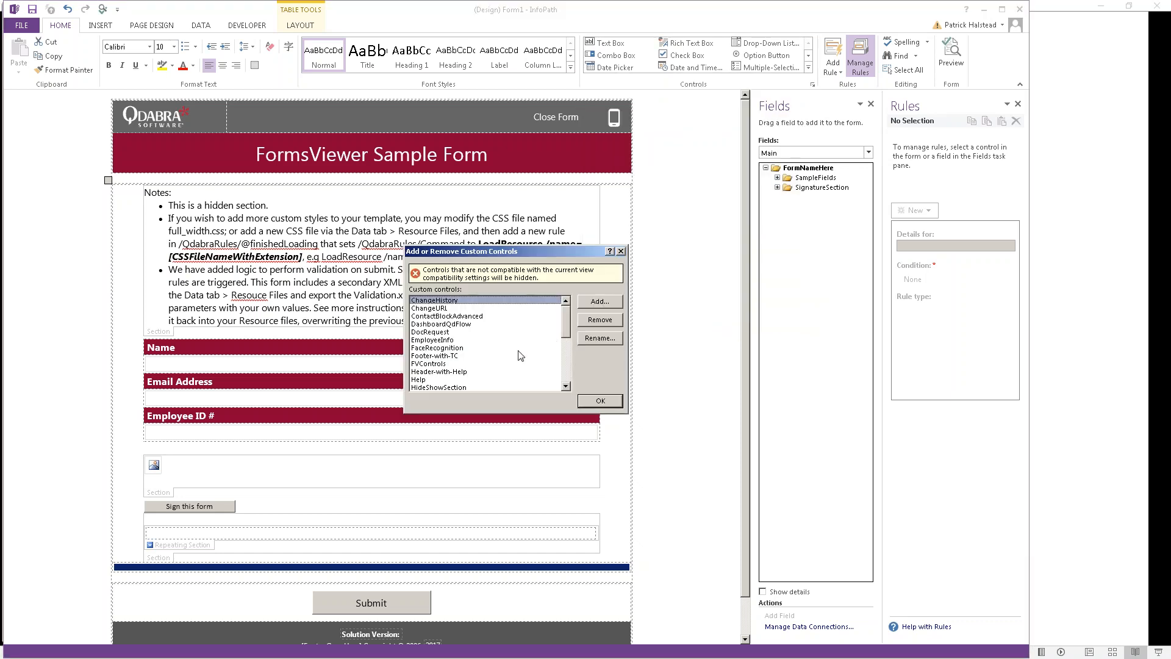
click(449, 365)
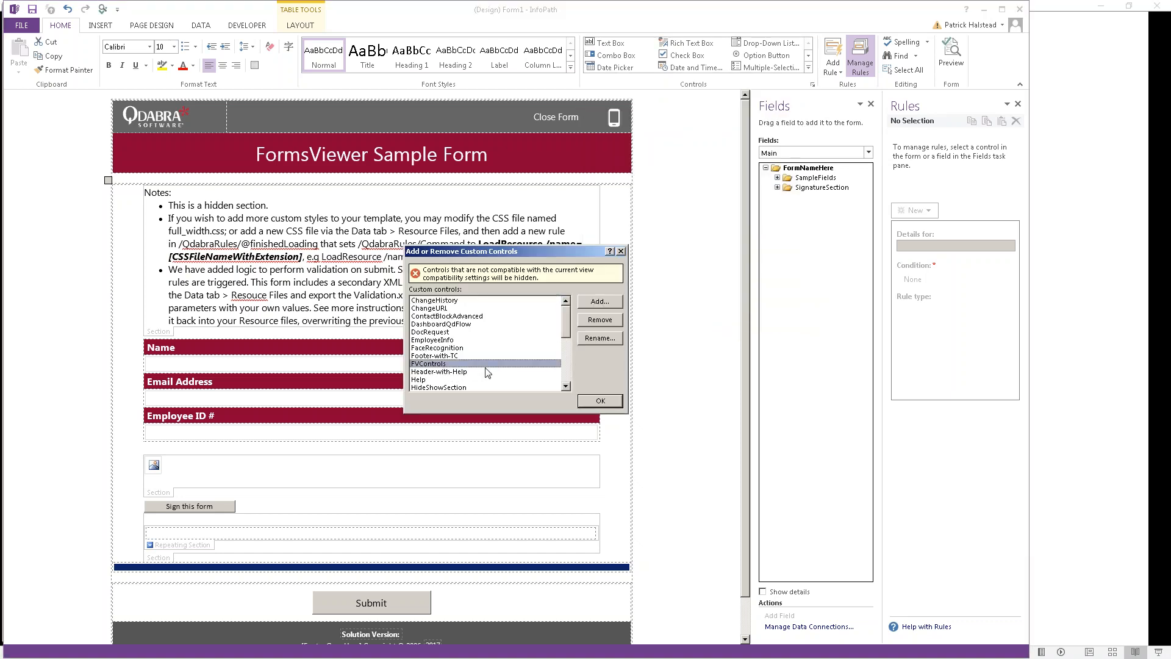
click(601, 302)
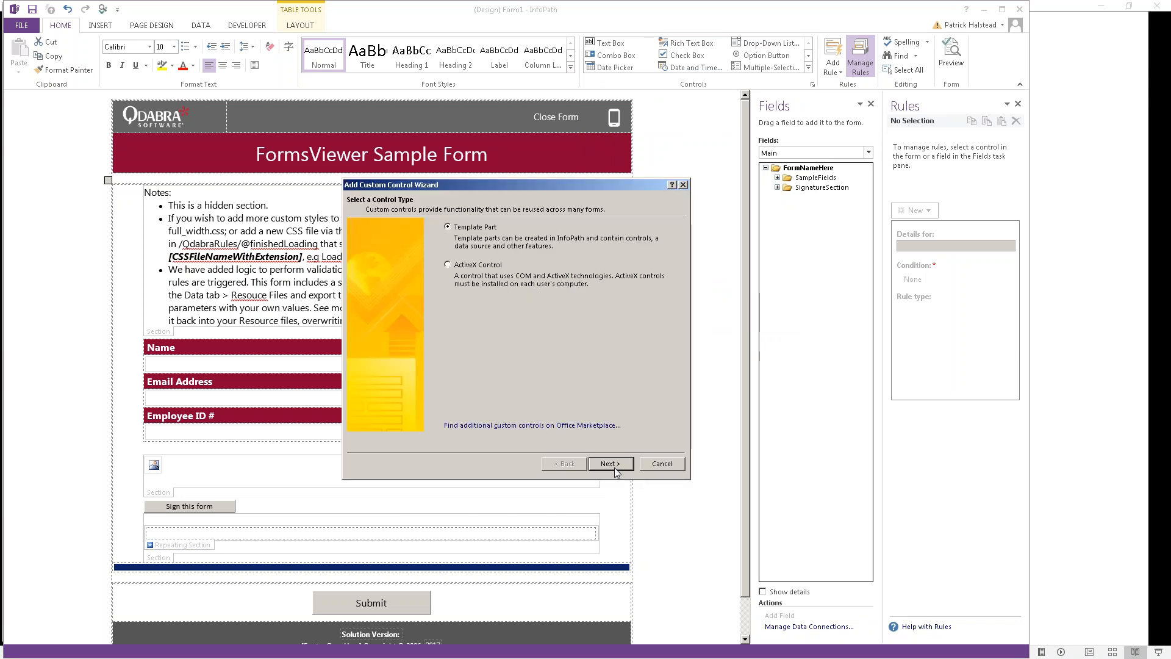
click(613, 464)
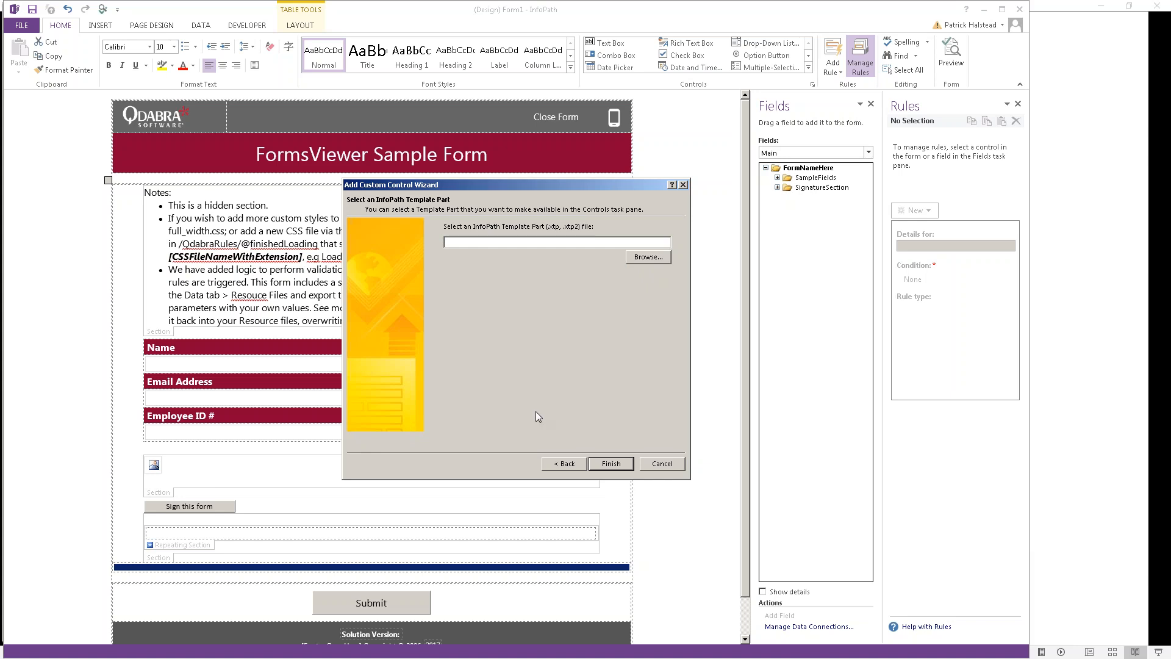
Step: Register FVControls.xtp2 from the Reusable Controls for FormsViewer folder as a custom control
click(663, 257)
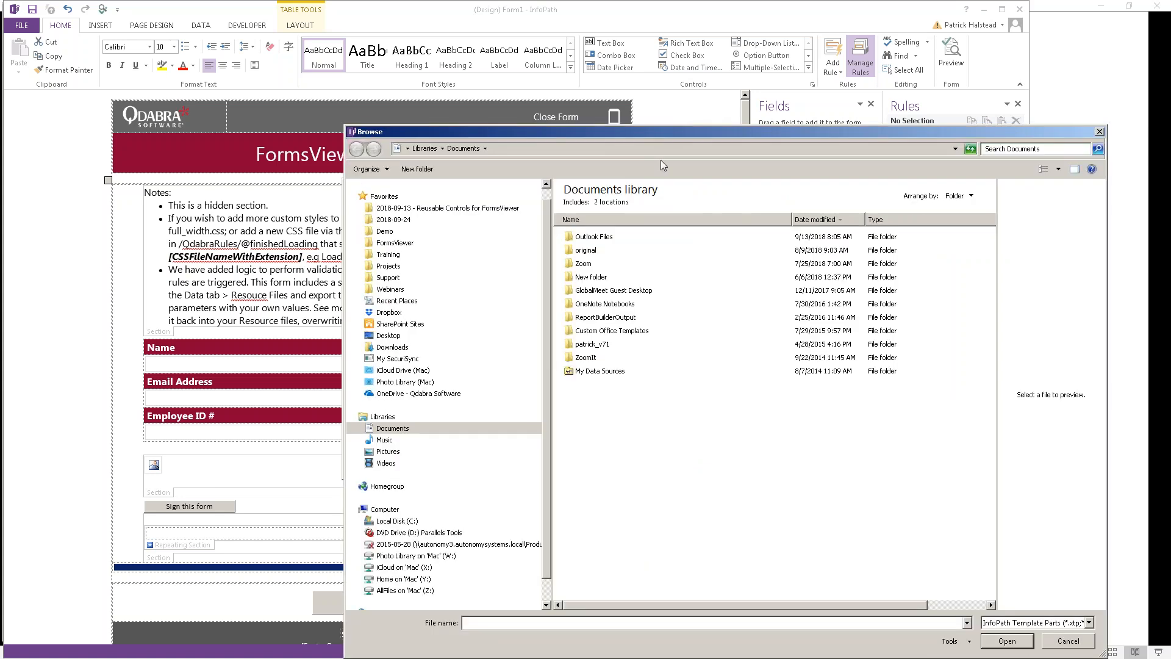
drag(643, 133, 455, 116)
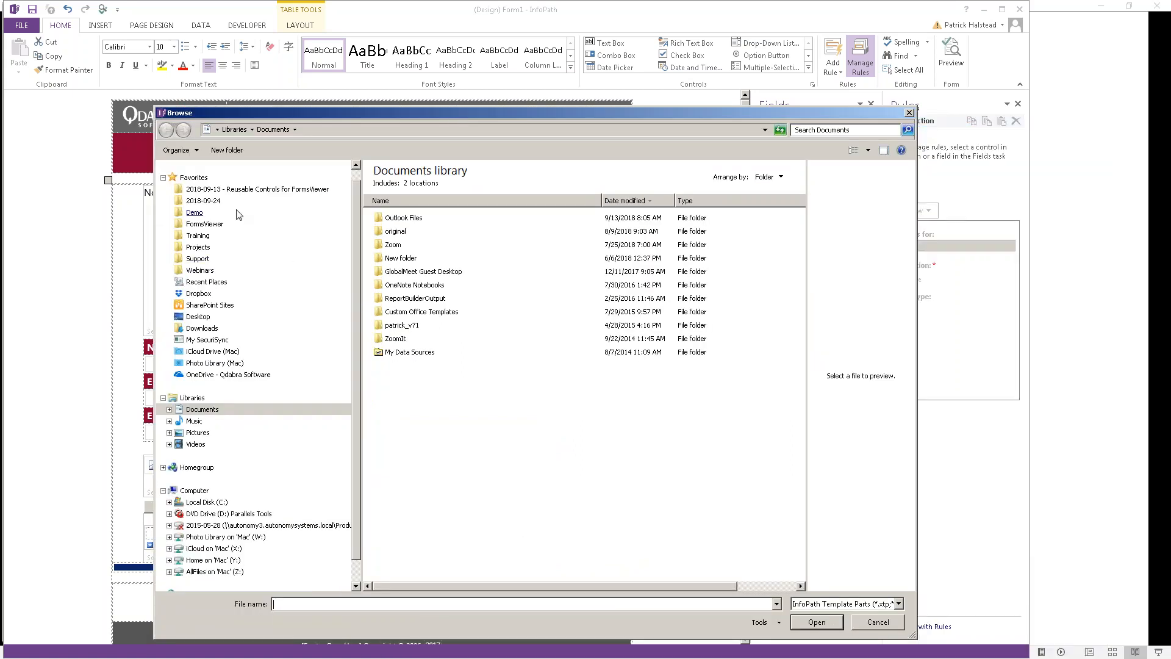
click(244, 189)
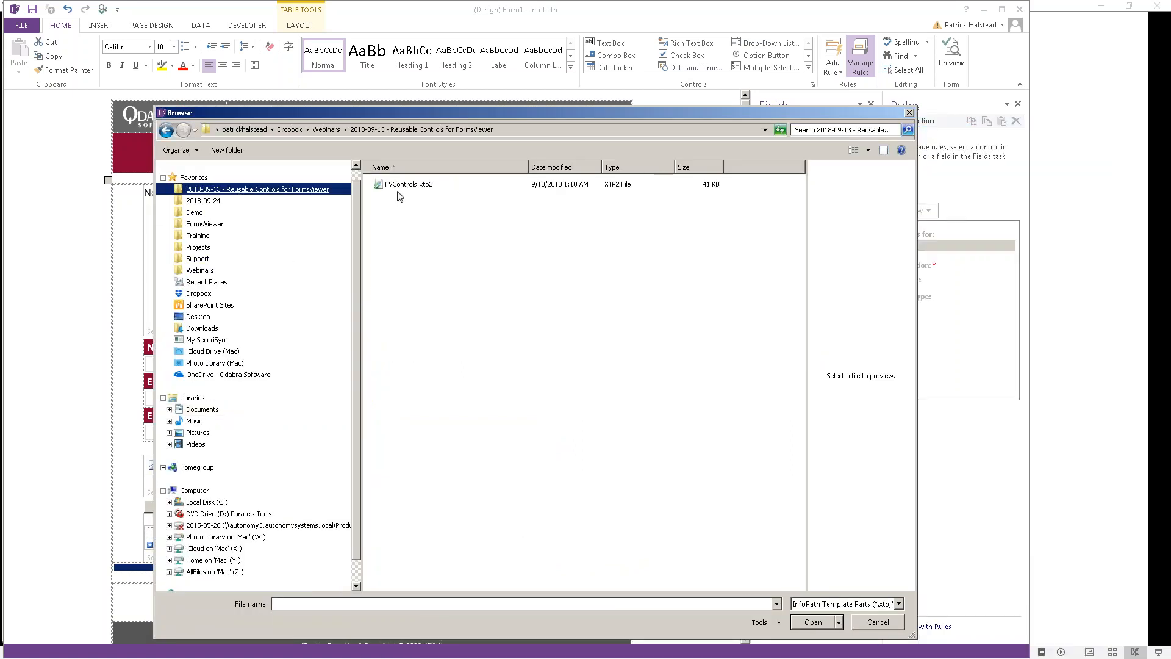
double_click(405, 184)
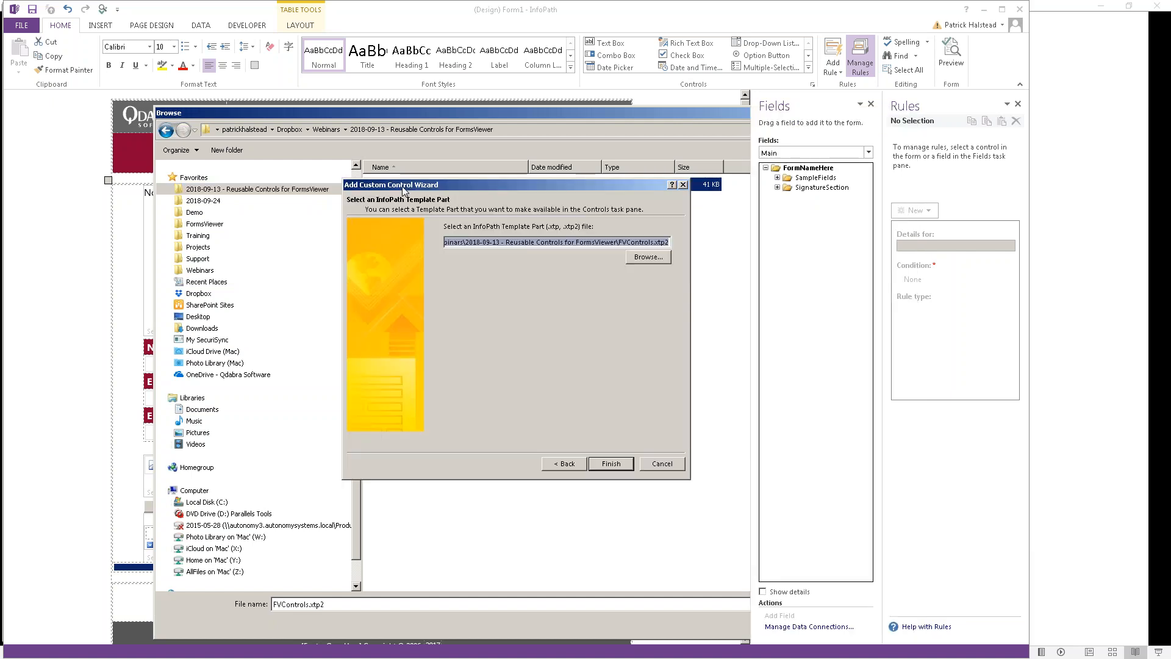
click(615, 464)
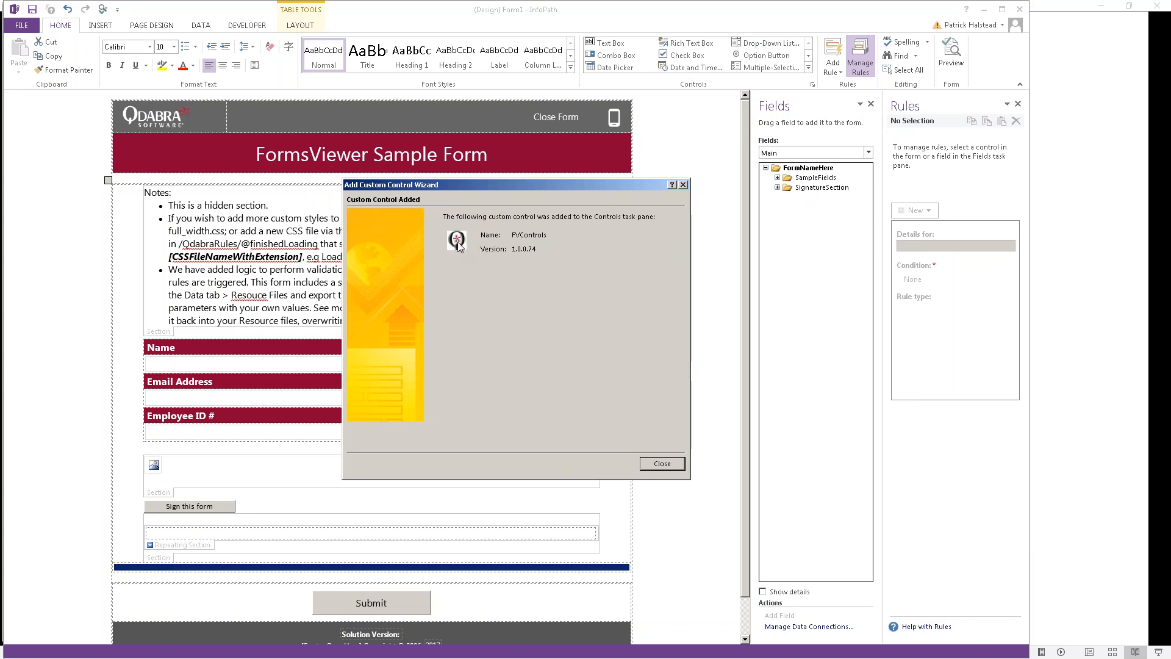
click(671, 464)
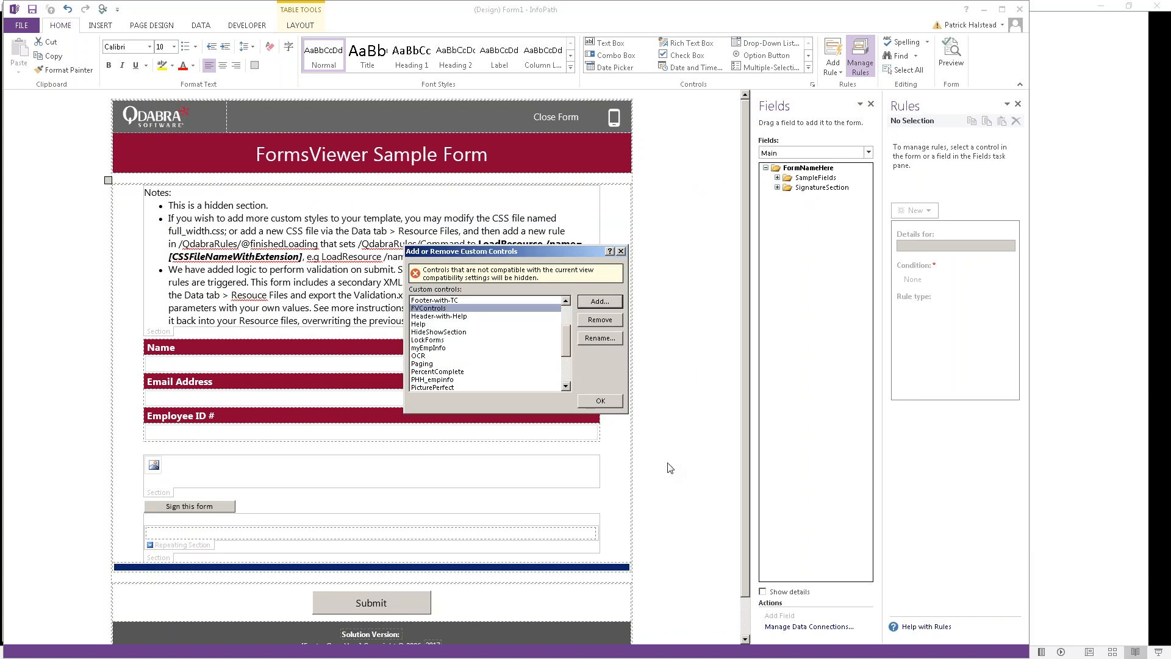
click(603, 406)
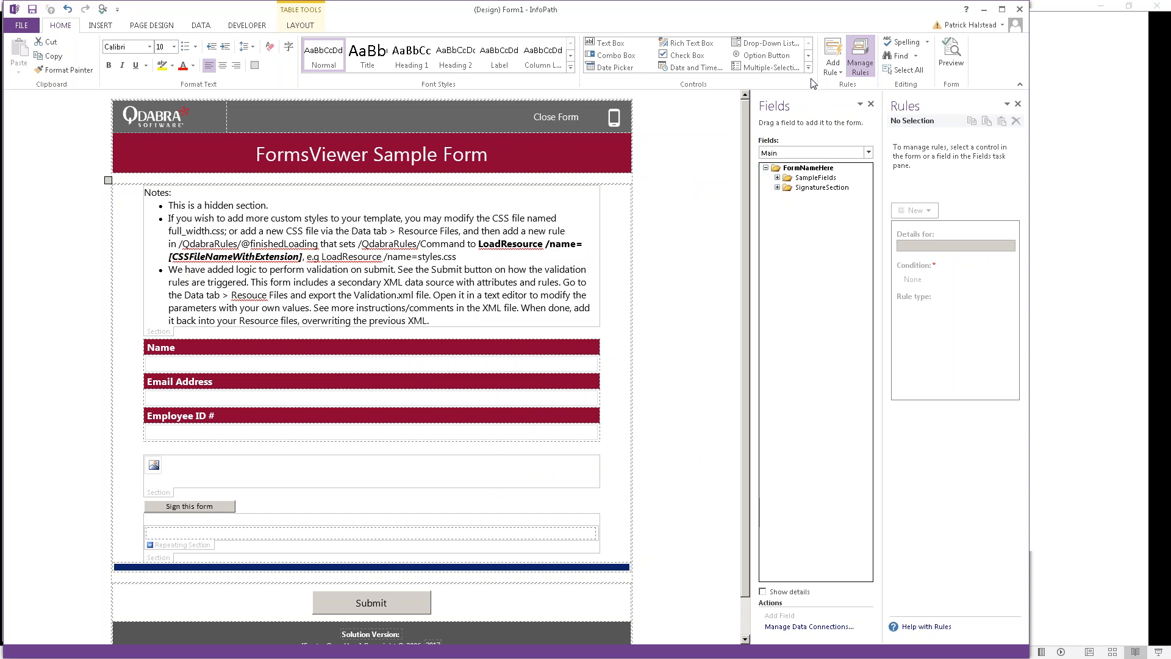
click(275, 566)
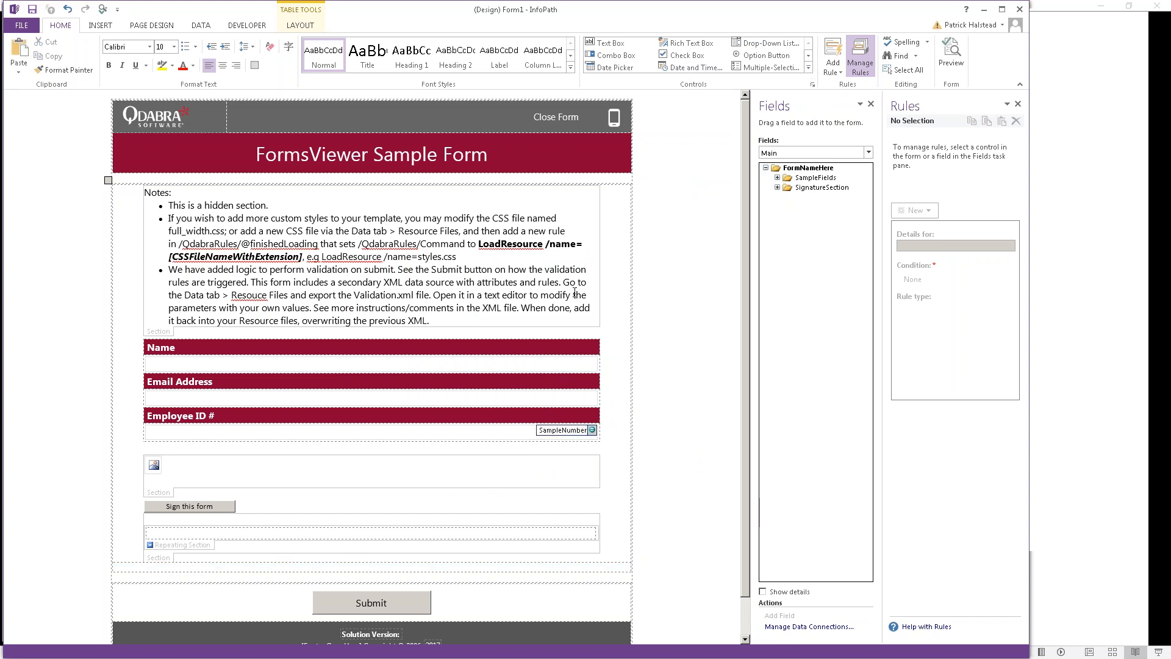
Step: Insert the FVControls custom control from the Controls gallery below the sample sections
click(809, 69)
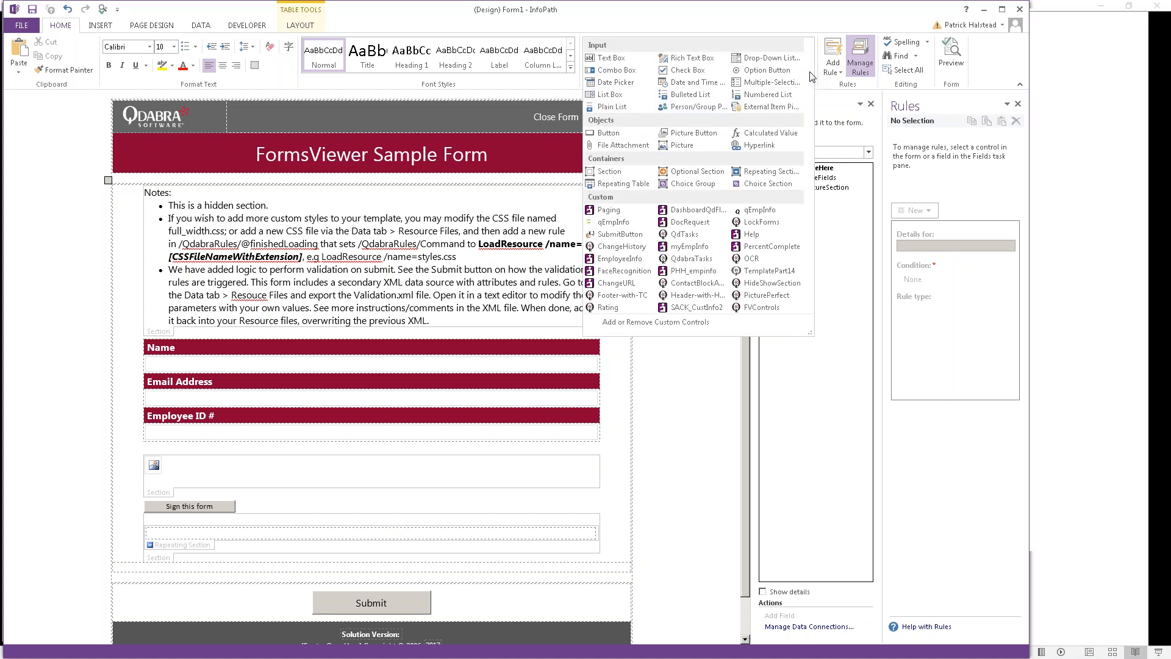
click(762, 307)
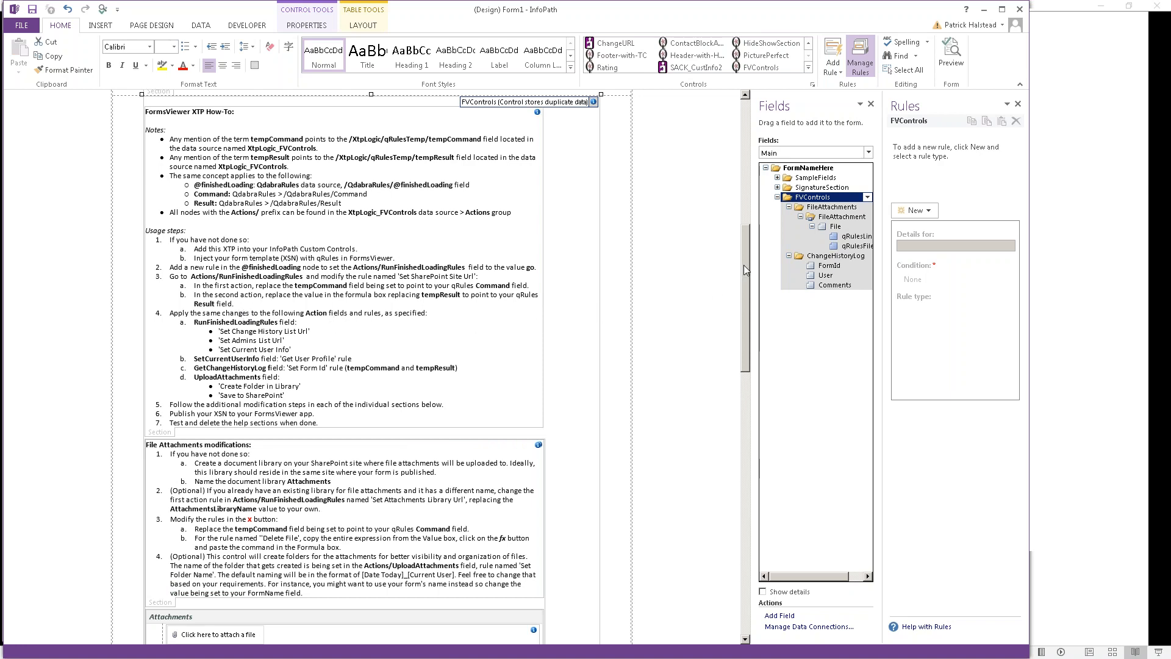
mouse_move(744, 267)
mouse_down()
mouse_move(742, 367)
mouse_move(762, 516)
mouse_move(761, 267)
mouse_up()
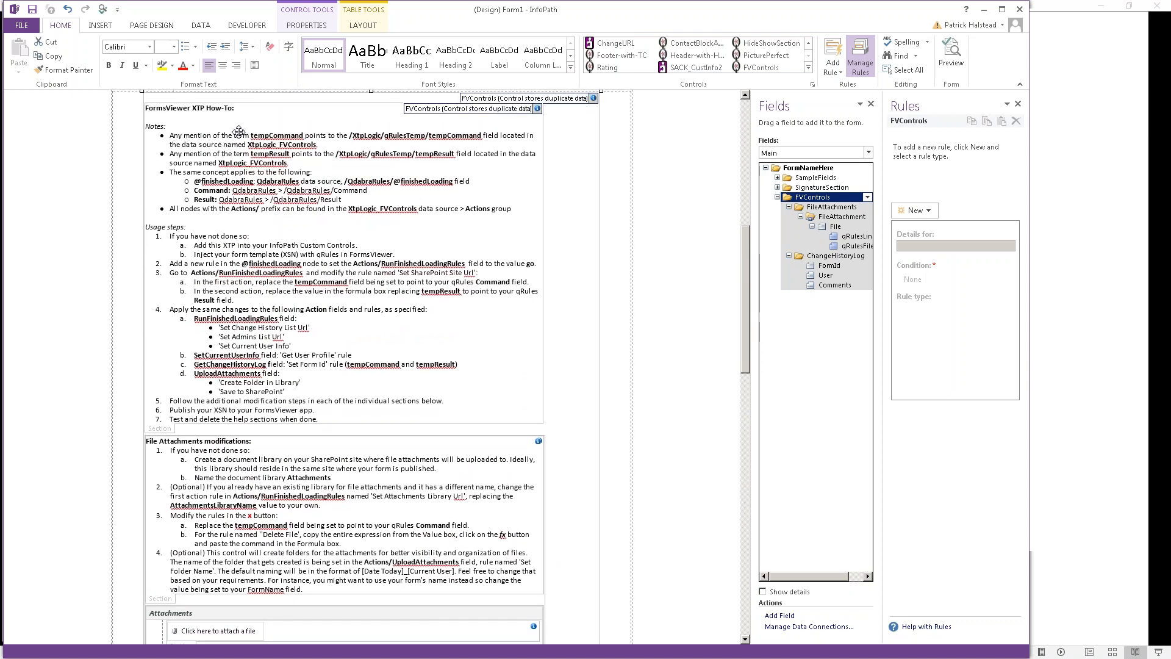
click(190, 134)
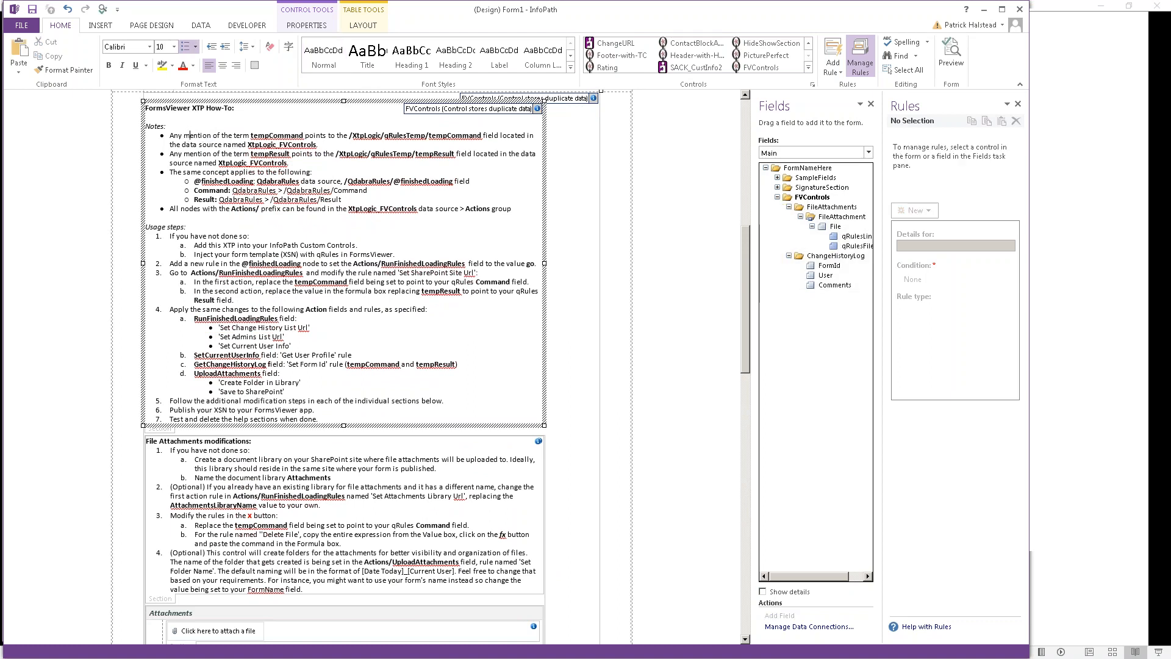
double_click(277, 135)
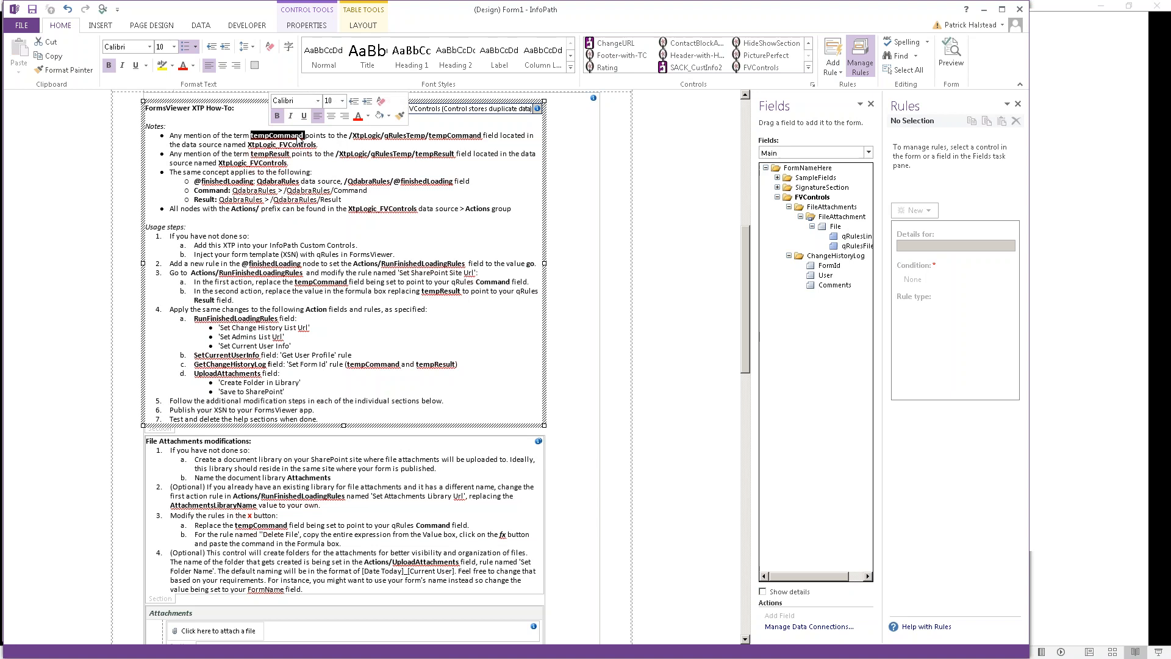
scroll(305, 147, up, 1)
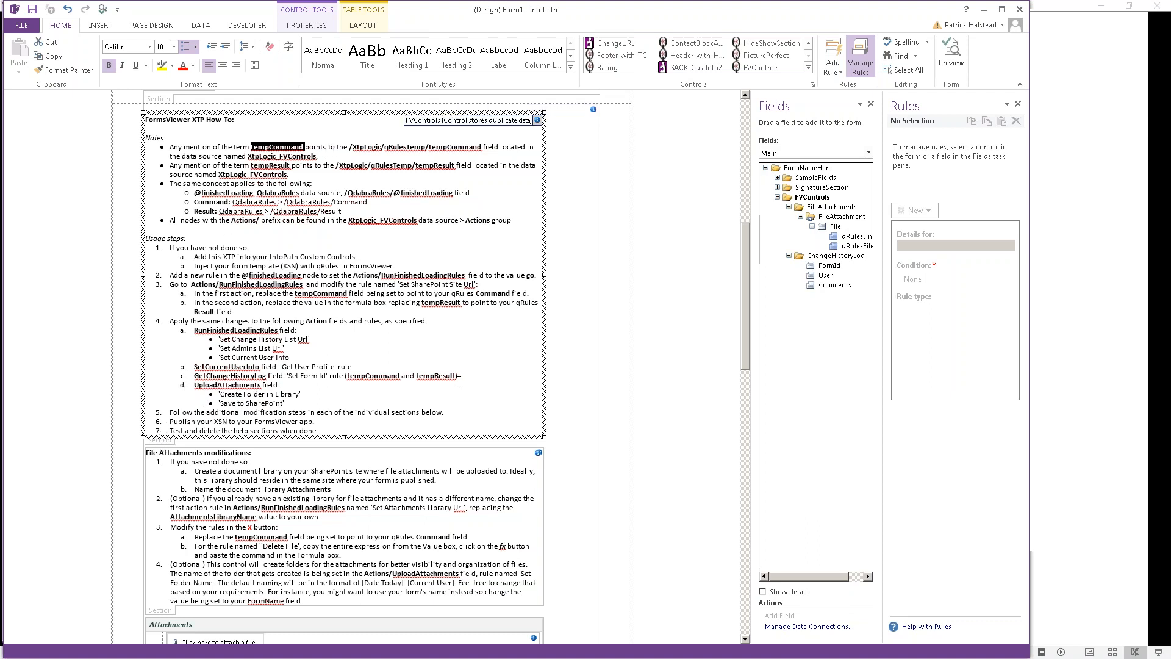
click(810, 198)
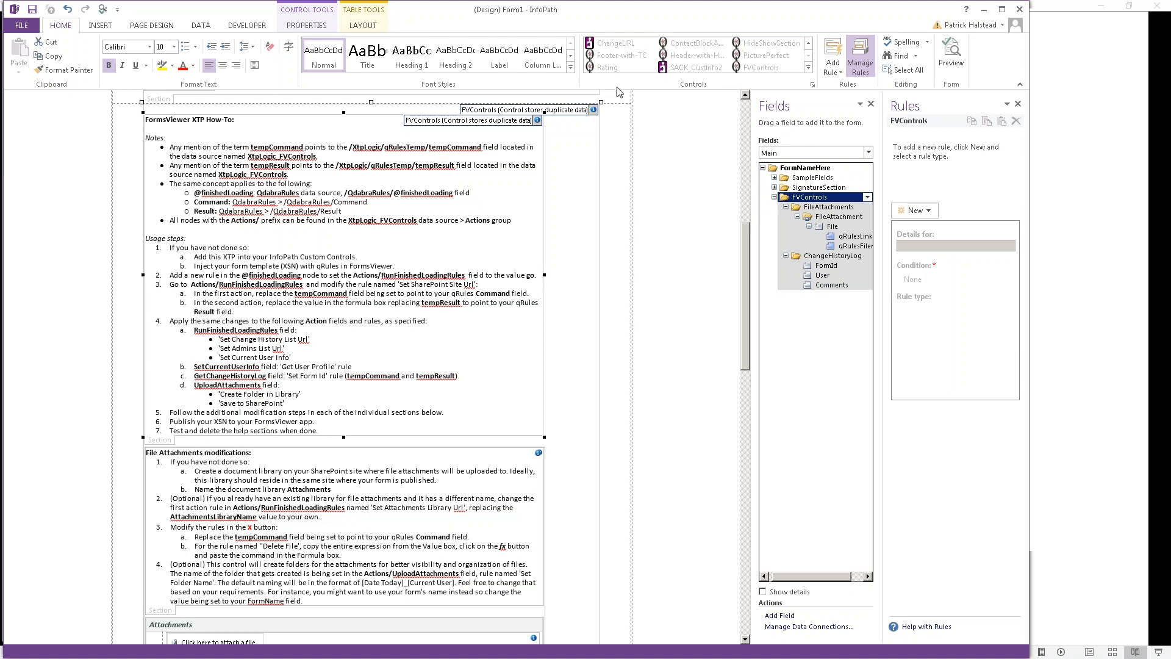
click(199, 26)
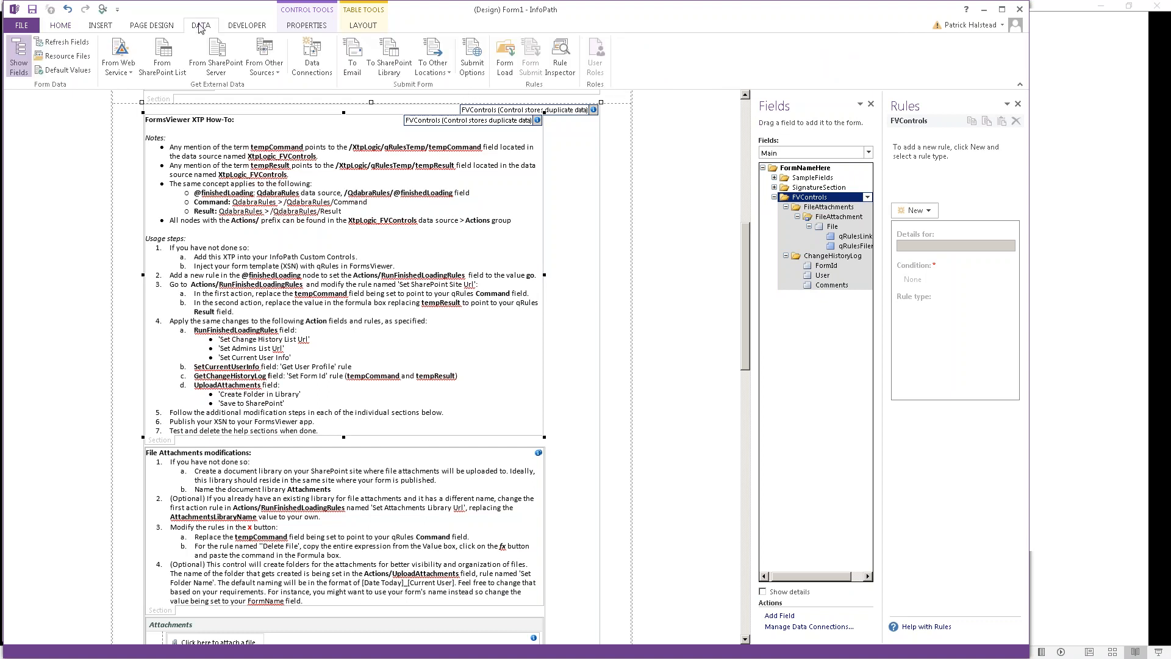
click(312, 58)
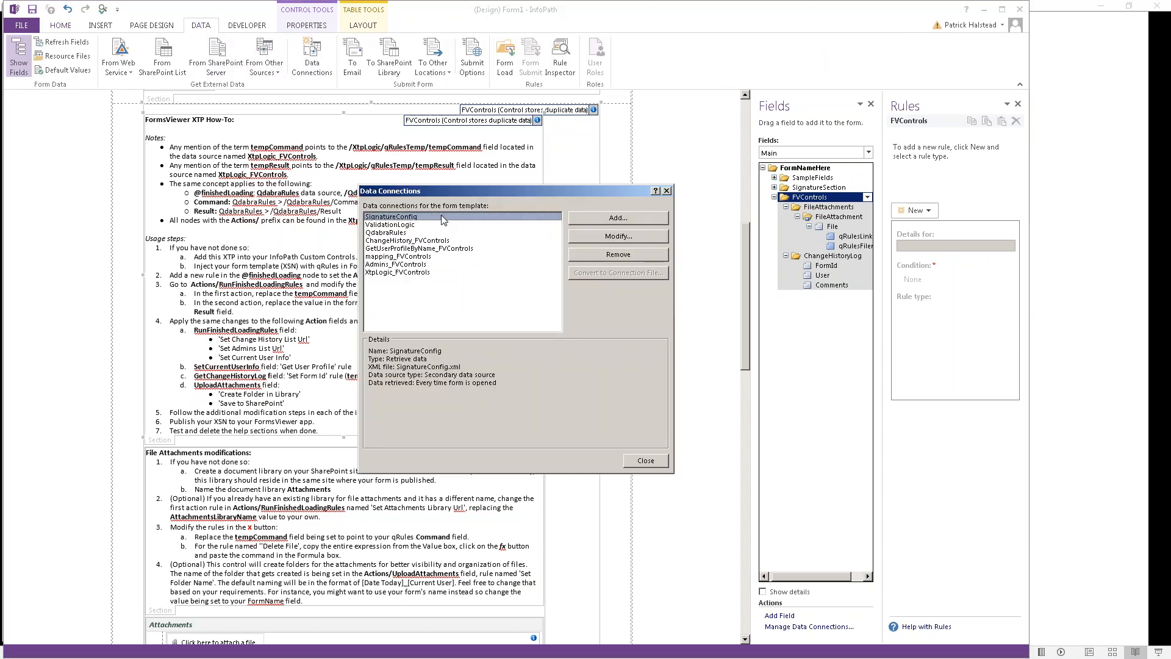
click(410, 256)
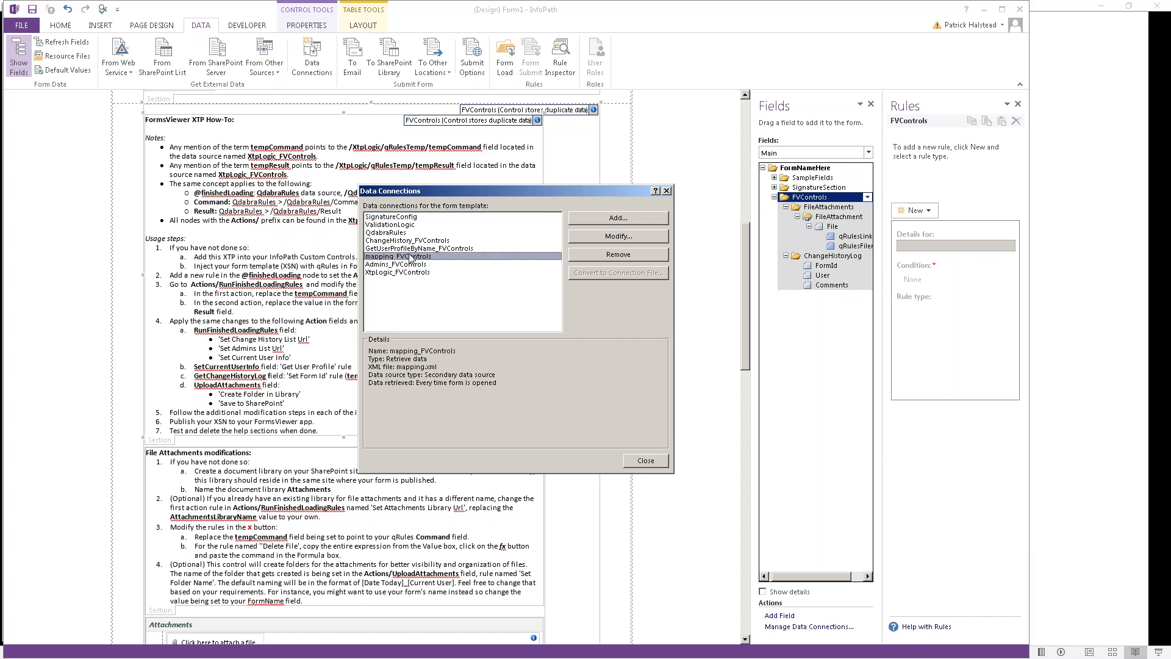
click(416, 241)
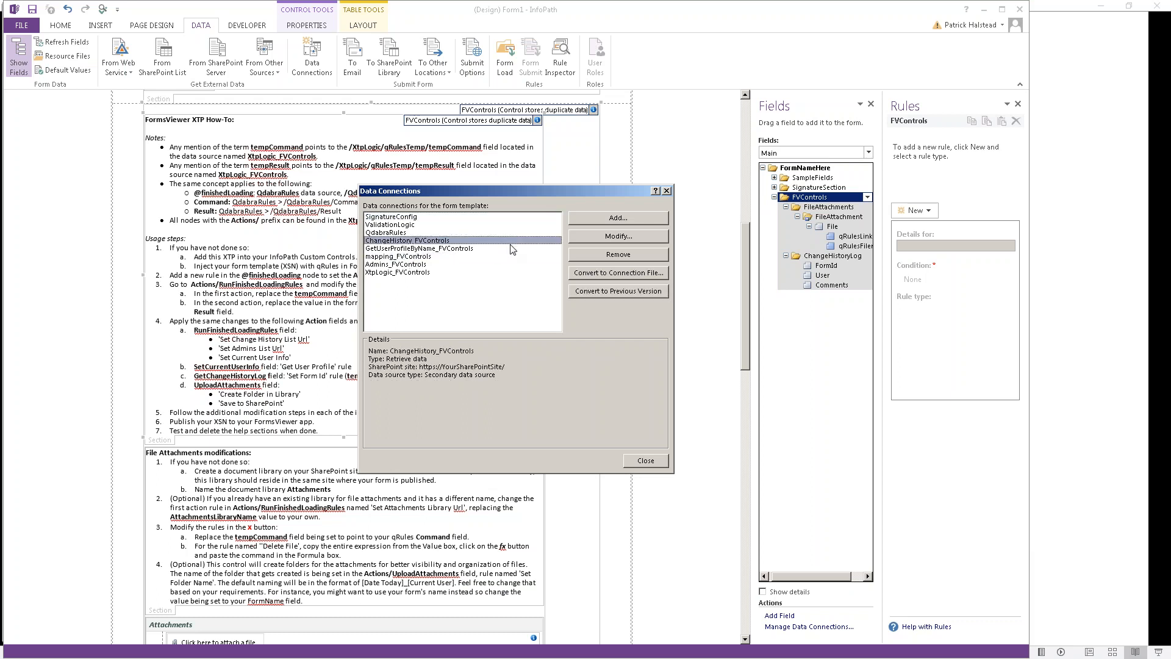
click(511, 249)
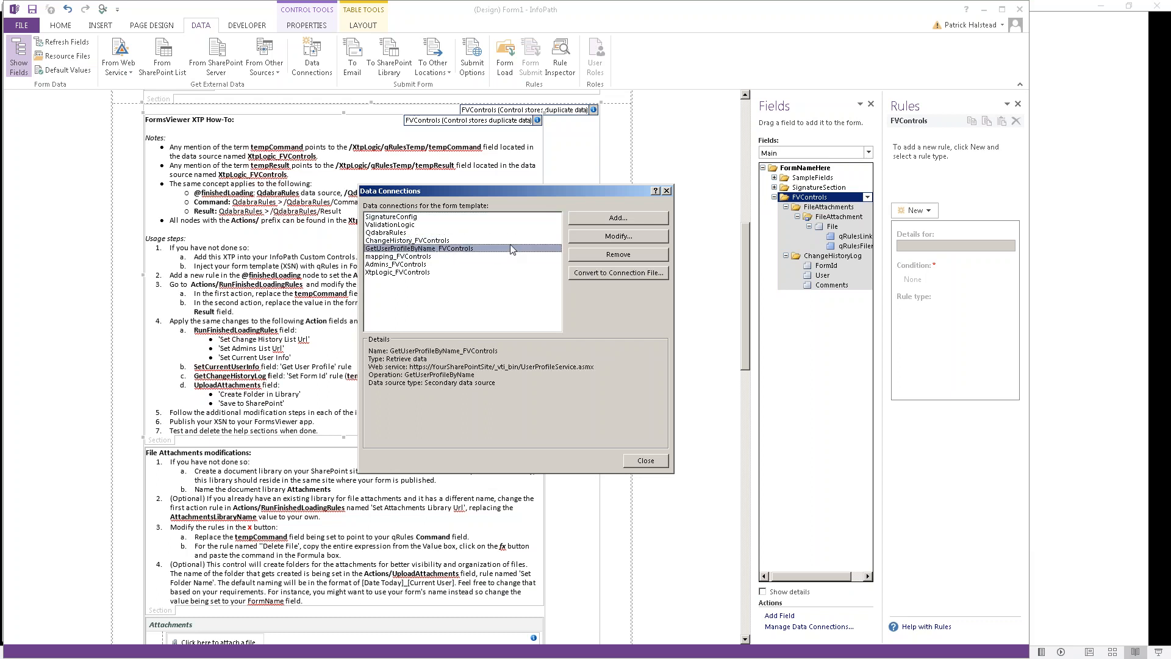
key(Down)
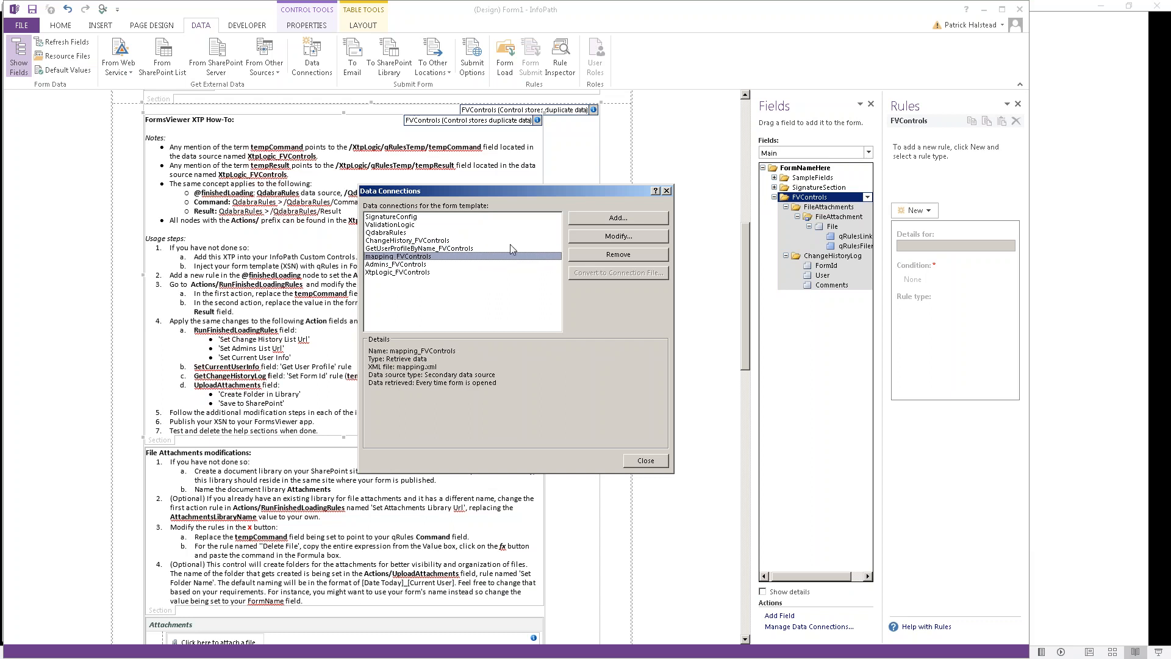
key(Down)
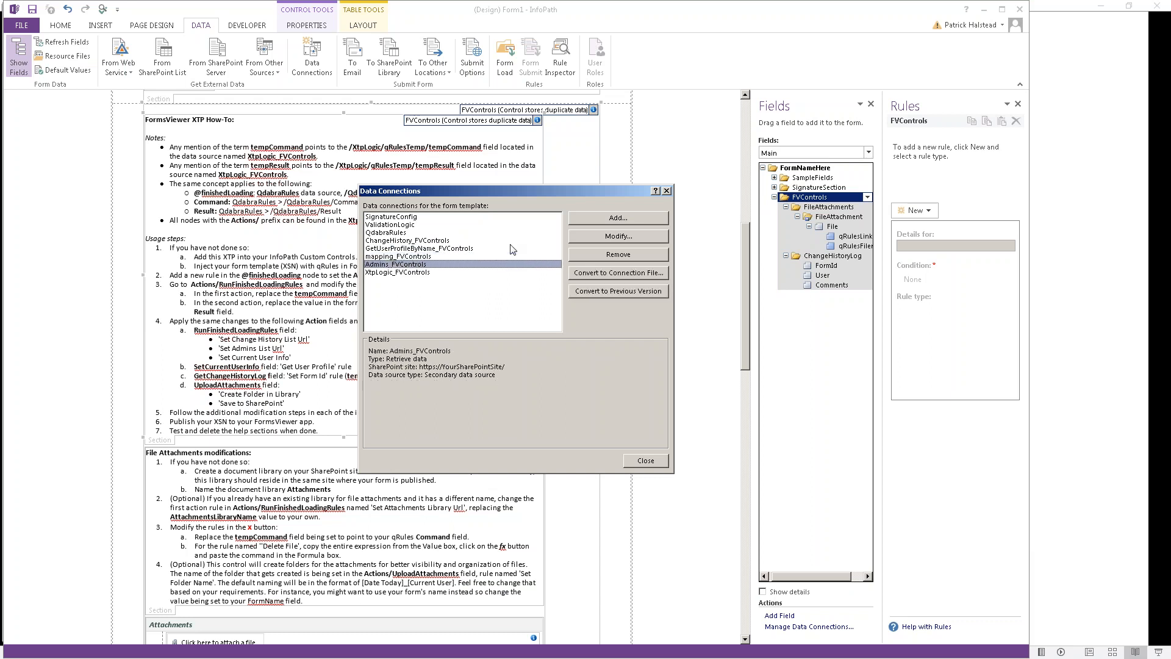
key(Down)
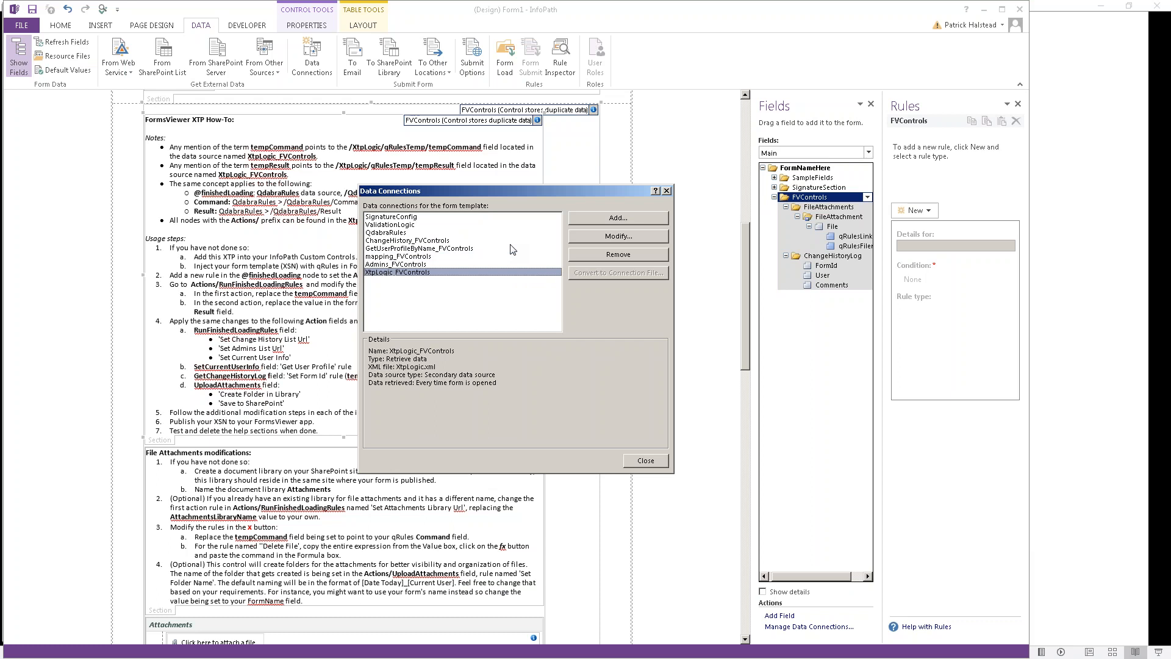
Step: Delete usage step 1 ('If you have not done so') with sub-items a and b from the How-To notes
click(666, 191)
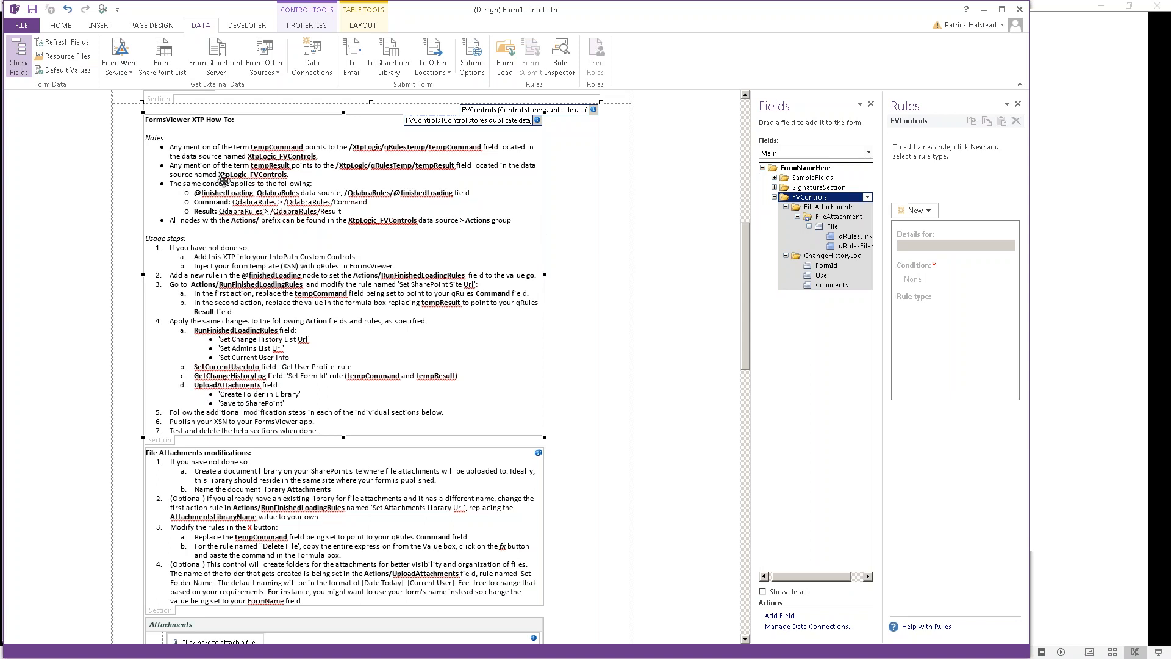
click(248, 252)
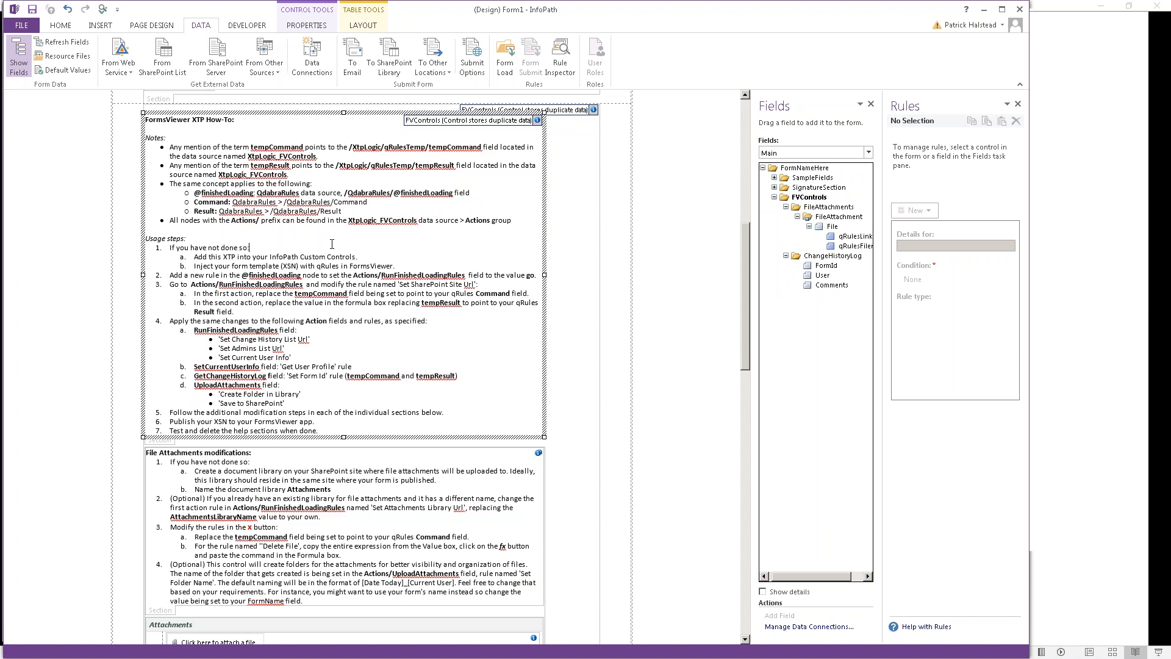
key(shift+Down)
key(shift+Down)
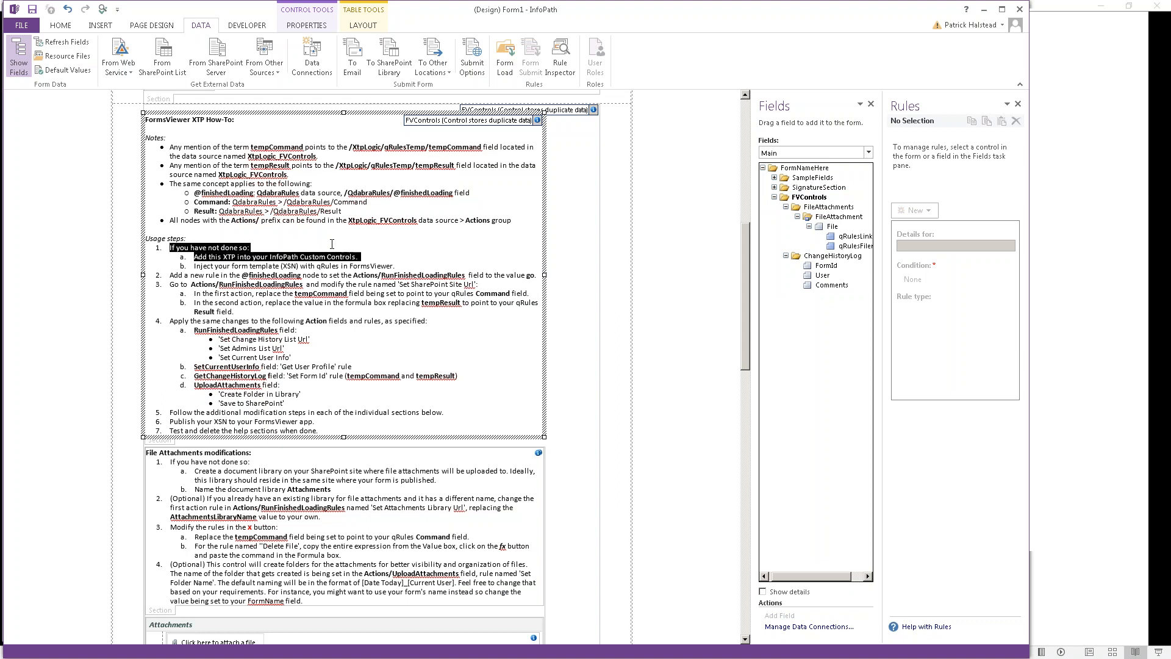
key(shift+Down)
key(shift+Down)
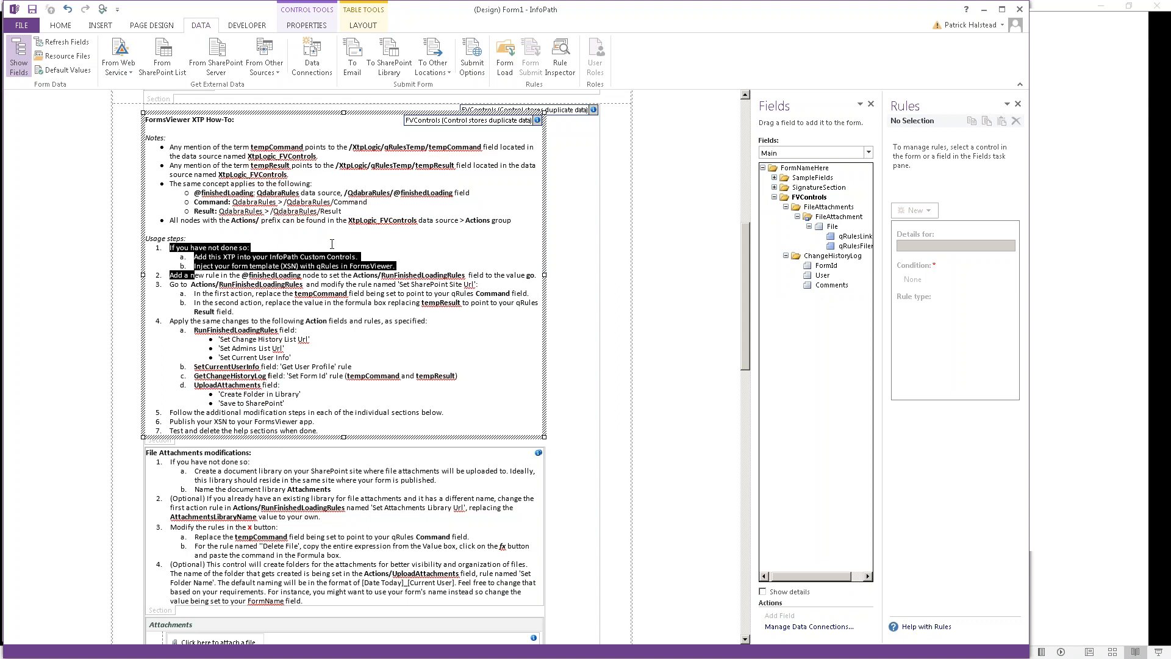
key(shift+Home)
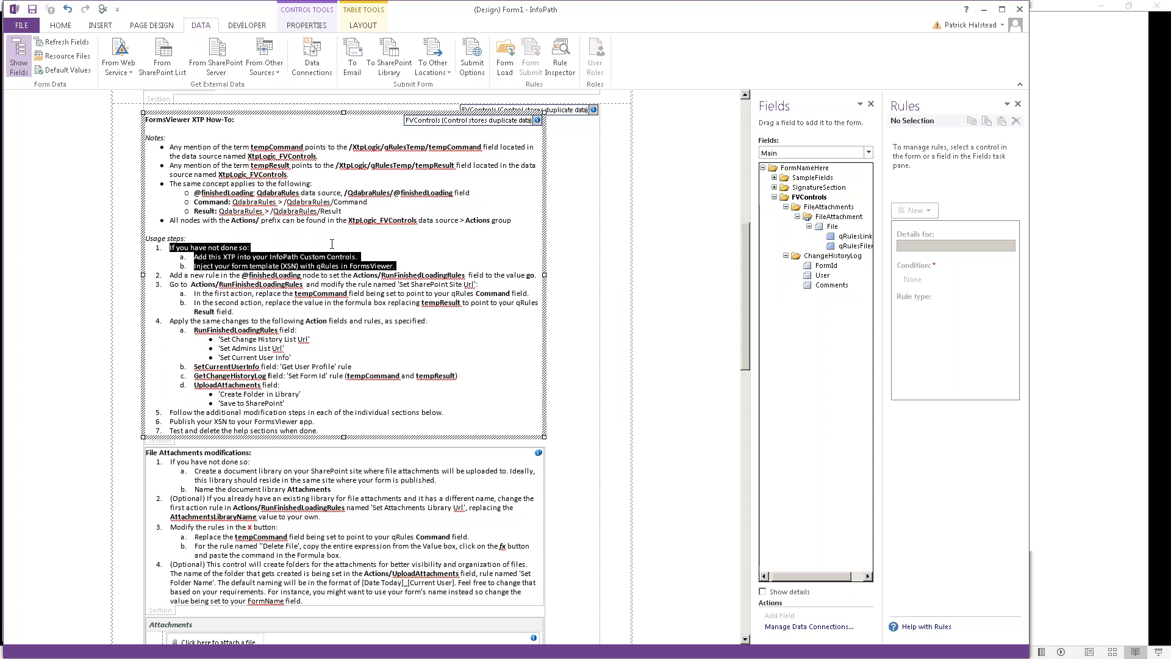
key(Delete)
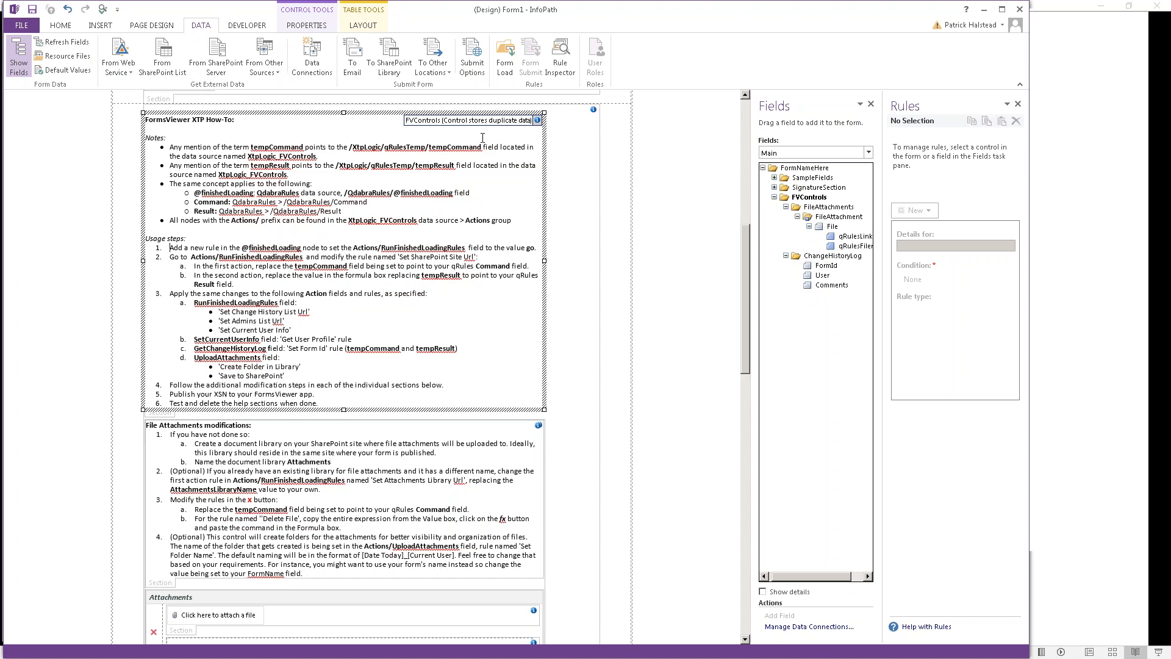
key(alt+Tab)
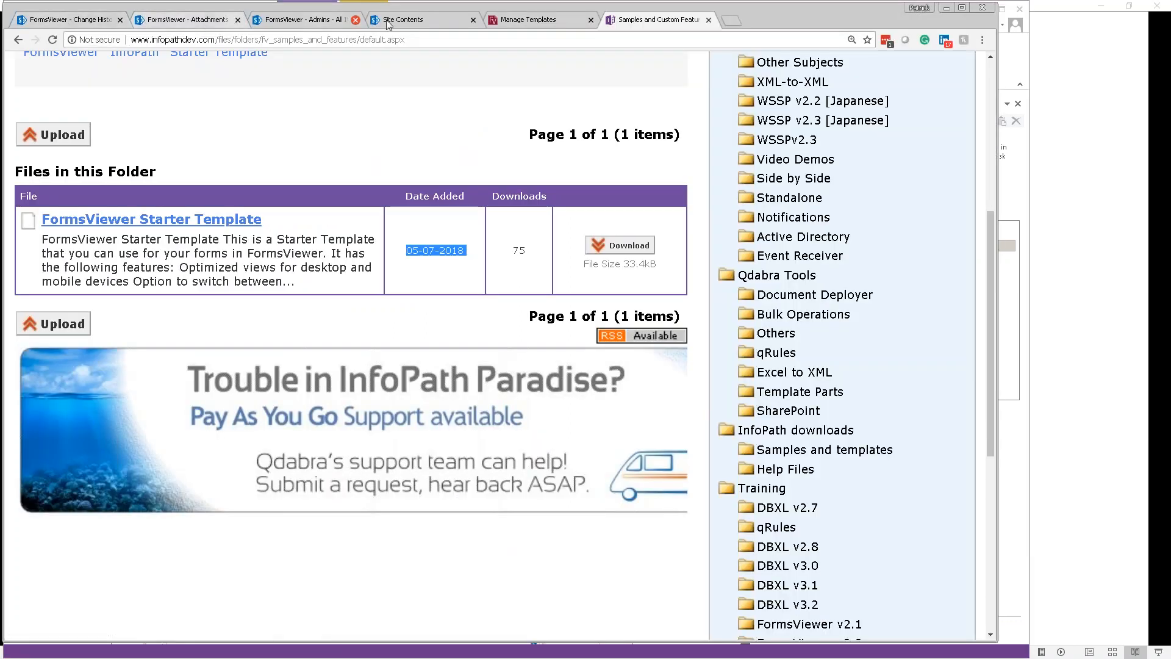
Step: Expand Demos (5) under Manage Templates and open the FV_Starter_Simple template
click(539, 24)
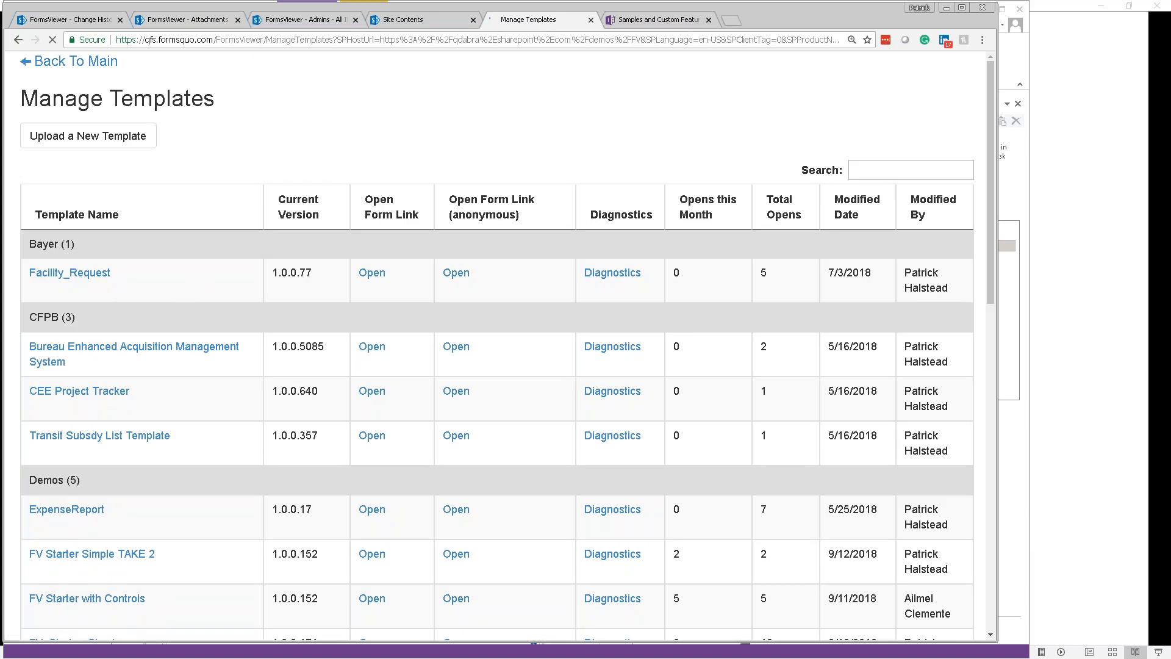
scroll(98, 476, down, 1)
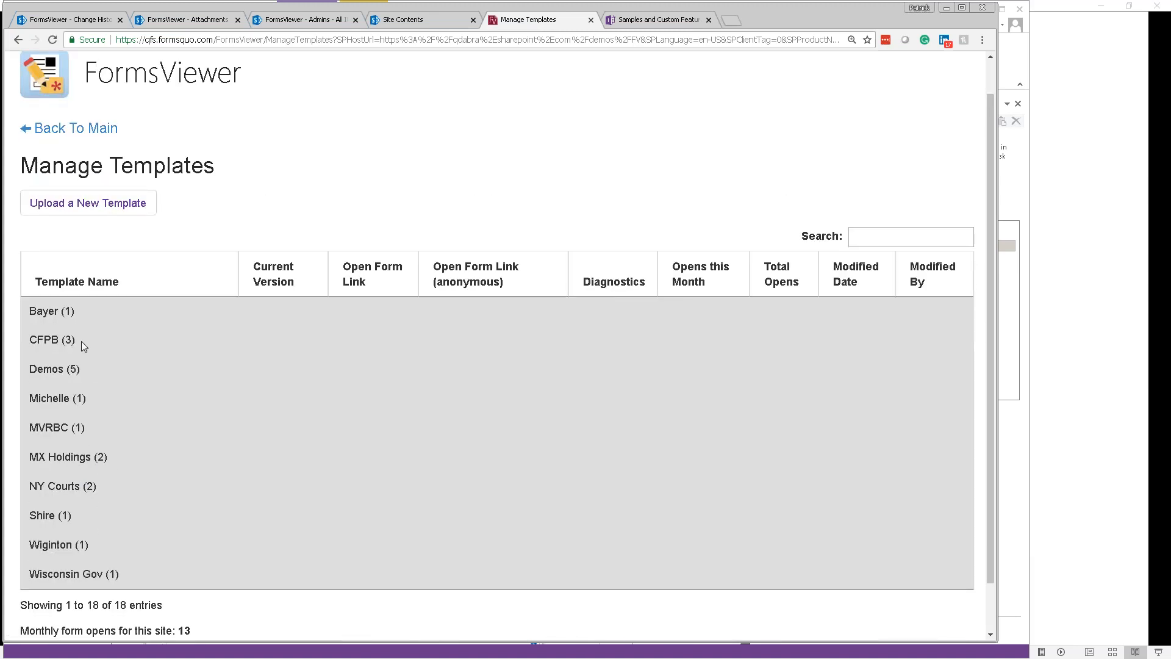
click(52, 370)
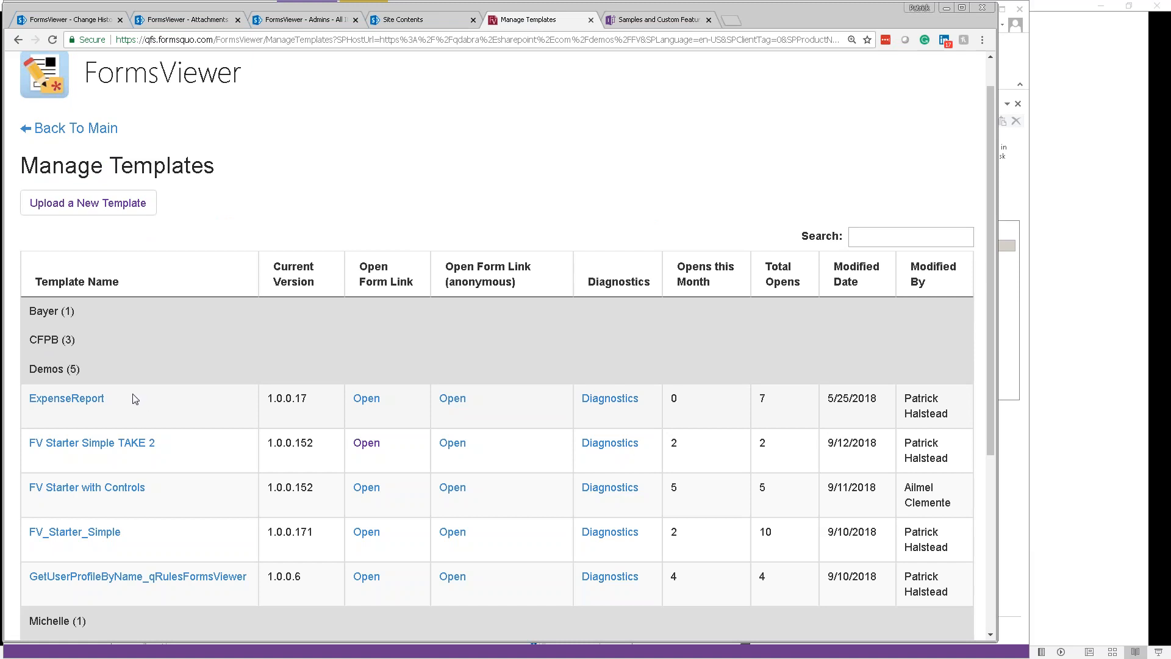
scroll(131, 397, down, 1)
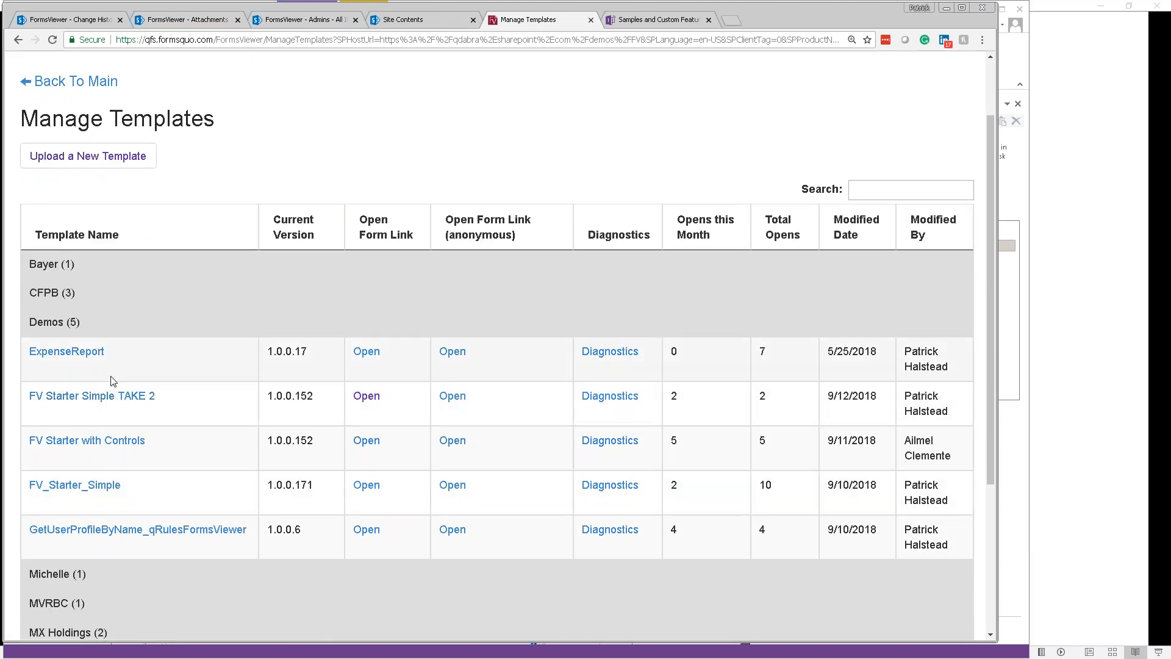
click(85, 160)
scroll(497, 349, down, 1)
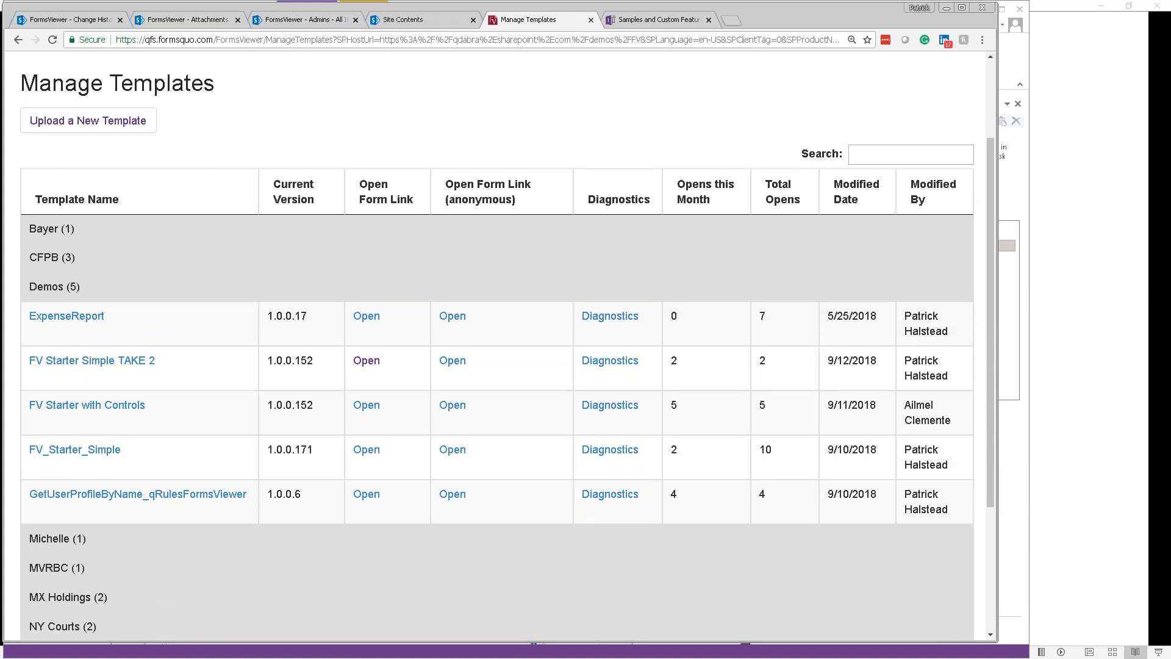
scroll(497, 346, down, 1)
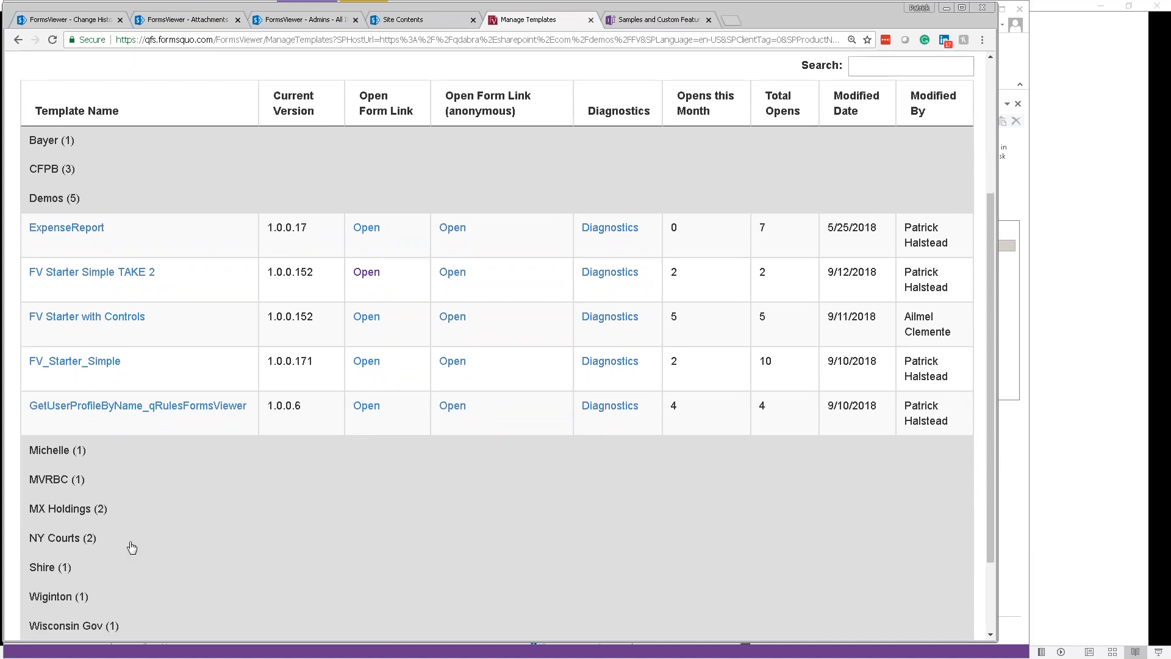
scroll(128, 547, down, 2)
scroll(103, 534, up, 4)
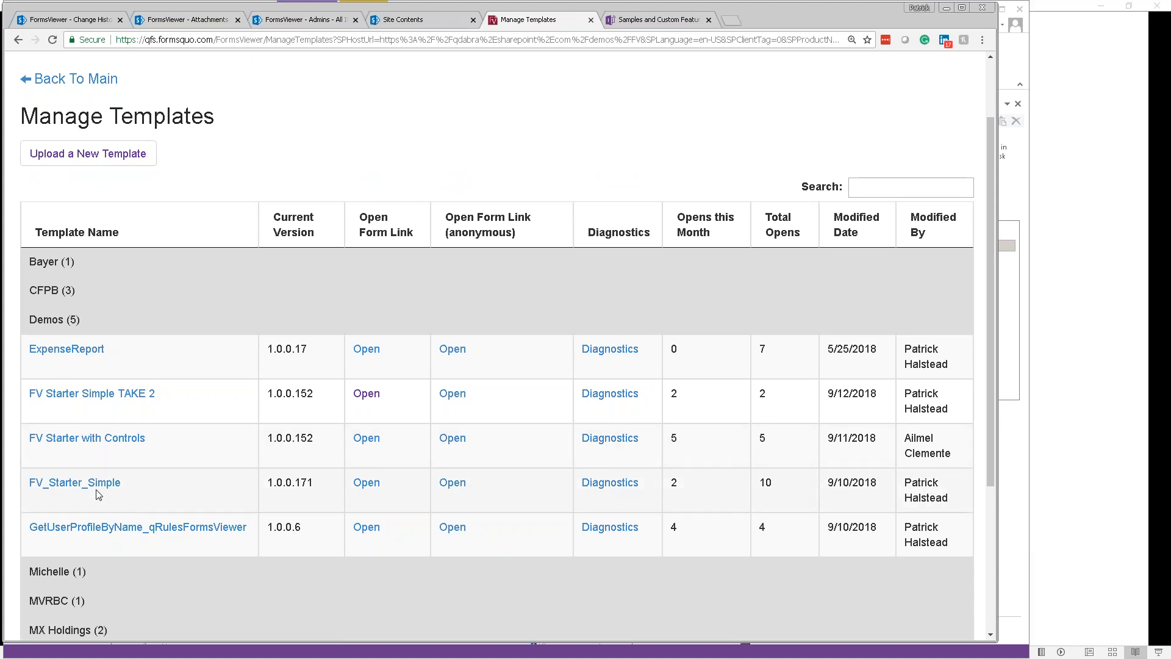
click(91, 486)
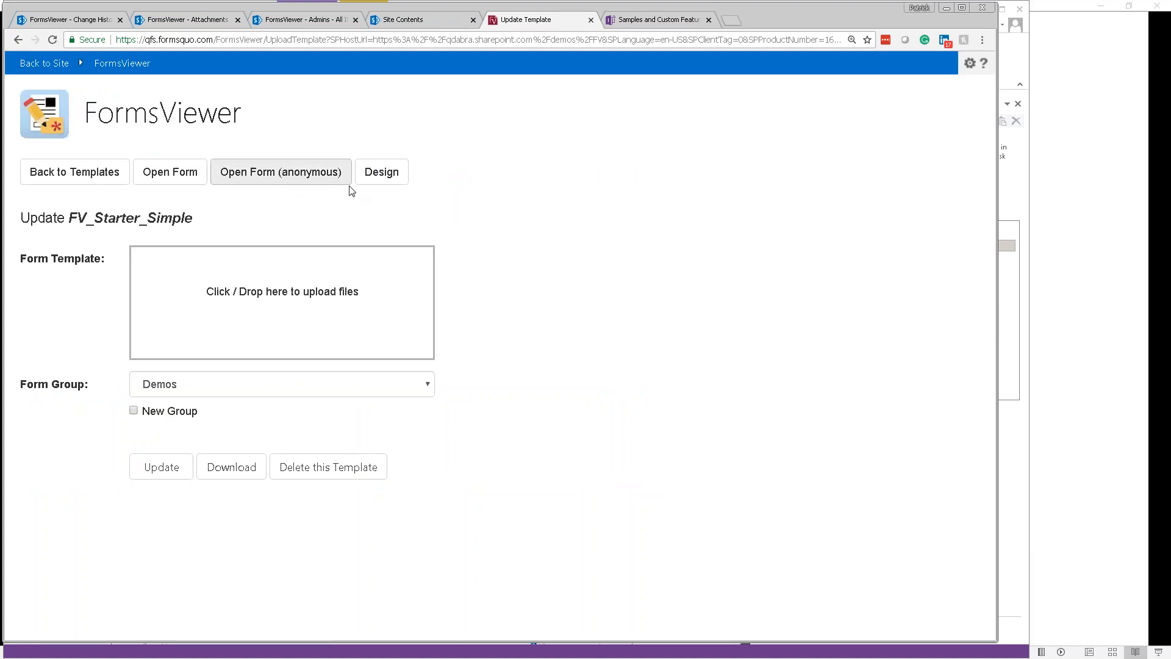
Step: Open FV_Starter_Simple in the Forms Designer, close it, and return to the slide show
click(385, 175)
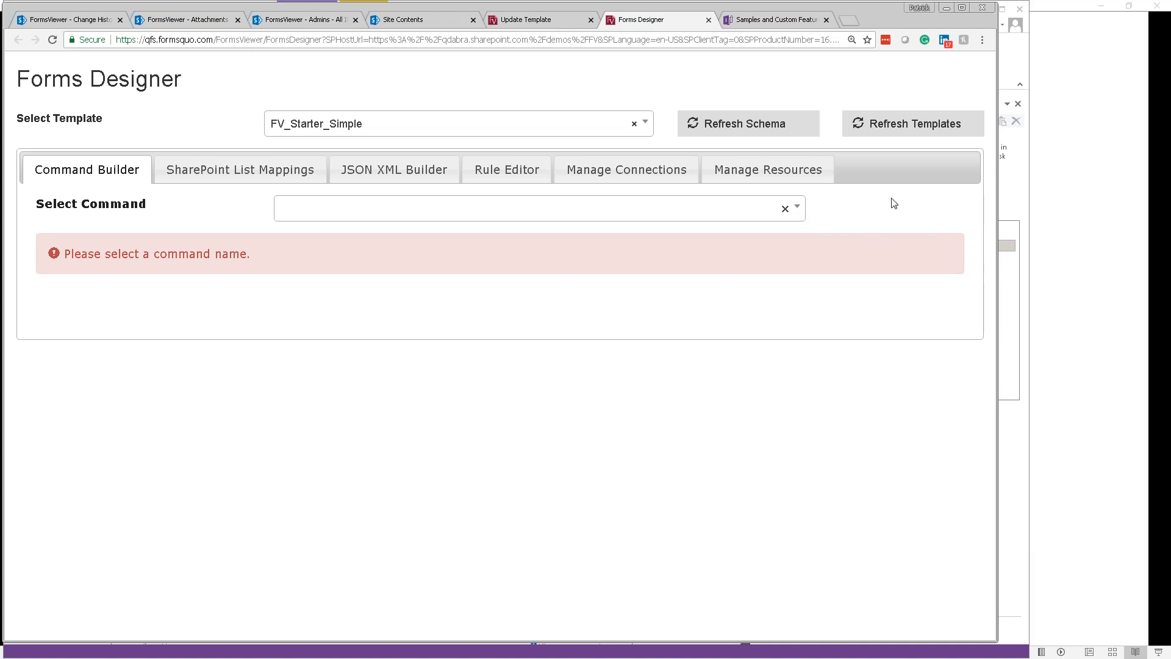
click(708, 19)
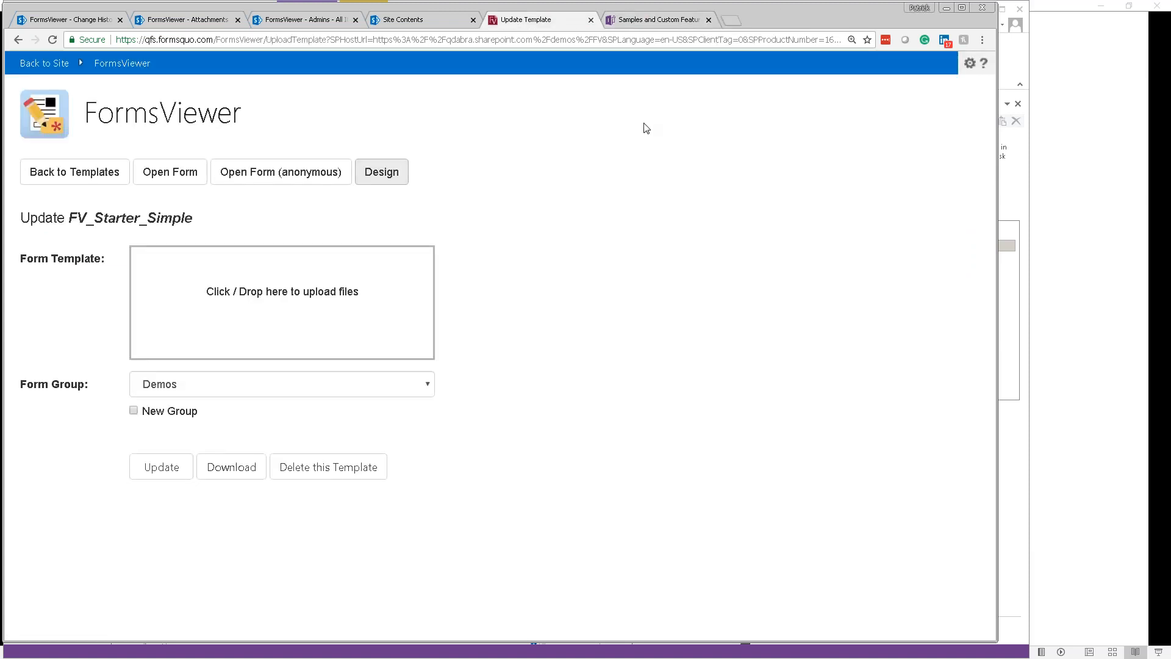
key(alt+Tab)
Step: Return to the 'Demo Steps' slide, then go back to the InfoPath form design
click(190, 180)
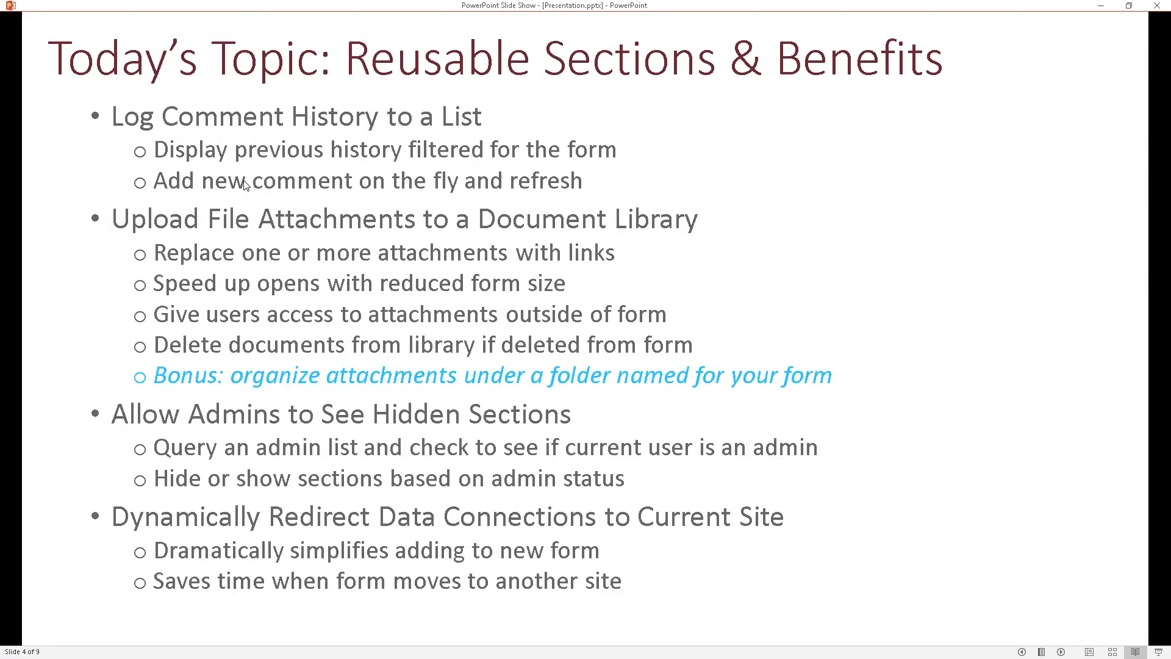
key(Left)
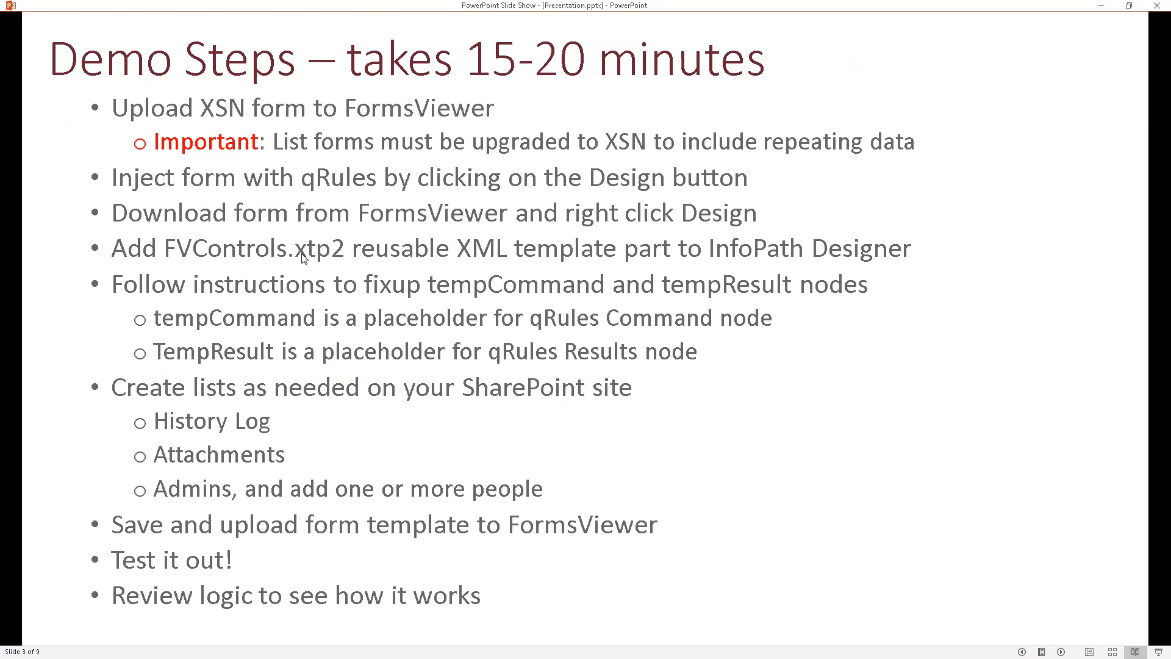
key(alt+Tab)
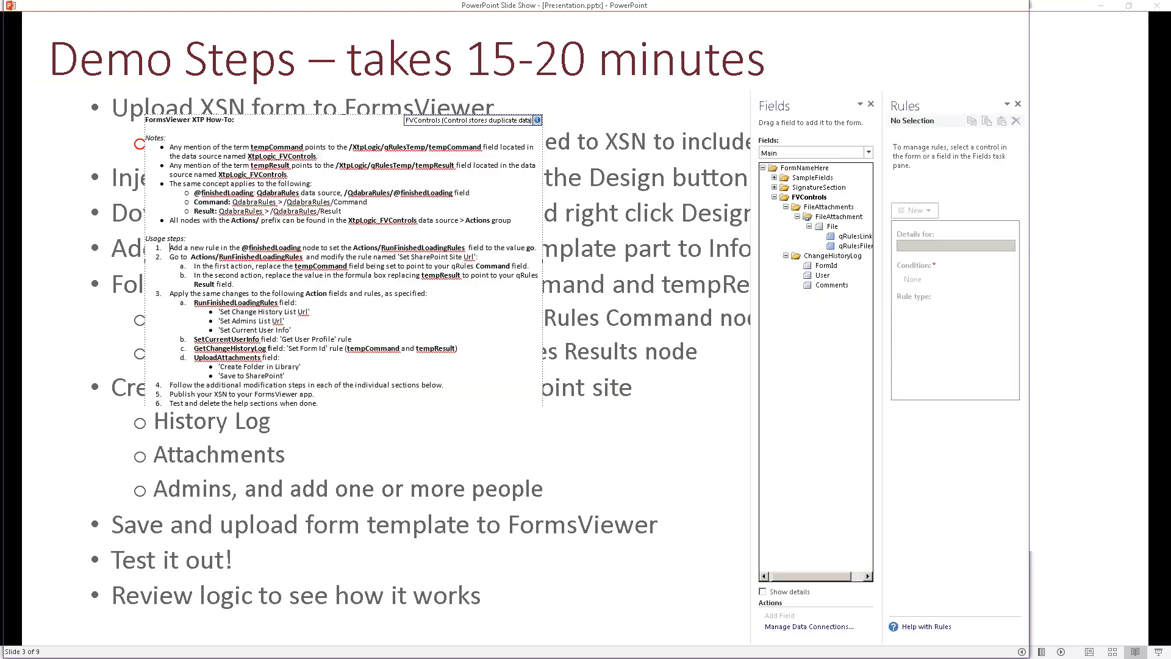
Step: Scroll to the FormsViewer XTP How-To section and select RunFinishedLoadingRules in step 1
click(783, 171)
click(793, 153)
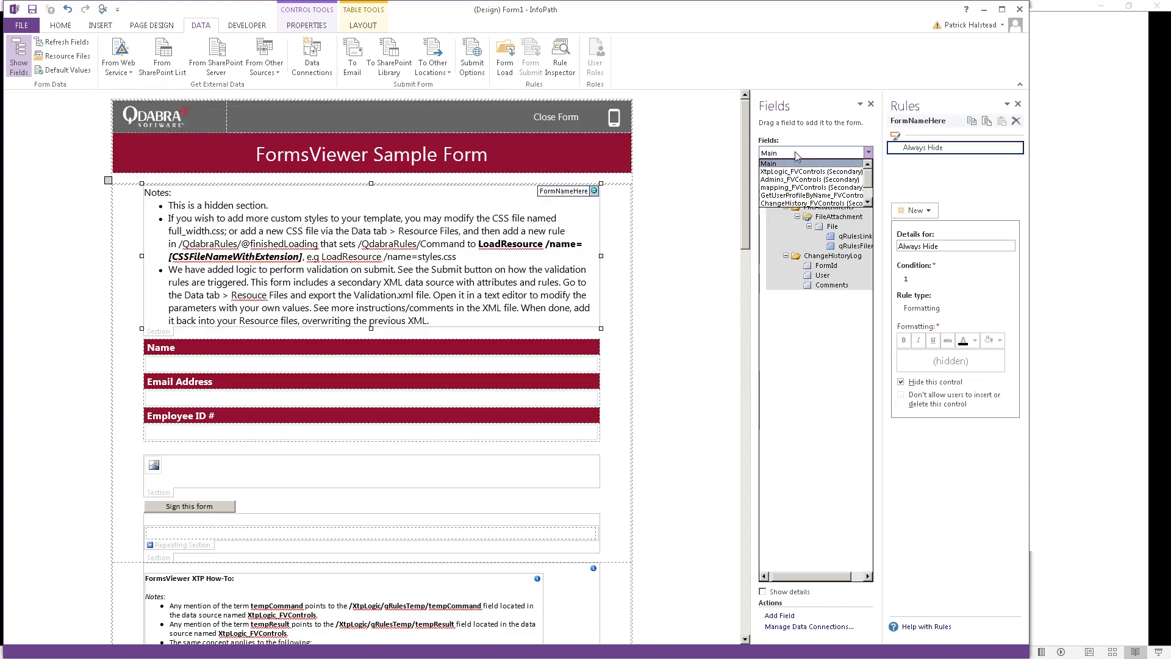
click(875, 190)
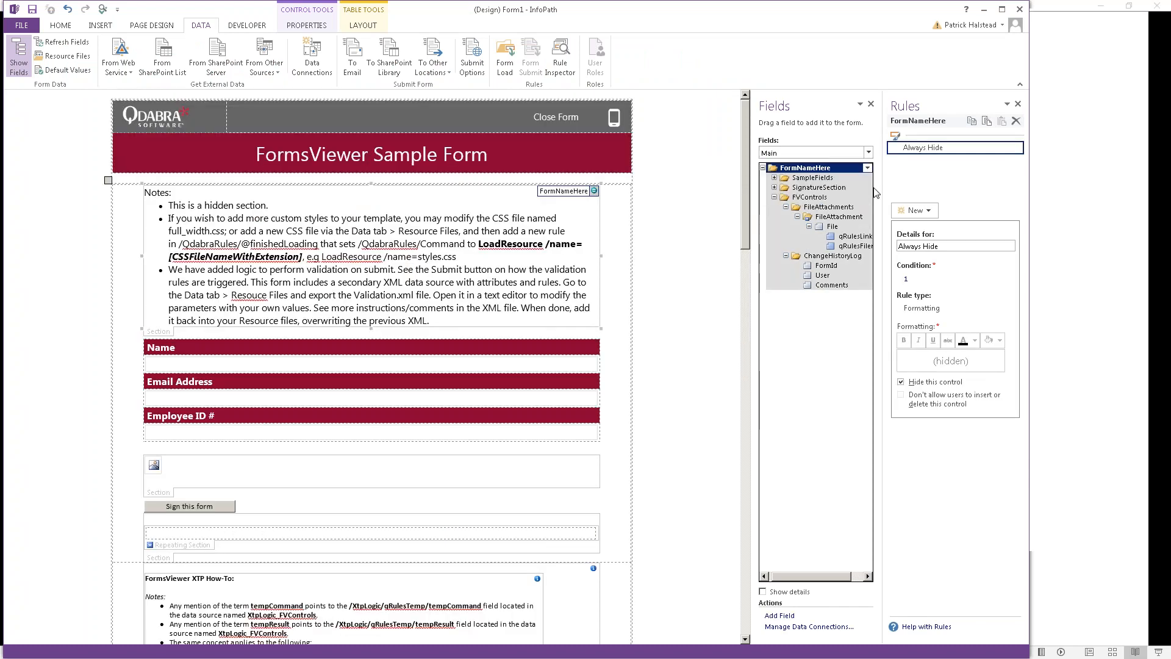
click(866, 150)
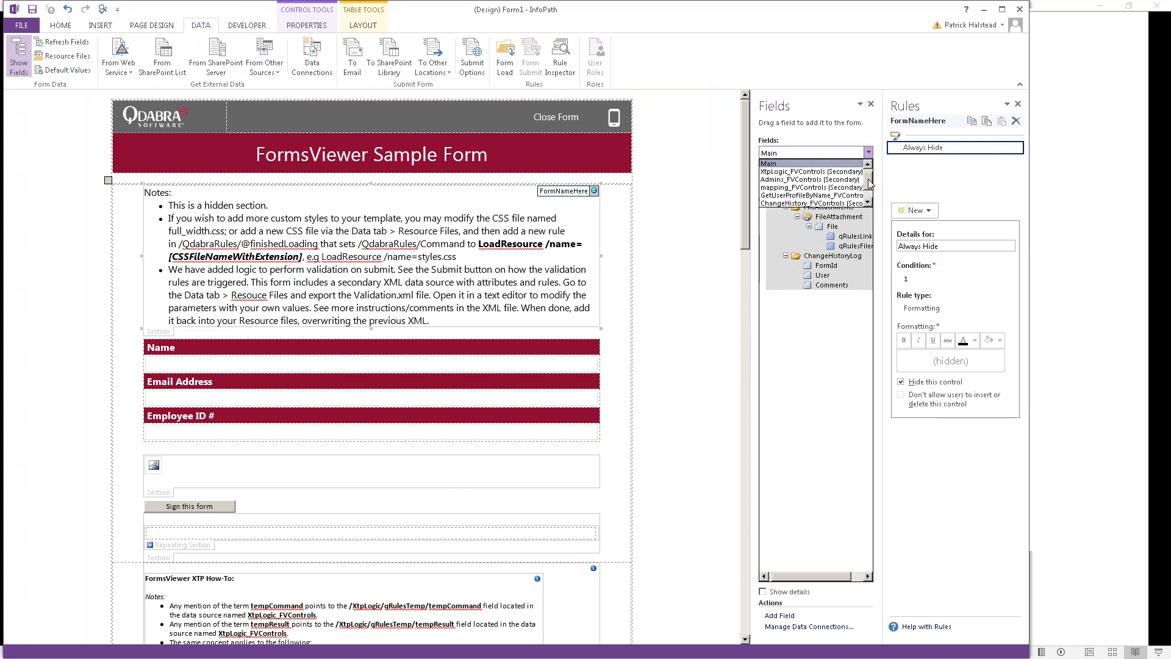
scroll(869, 183, down, 1)
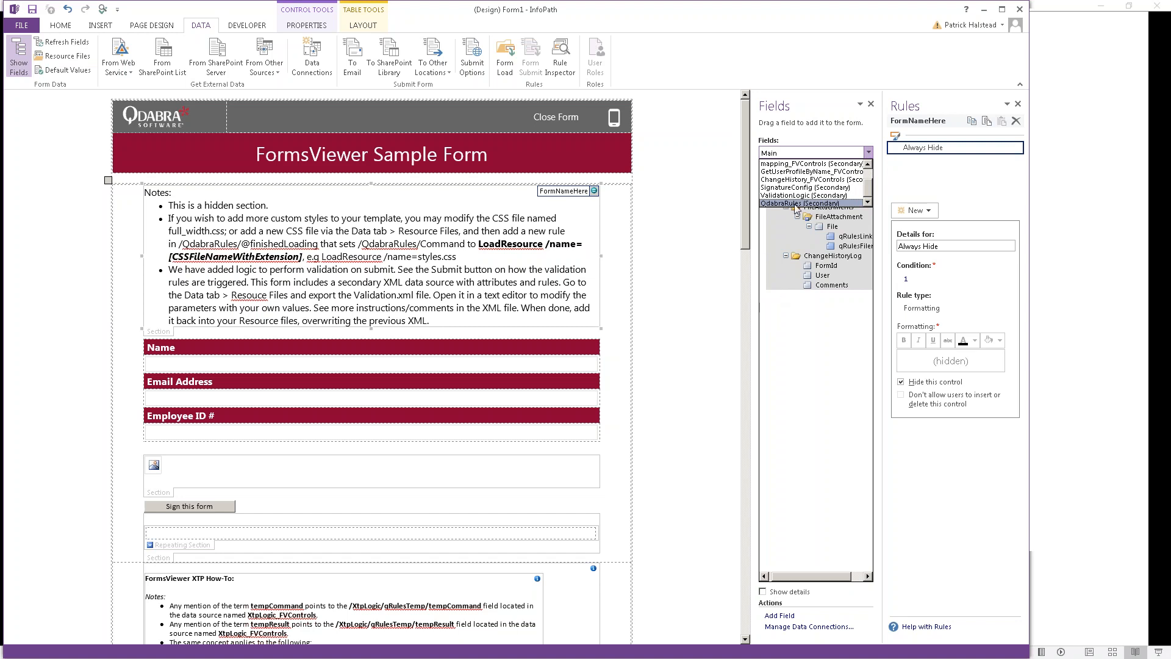
click(681, 368)
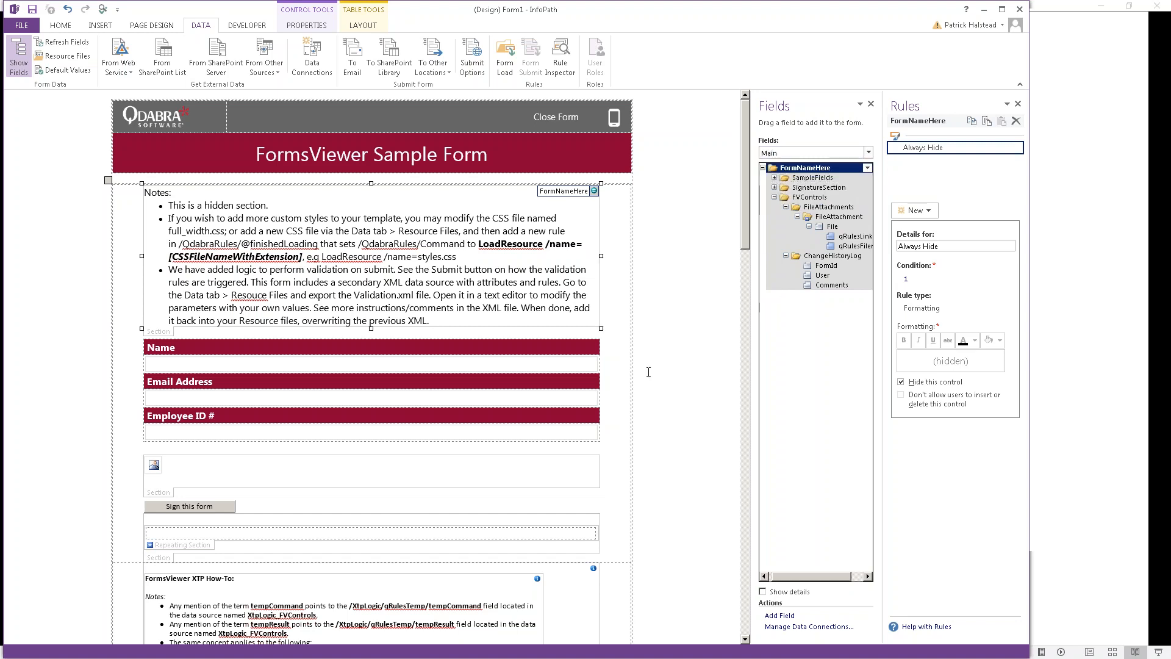
scroll(648, 372, down, 10)
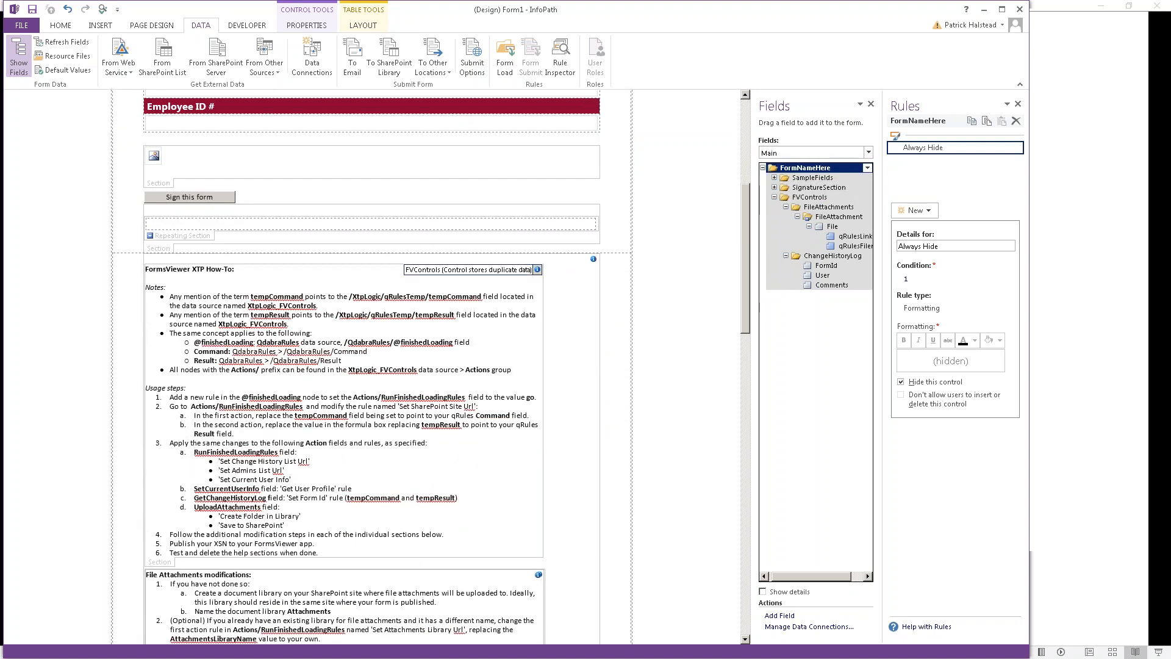
scroll(178, 255, down, 5)
click(173, 252)
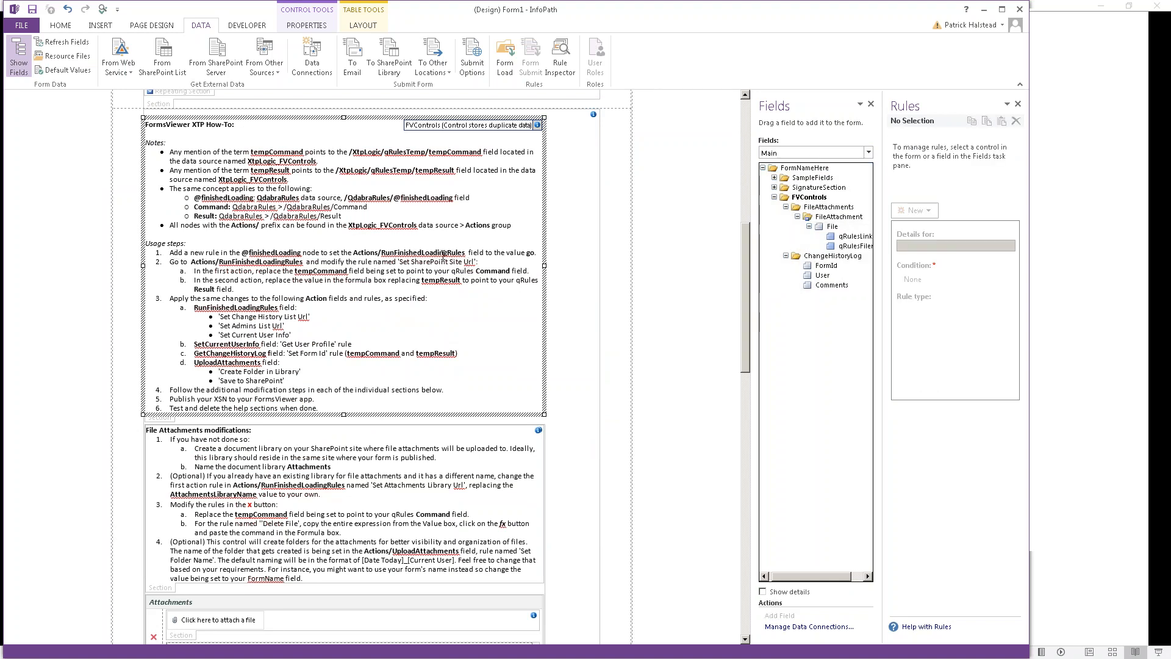
double_click(417, 253)
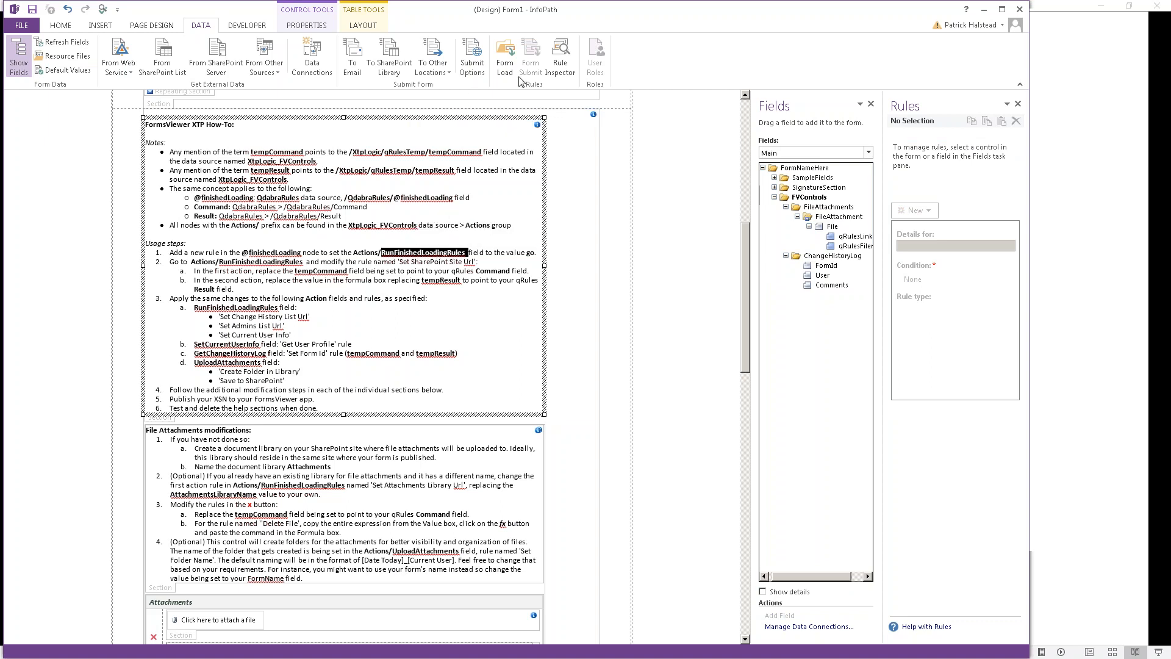
Step: Switch the Fields pane to QdabraRules (Secondary) and show finishedLoading's rules
click(868, 153)
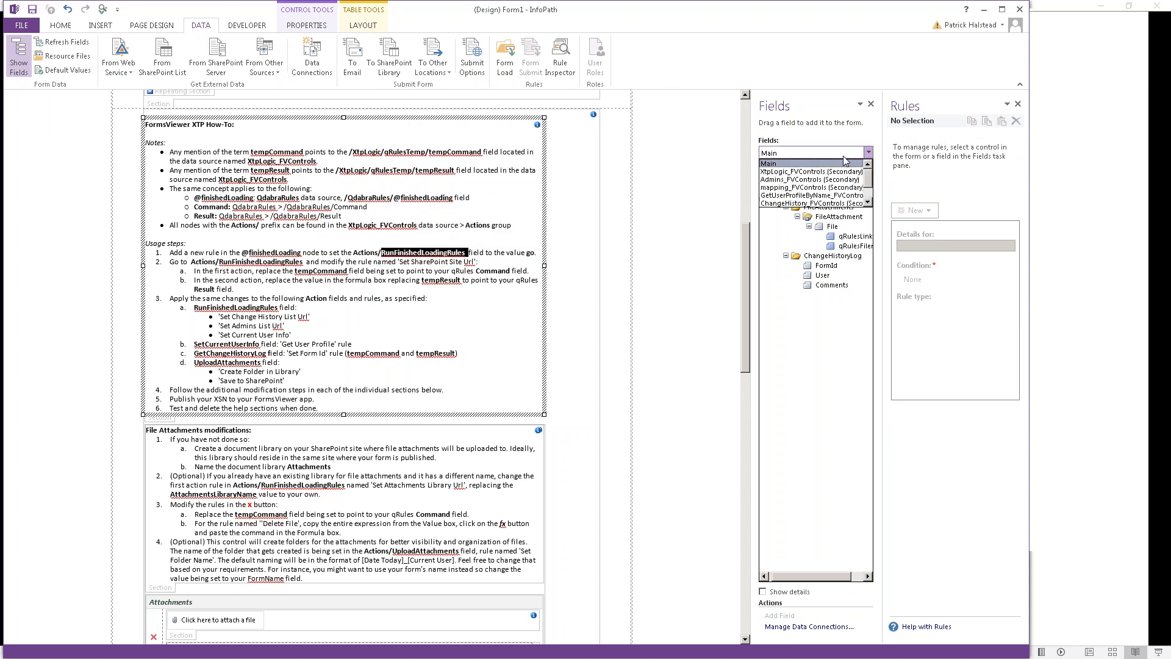
scroll(872, 196, down, 1)
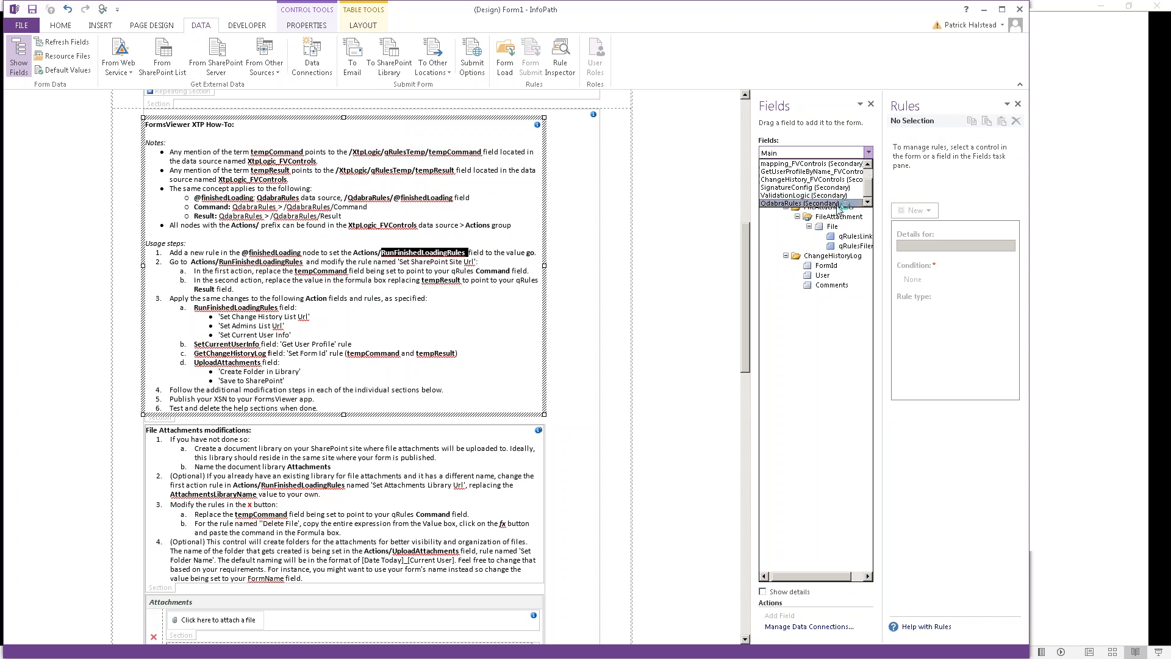
click(841, 204)
click(817, 188)
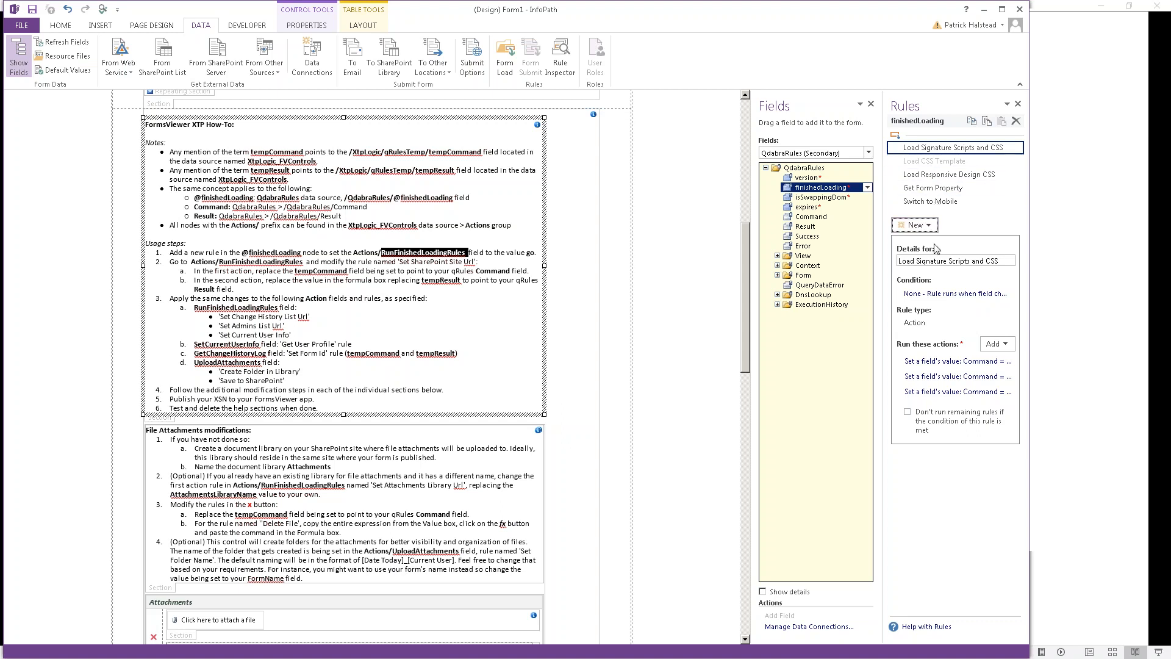
Step: Create a new action rule on finishedLoading named Initial FV Controls
click(924, 227)
click(922, 269)
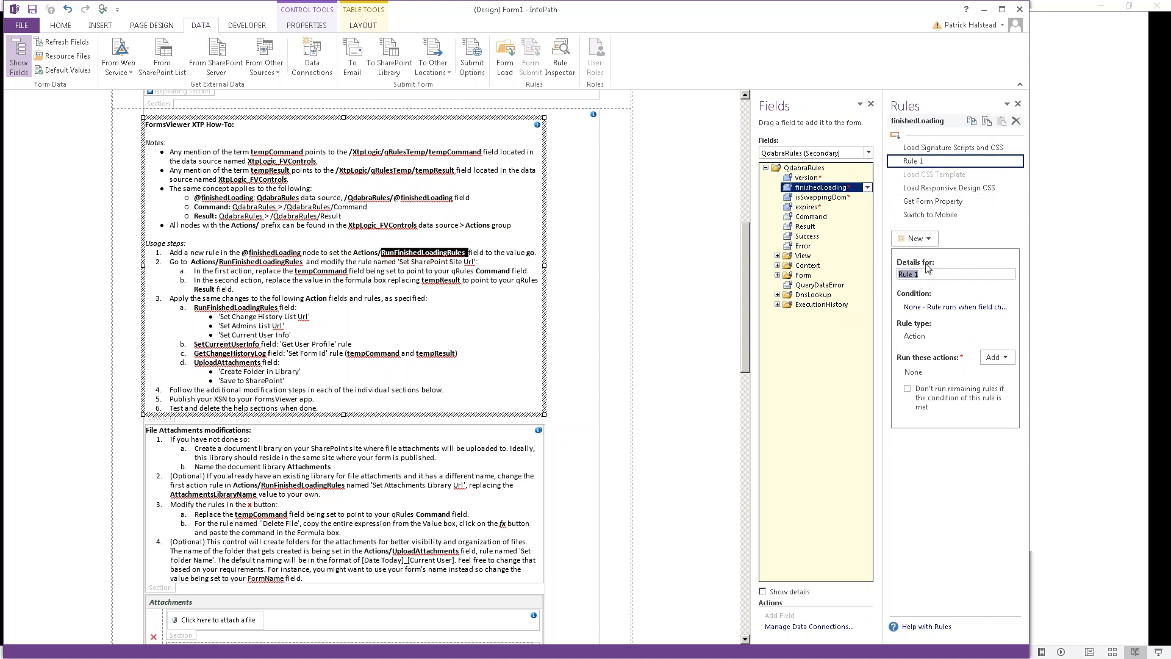
text(Initial FC Co)
key(BackSpace)
key(BackSpace)
key(BackSpace)
key(BackSpace)
text(V Controls)
Step: Add a Set a field's value action setting Actions RunFinishedLoadingRules to go
click(1004, 360)
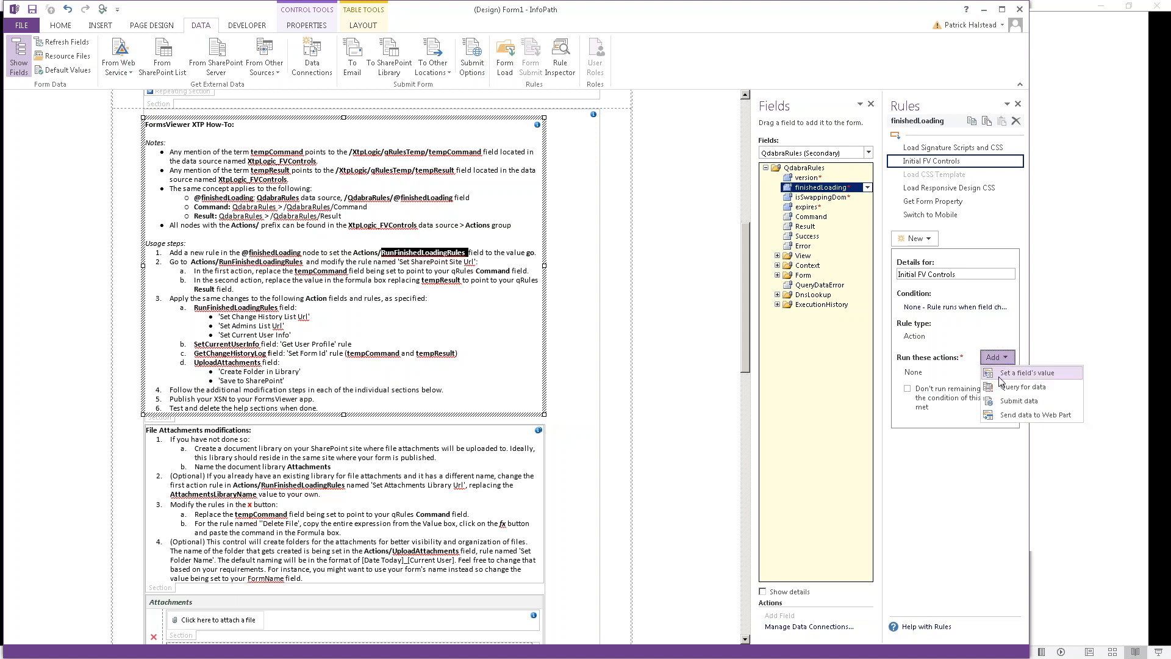
click(1003, 374)
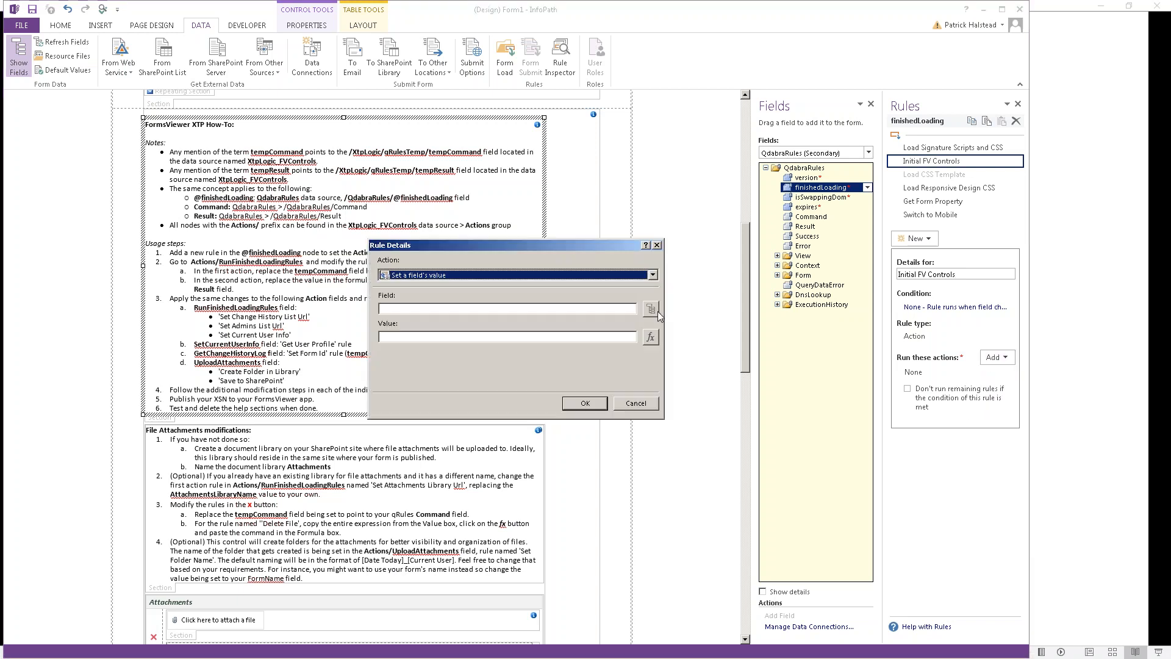
click(651, 309)
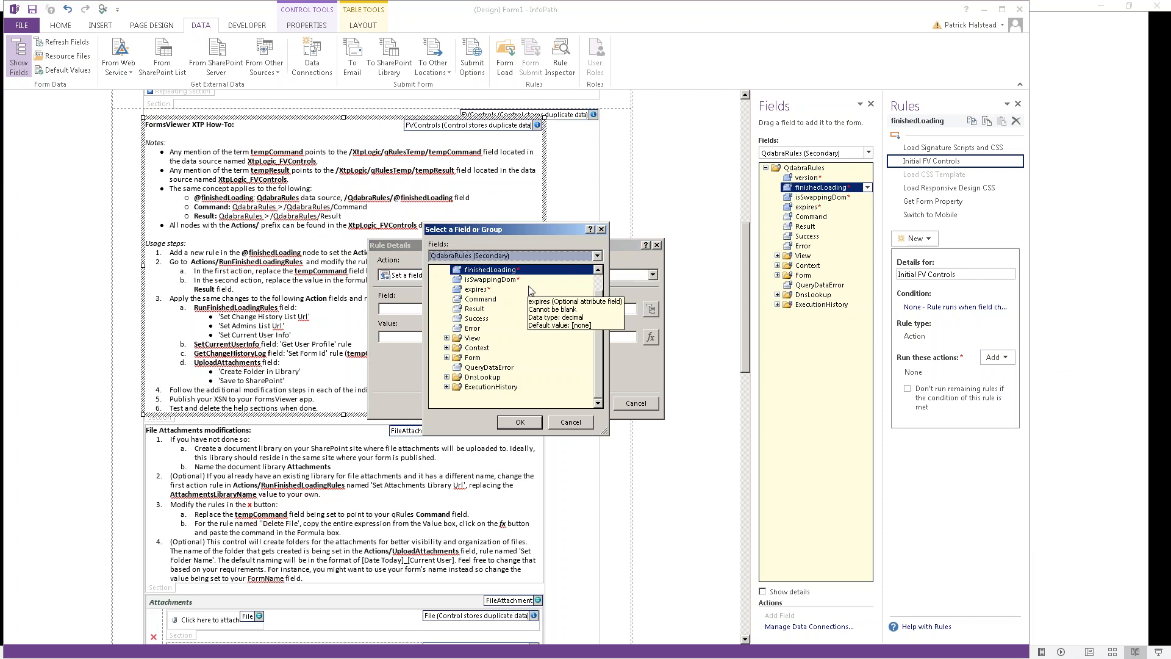
scroll(529, 287, down, 1)
click(445, 299)
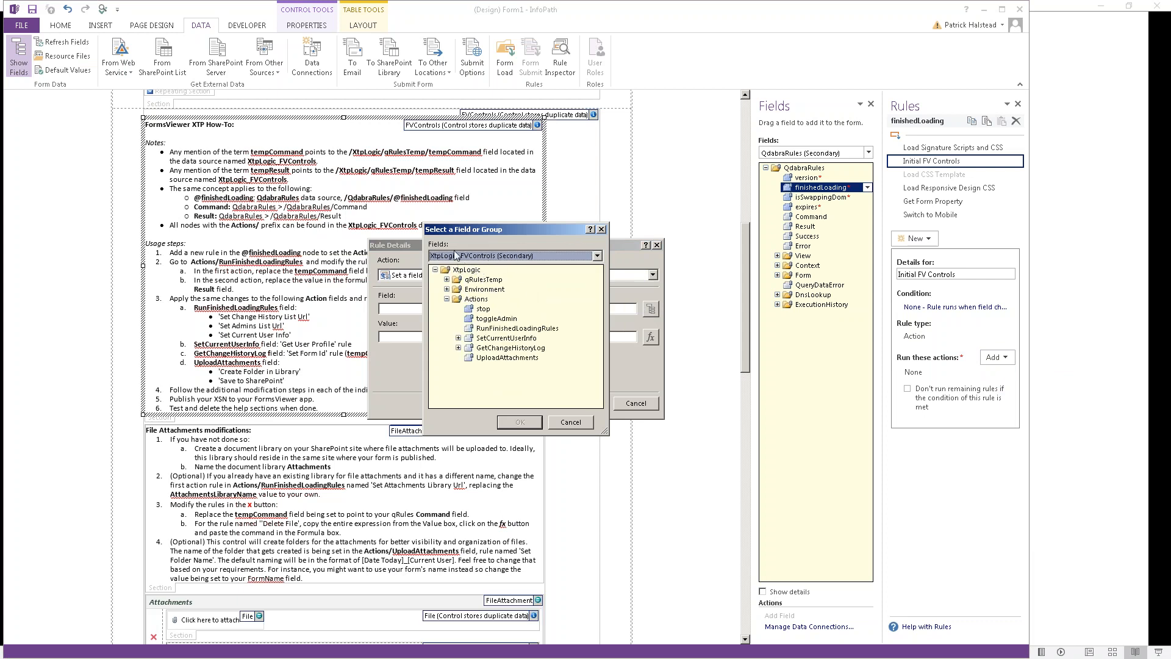
click(500, 328)
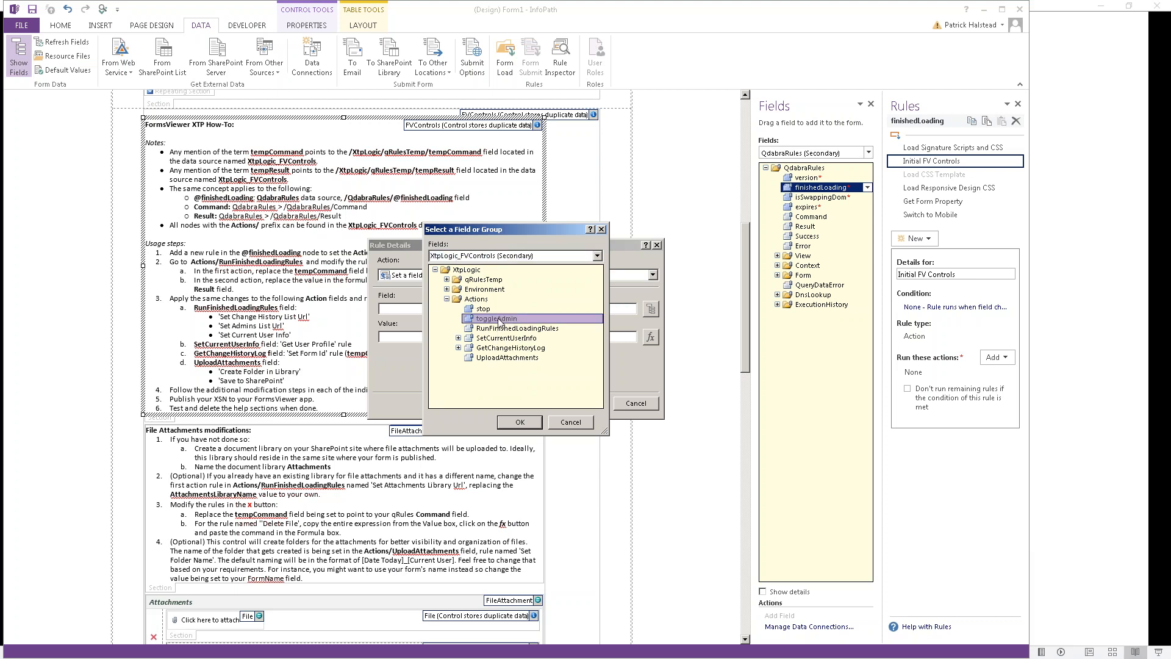
click(520, 422)
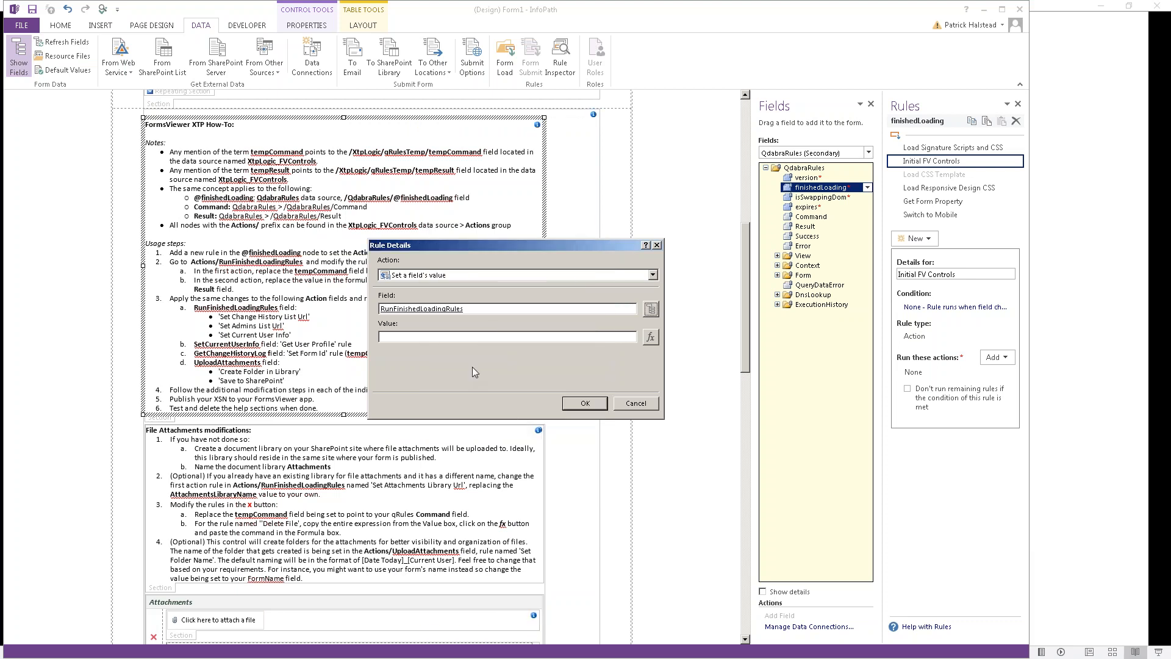
click(585, 404)
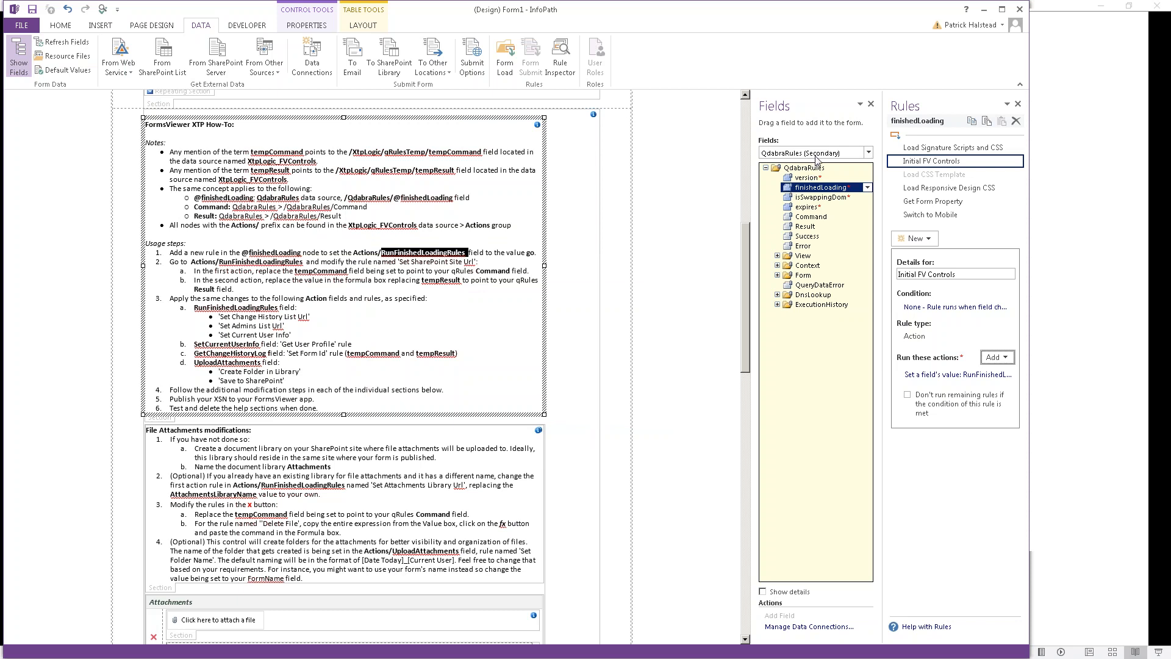
click(818, 154)
click(729, 186)
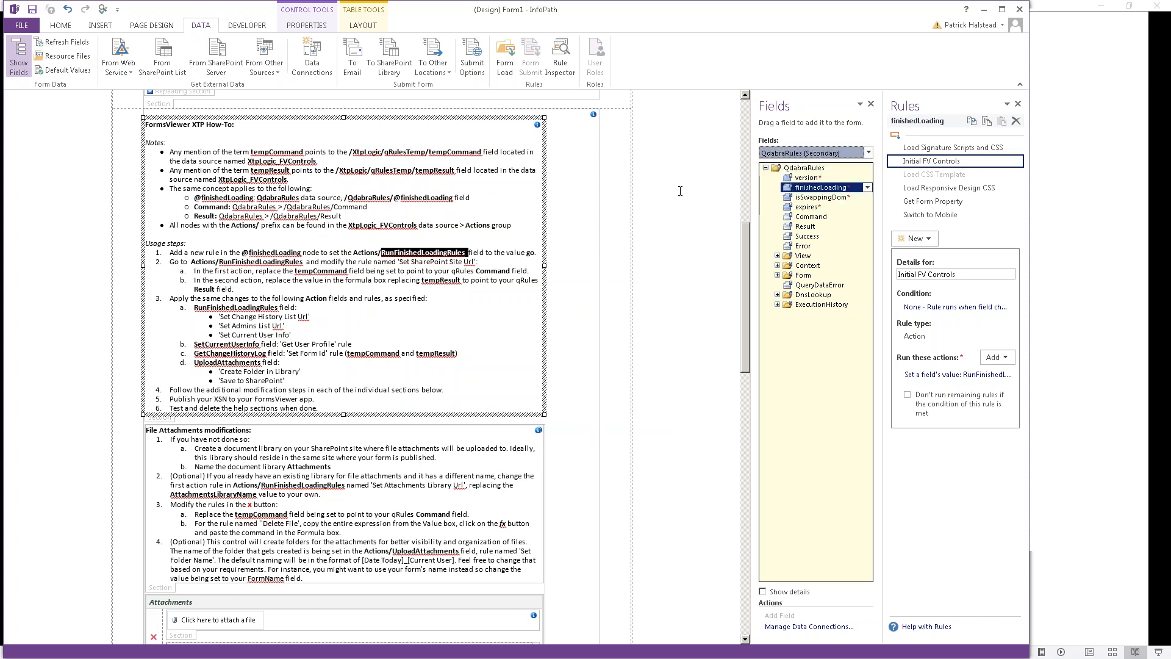
Step: Switch Fields to XtpLogic_FVControls, select Actions > RunFinishedLoadingRules, and widen the pane
drag(244, 259, 286, 259)
click(290, 261)
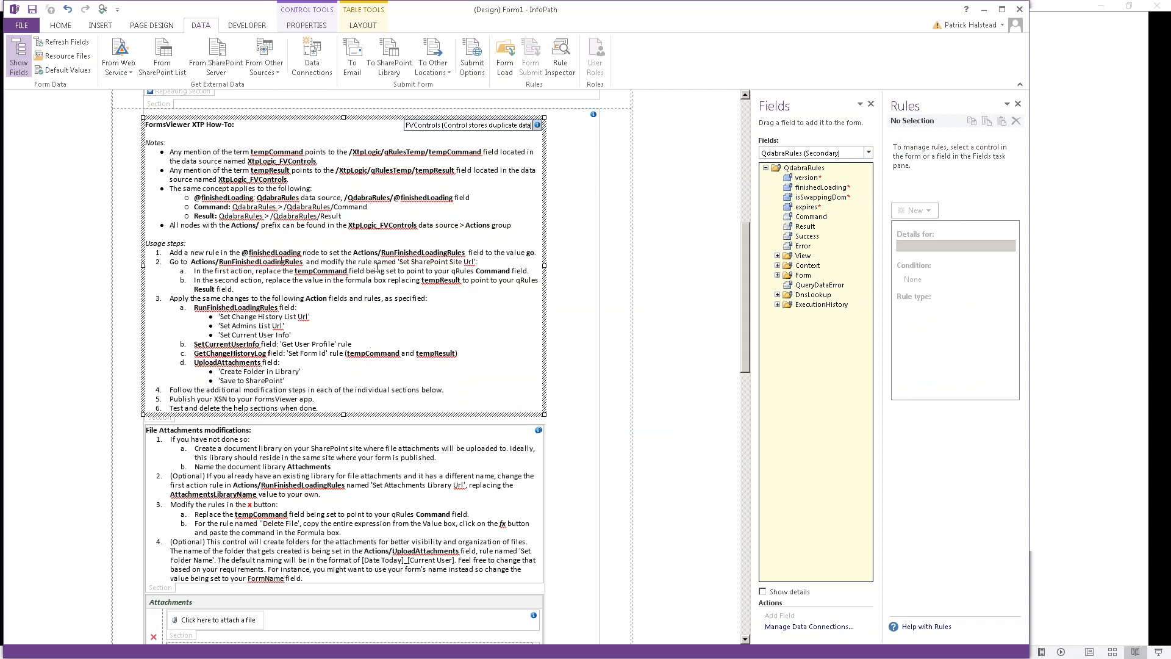
click(838, 155)
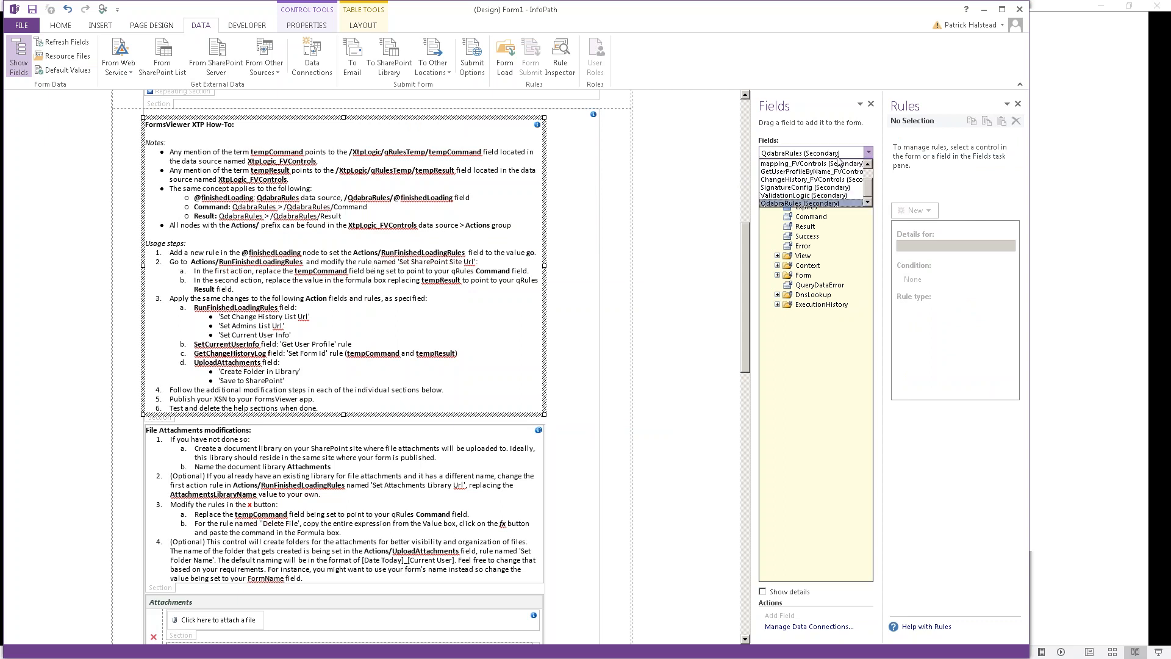
scroll(838, 160, up, 5)
click(838, 163)
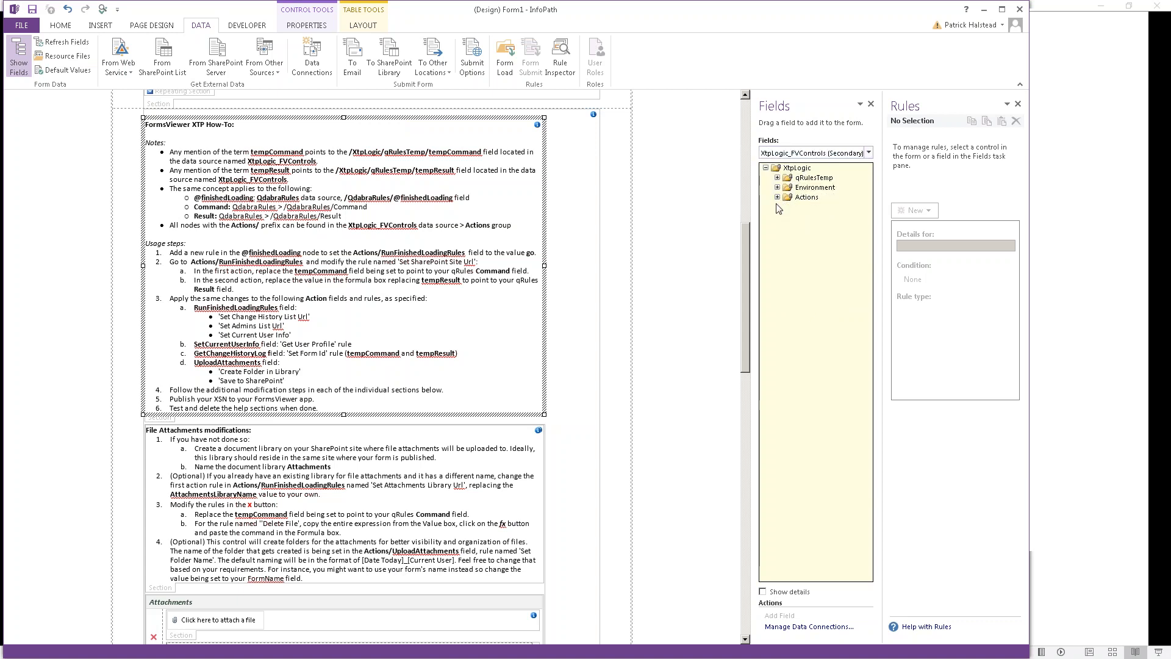
click(778, 197)
click(820, 227)
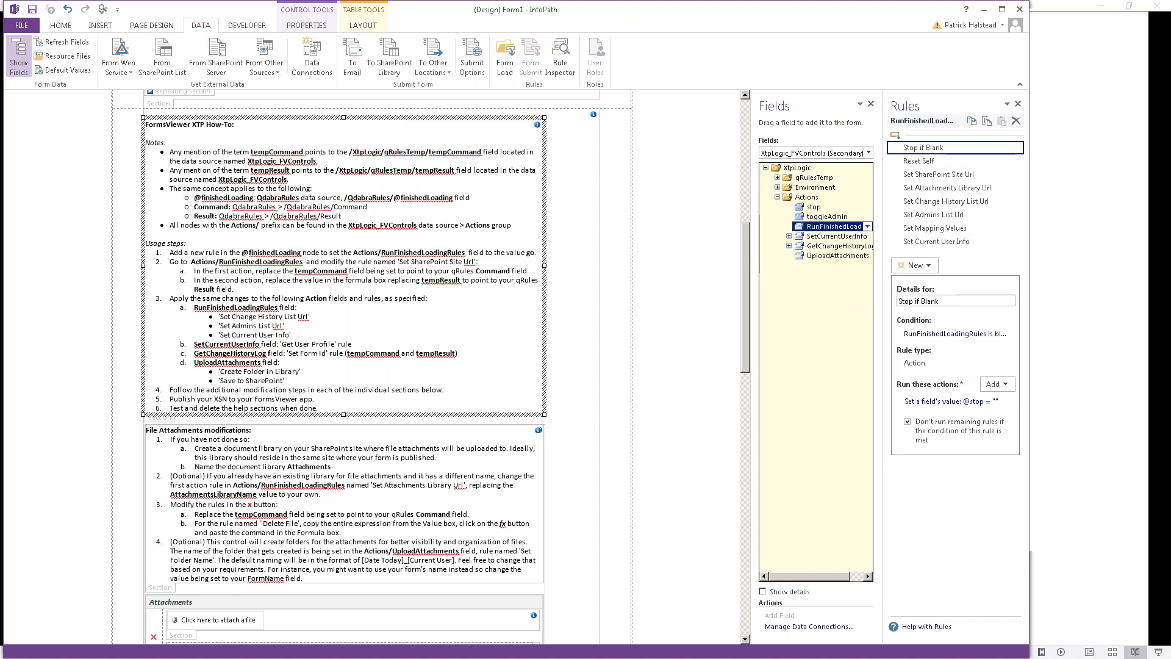
drag(755, 259, 709, 262)
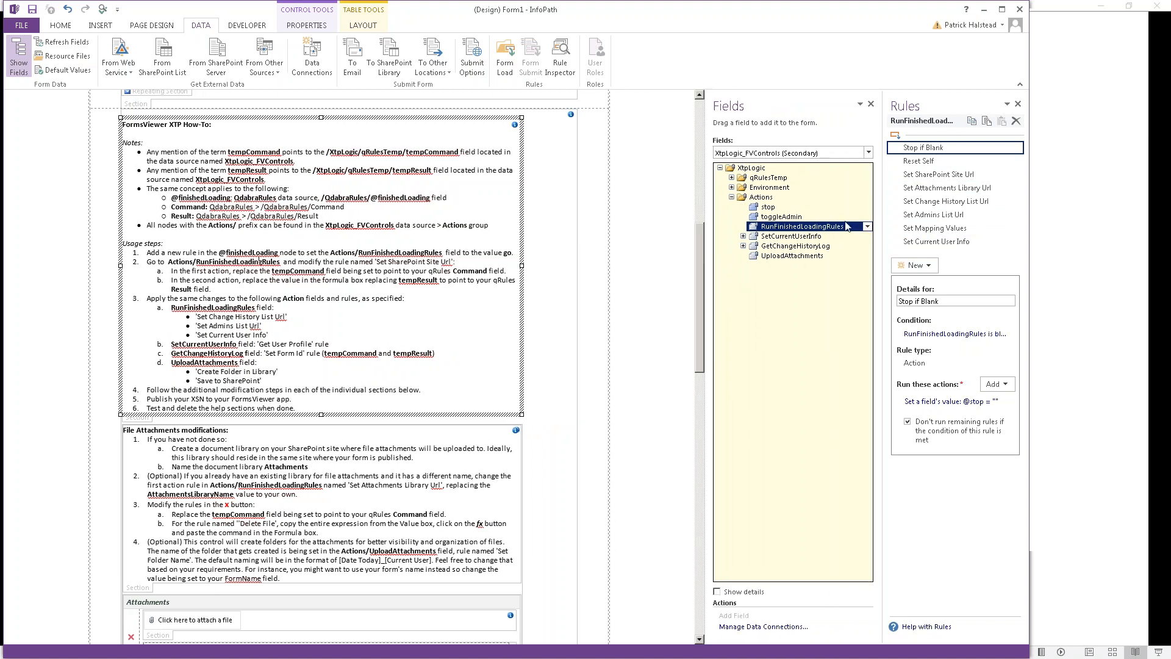
Step: Retarget the Set SharePoint Site Url rule's first action from tempCommand to QdabraRules Command
click(942, 178)
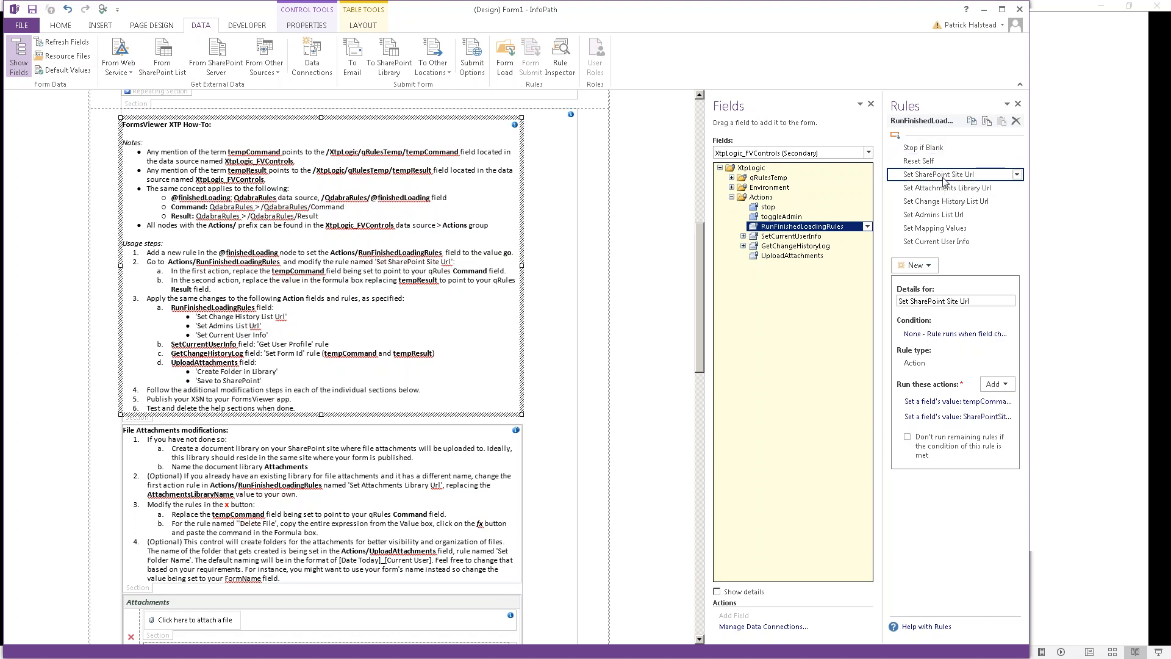
click(967, 403)
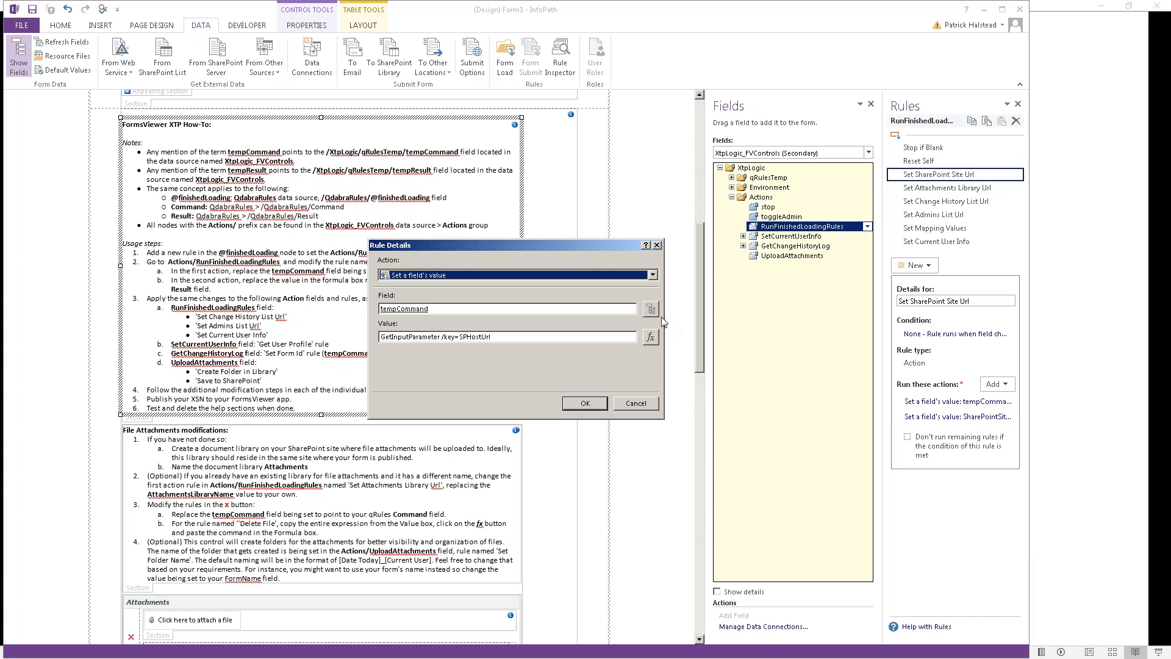
click(651, 309)
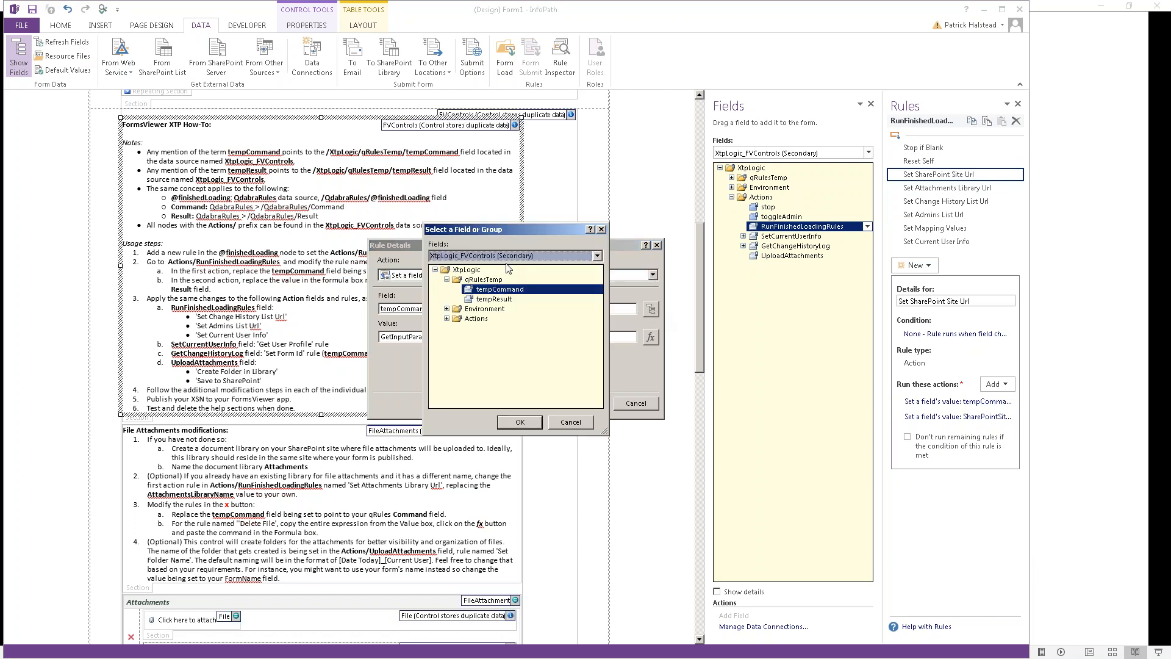
double_click(481, 318)
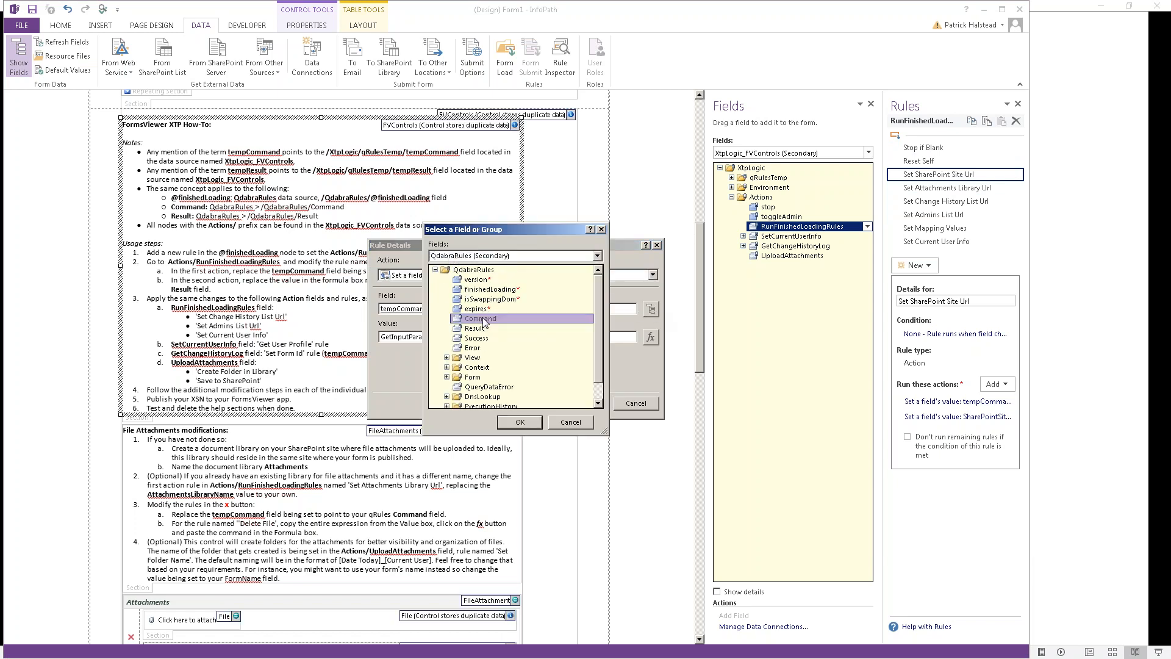
click(584, 404)
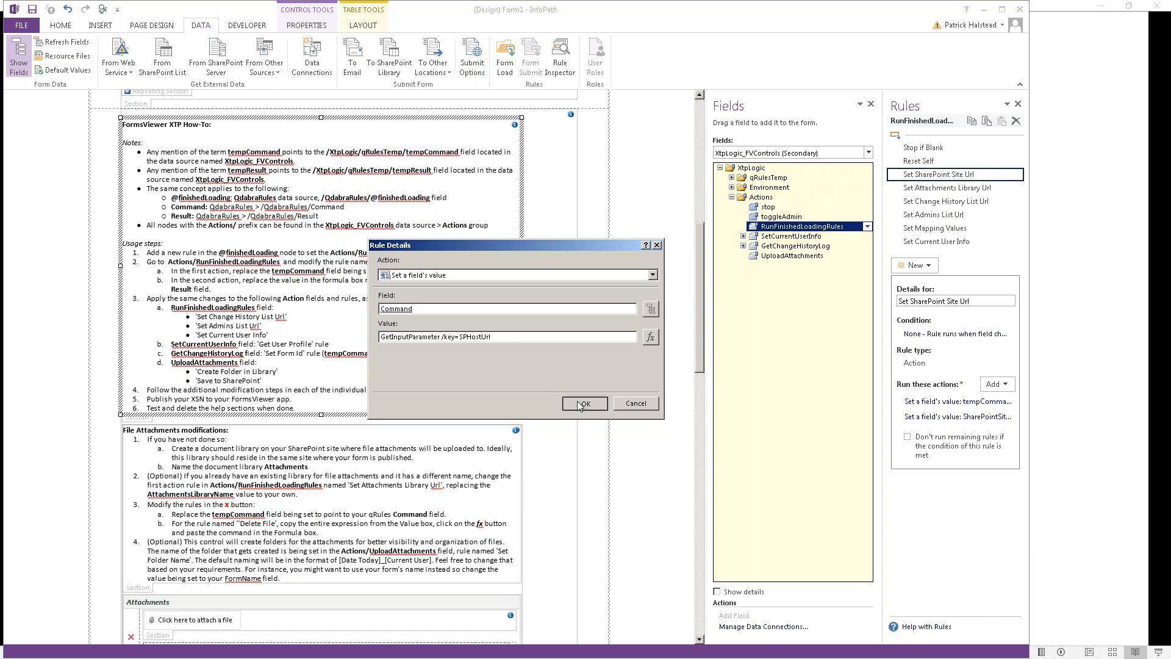
Step: Check Set Attachments Library Url, then retarget Set Change History List Url's second action to Command
click(939, 193)
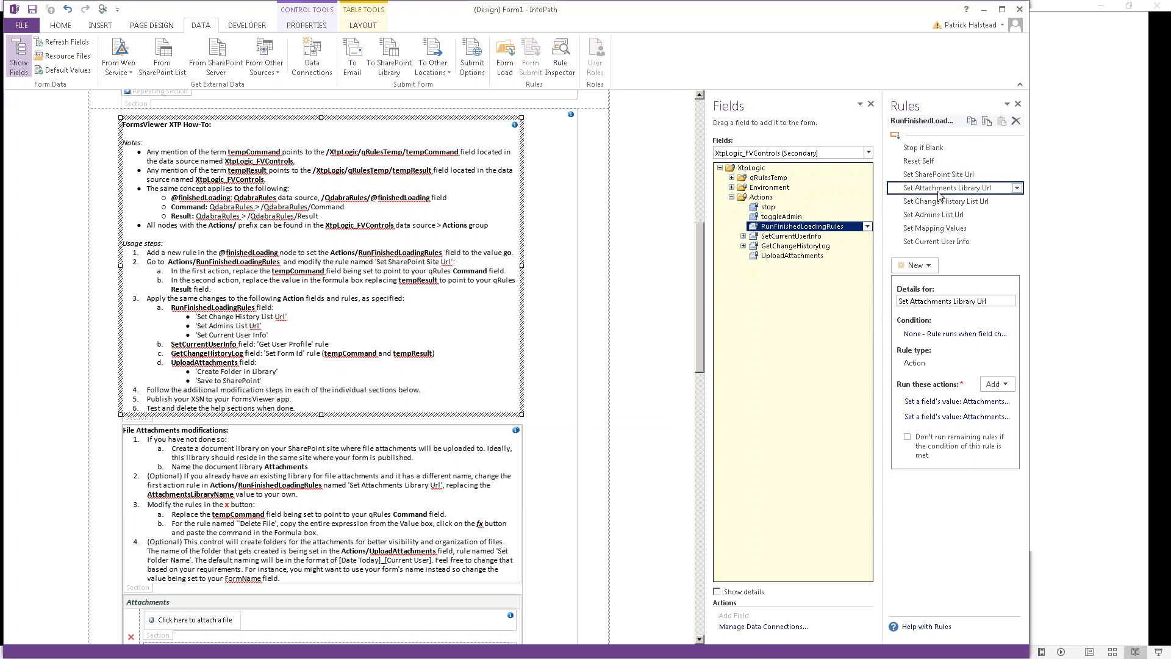
click(963, 408)
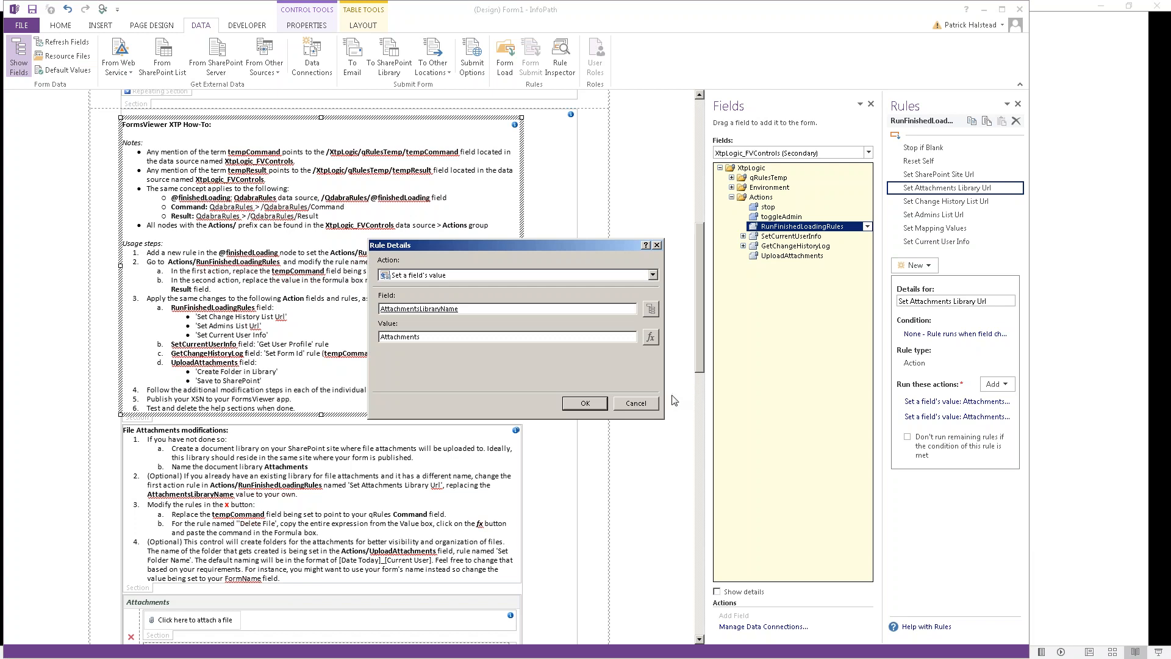
click(636, 404)
click(938, 201)
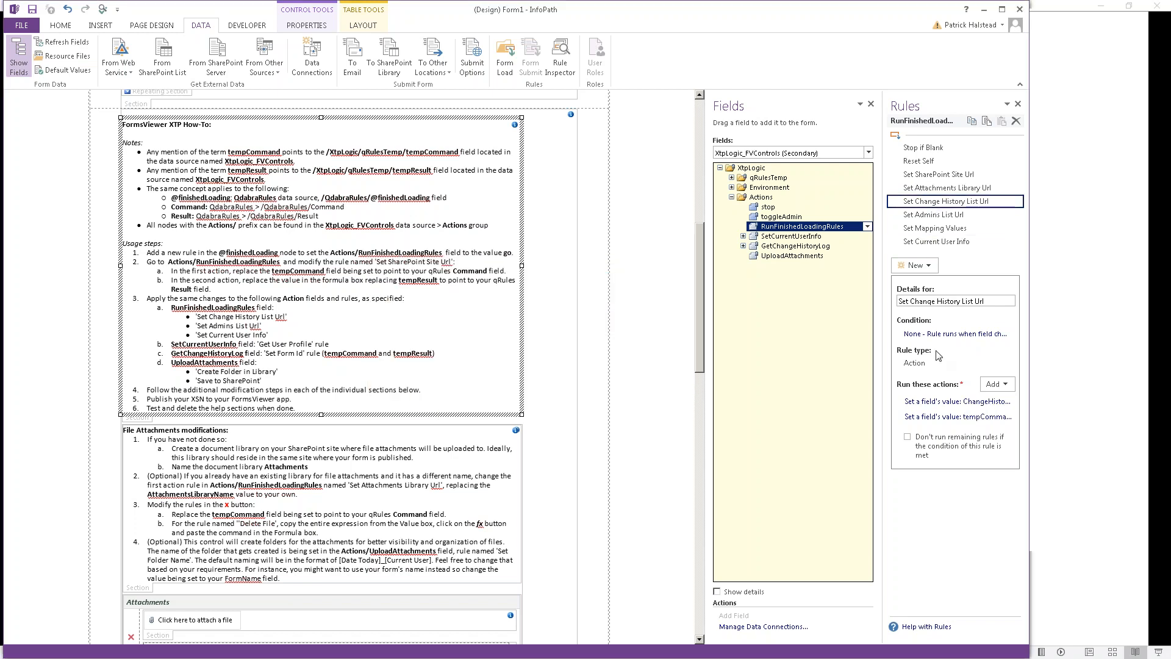
click(958, 405)
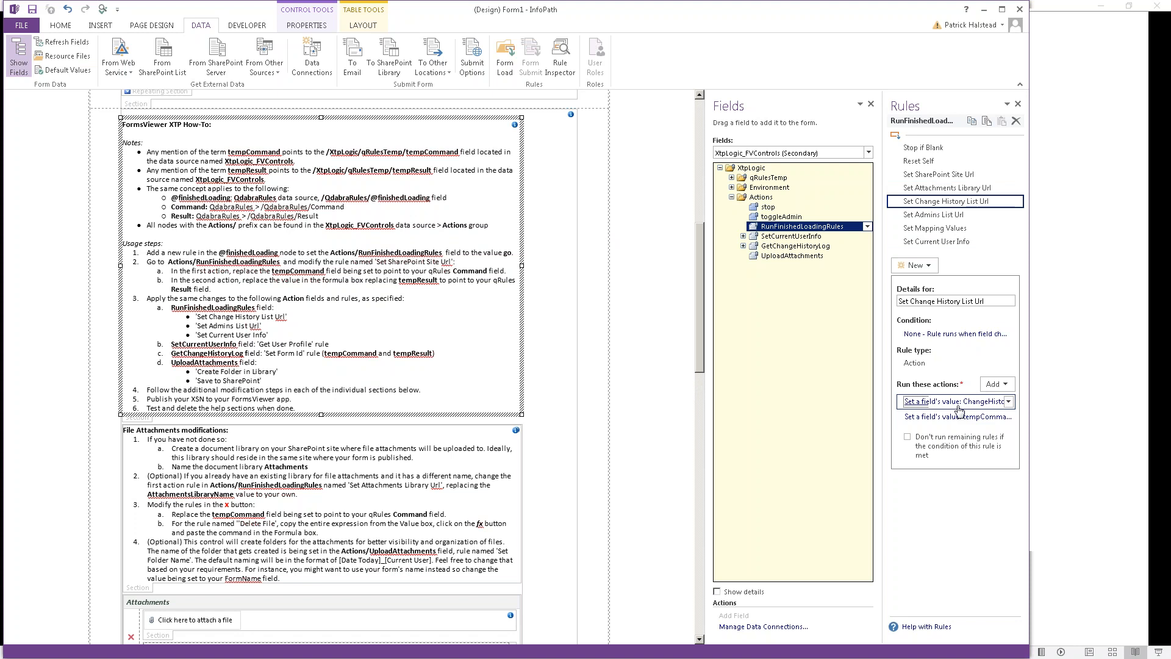
click(595, 404)
click(933, 418)
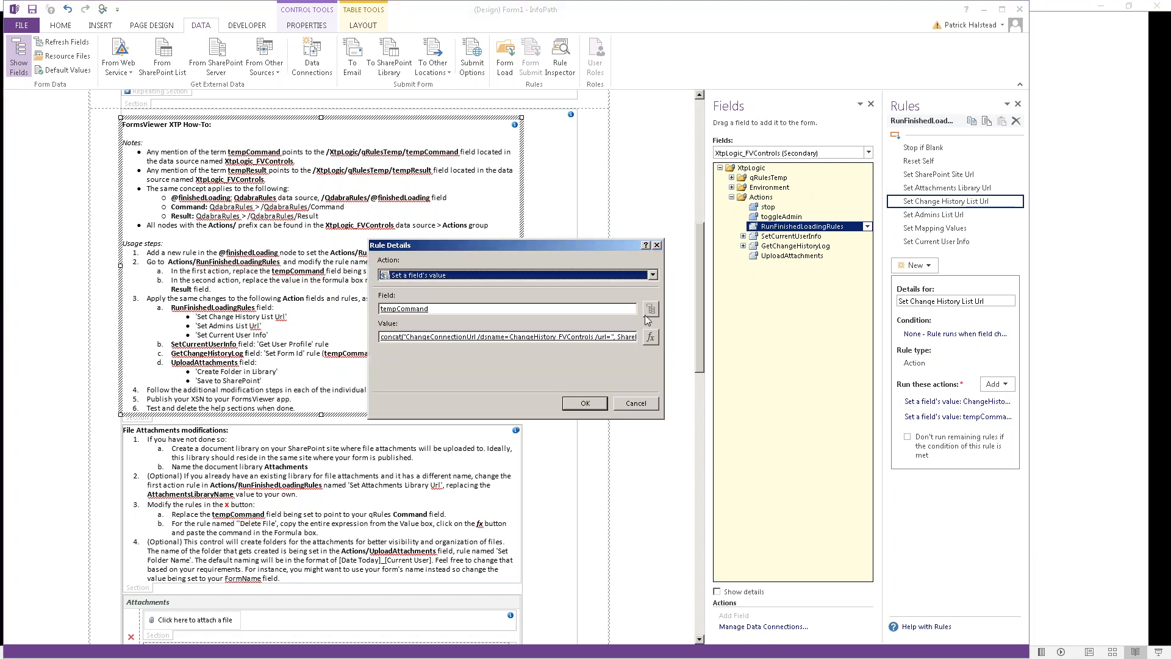
click(649, 311)
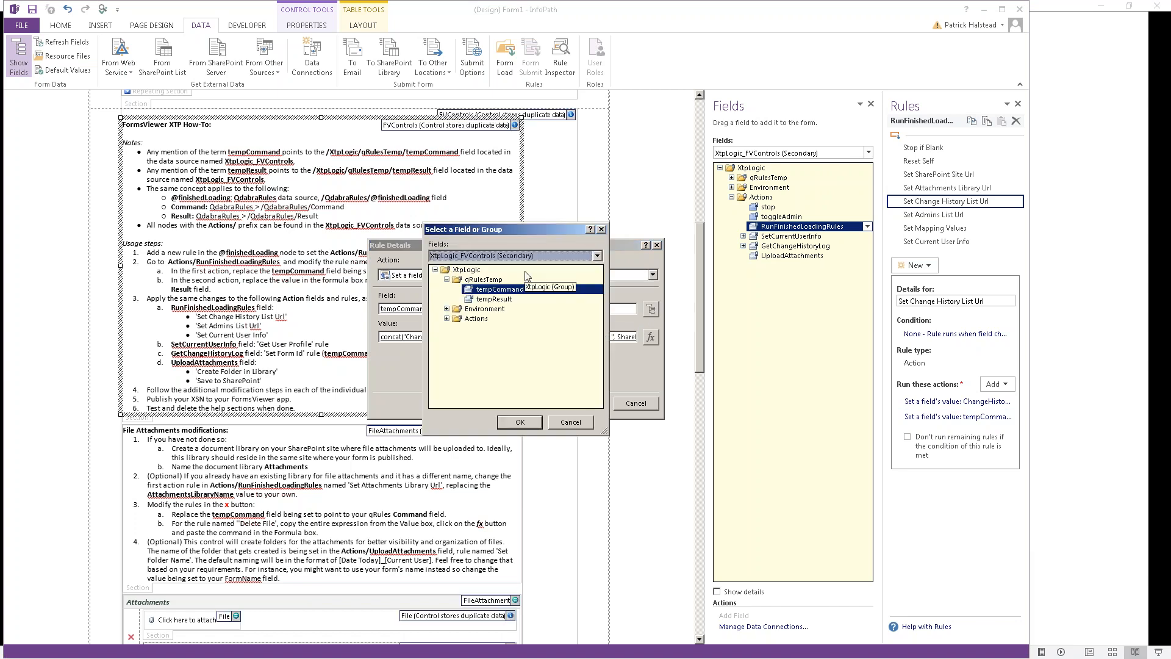
double_click(480, 318)
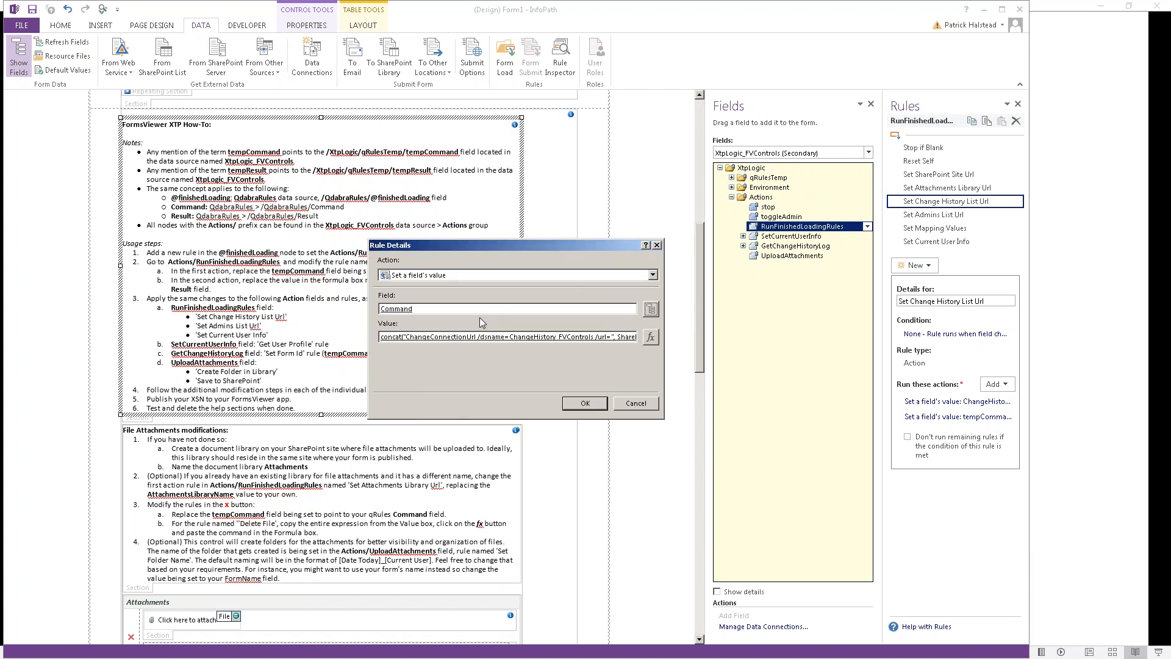
click(583, 404)
Step: Point the Set Admins List Url rule's tempCommand action at QdabraRules Command
click(934, 214)
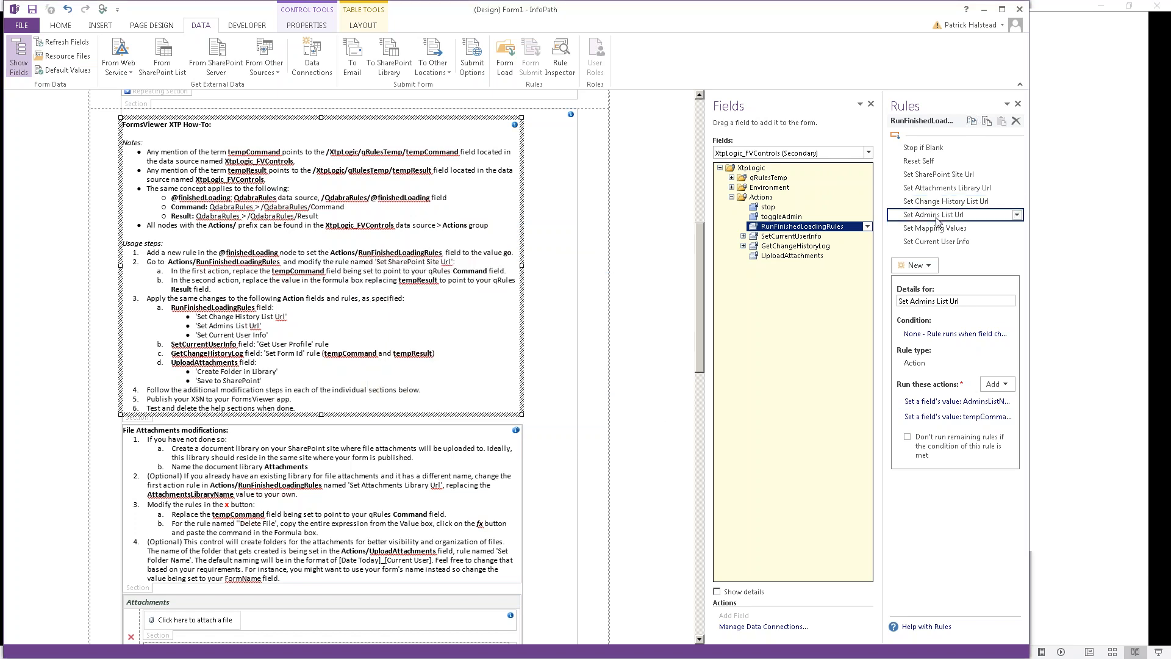
click(975, 404)
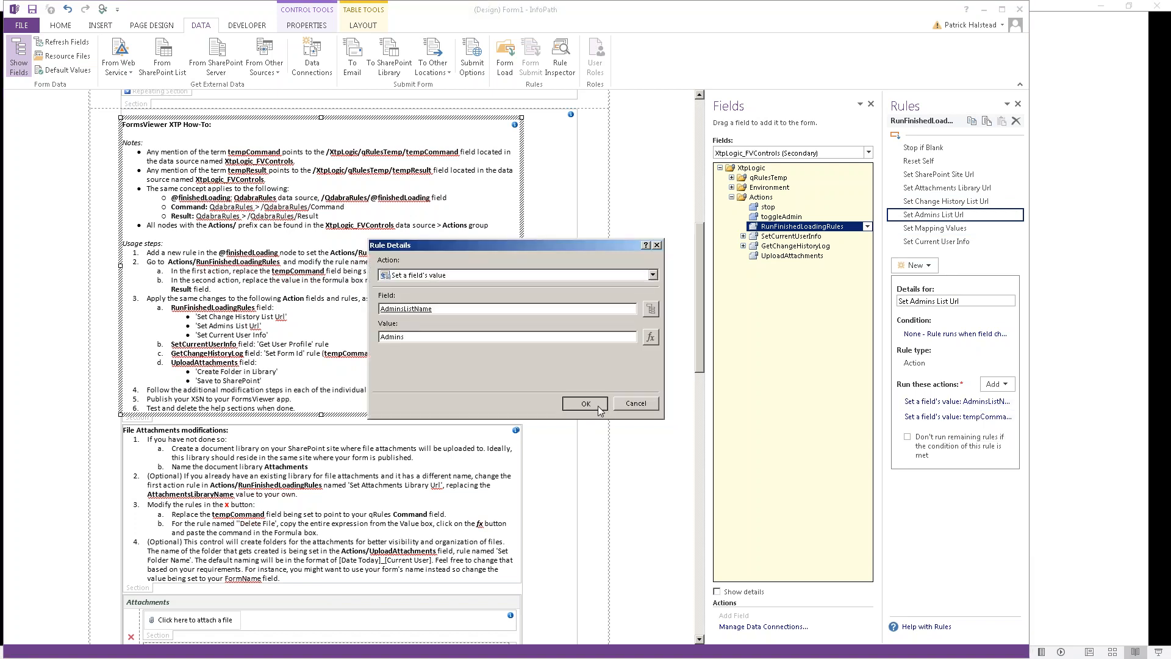
click(585, 404)
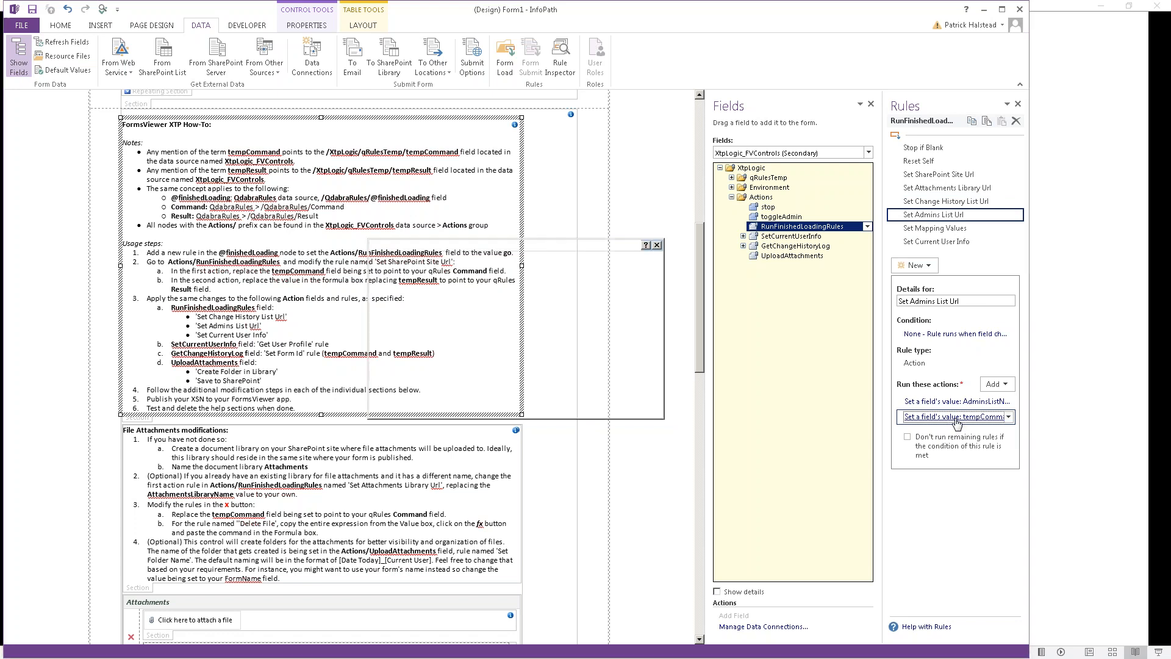
click(651, 308)
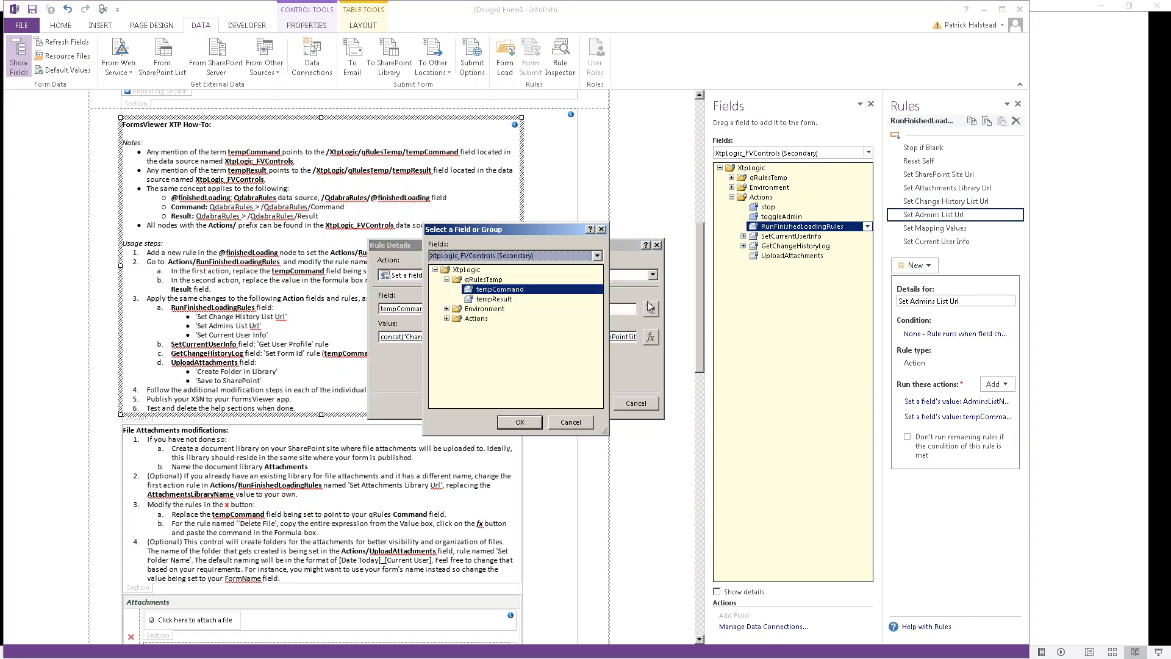
key(q)
double_click(487, 319)
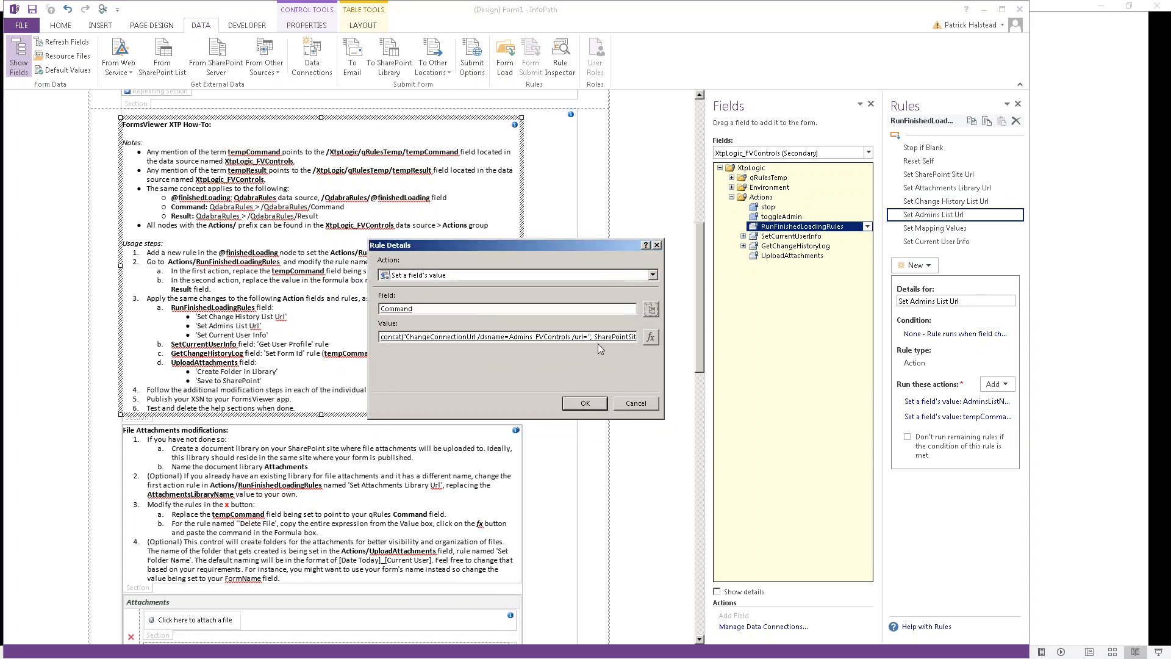
click(585, 404)
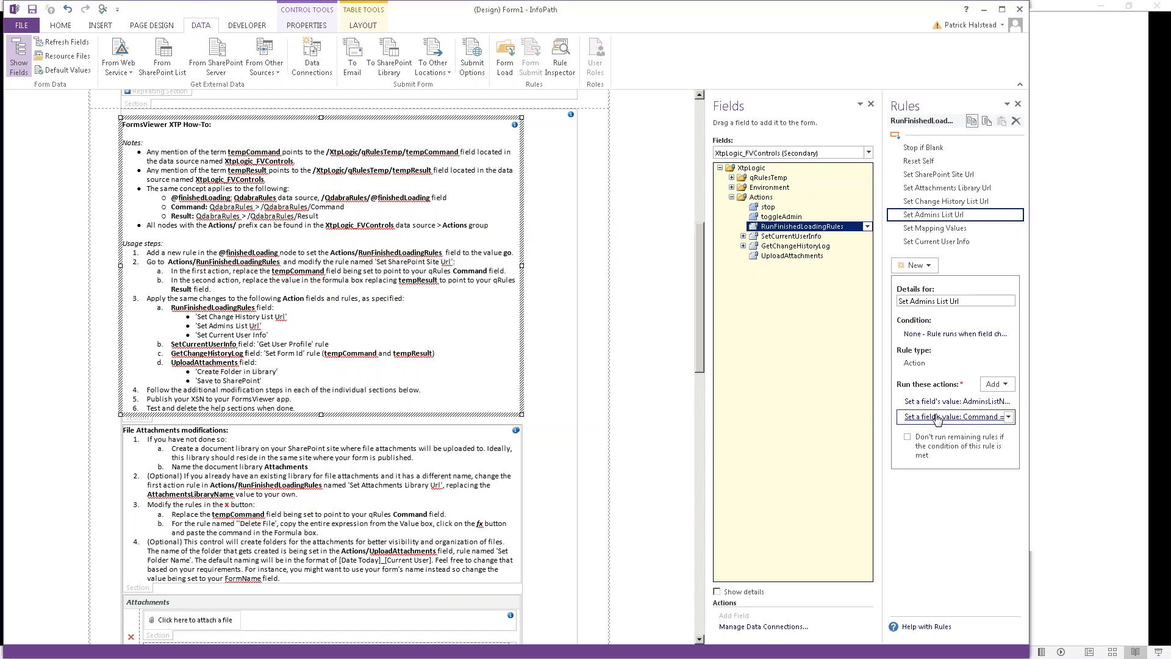
Step: Switch Set Current User Info's tempCommand action to QdabraRules Command
click(935, 229)
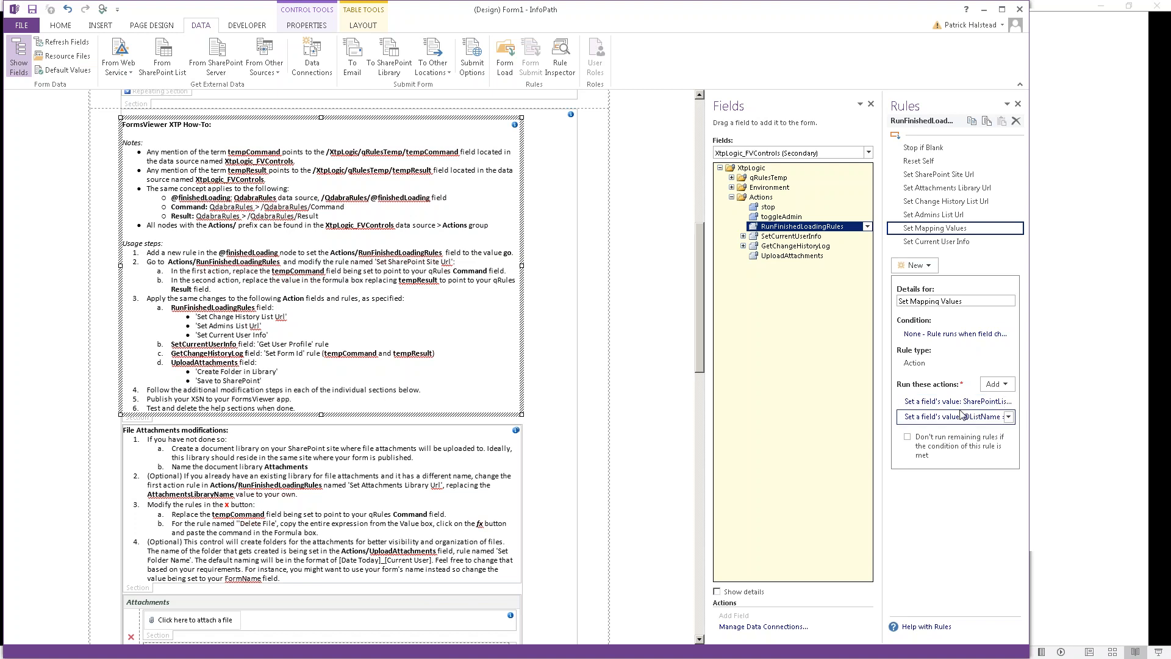
click(936, 243)
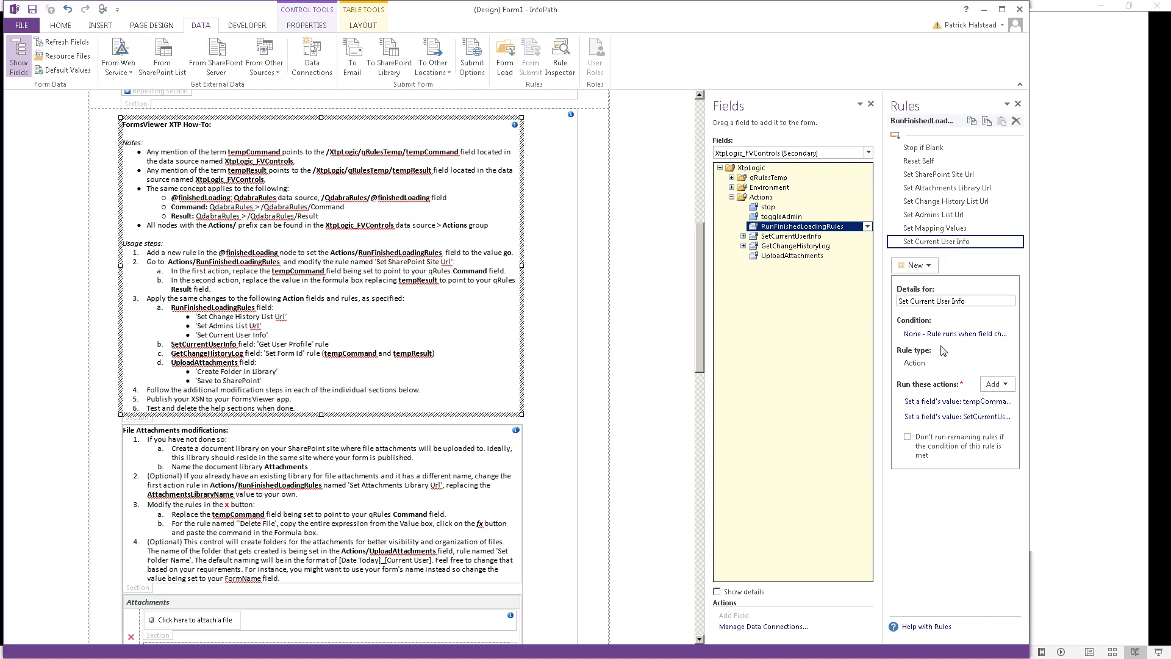
click(944, 402)
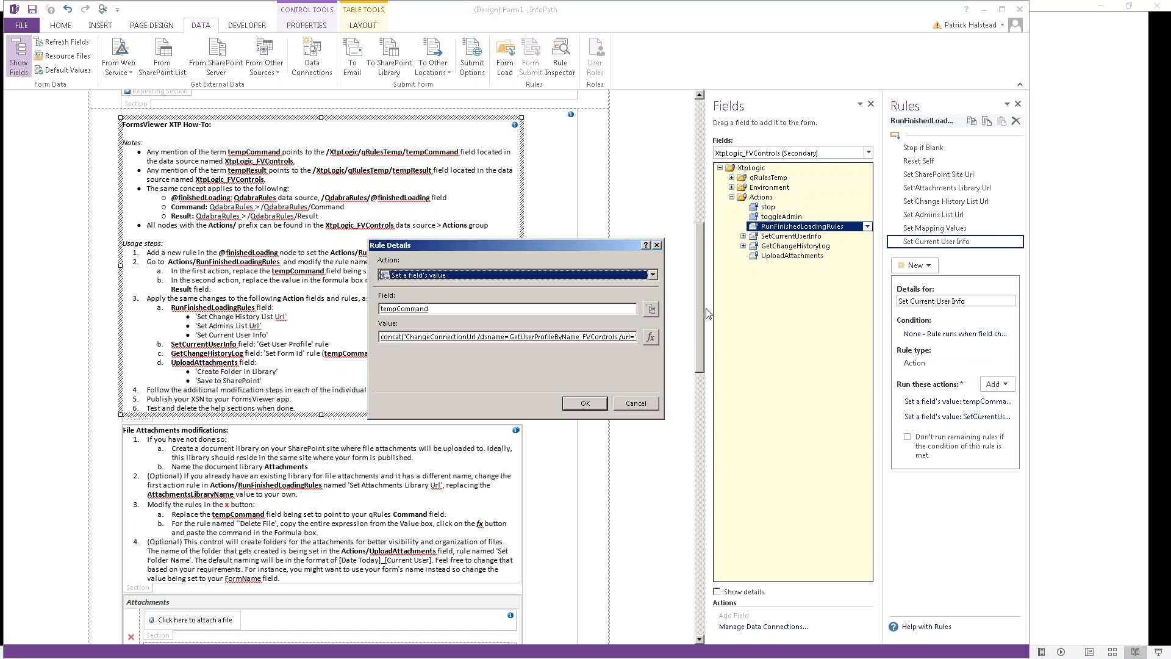
click(651, 309)
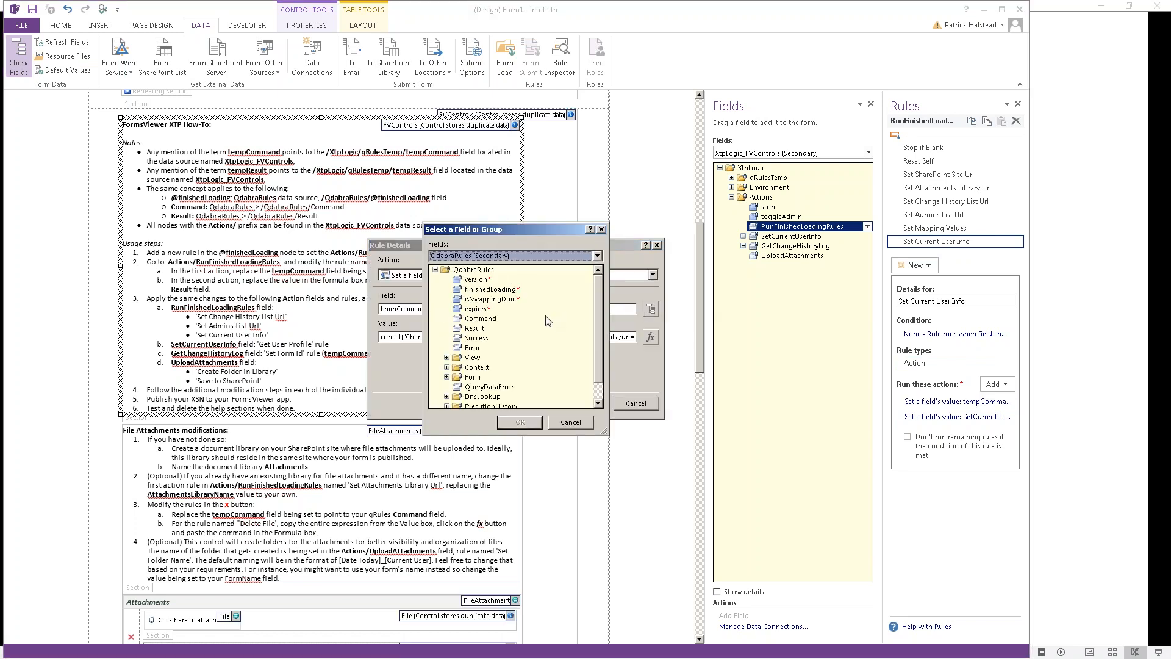
double_click(496, 319)
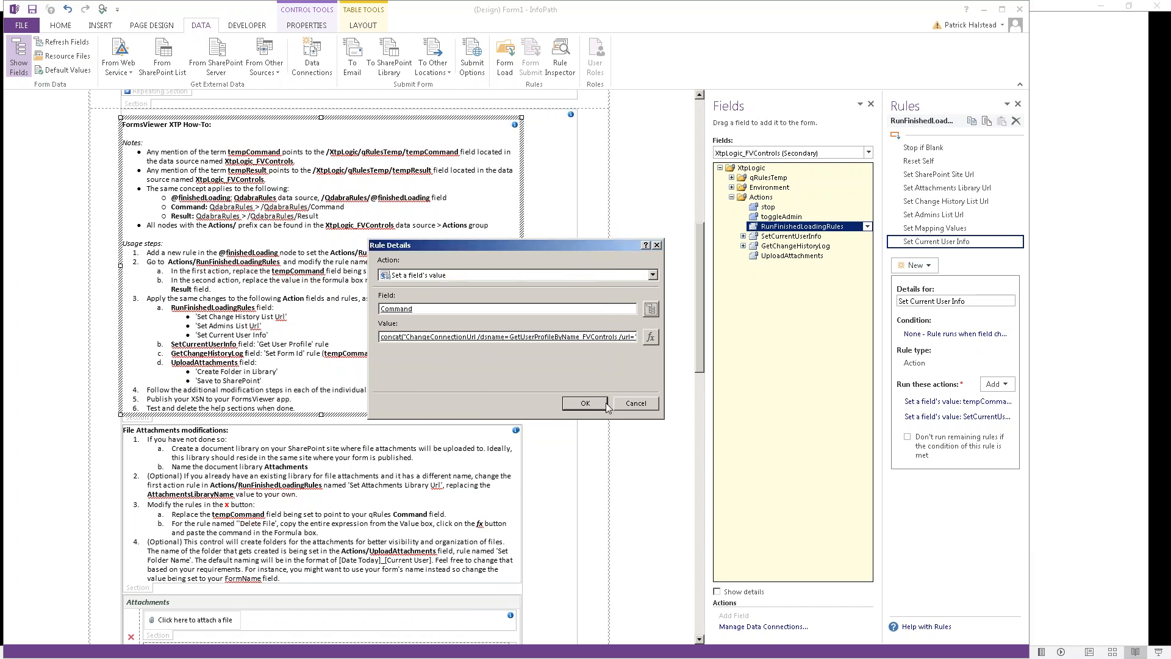
click(586, 404)
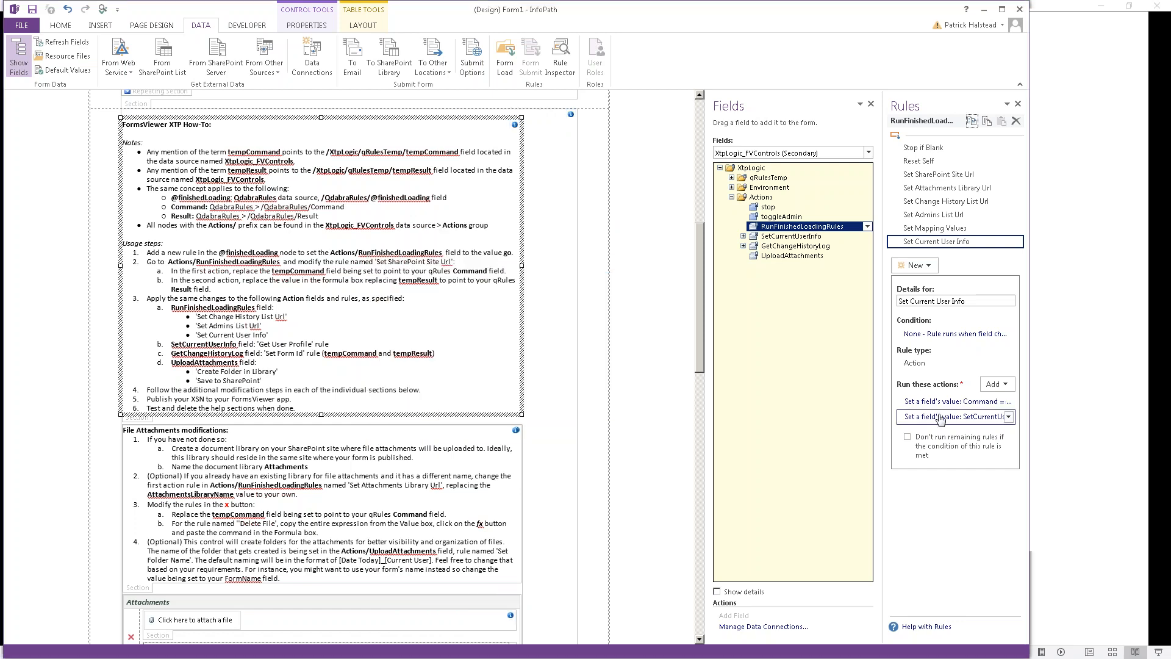
click(941, 417)
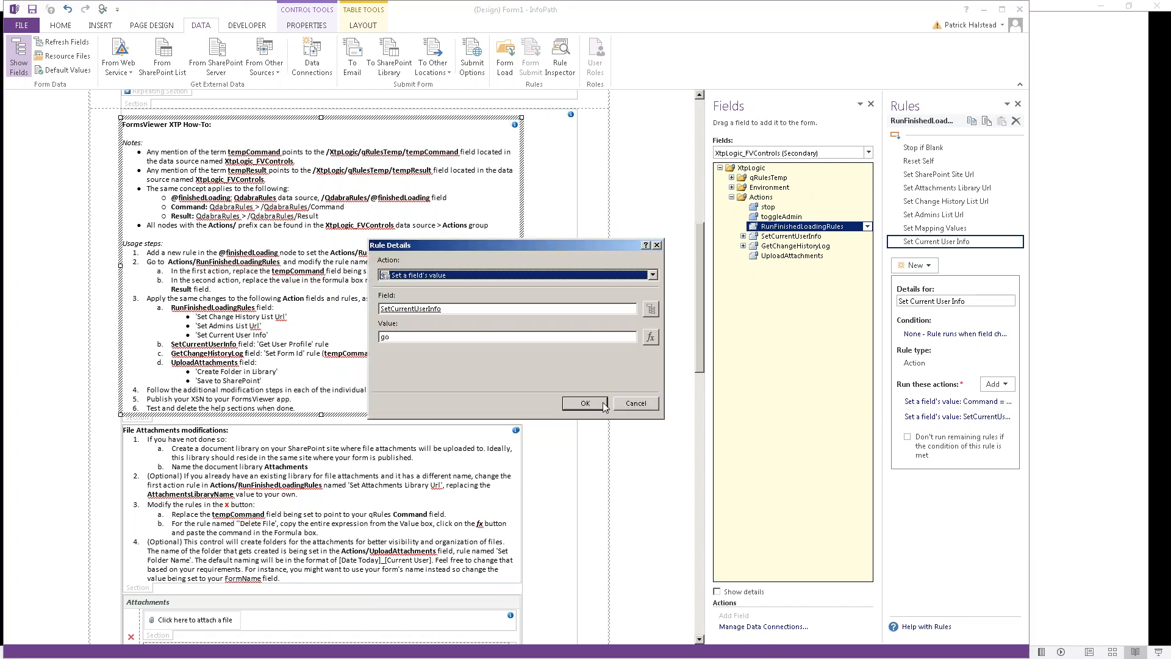
click(592, 407)
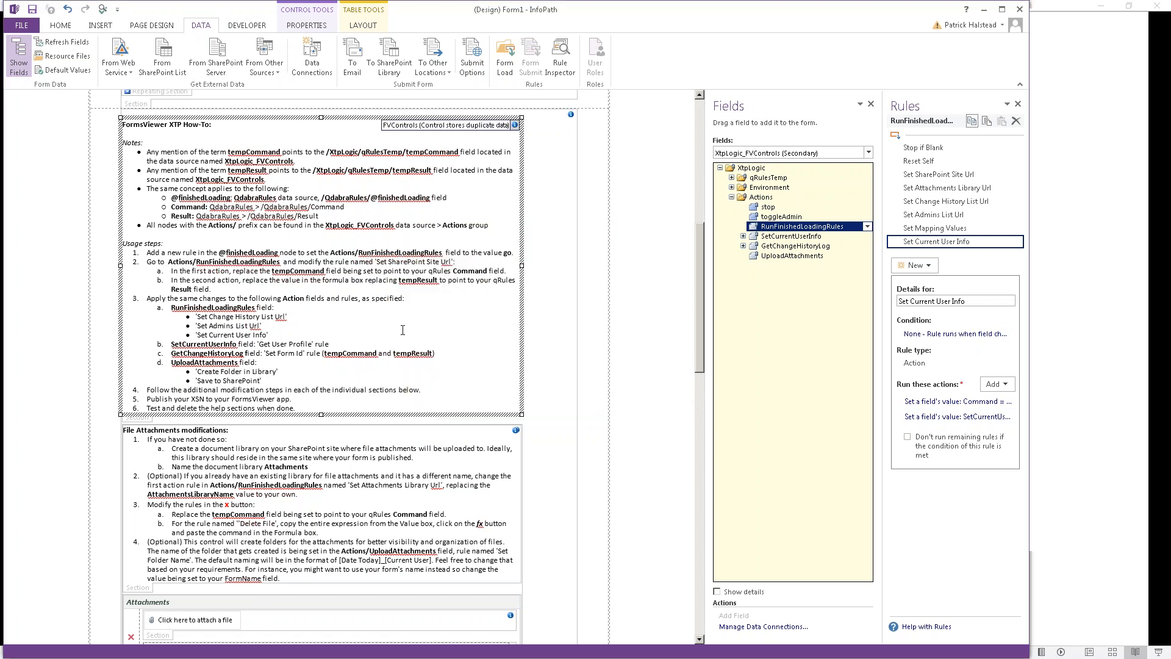
Step: Delete usage steps 1 and 2 from the How-To section
click(348, 257)
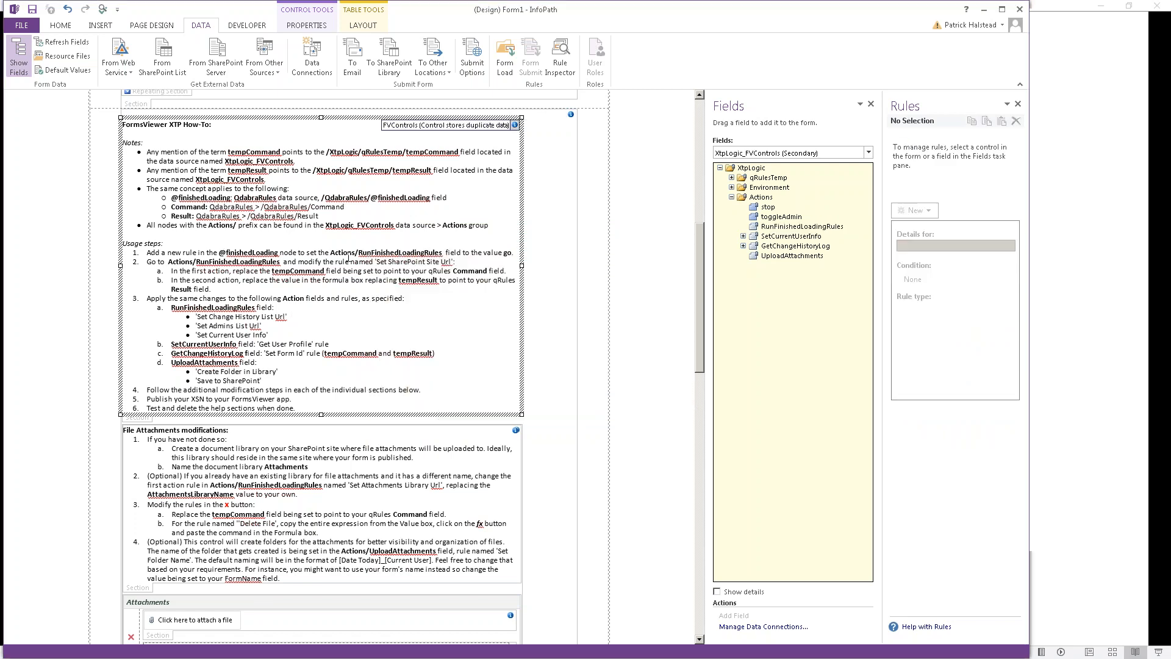
key(shift+Down)
key(shift+Down)
key(shift+Down)
key(shift+Down)
key(shift+Down)
key(shift+Down)
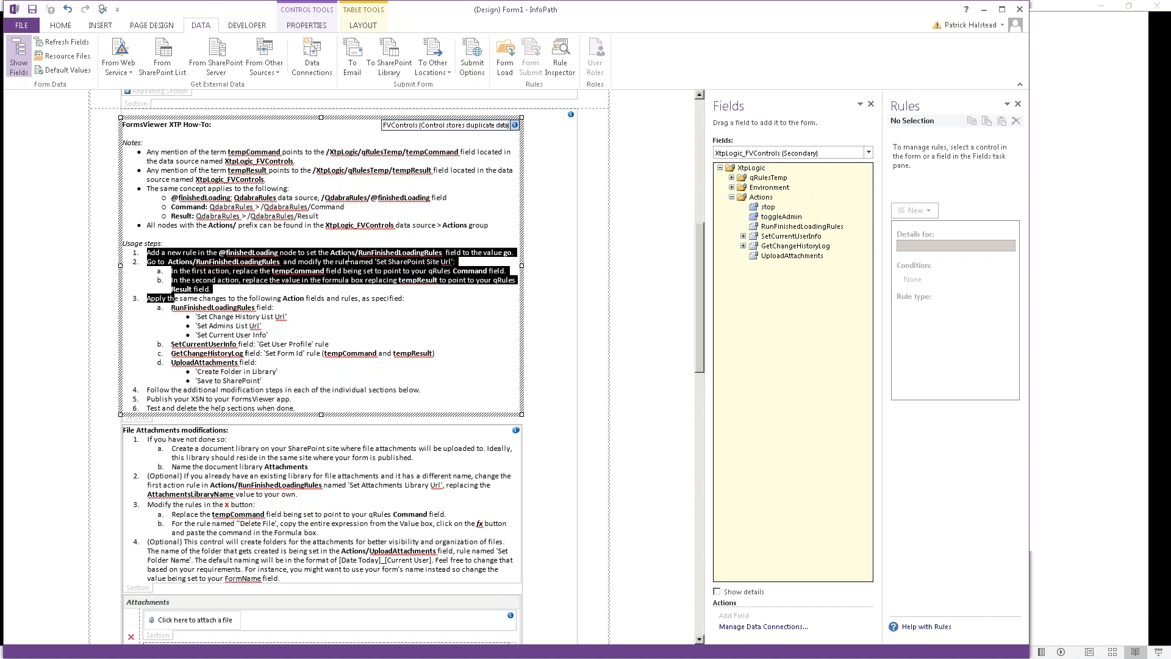
key(shift+Down)
key(shift+Down)
key(shift+Down)
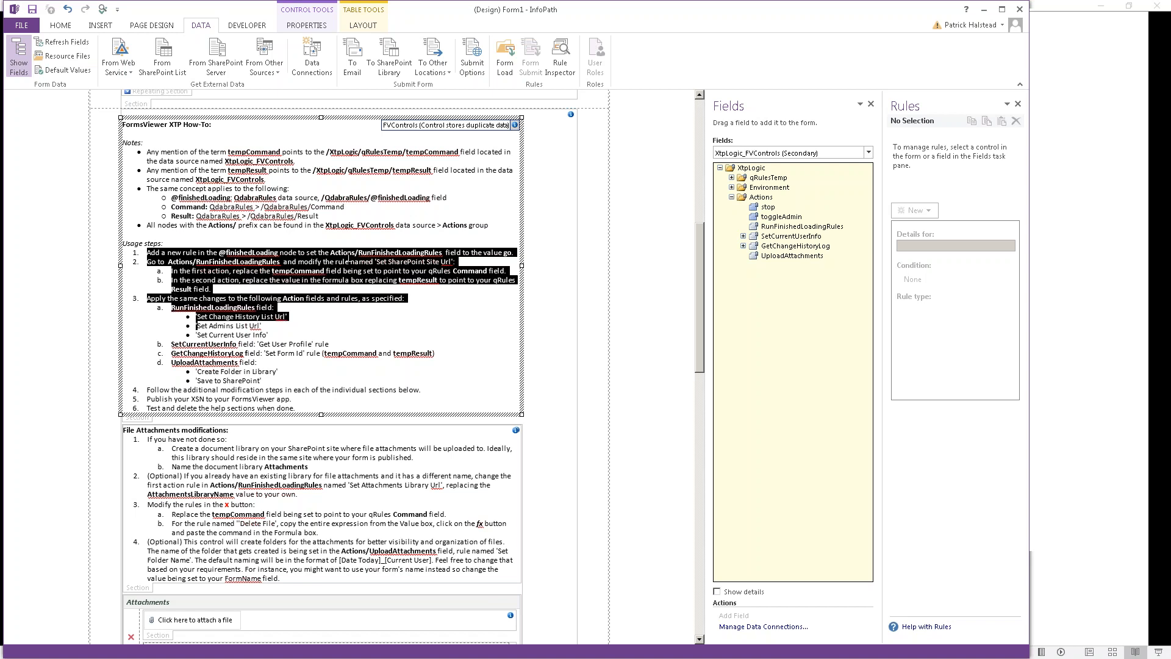
key(shift+Up)
key(shift+Up)
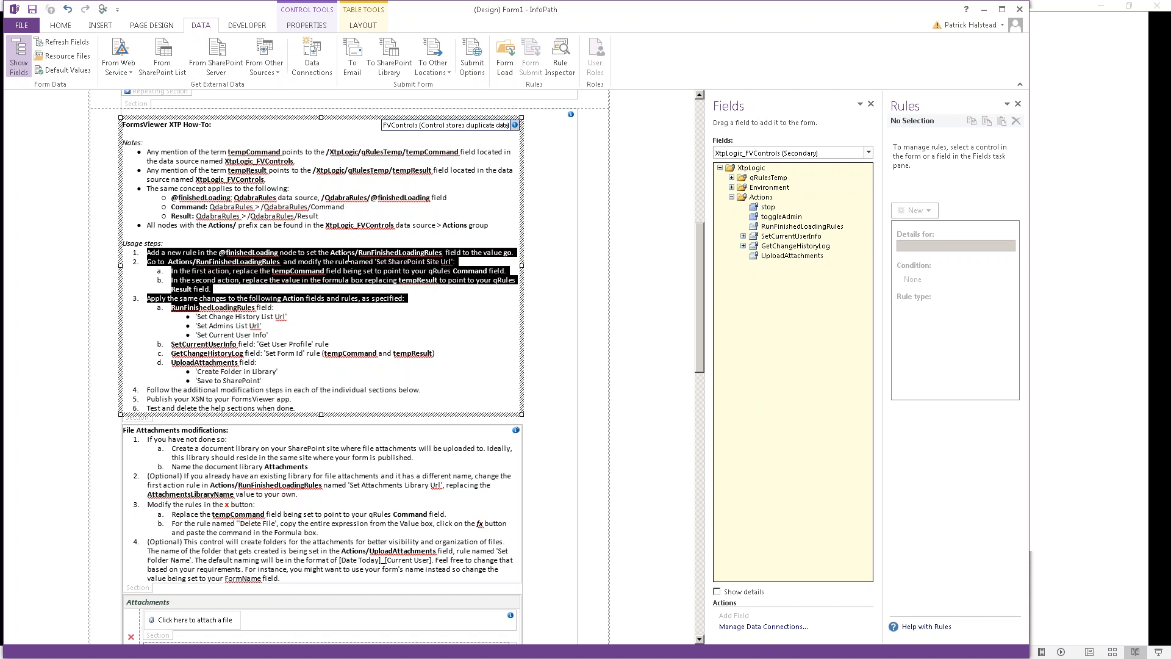
key(shift+Up)
key(shift+End)
key(shift+Up)
key(Delete)
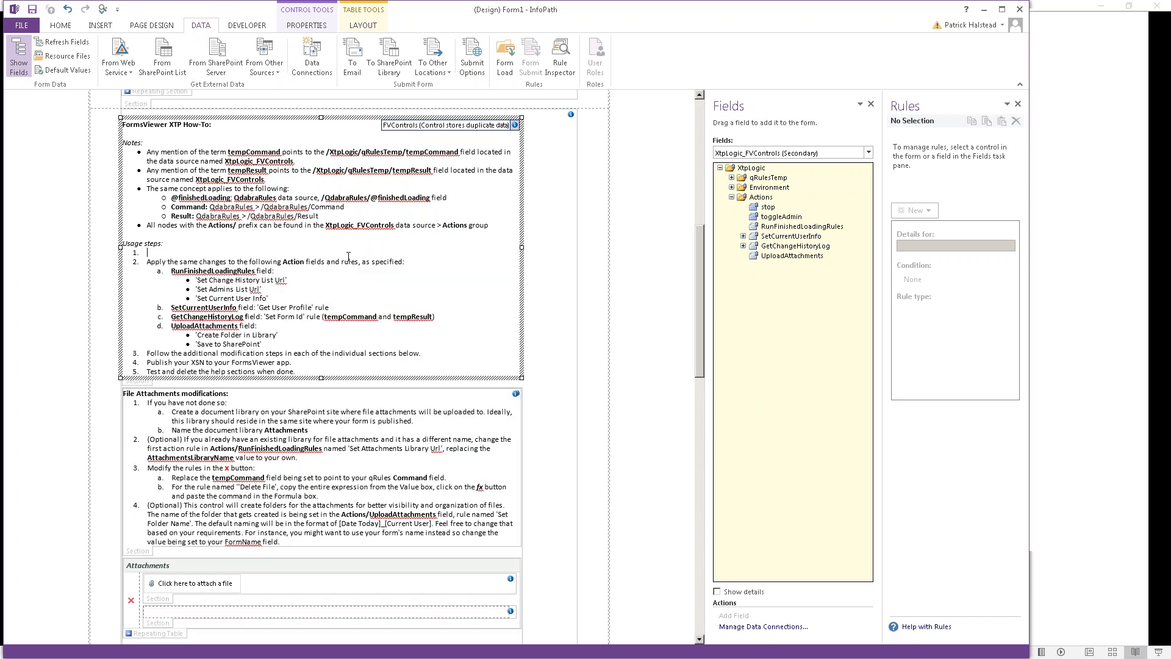
key(Delete)
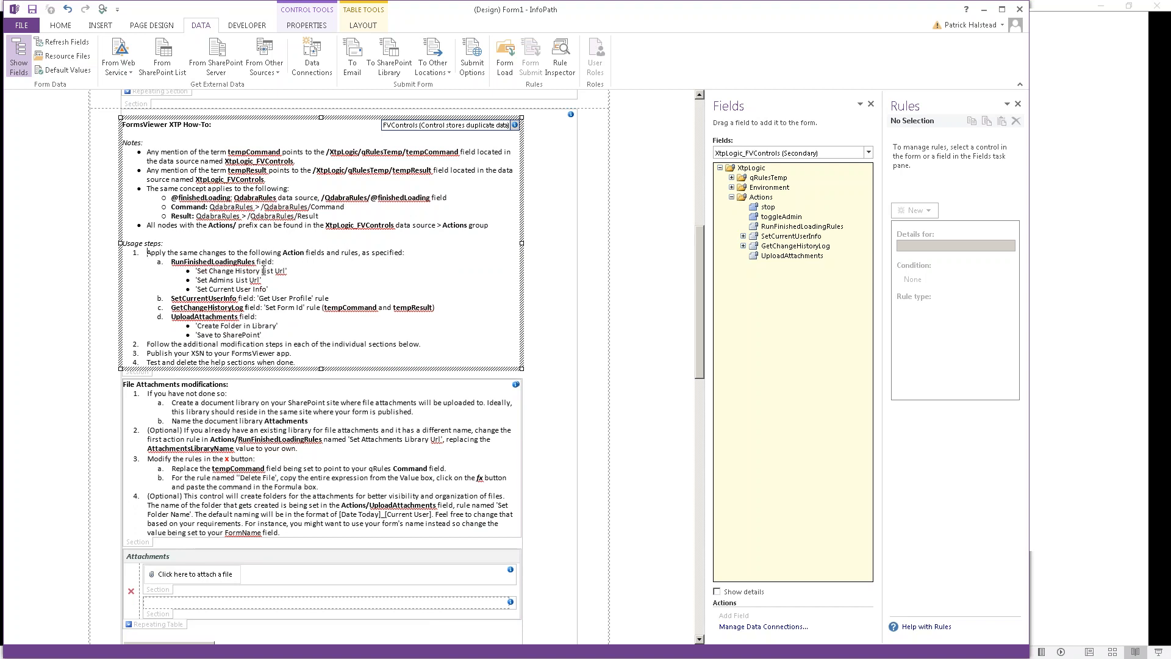
Step: Delete the RunFinishedLoadingRules item and its bullets from the How-To notes
click(792, 230)
double_click(792, 230)
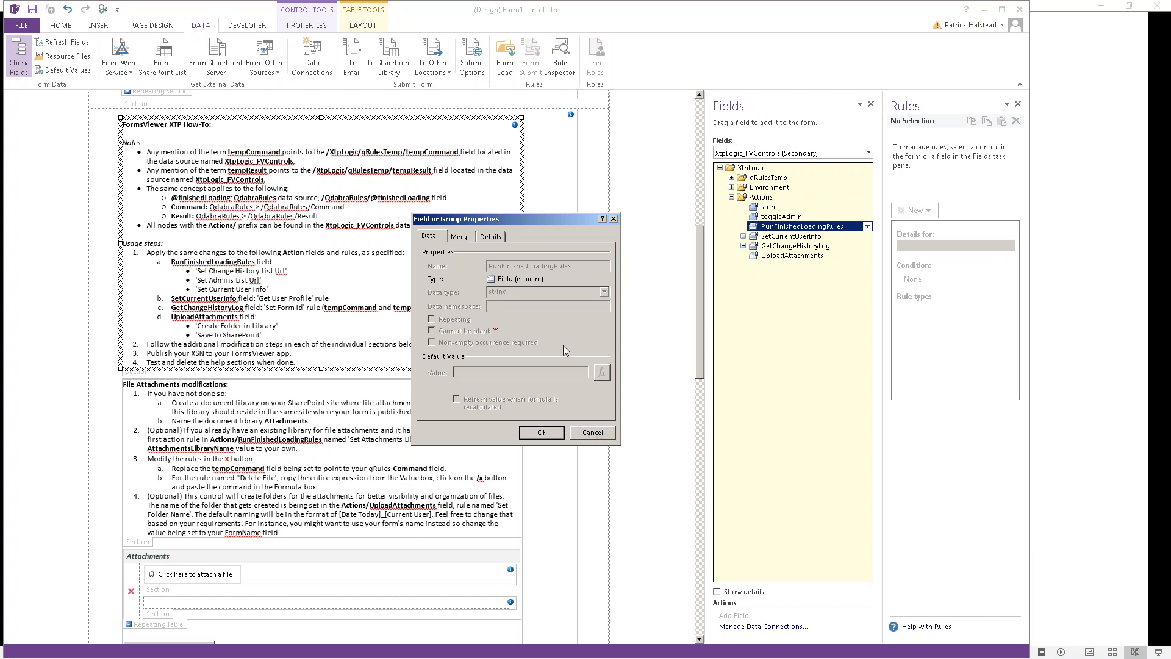
key(Escape)
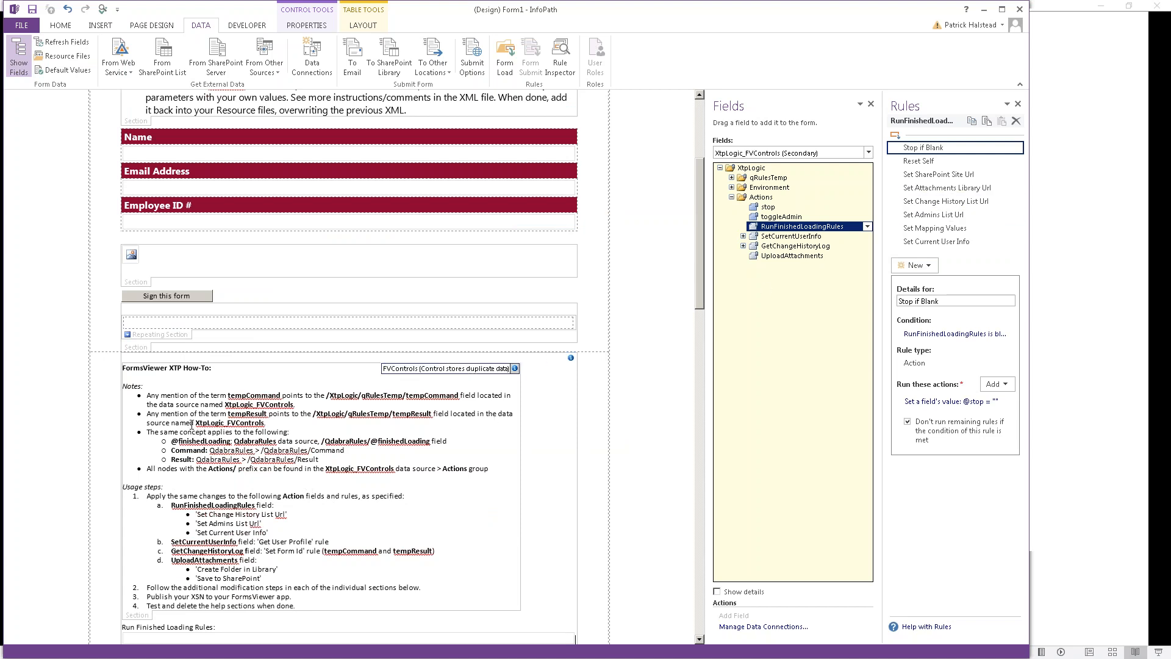
click(275, 535)
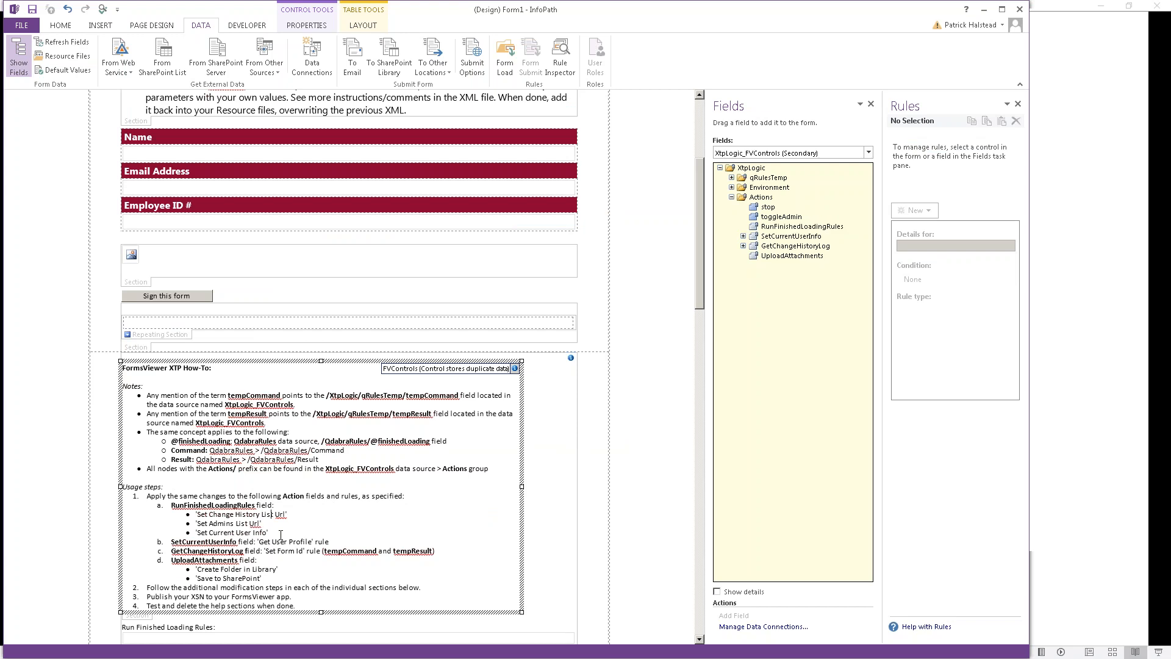
key(shift+Down)
key(shift+Down)
key(shift+Down)
key(shift+Down)
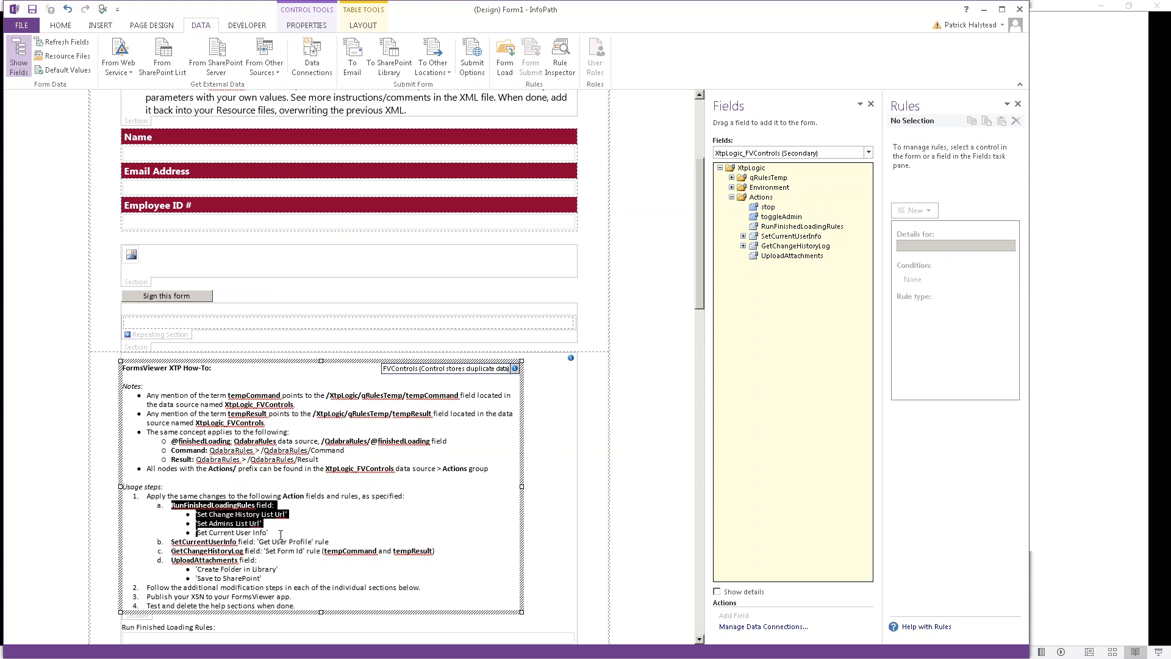
key(shift+Home)
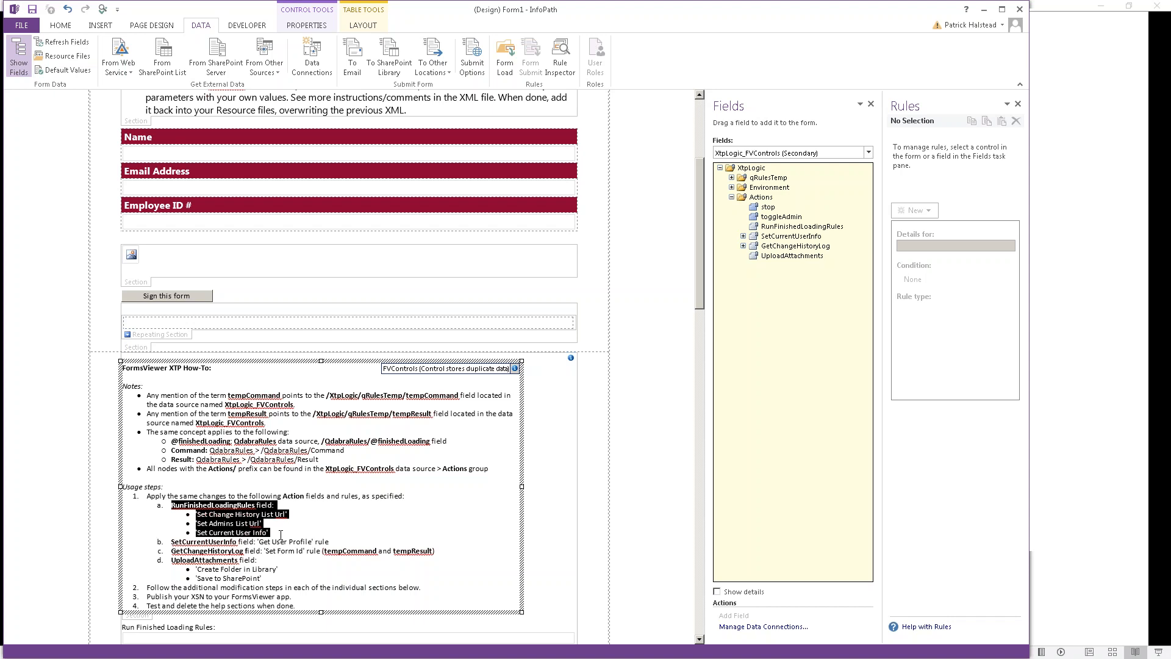
key(Delete)
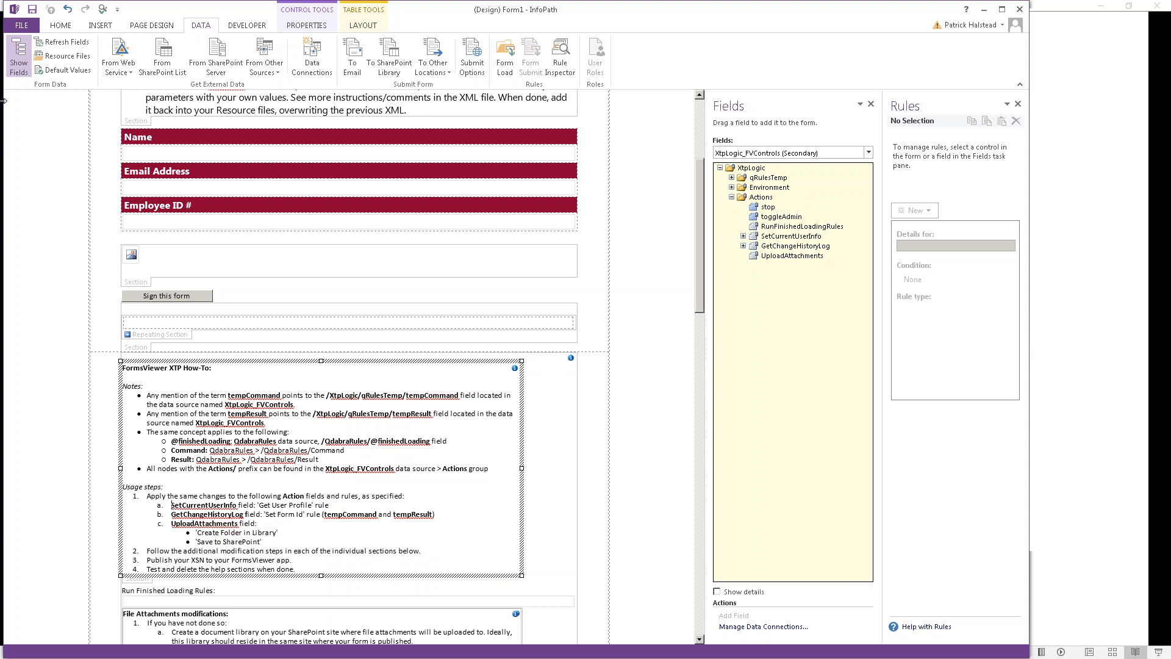
Step: Retarget SetCurrentUserInfo's Get User Profile tempCommand action to QdabraRules Command
click(787, 236)
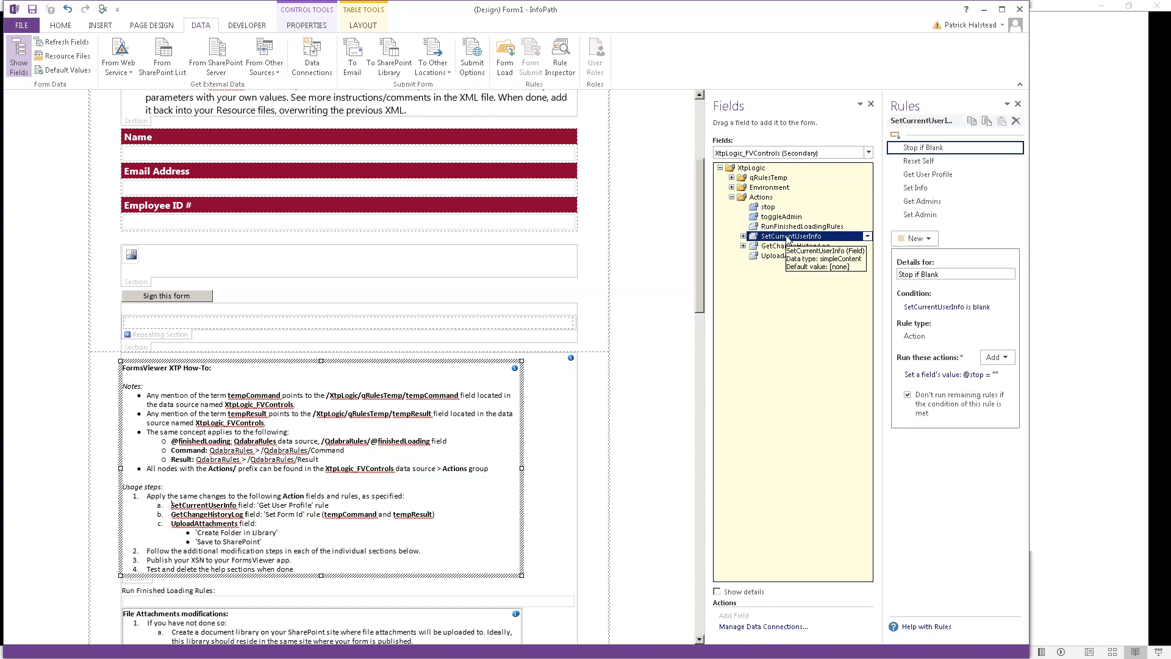
click(924, 175)
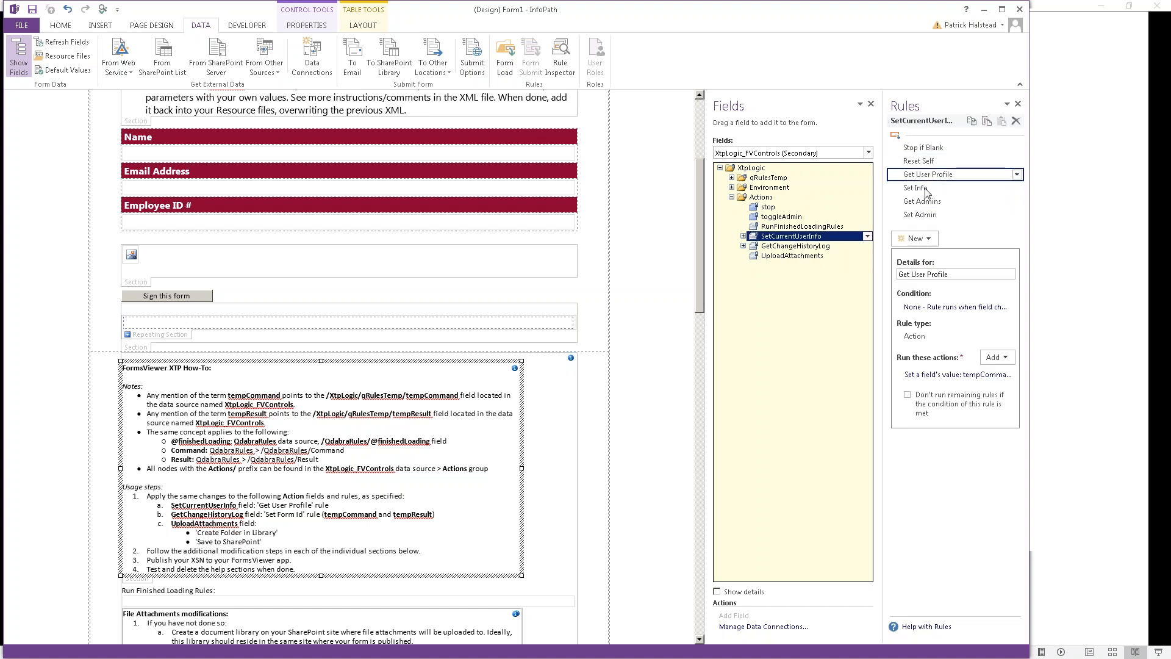
click(964, 374)
click(651, 309)
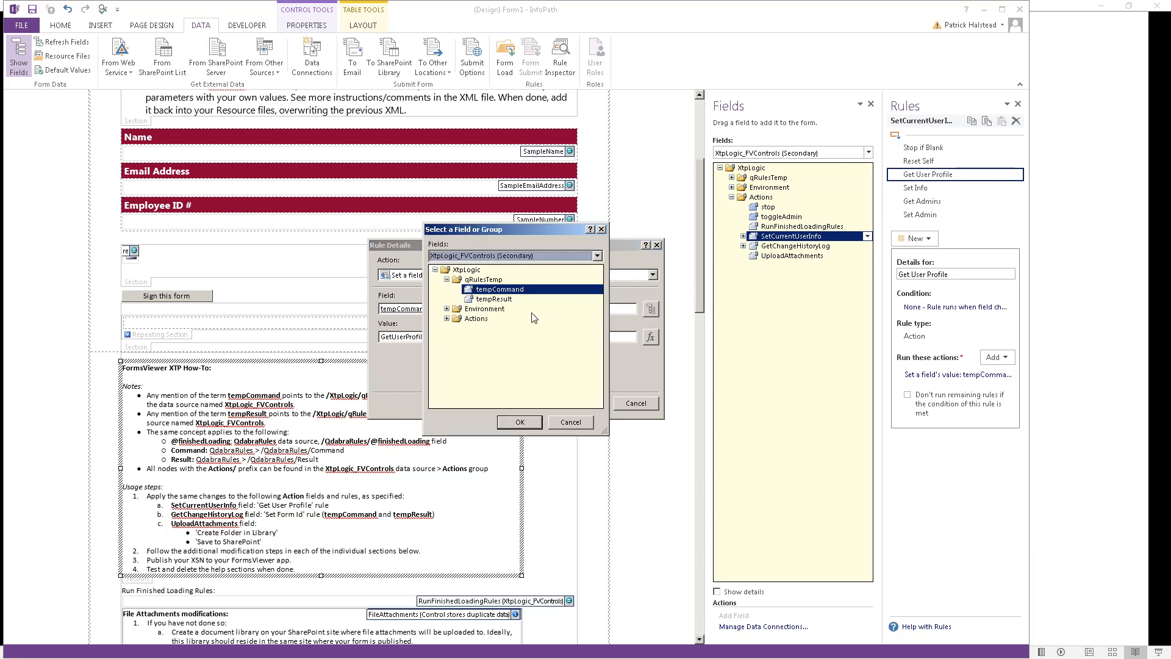
key(q)
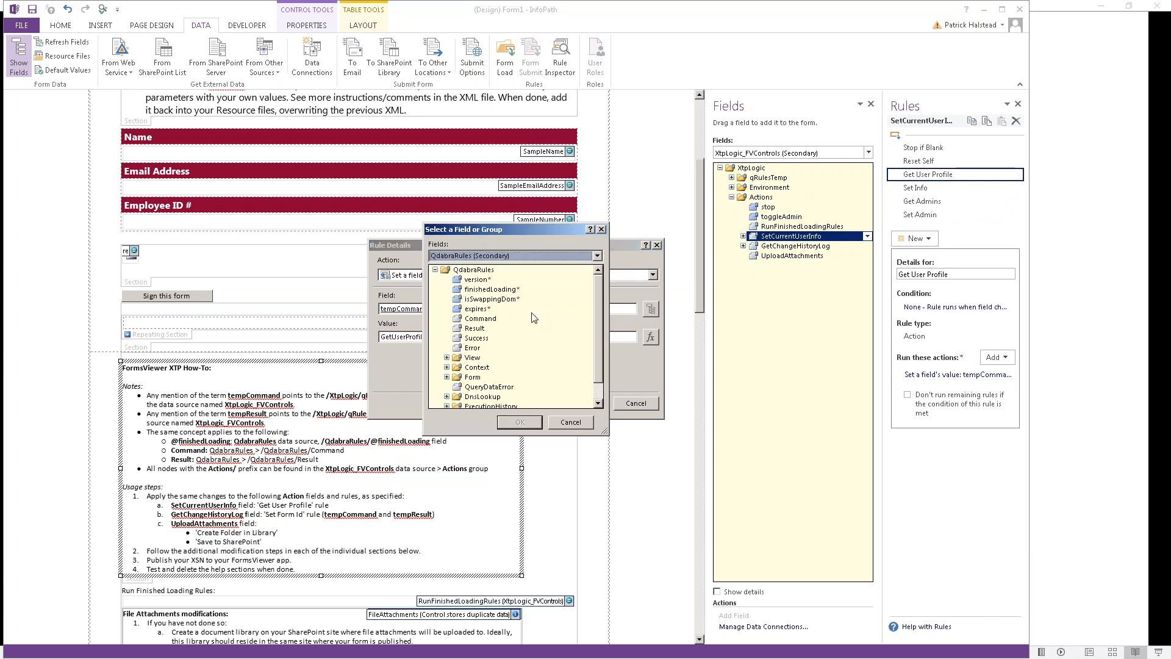
double_click(498, 320)
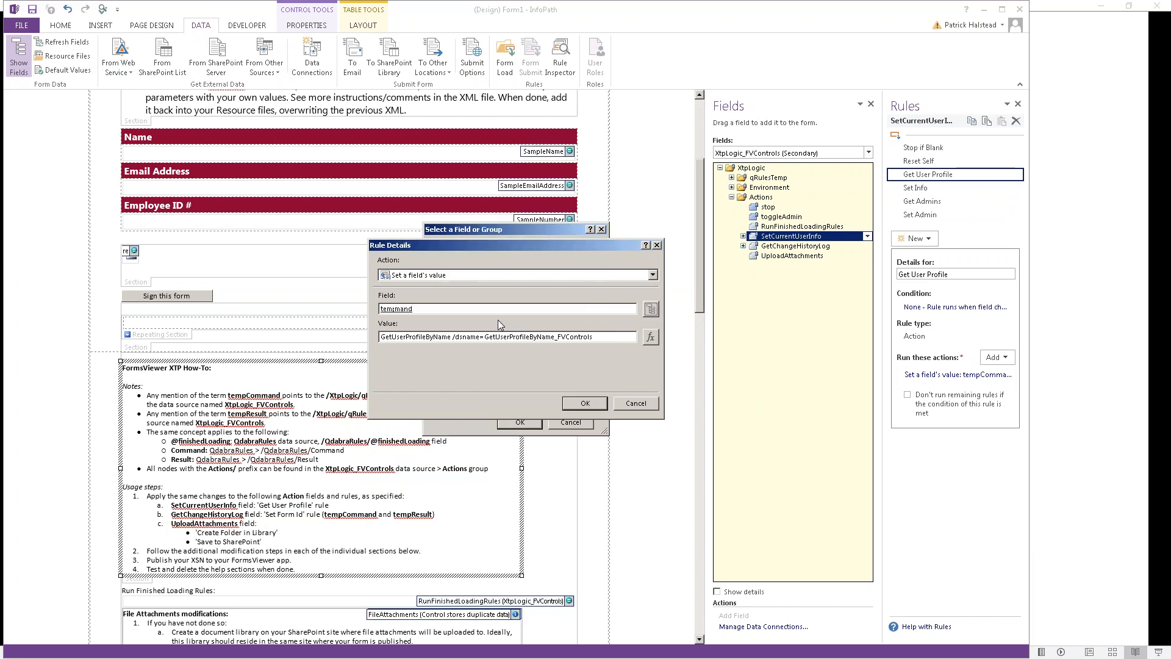
click(582, 404)
Step: Review the Set Info and Set Admin rules, then highlight the first tempCommand note
click(931, 189)
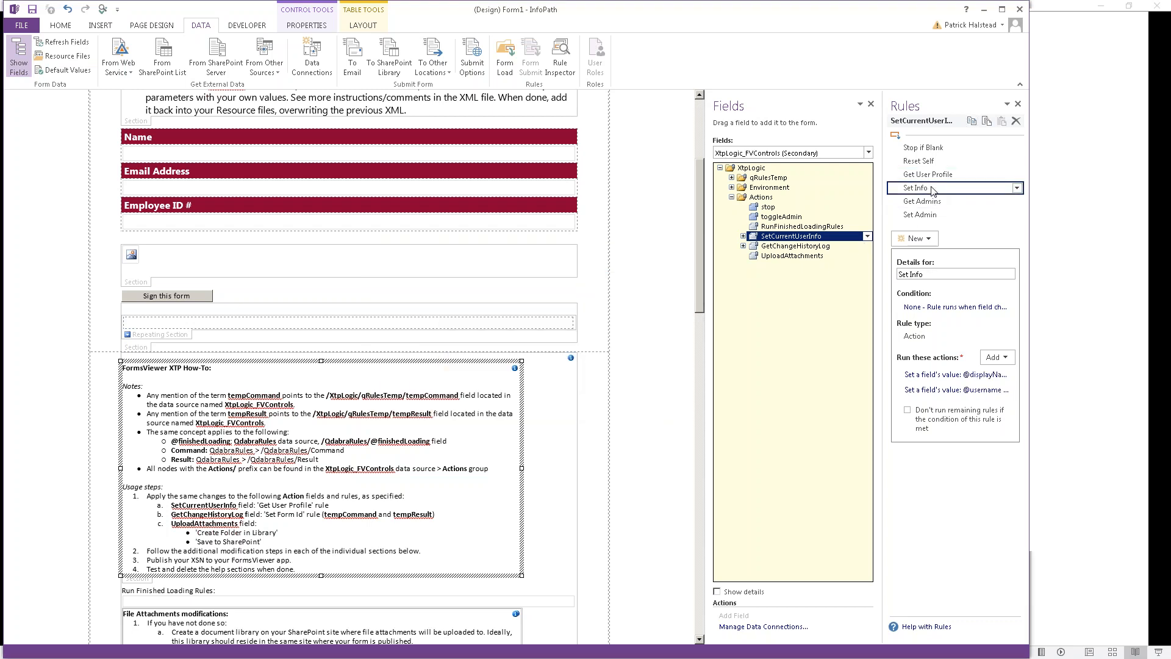
click(934, 217)
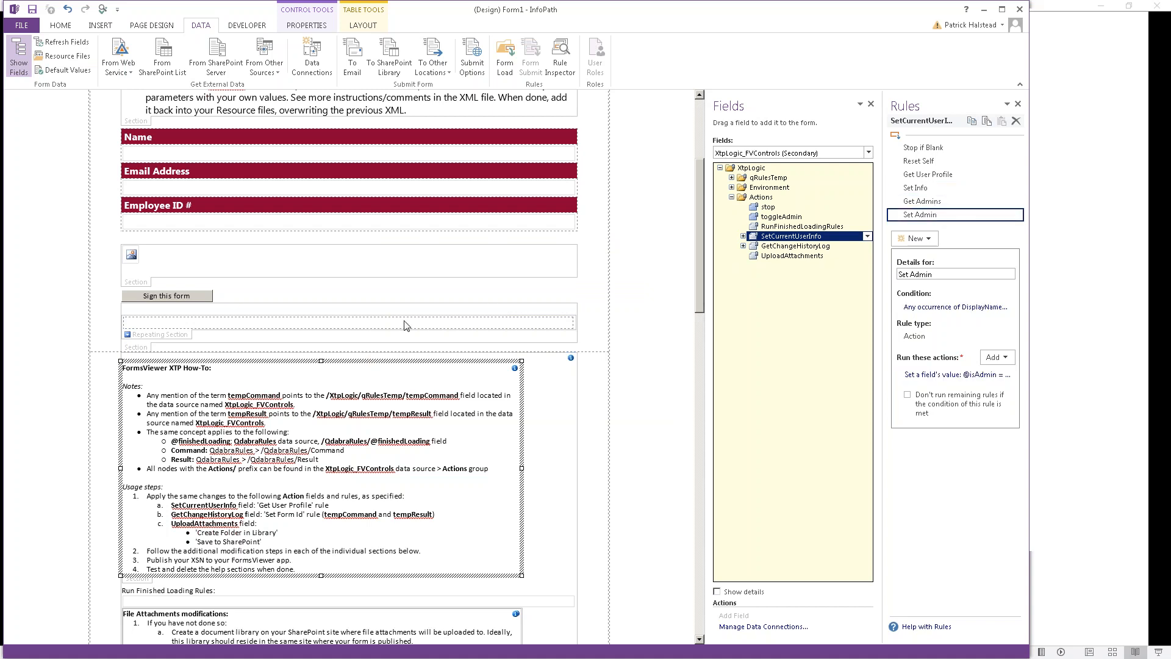
click(339, 396)
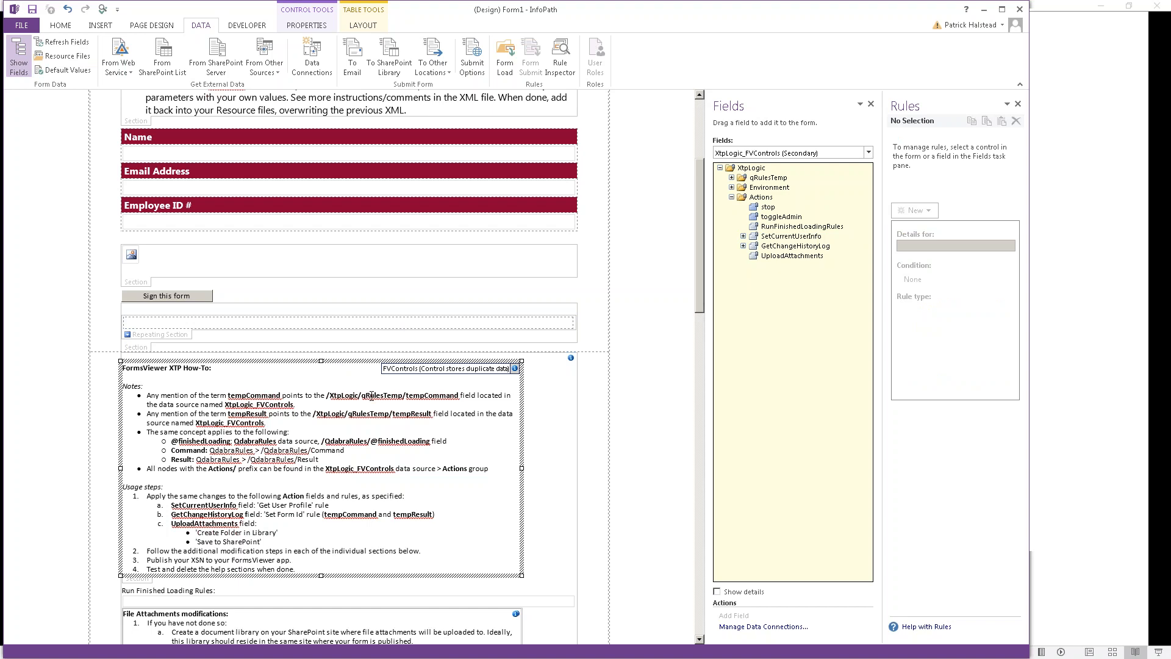
key(shift+Down)
key(shift+Down)
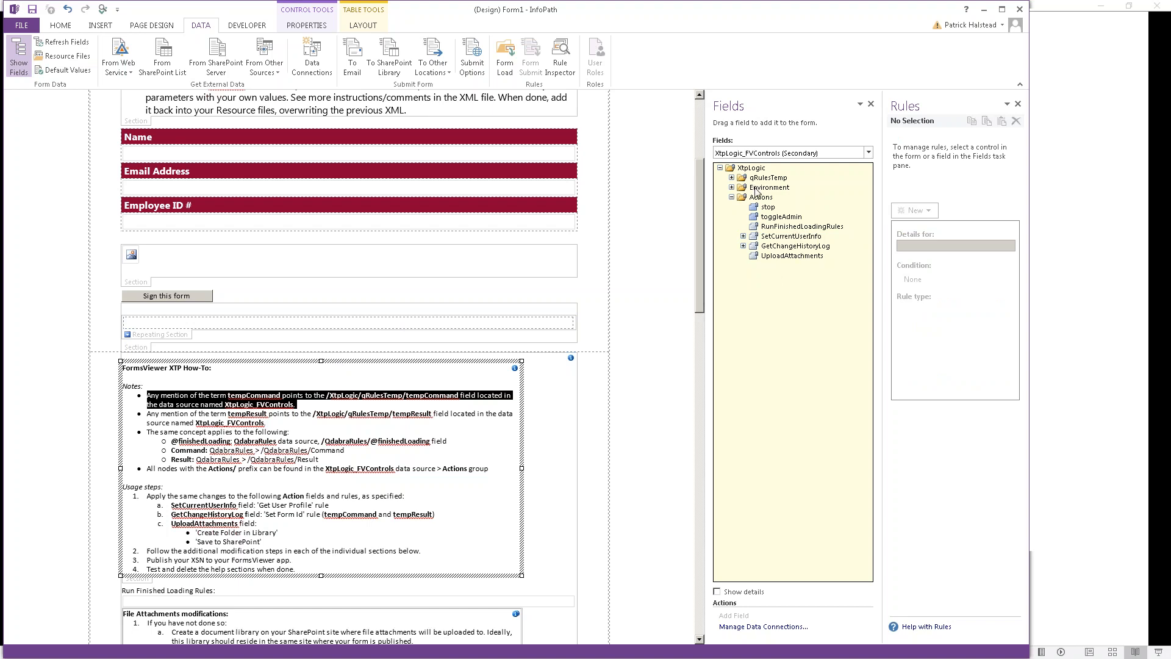
Step: Retarget GetChangeHistoryLog's Set Form Id action to QdabraRules Command
click(781, 246)
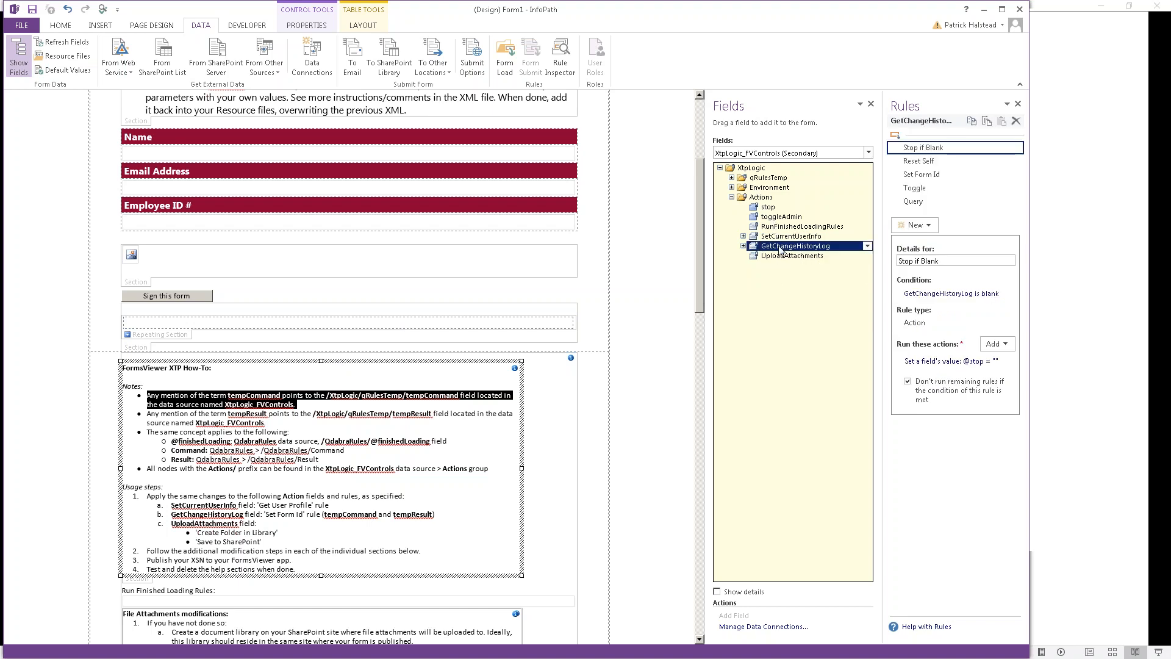
click(921, 175)
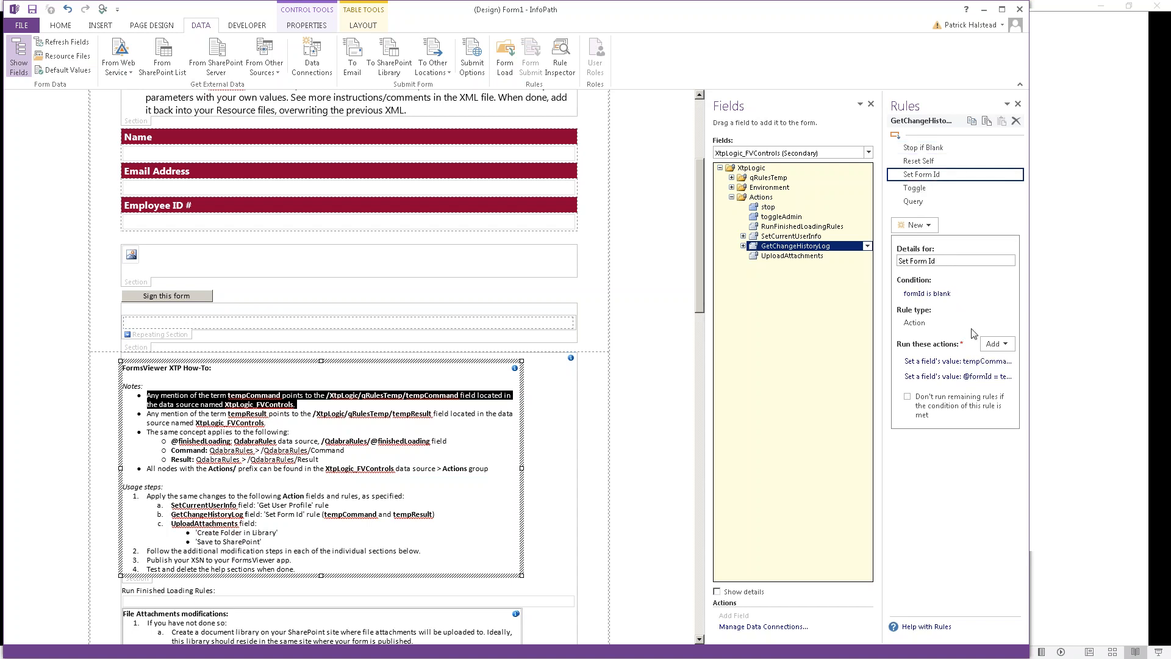
click(972, 368)
click(651, 309)
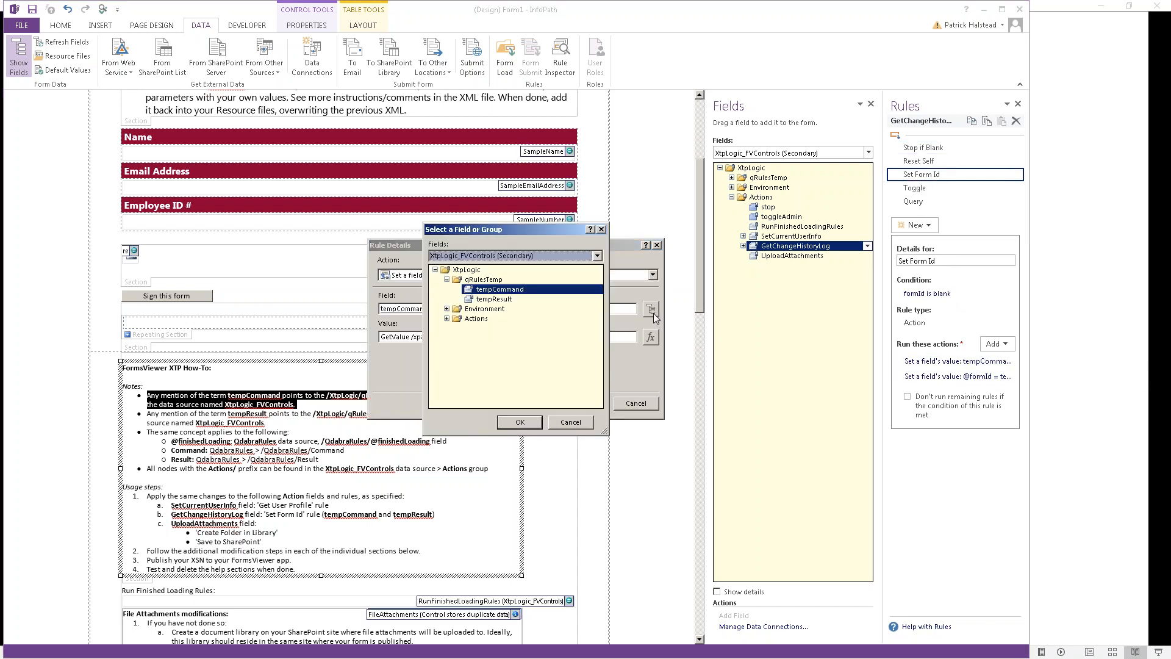
key(Down)
click(482, 319)
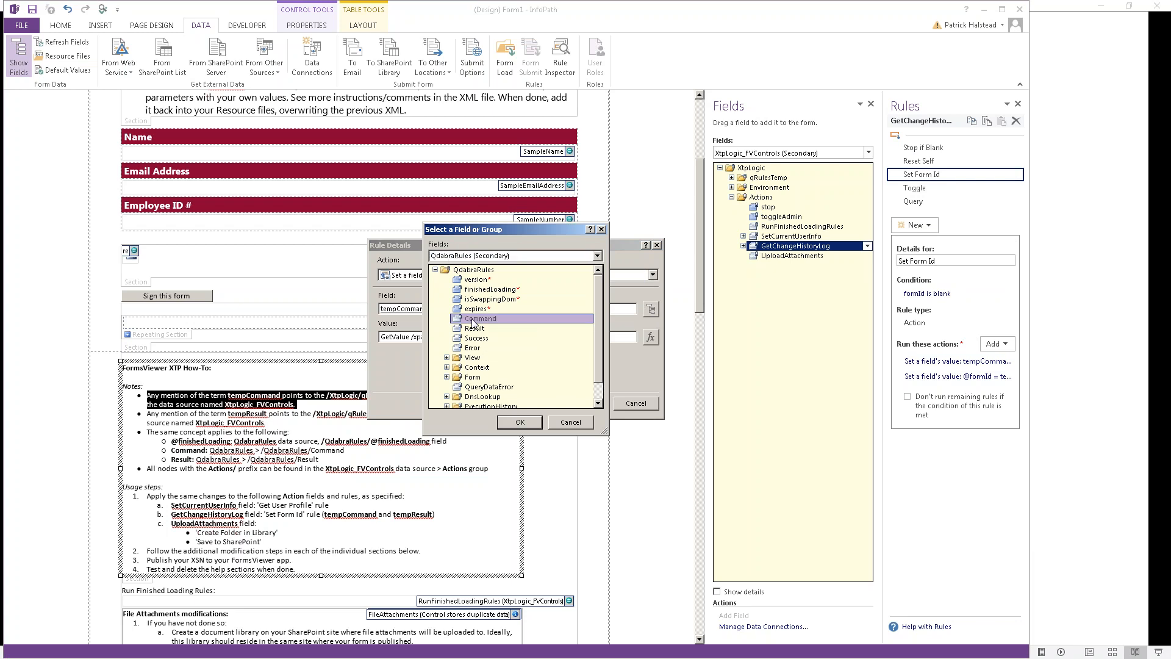
click(519, 422)
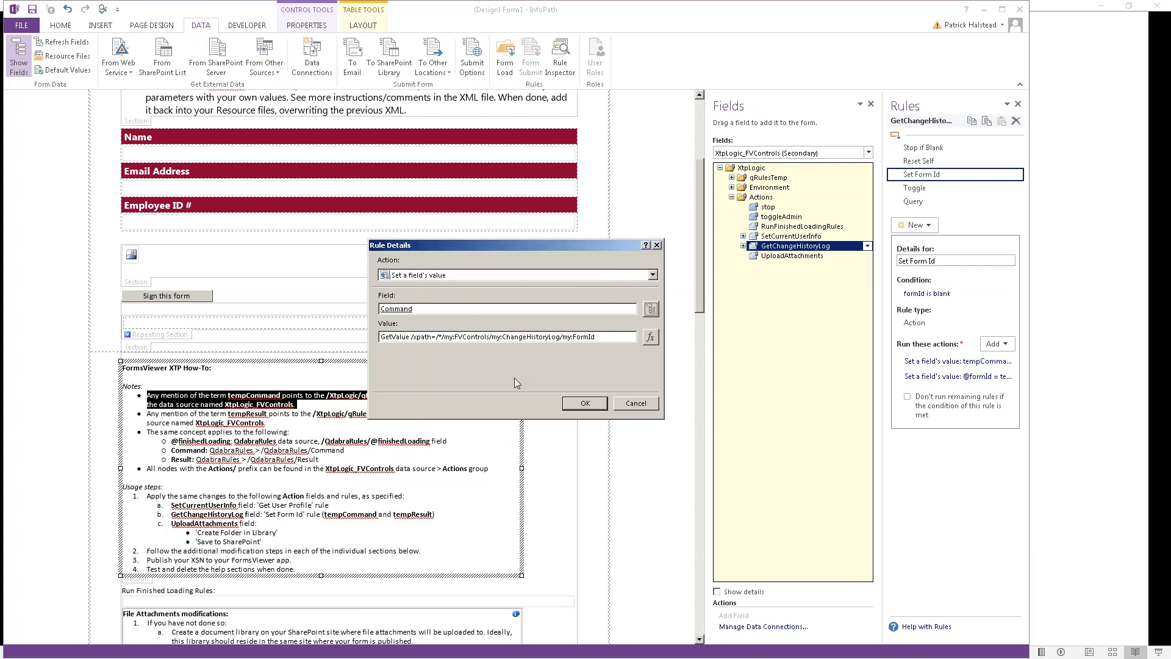
click(586, 406)
Step: Retarget UploadAttachments' Create Folder in Library action to QdabraRules Command
click(799, 256)
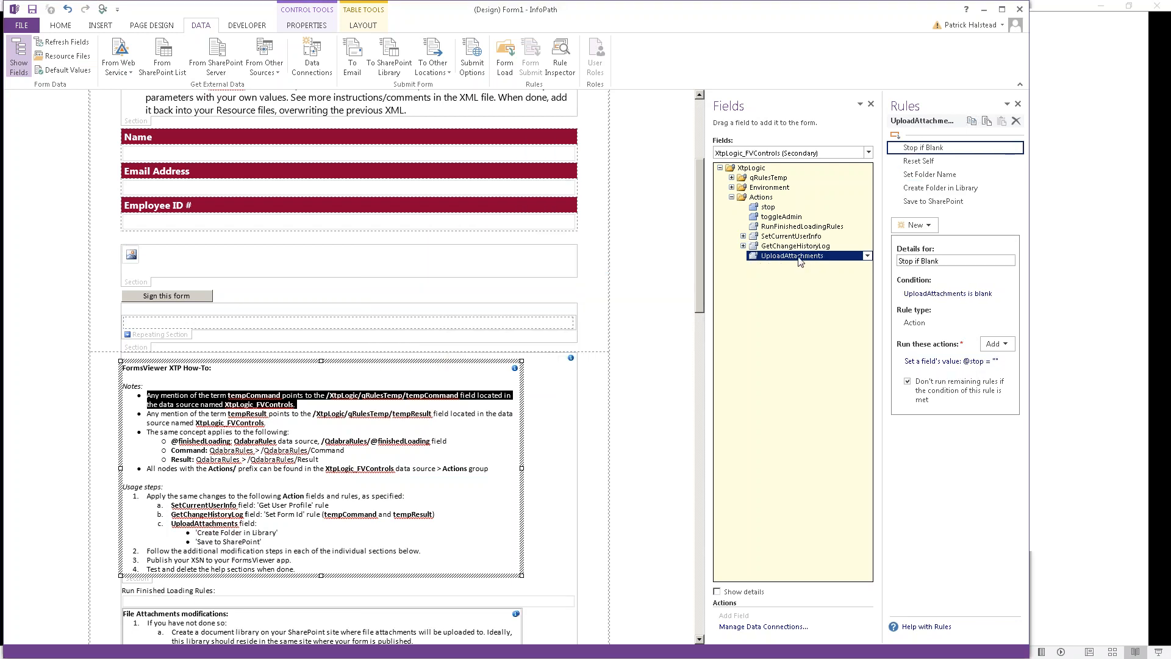
click(940, 189)
click(946, 362)
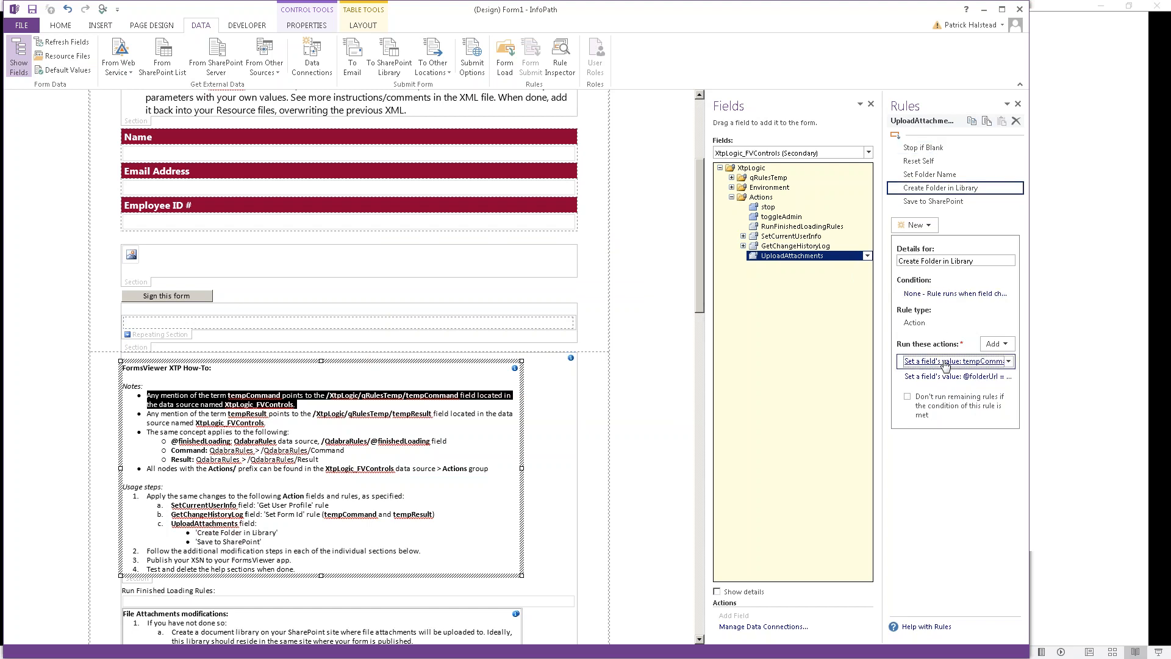
click(945, 362)
click(651, 309)
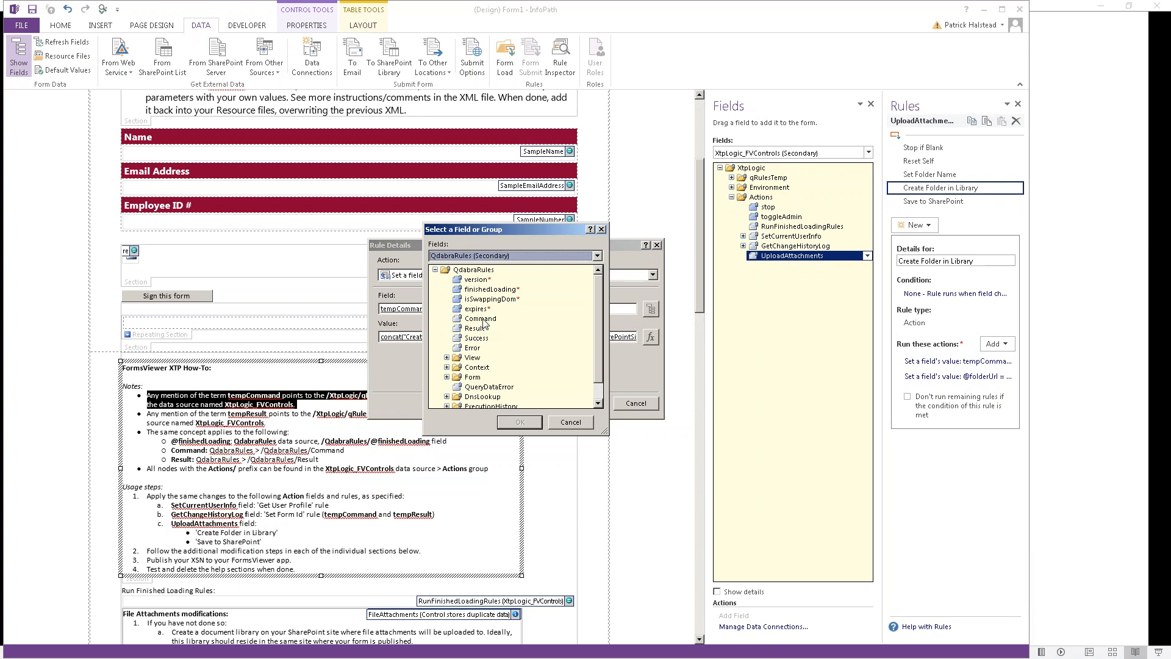
double_click(485, 320)
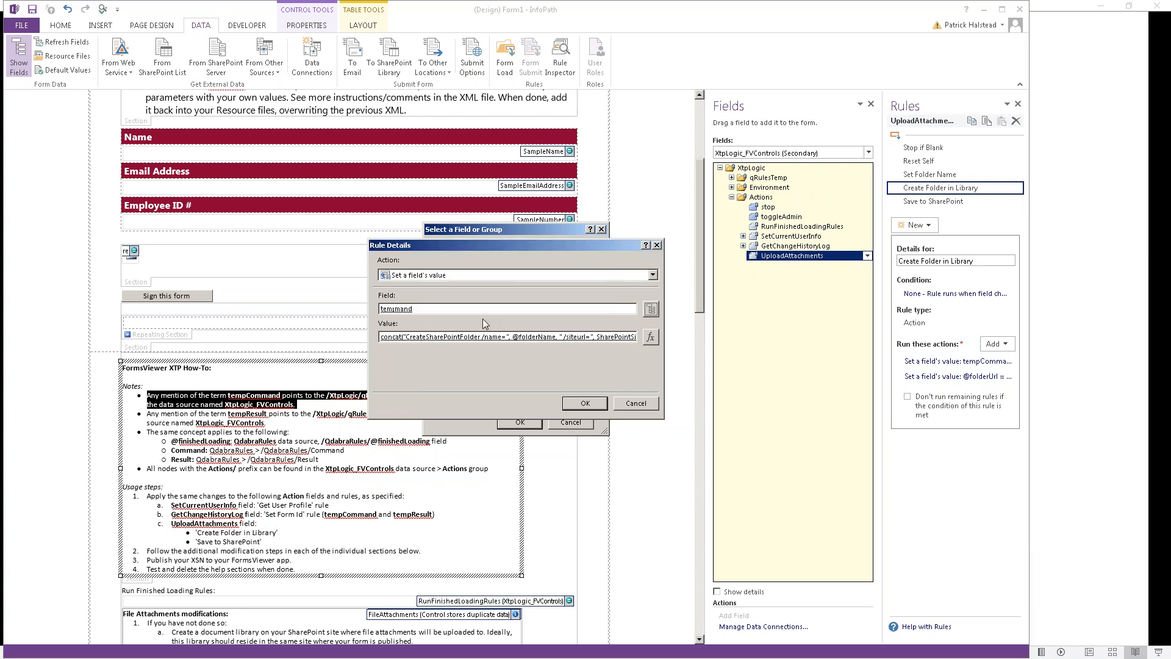
click(583, 404)
Step: Retarget the Save to SharePoint rule's tempCommand action to QdabraRules Command
click(917, 204)
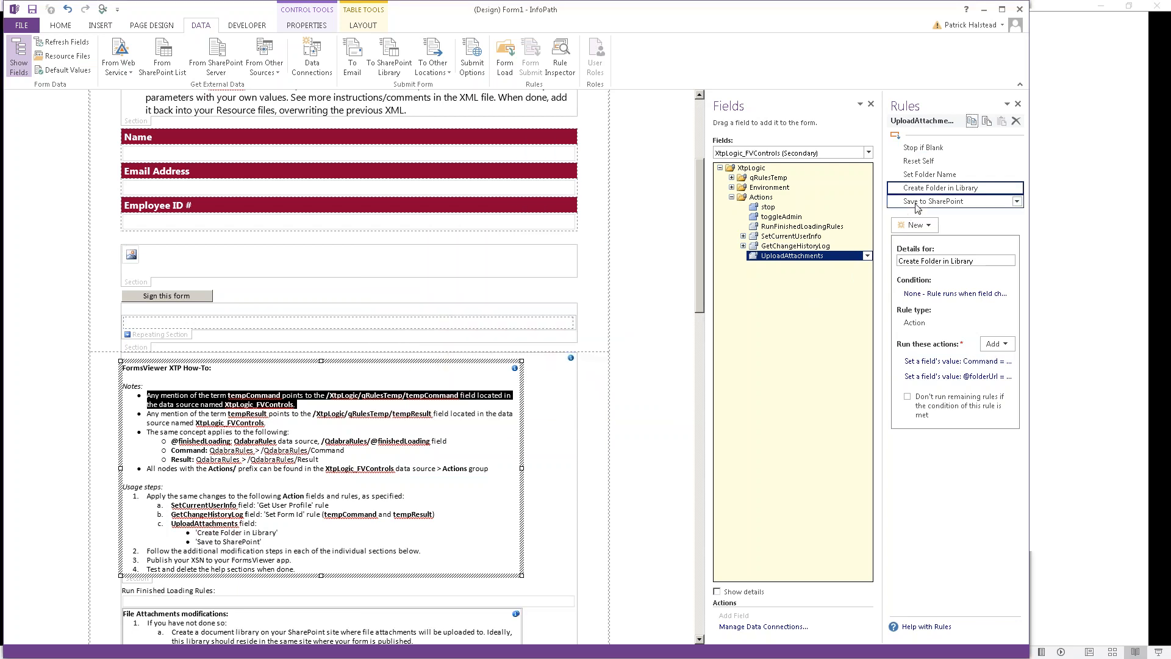
click(966, 365)
click(967, 362)
click(651, 309)
click(597, 255)
click(531, 321)
click(491, 318)
click(520, 422)
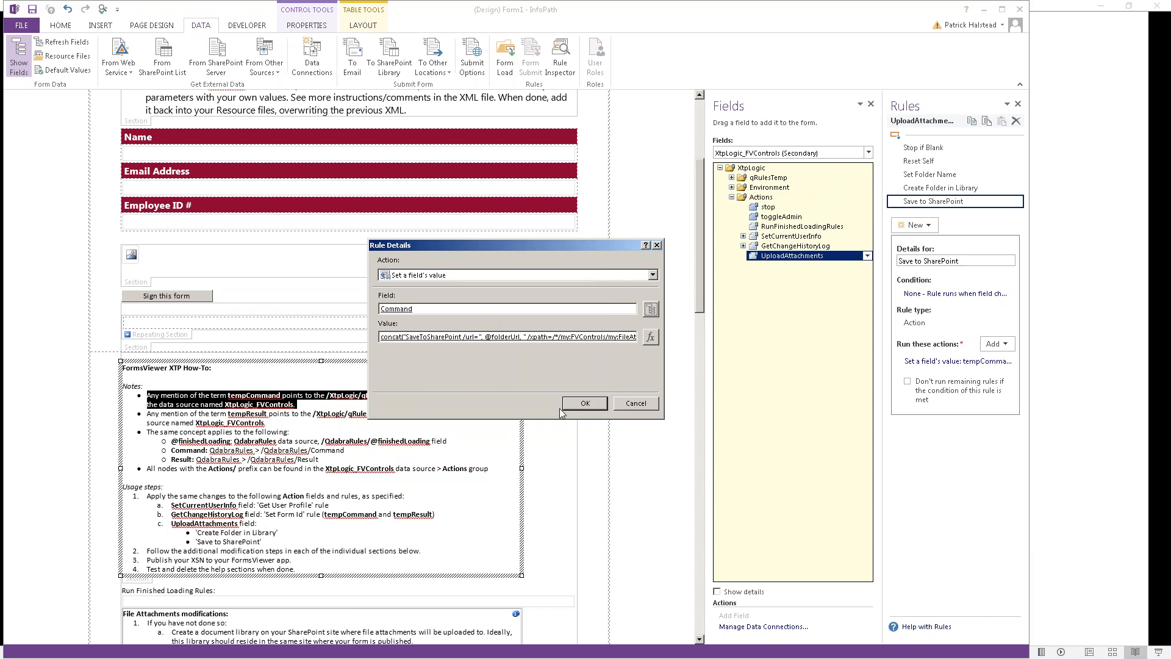
click(583, 404)
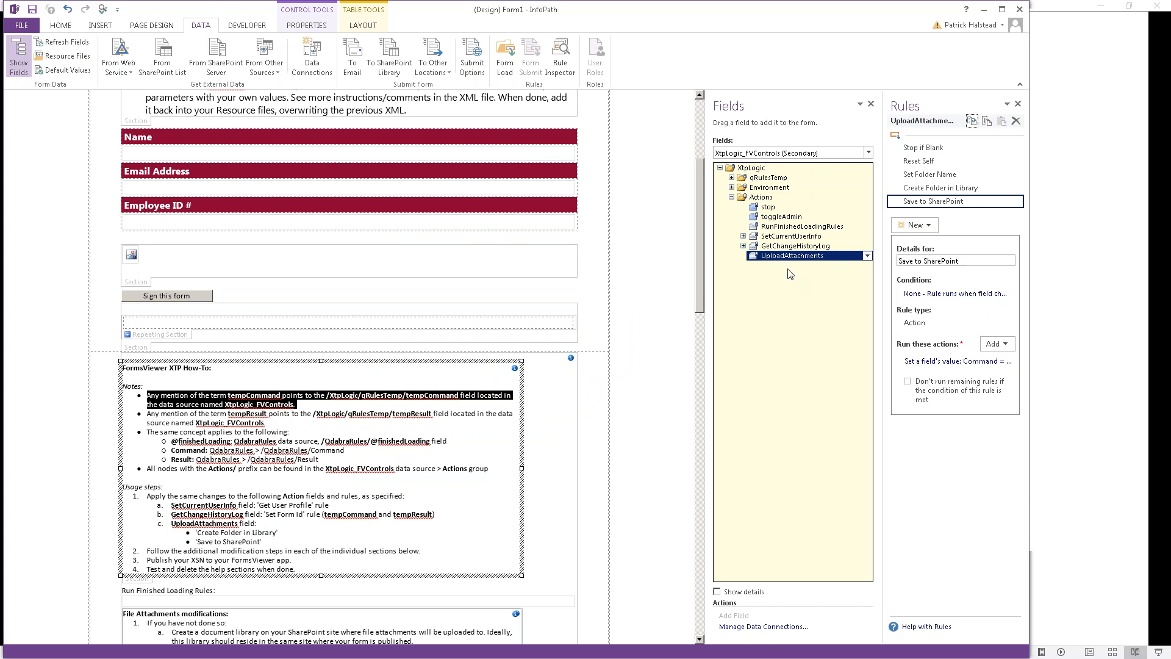
click(732, 178)
click(732, 178)
Step: Check that tempCommand and tempResult in qRulesTemp carry no rules
click(732, 177)
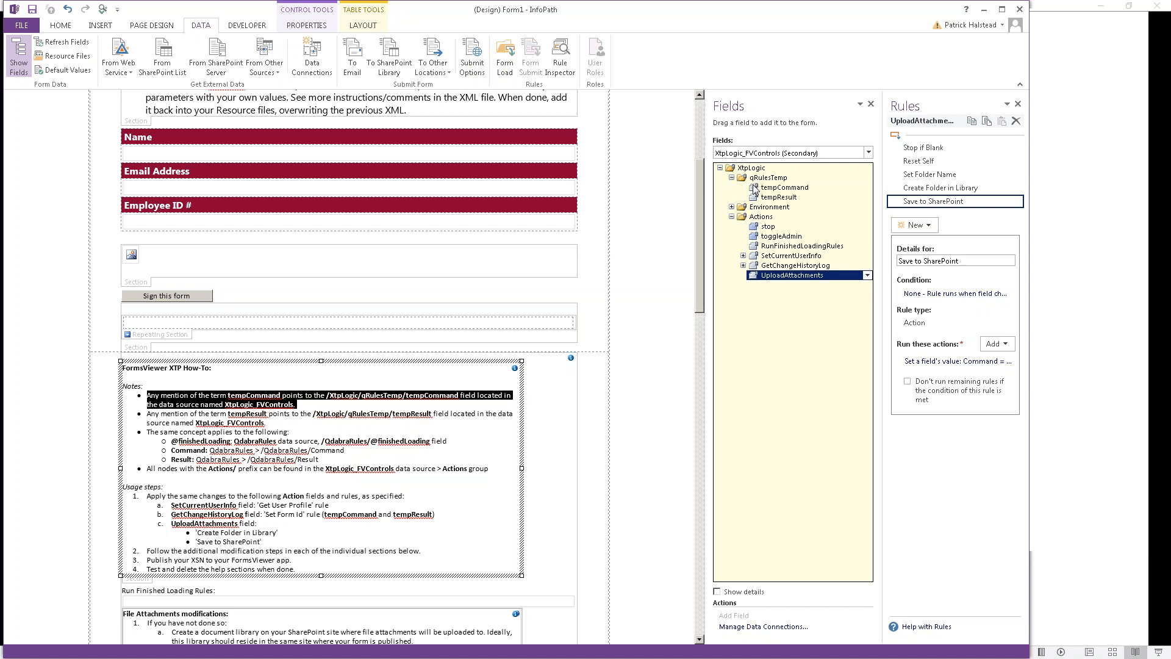
click(767, 189)
click(775, 197)
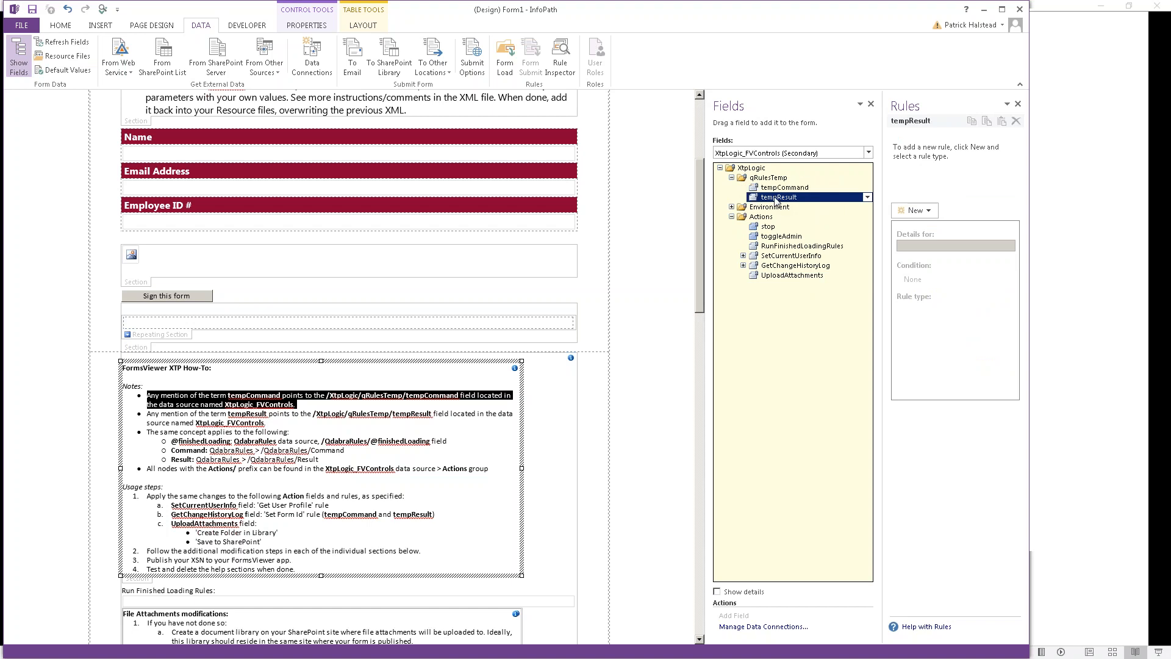
click(732, 178)
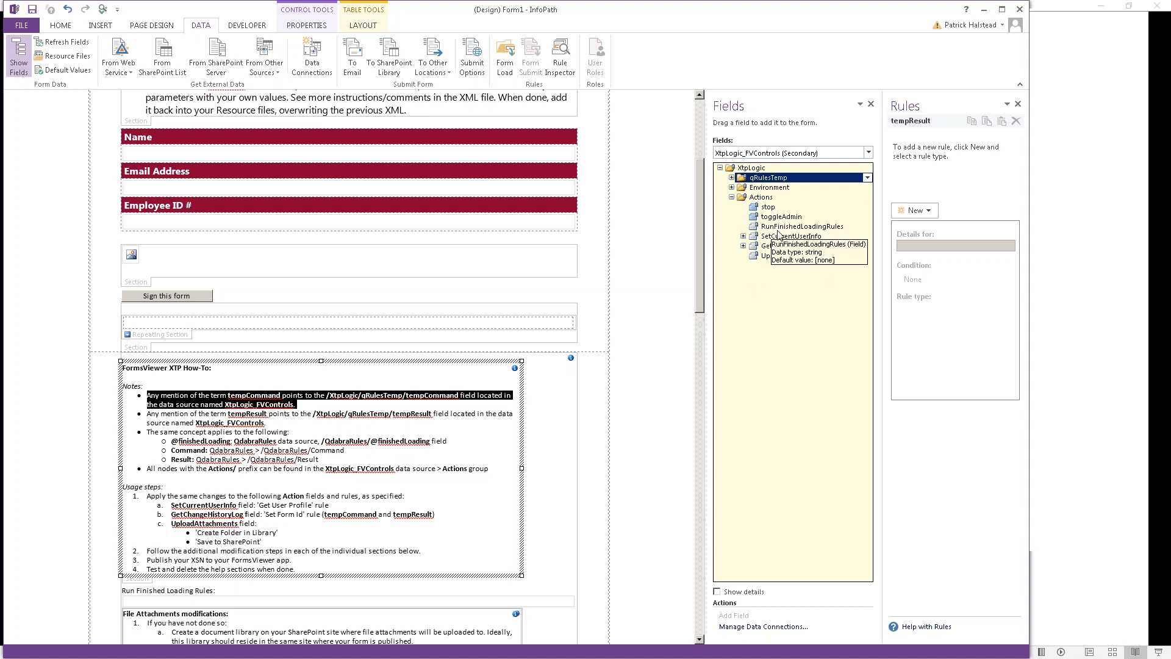
Step: Show the QdabraRules data source and the finishedLoading field's rules
click(772, 154)
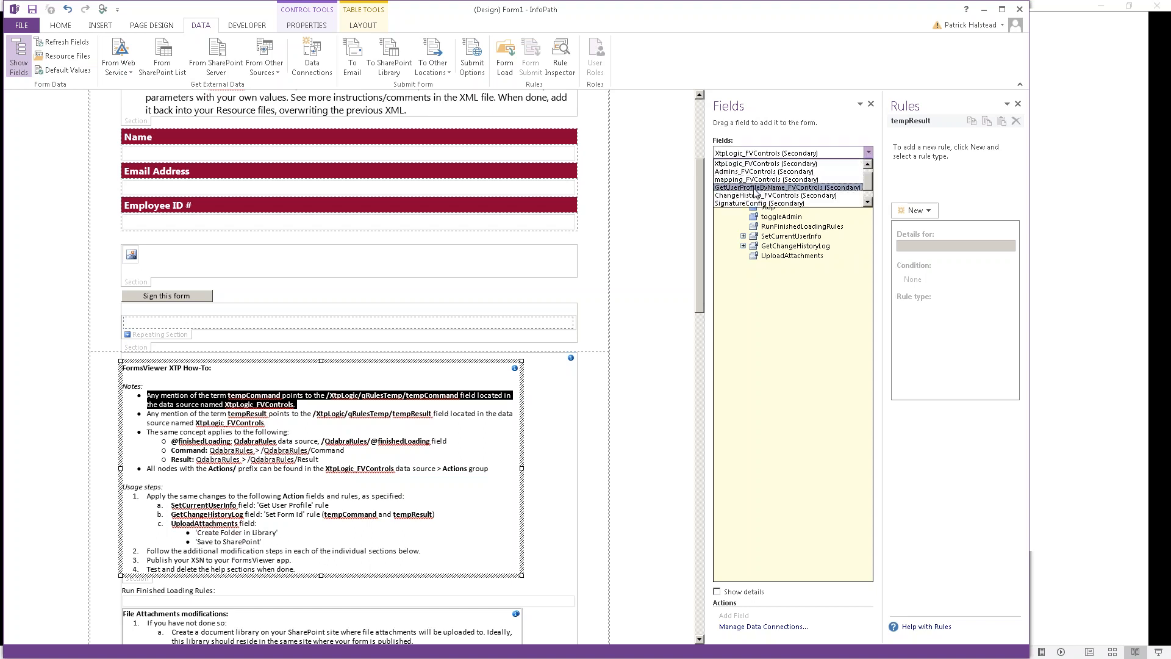
scroll(830, 204, down, 2)
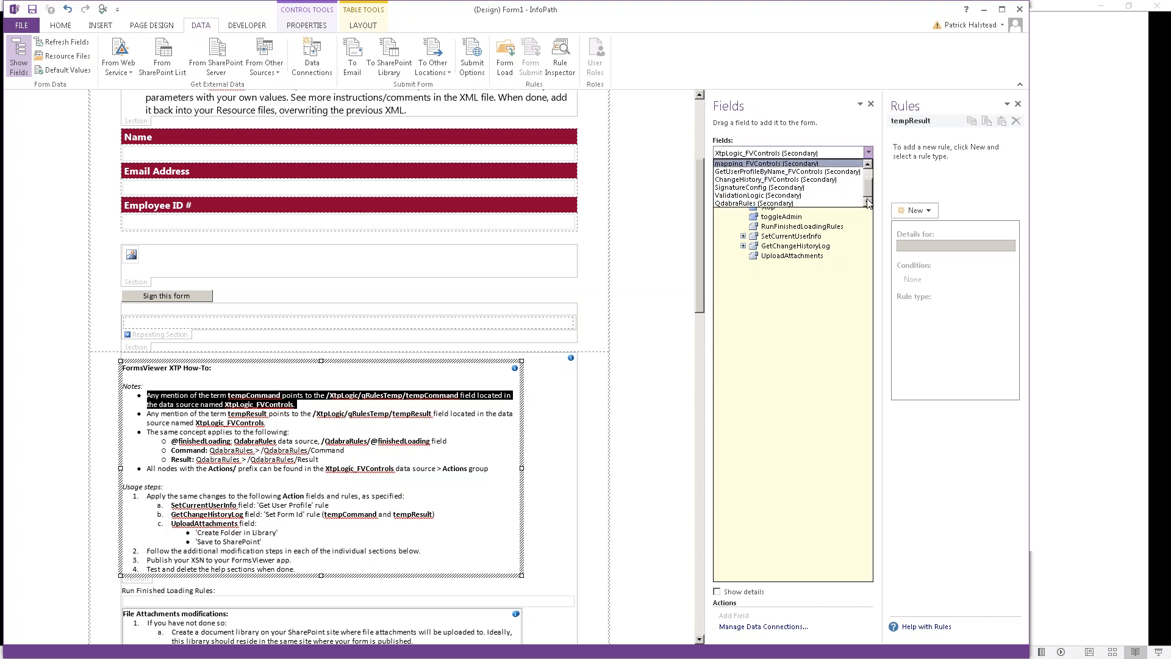
click(837, 203)
click(775, 188)
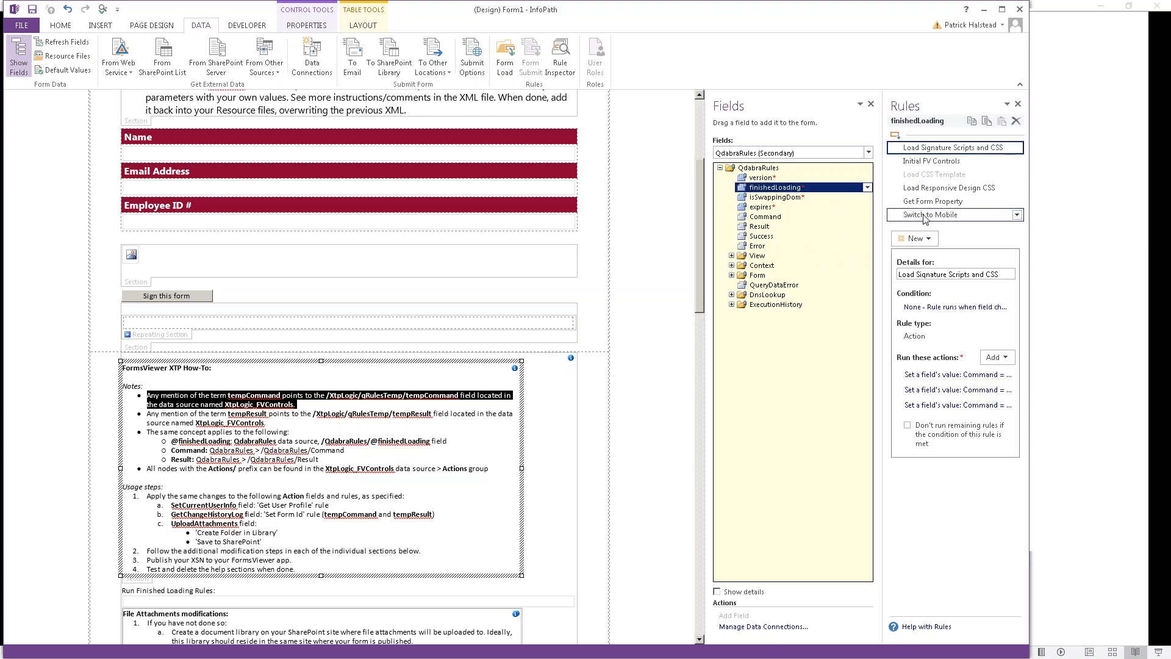
Step: Move the Initial FV Controls rule down four places to below Switch to Mobile
click(931, 162)
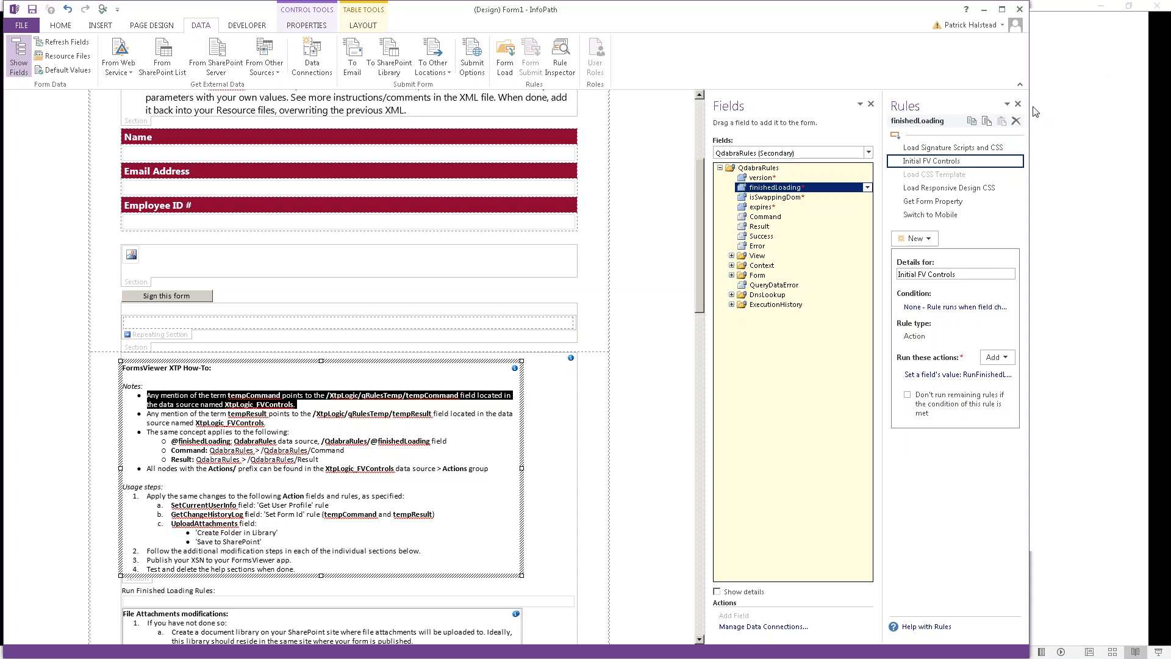
click(1117, 25)
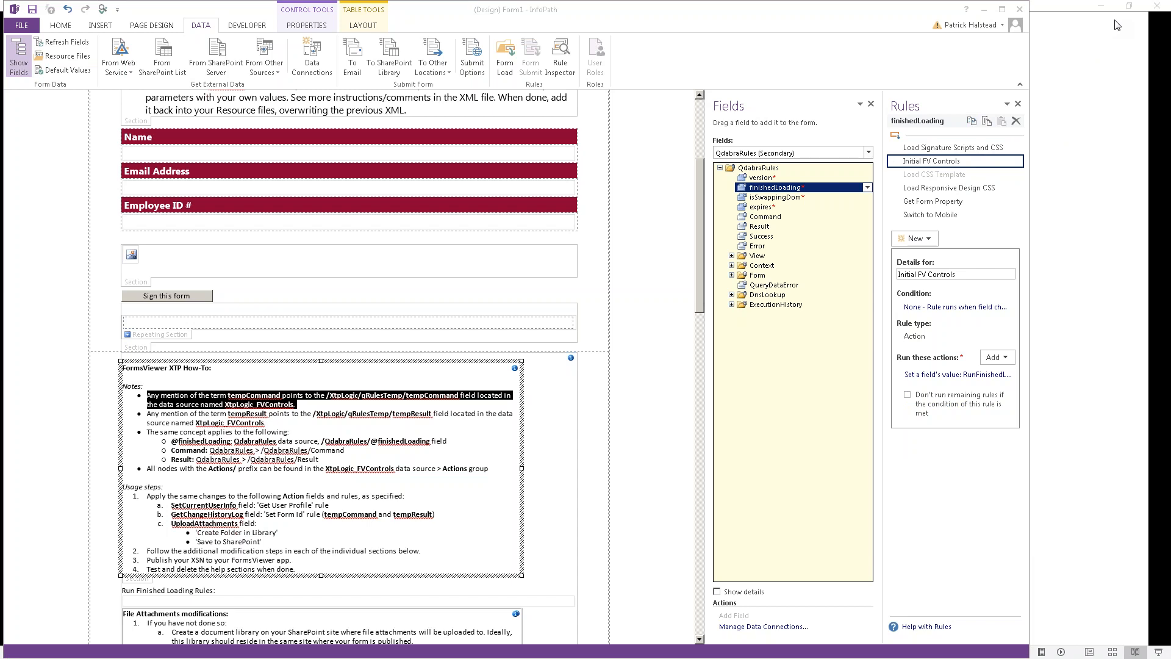
click(1017, 161)
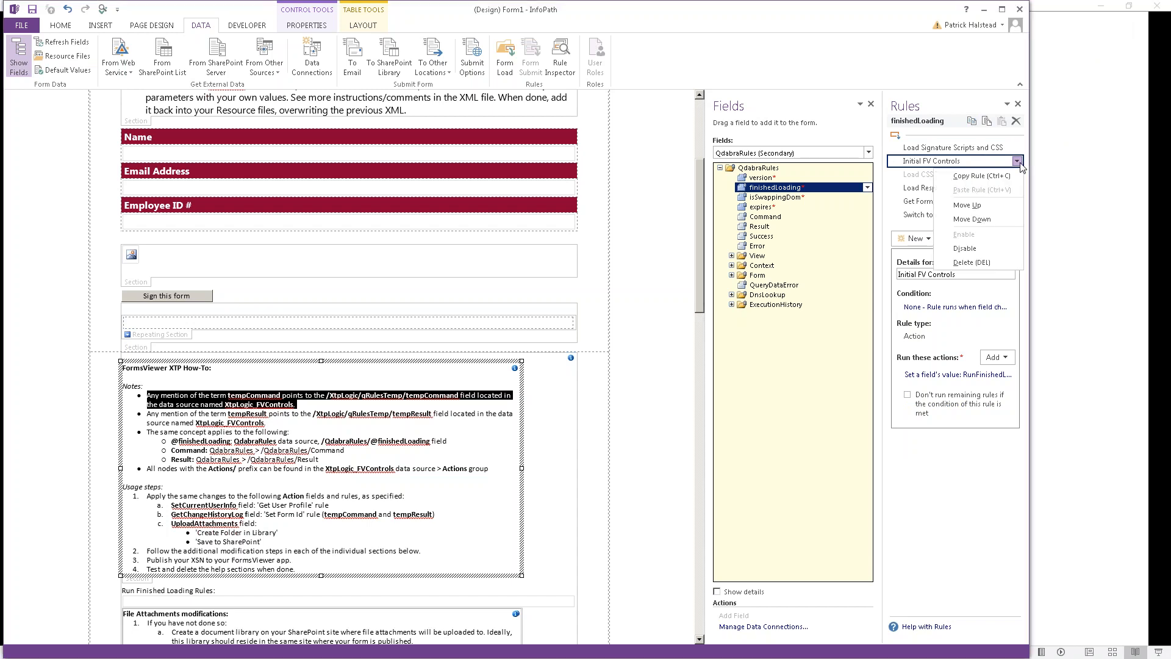
click(995, 218)
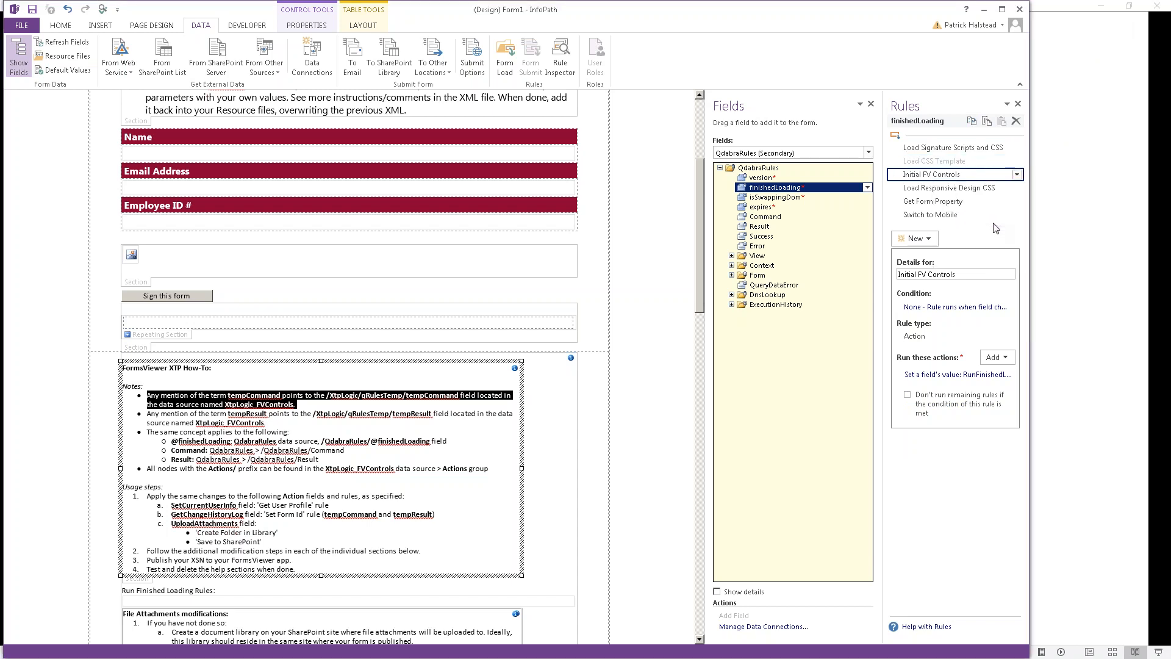
click(1018, 177)
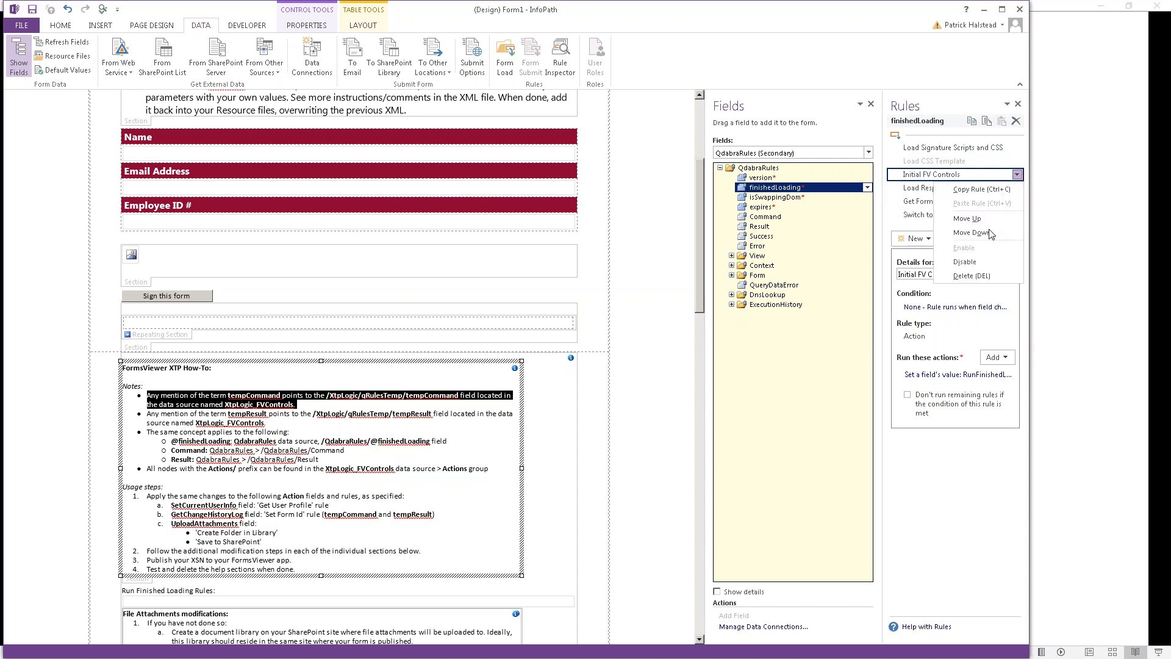
click(994, 233)
click(1016, 188)
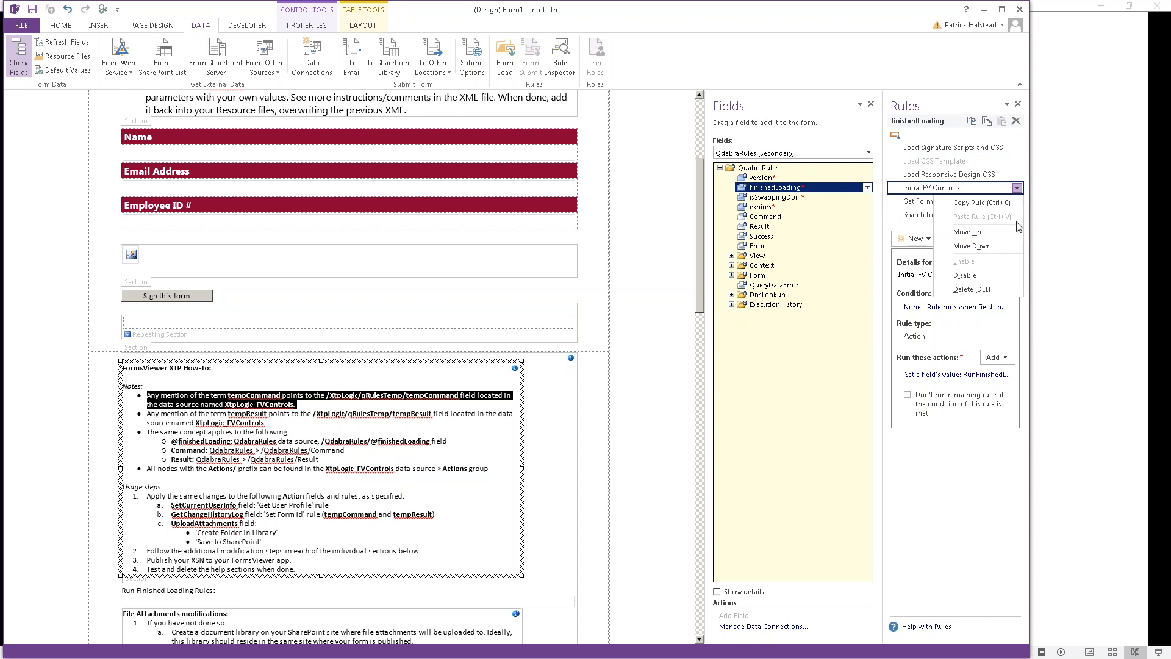
click(1001, 245)
click(1017, 203)
click(977, 263)
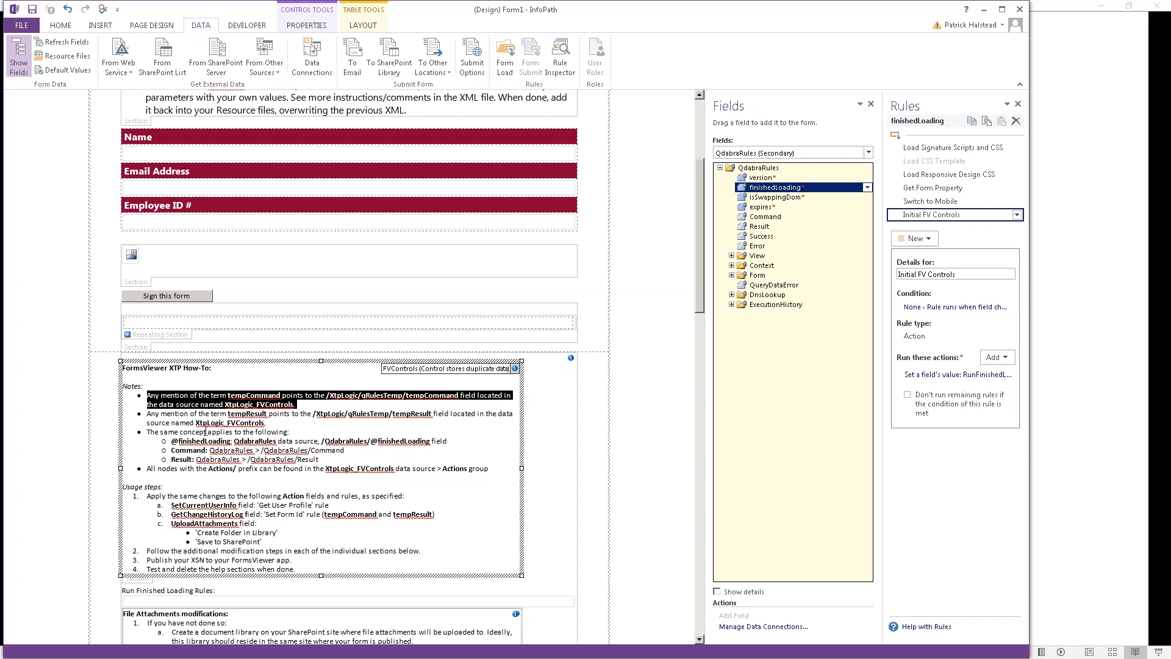
Step: Highlight the How-To usage steps down to the Save to SharePoint line
click(190, 430)
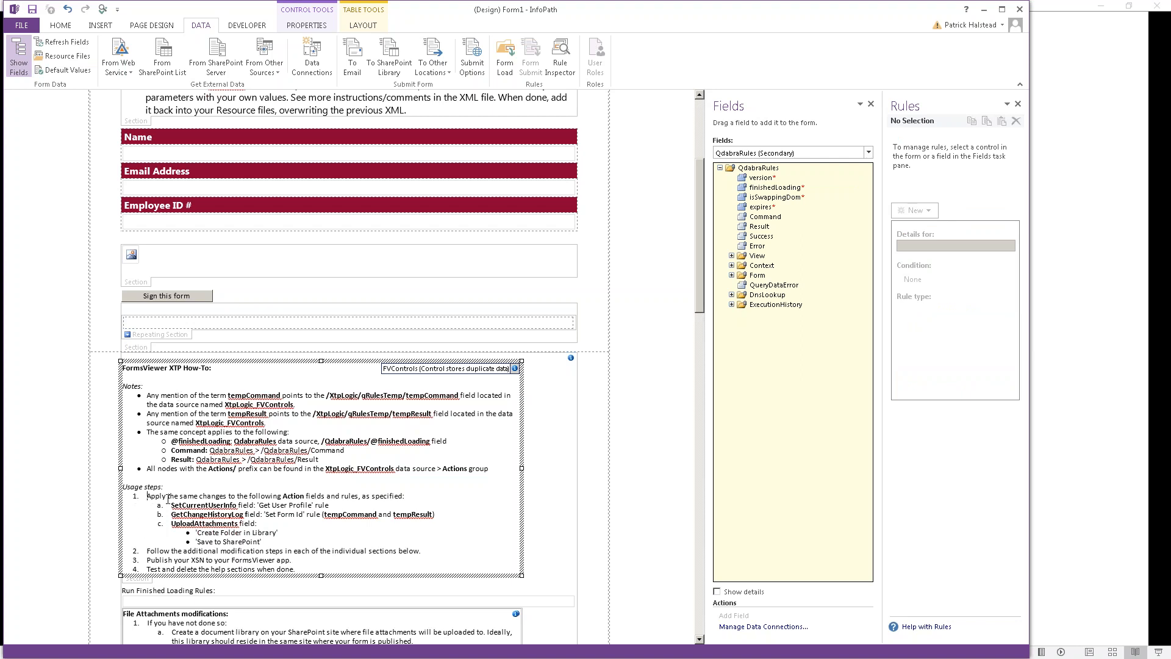
key(shift+Down)
key(shift+Down)
key(shift+Down)
key(shift+Down)
key(shift+Down)
key(shift+Down)
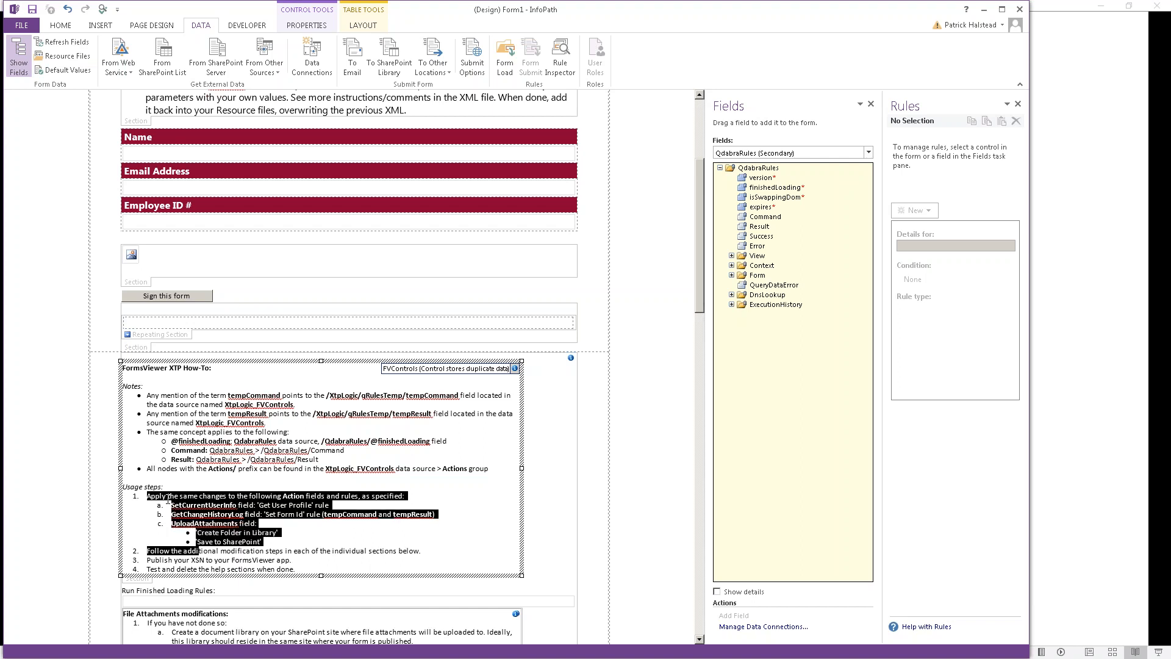
key(shift+Up)
key(shift+Down)
key(shift+Up)
key(shift+End)
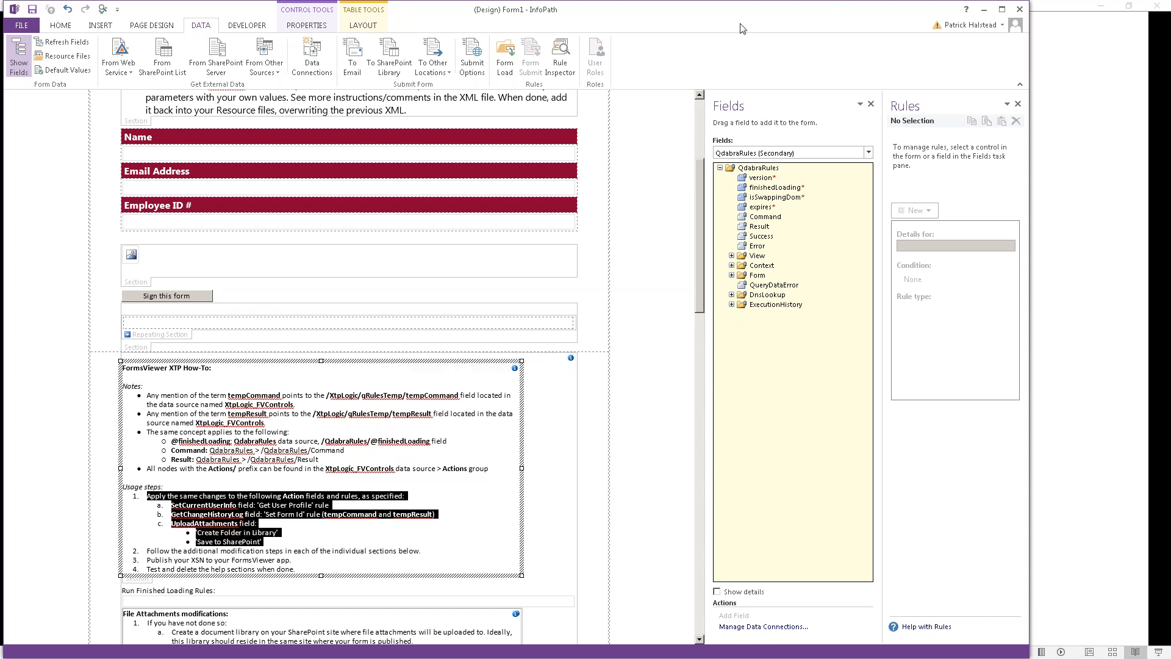
Step: In XtpLogic_FVControls Actions, inspect each RunFinishedLoadingRules rule from Set SharePoint Site Url to Set Current User Info
click(807, 153)
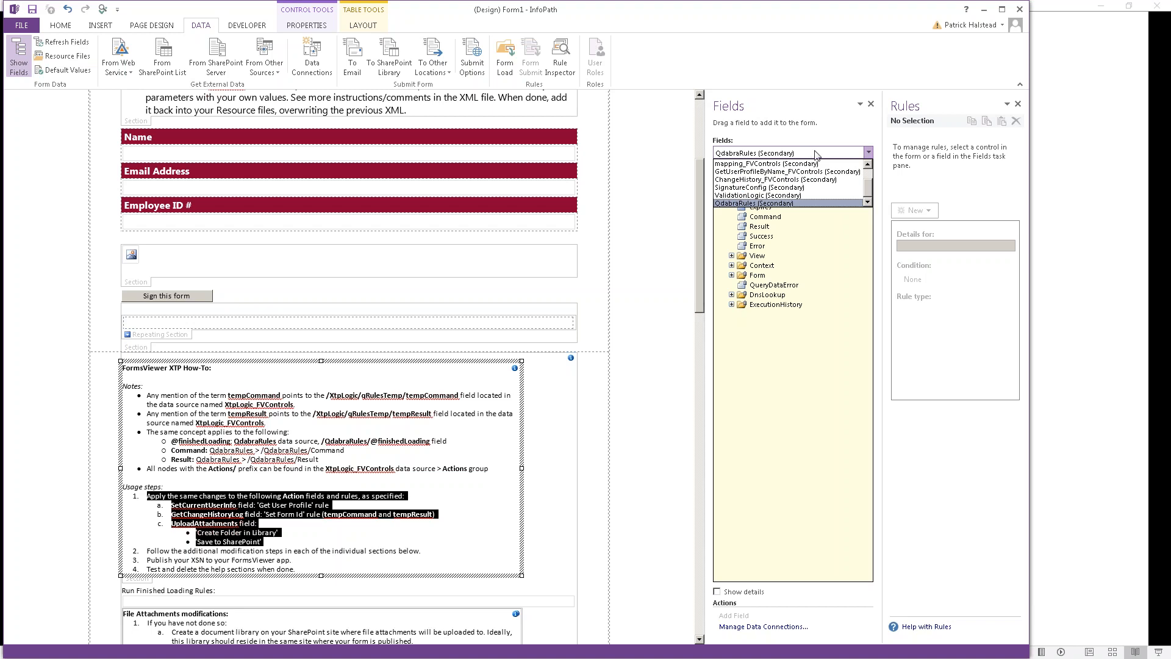
scroll(787, 183, up, 2)
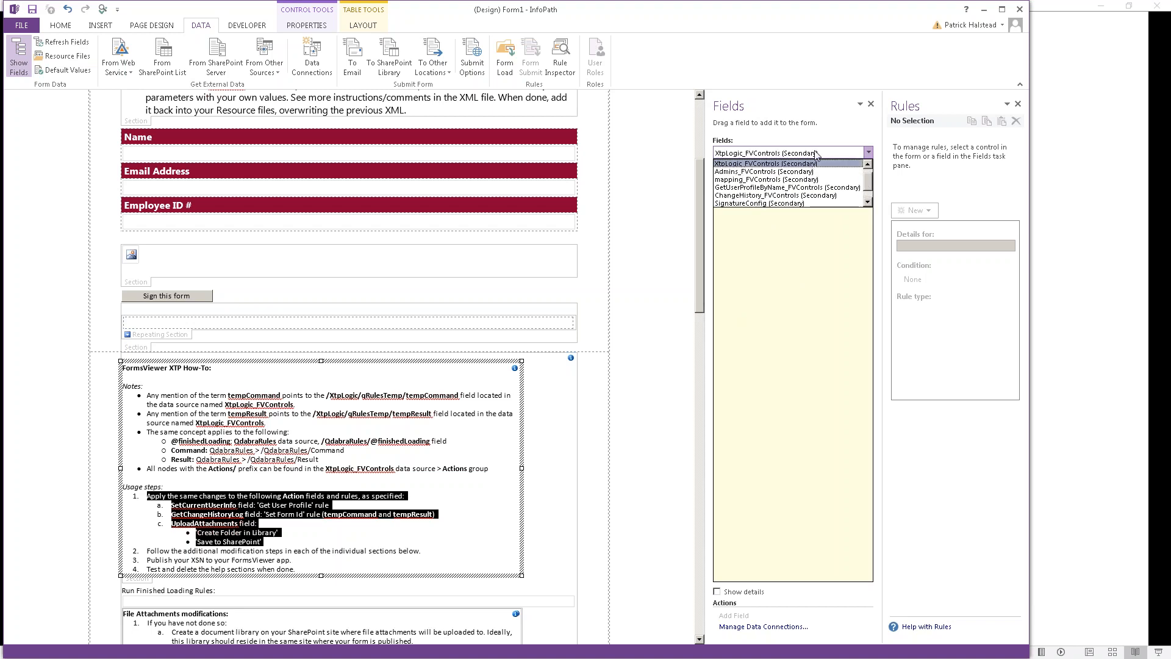
click(734, 200)
click(731, 197)
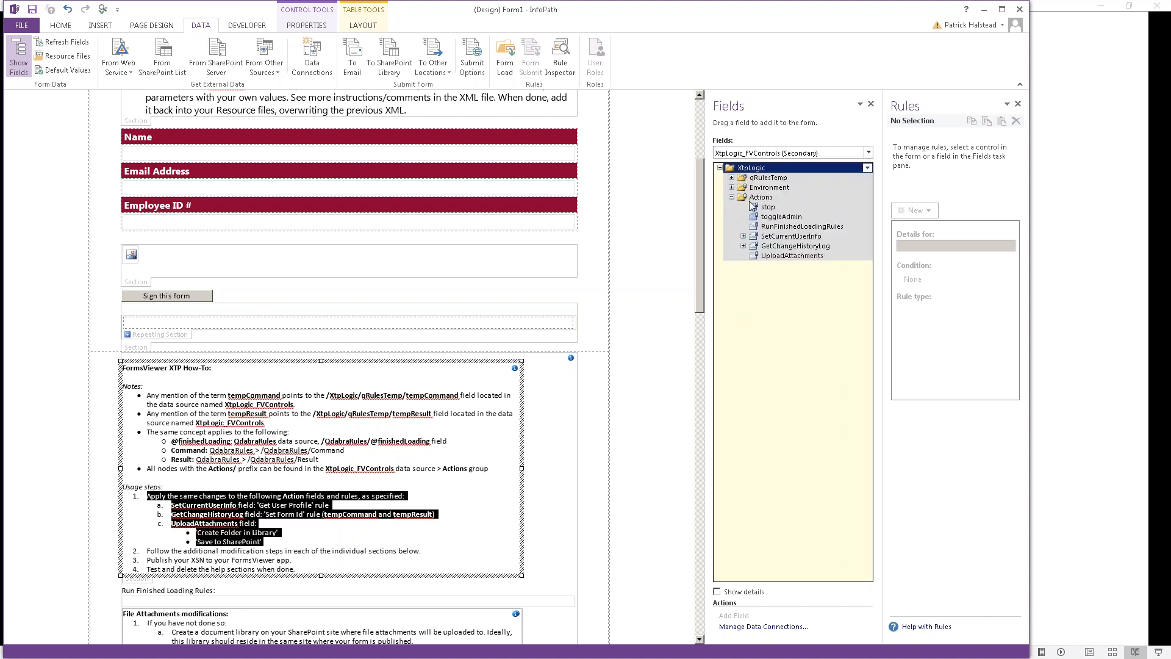
click(787, 228)
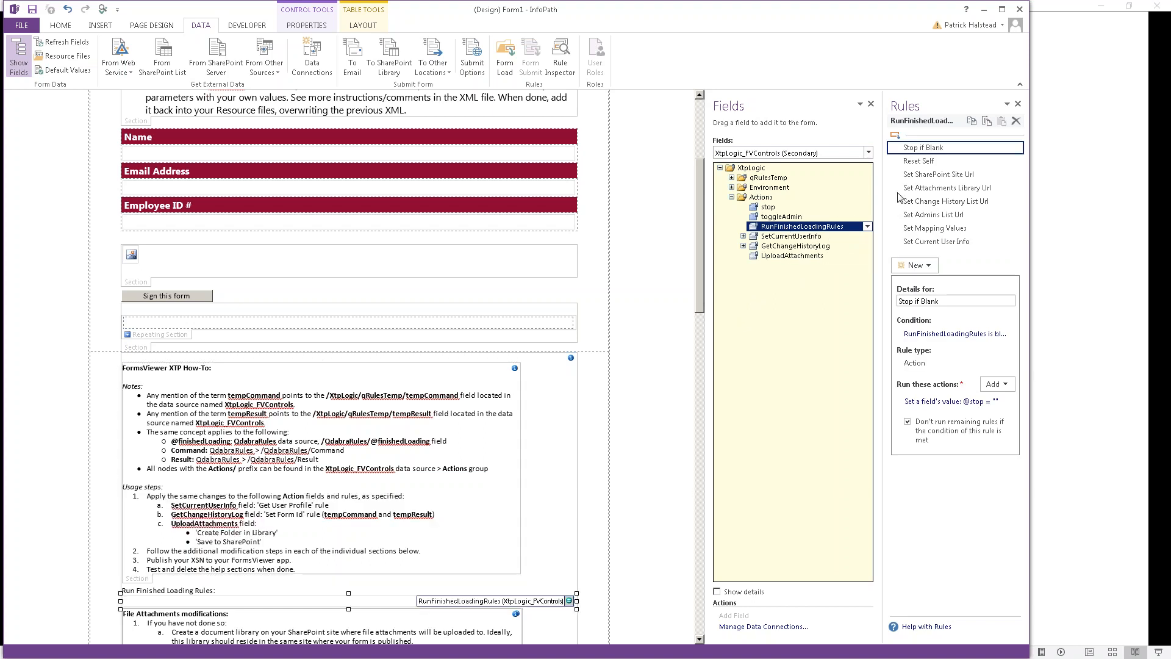
click(931, 175)
click(931, 187)
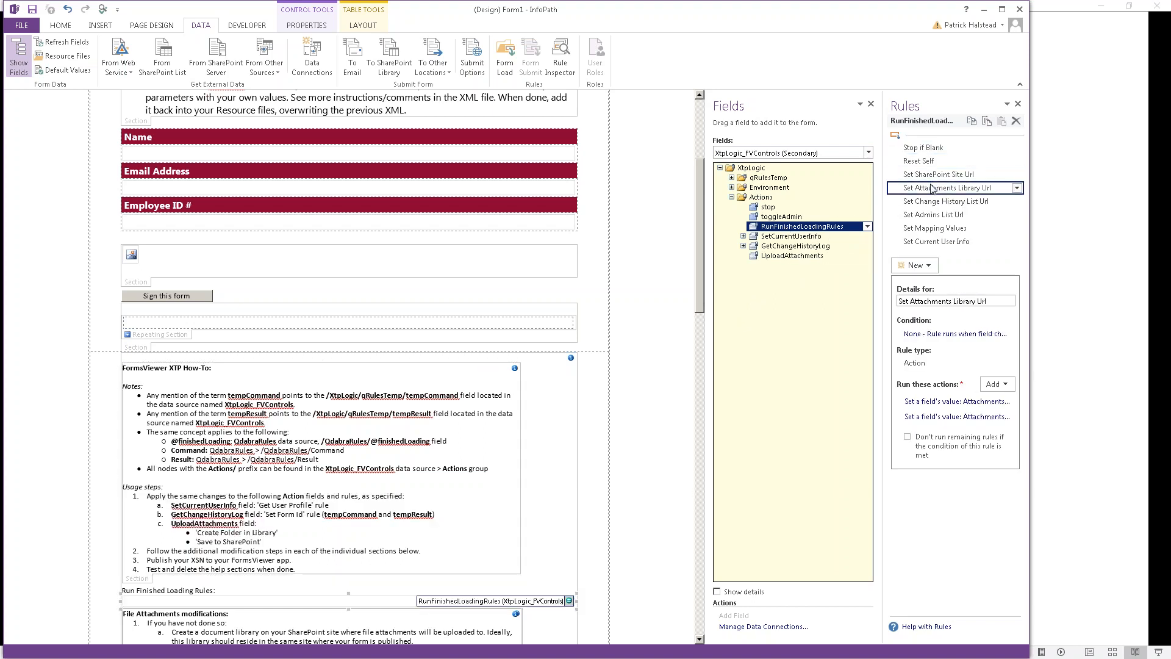
click(948, 202)
click(947, 216)
click(946, 226)
click(946, 238)
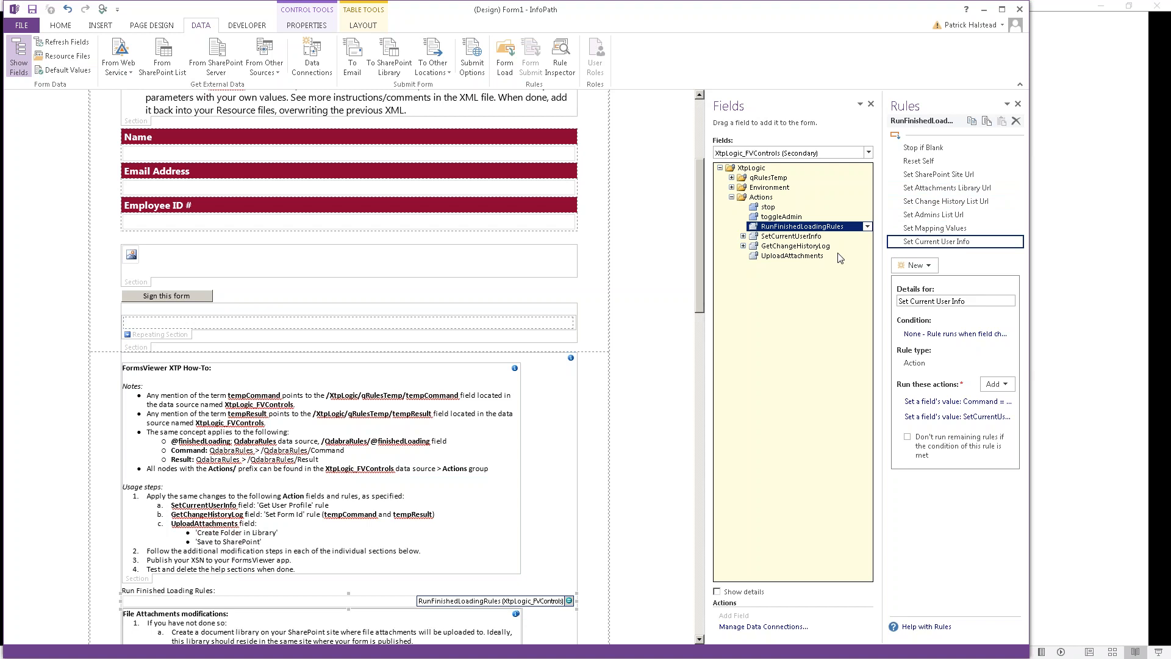
Step: Inspect SetCurrentUserInfo's Get User Profile rule and GetChangeHistoryLog's rules
click(804, 237)
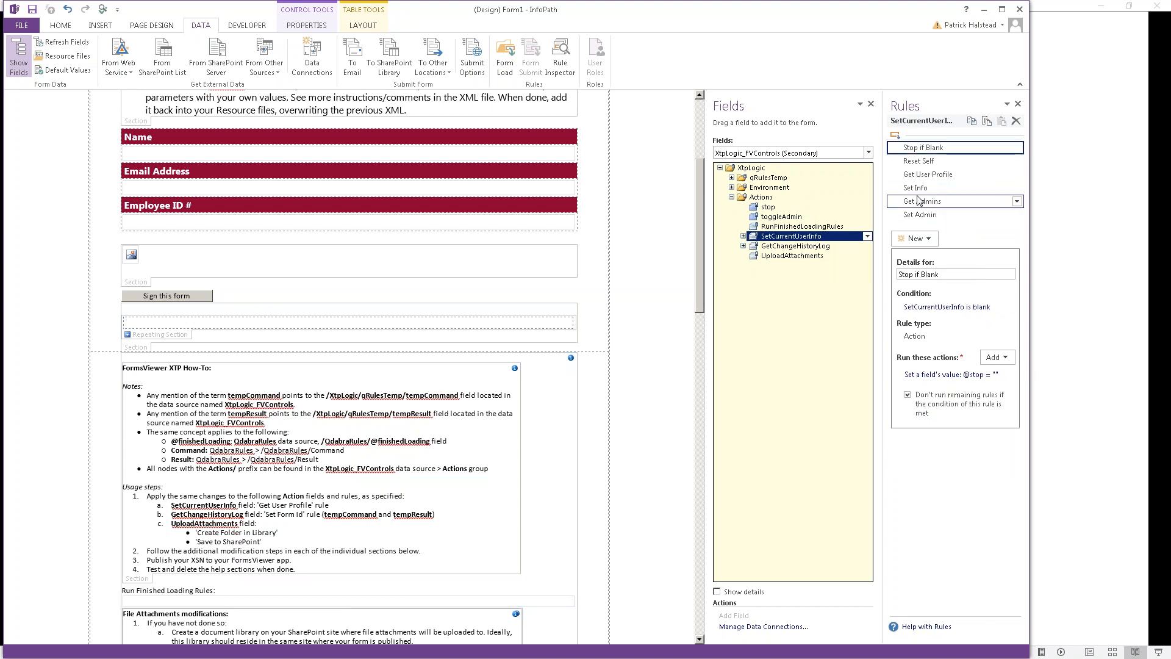
click(926, 179)
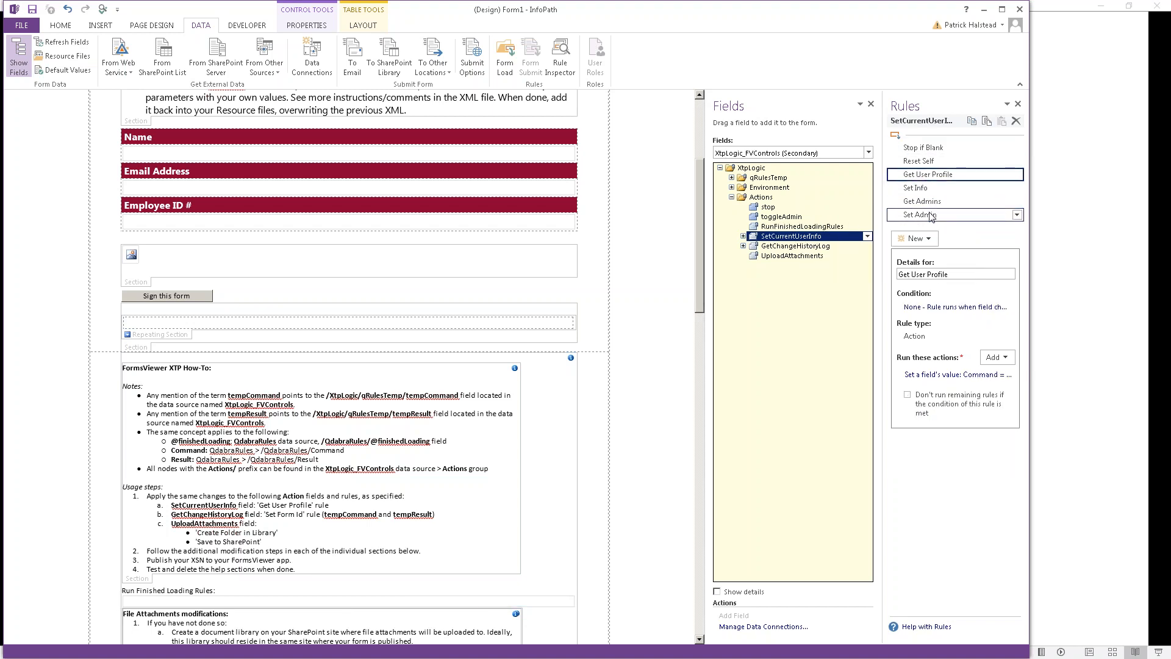
click(820, 247)
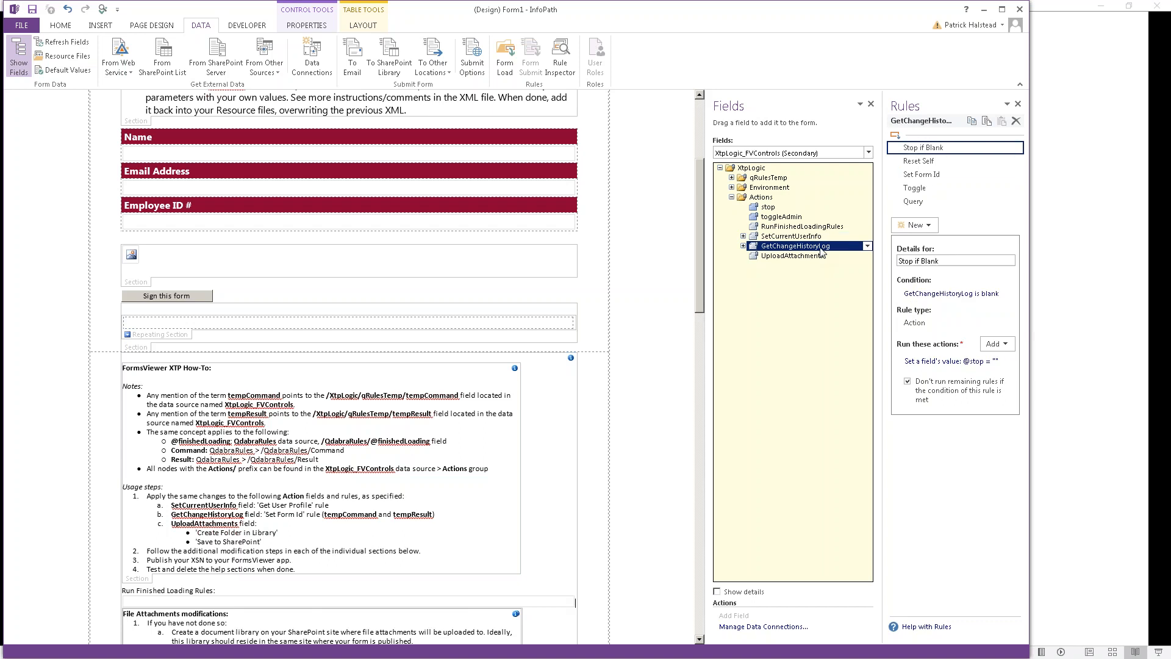
click(918, 177)
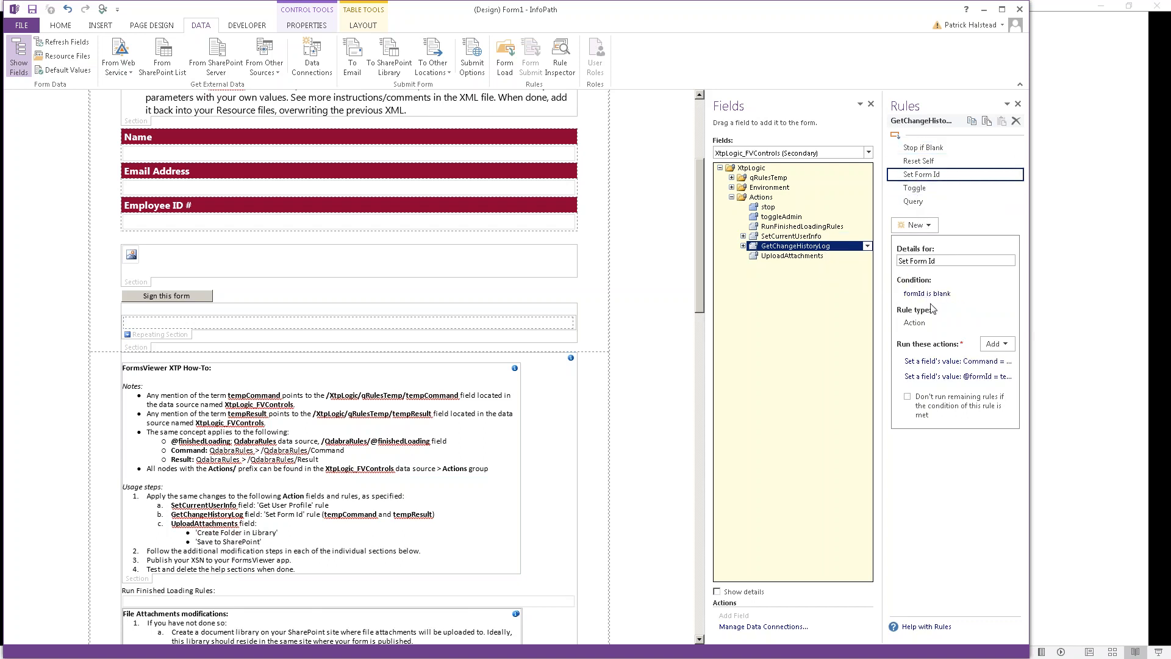
click(974, 380)
click(974, 378)
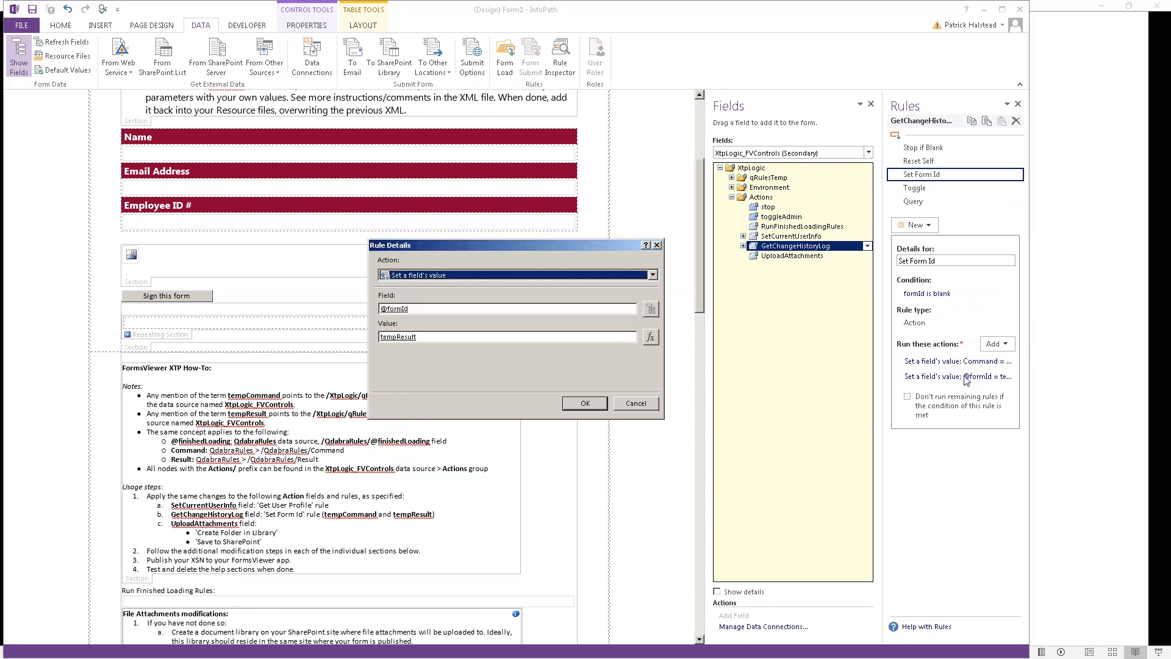
click(651, 338)
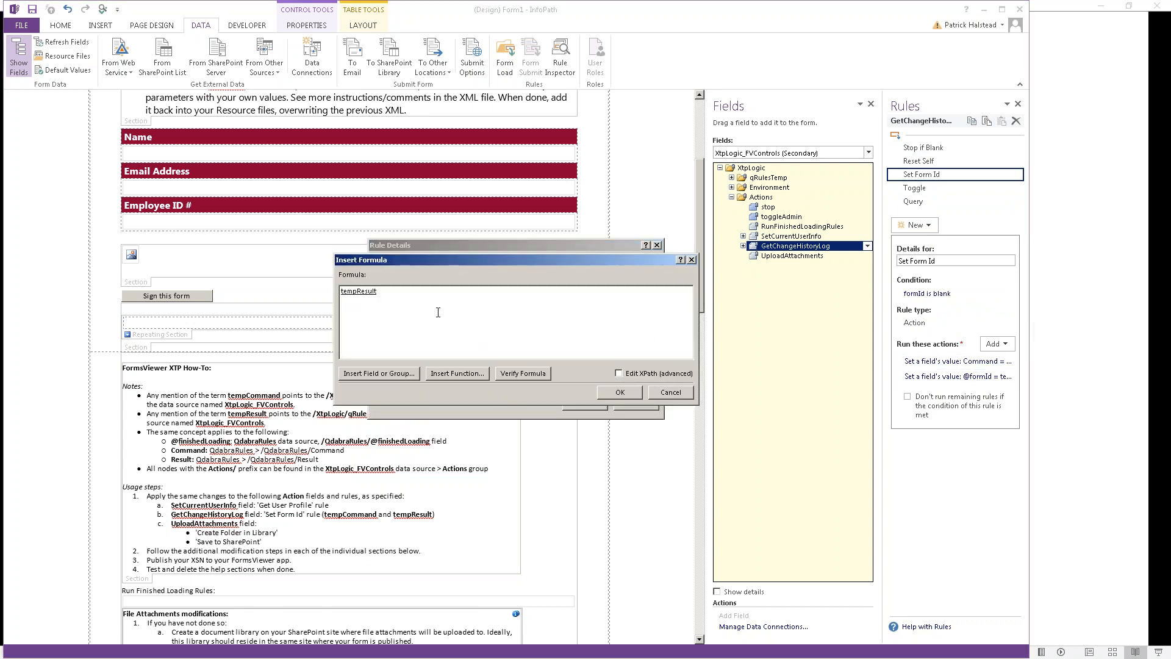
double_click(358, 292)
scroll(434, 287, up, 1)
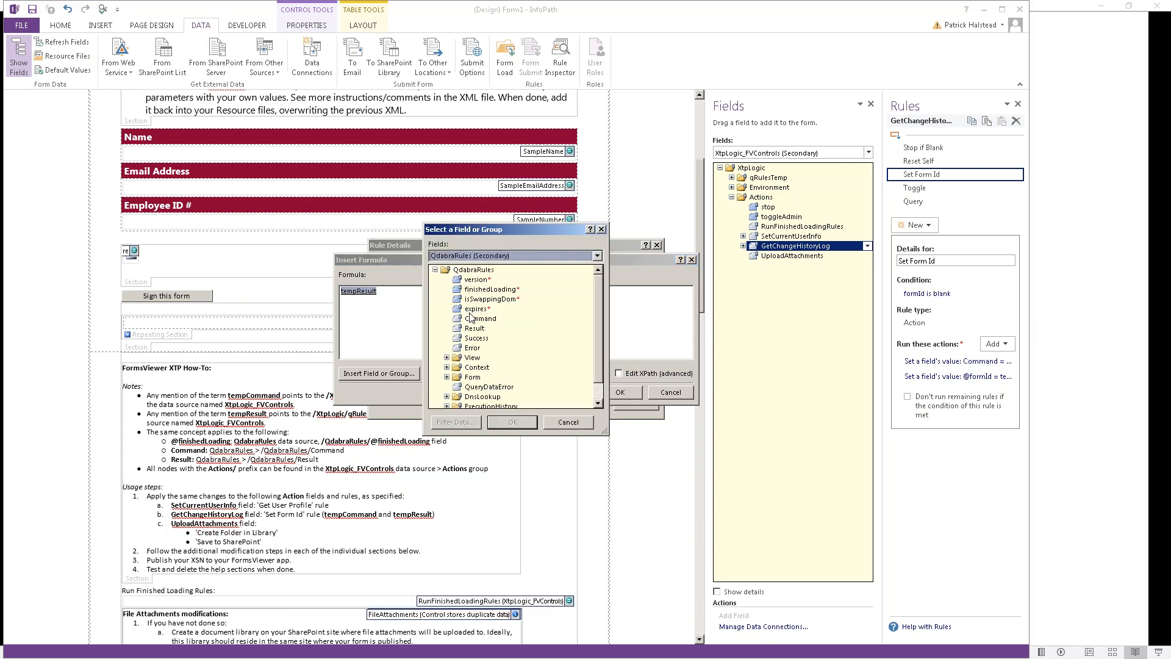
double_click(475, 328)
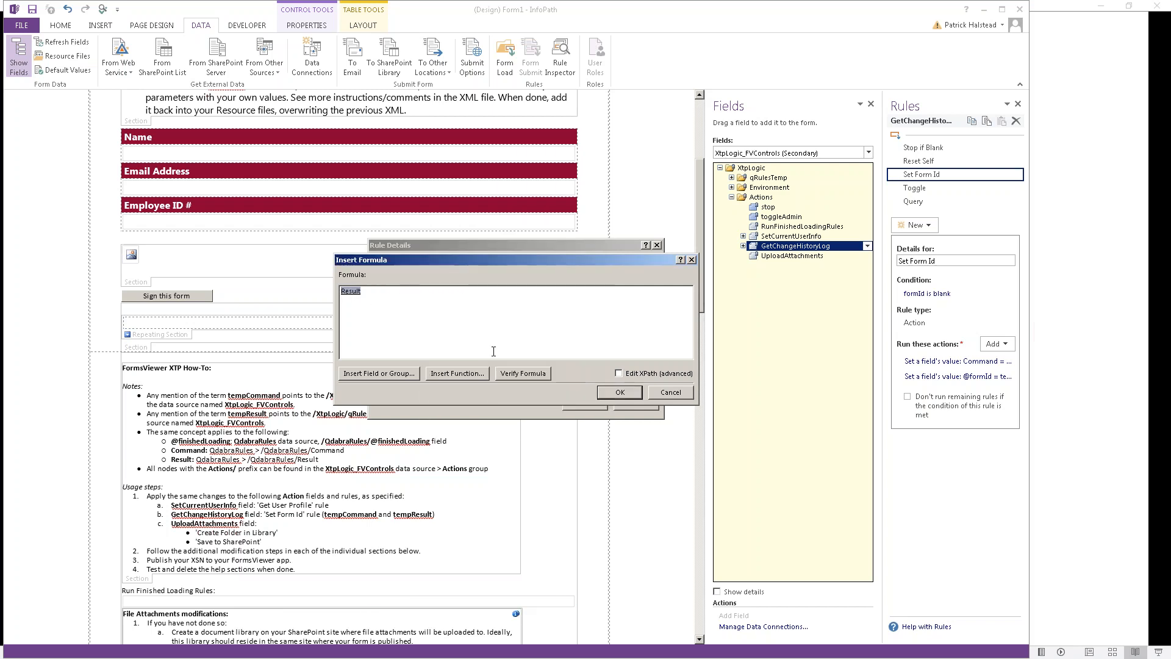
click(621, 392)
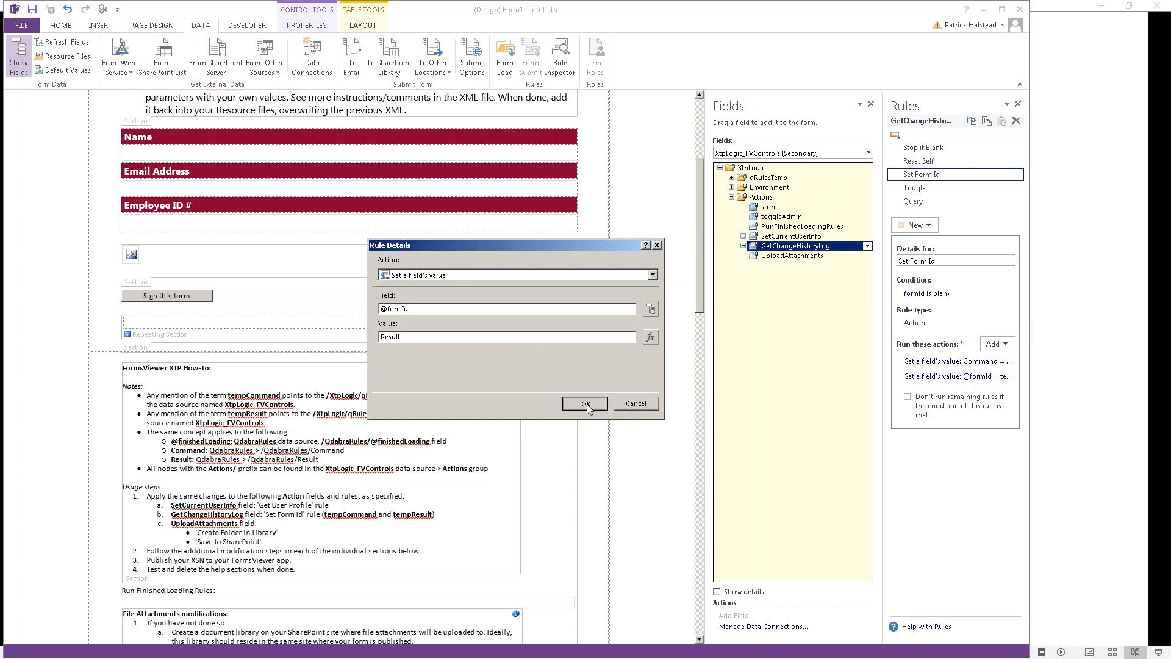
click(587, 404)
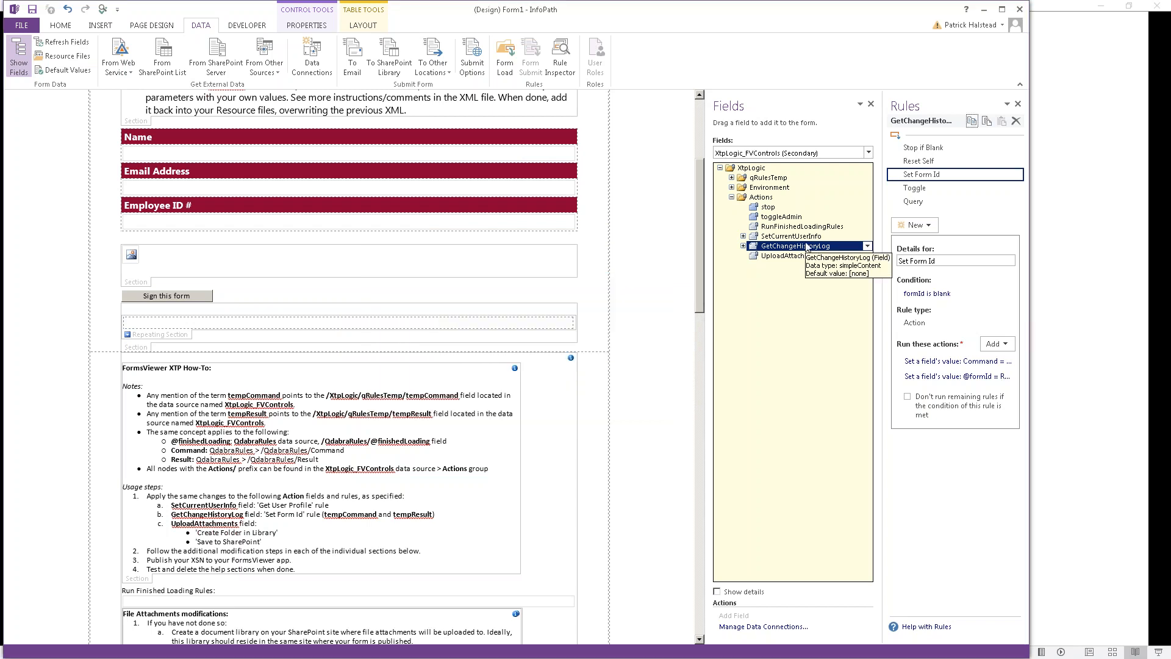
click(806, 257)
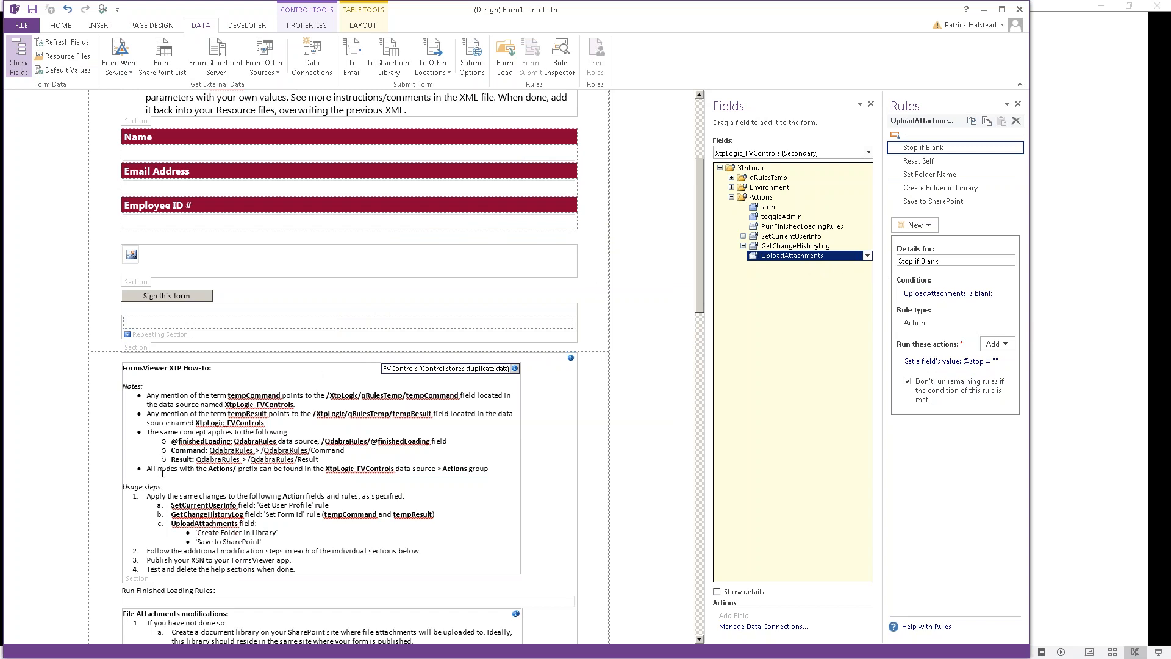
Step: Delete the completed 'Apply the same changes' usage step and its sub-items
click(177, 487)
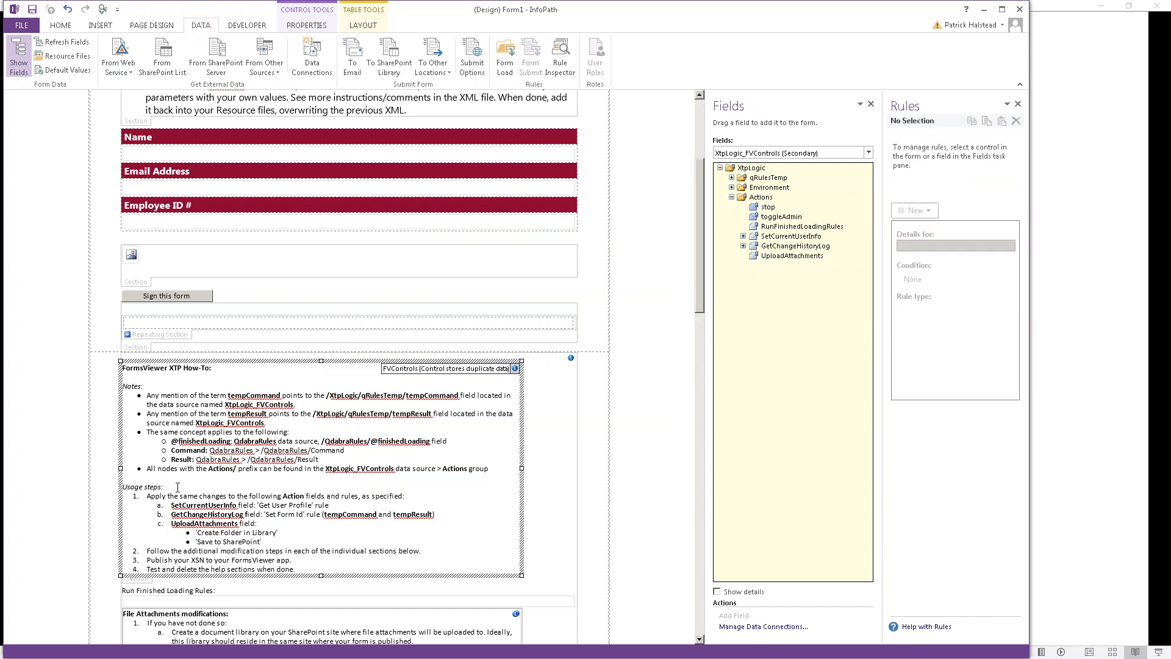
key(shift+Down)
key(shift+Down)
key(shift+Down)
key(shift+Down)
key(shift+Down)
key(shift+Down)
key(shift+Down)
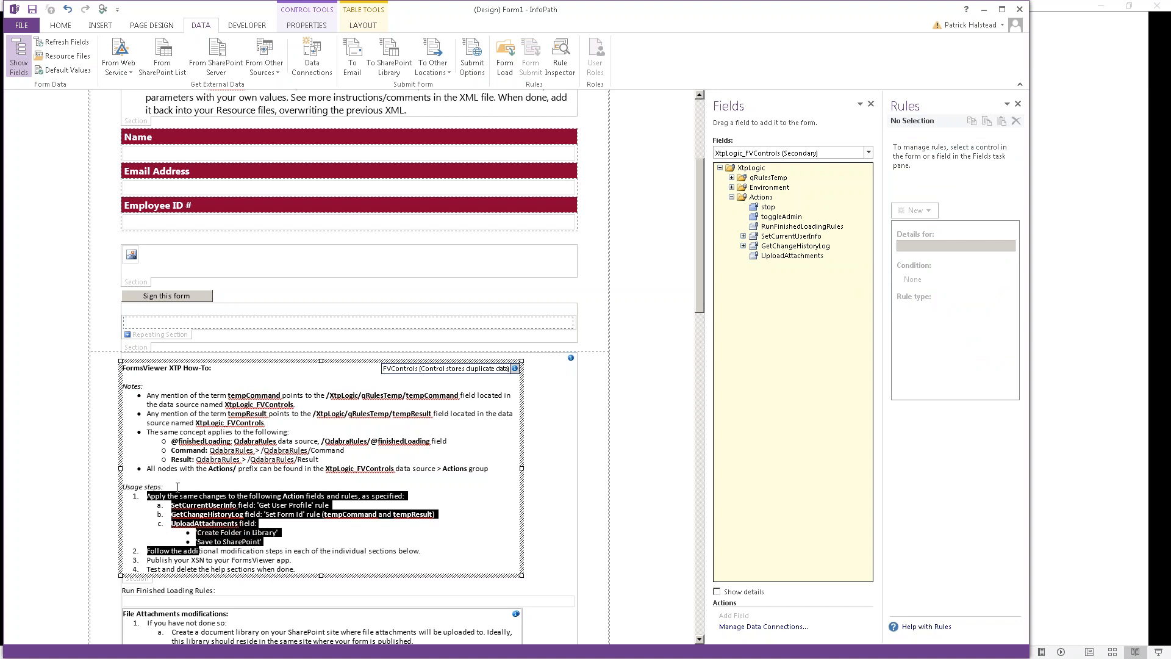
key(shift+Up)
key(shift+End)
key(Delete)
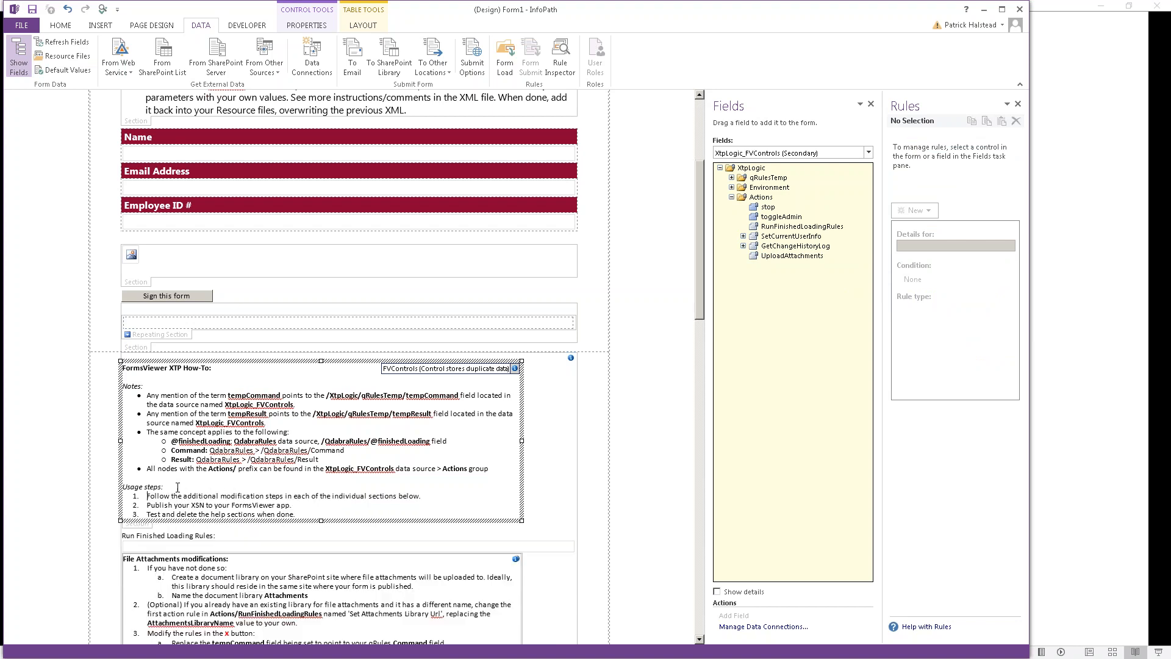
Step: Select the File Attachments modifications section, then switch to FormsViewer in Chrome
scroll(178, 487, down, 3)
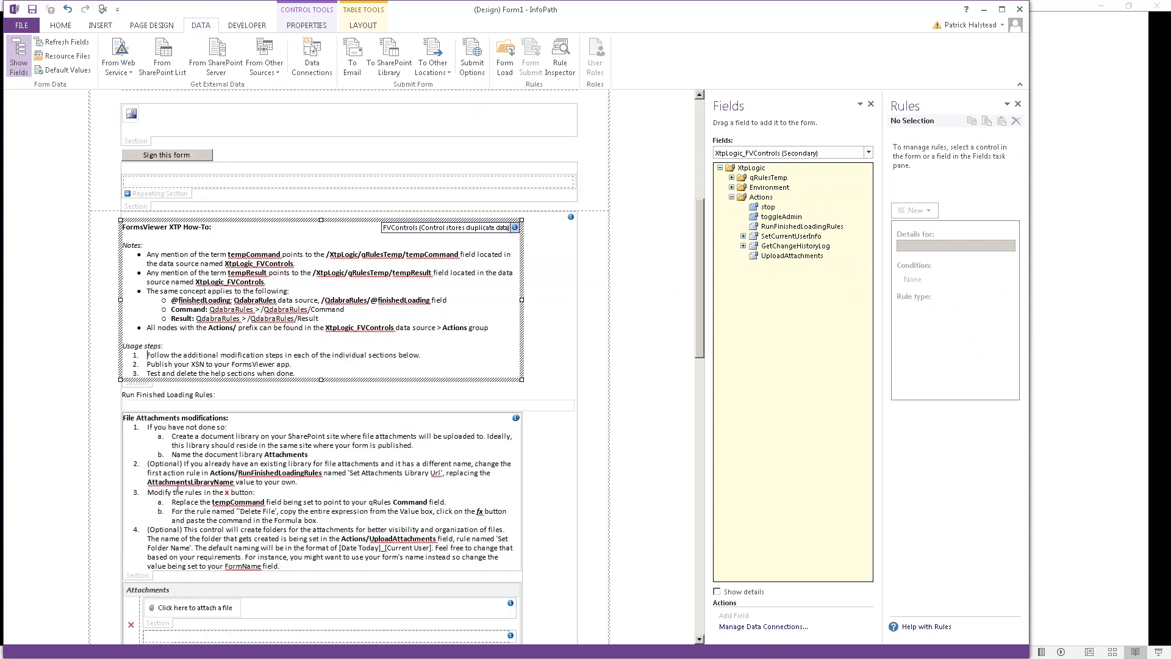
scroll(178, 487, down, 2)
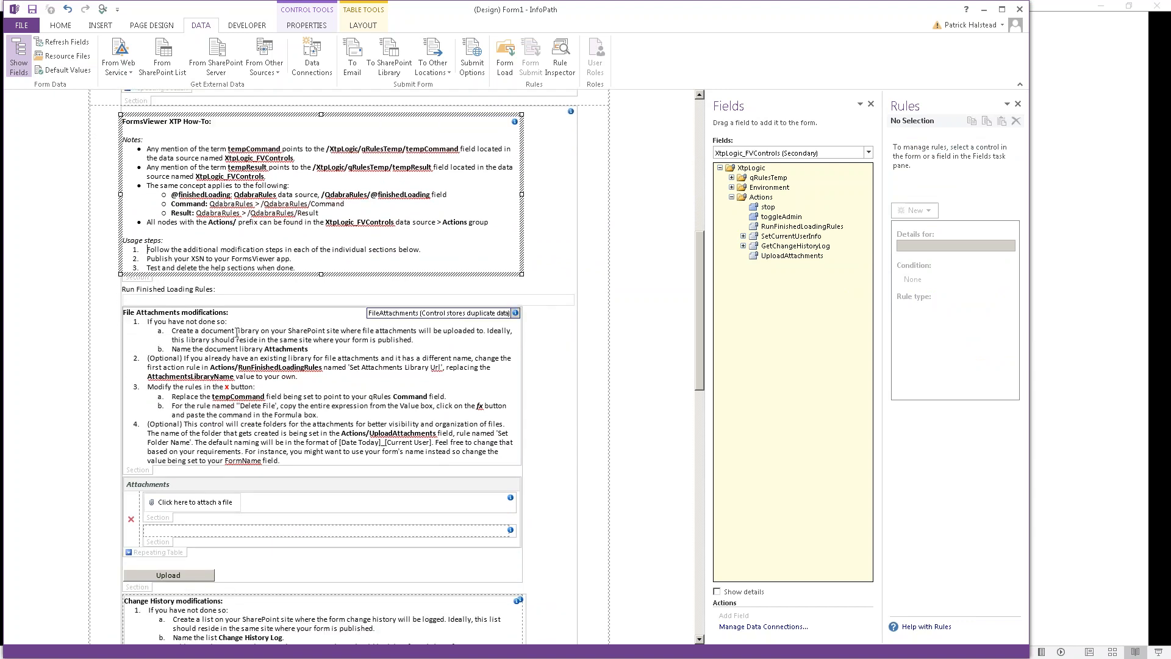
click(244, 322)
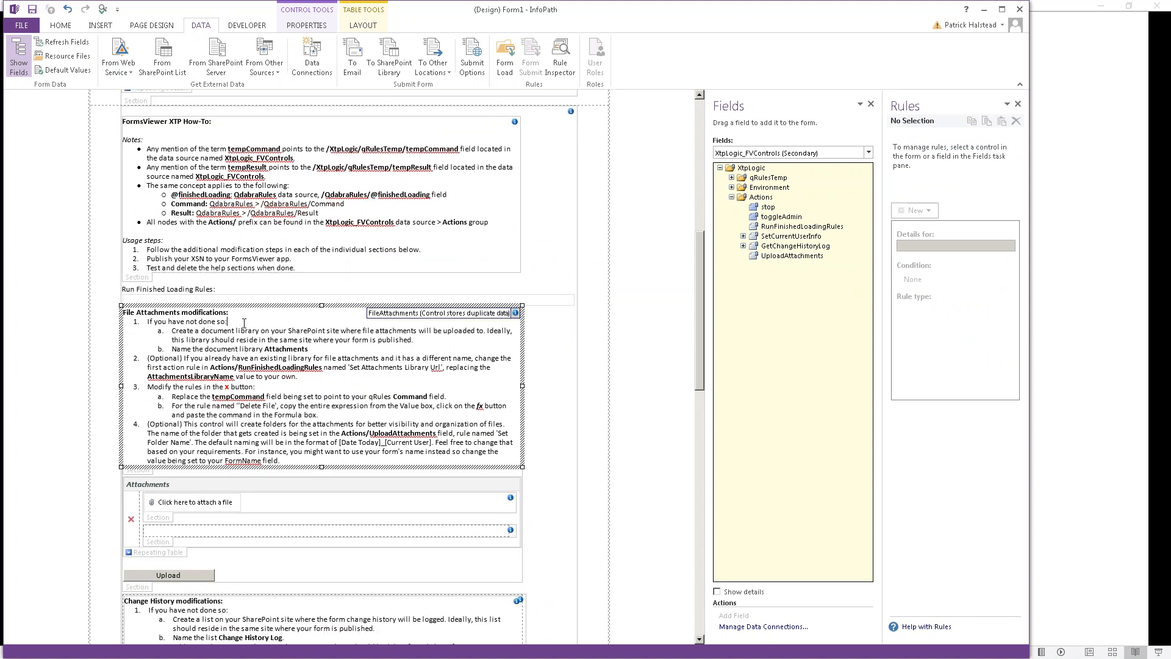
key(alt+Tab)
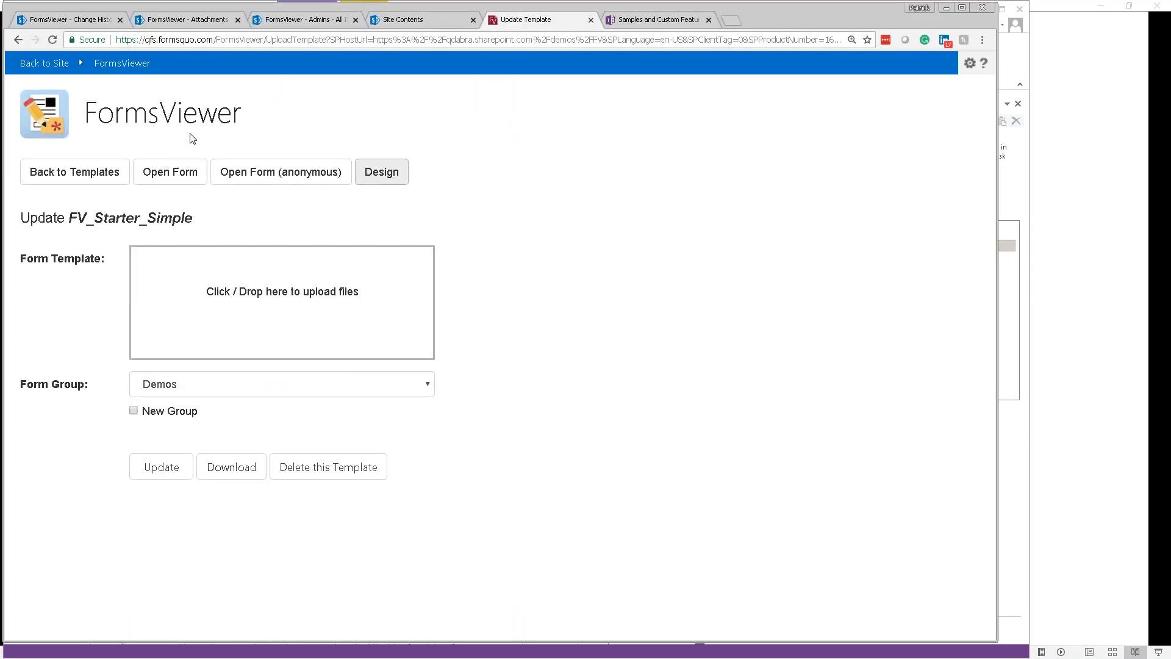
Step: Review the FormsViewer Attachments library in SharePoint Online, then return to the File Attachments notes in InfoPath
click(190, 25)
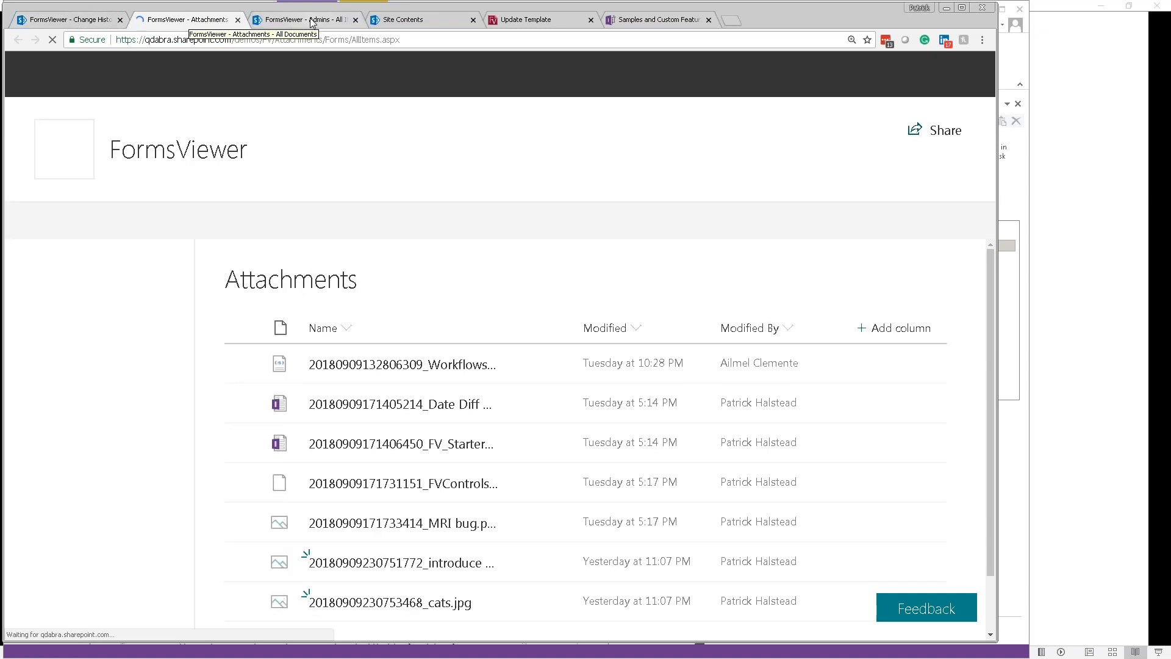
scroll(360, 315, down, 1)
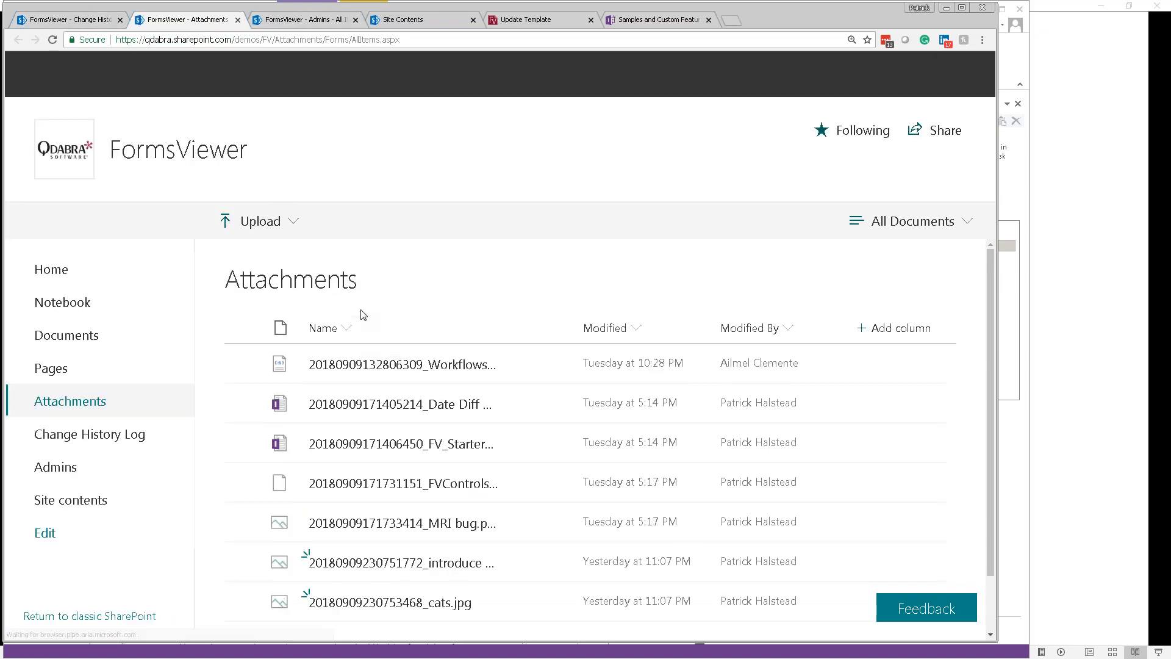
scroll(370, 323, down, 1)
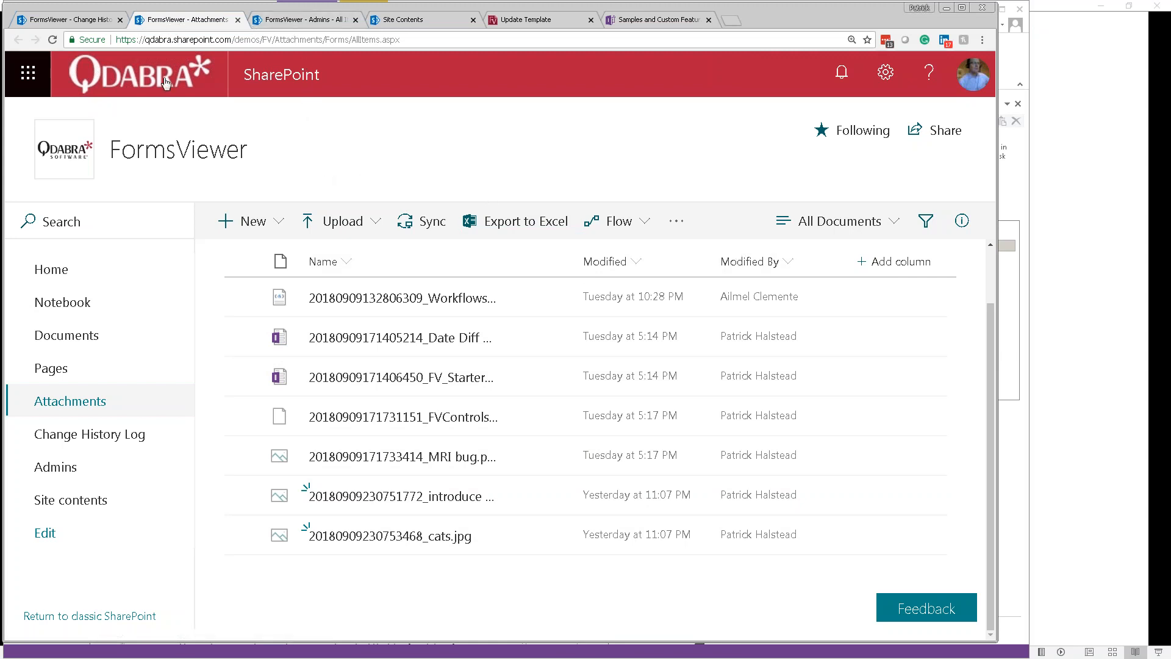
key(alt+Tab)
click(264, 324)
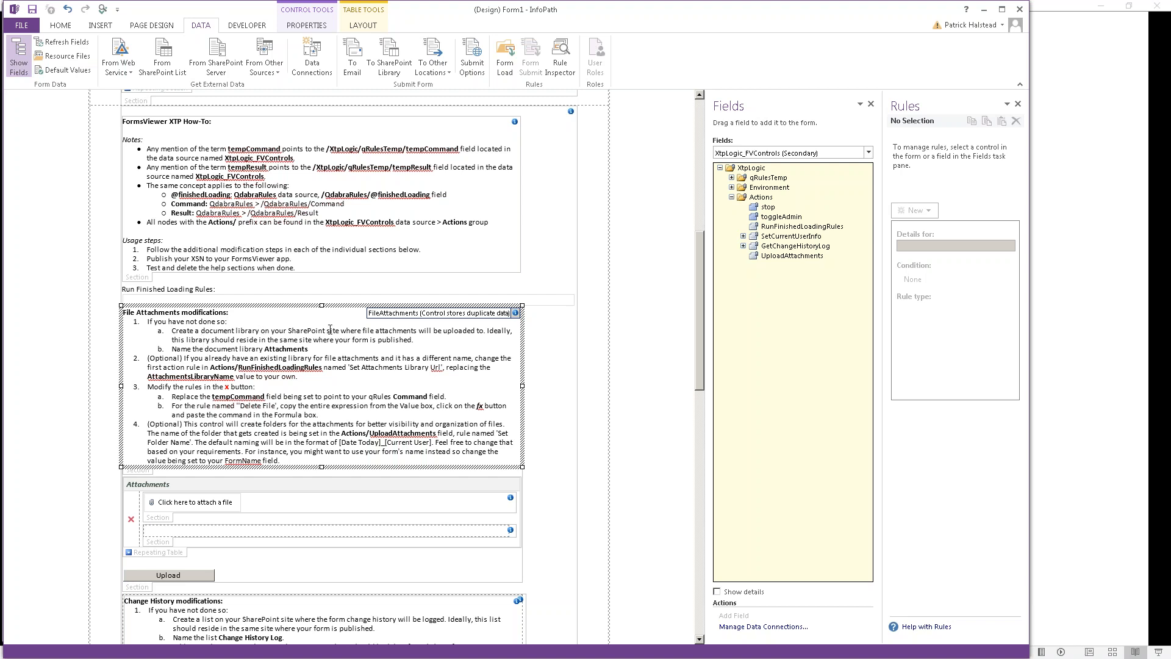
Step: Delete the 'If you have not done so:' through '(Optional) If you already have…' items from the notes
key(shift+Down)
key(shift+Down)
key(shift+Down)
key(shift+Down)
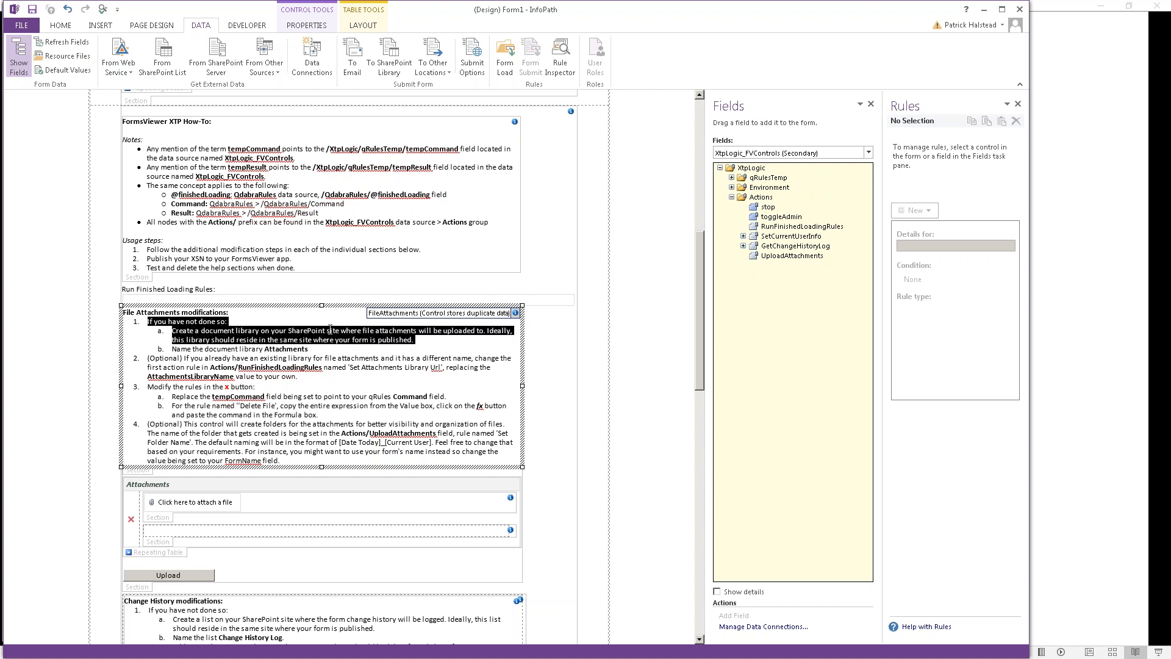
key(shift+Up)
key(shift+Down)
key(shift+Left)
key(shift+Left)
key(shift+Left)
key(shift+Left)
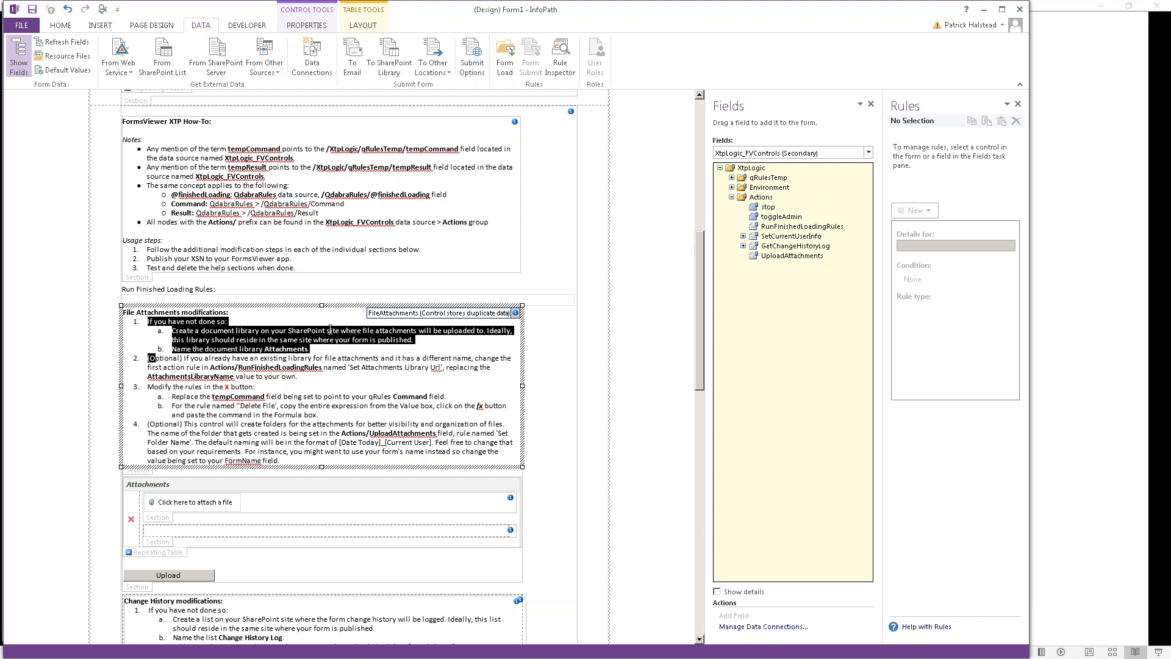
key(shift+Down)
key(shift+Down)
key(shift+Down)
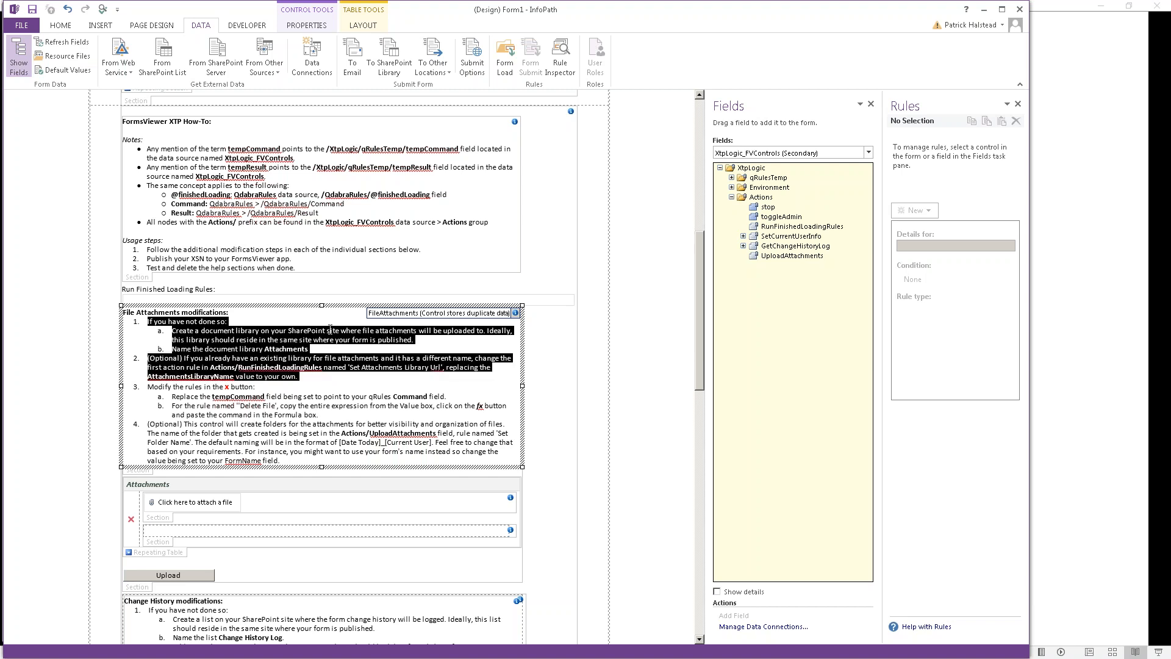
key(Delete)
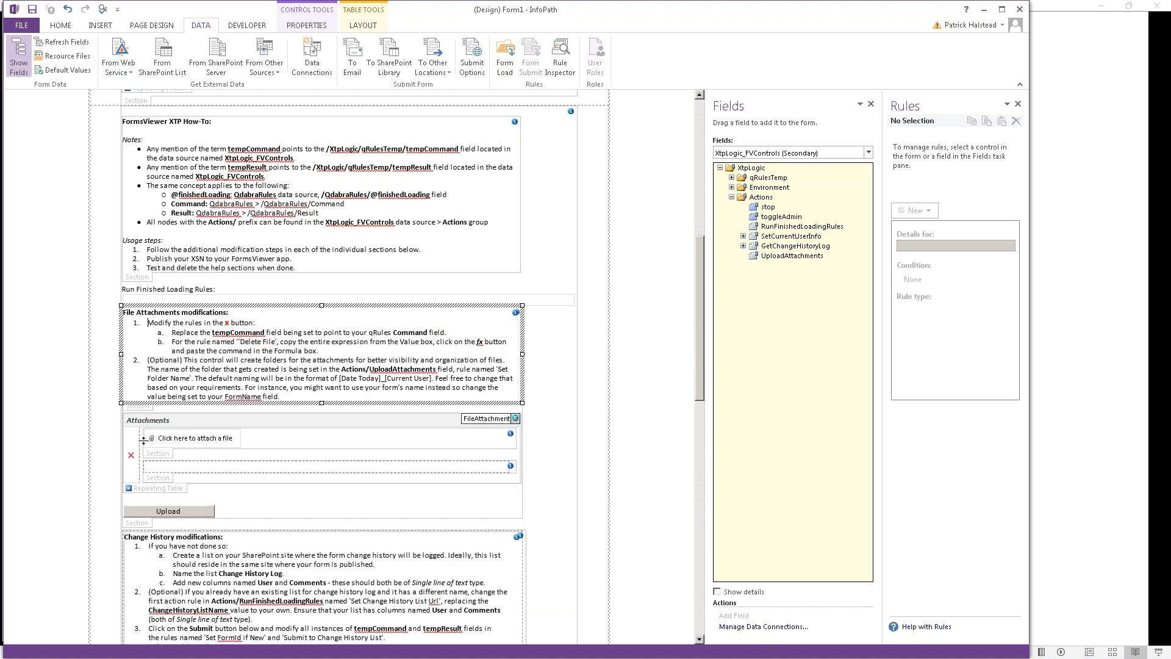
click(133, 455)
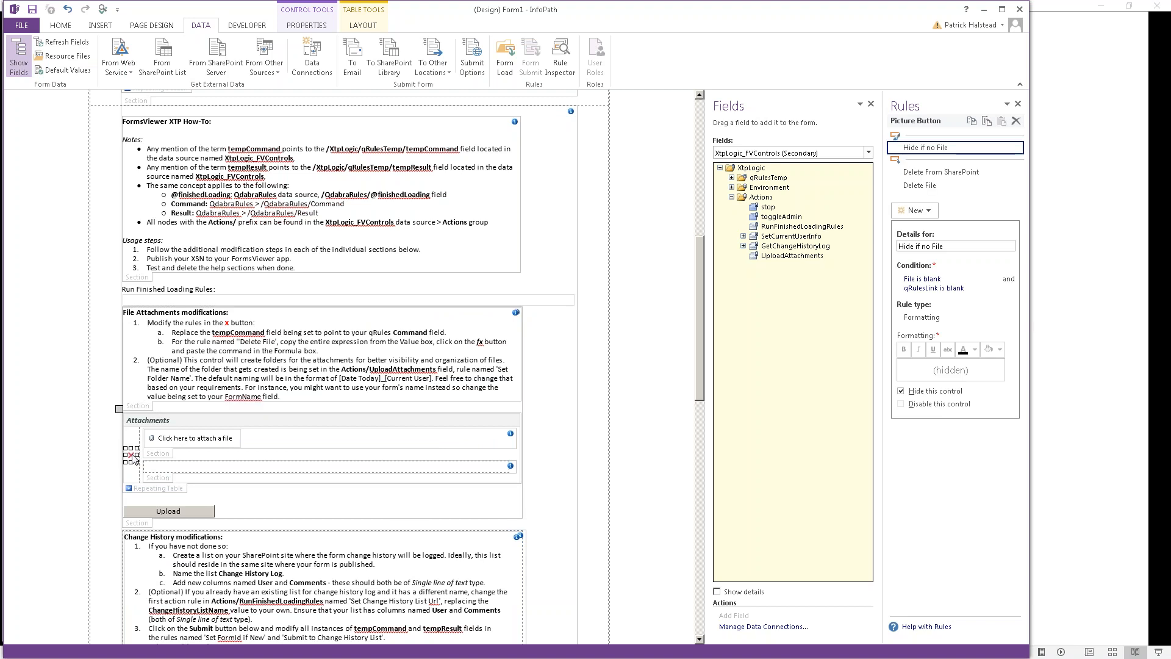
Step: Make the Delete From SharePoint rule's action set the QdabraRules Command field
click(935, 174)
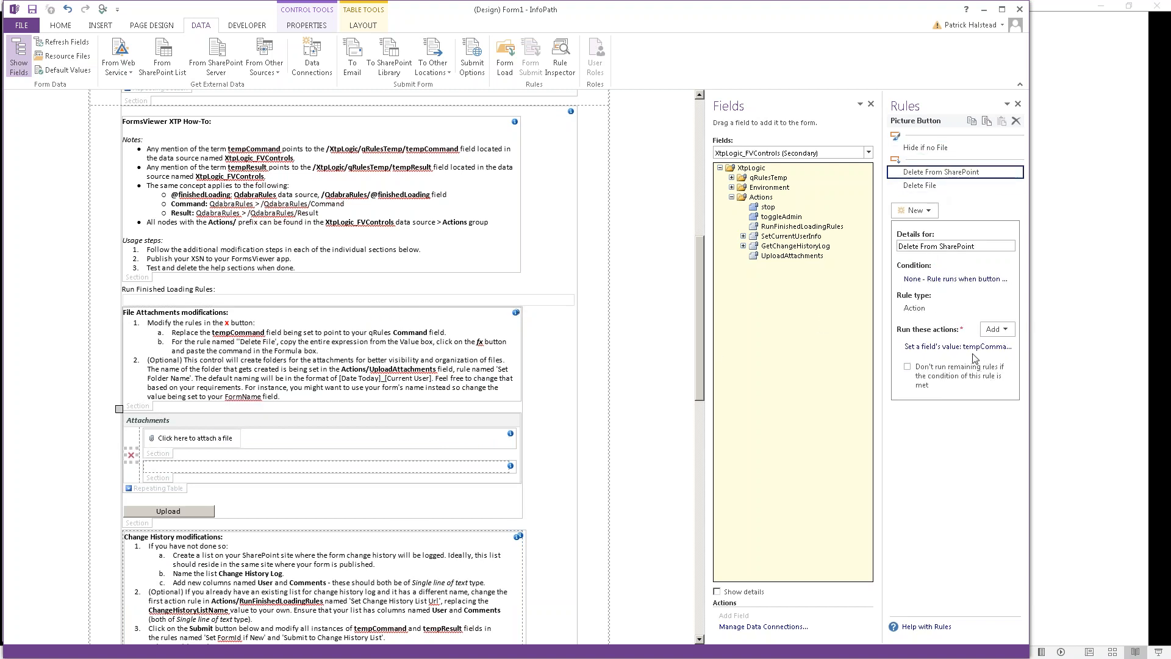
click(951, 346)
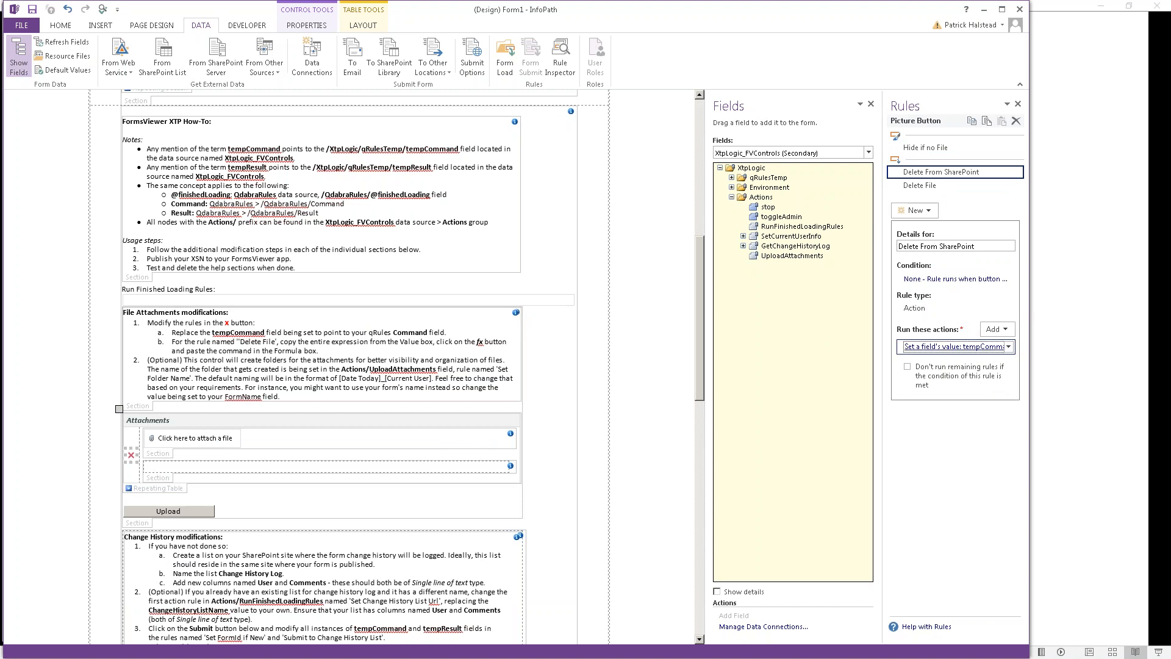
click(649, 310)
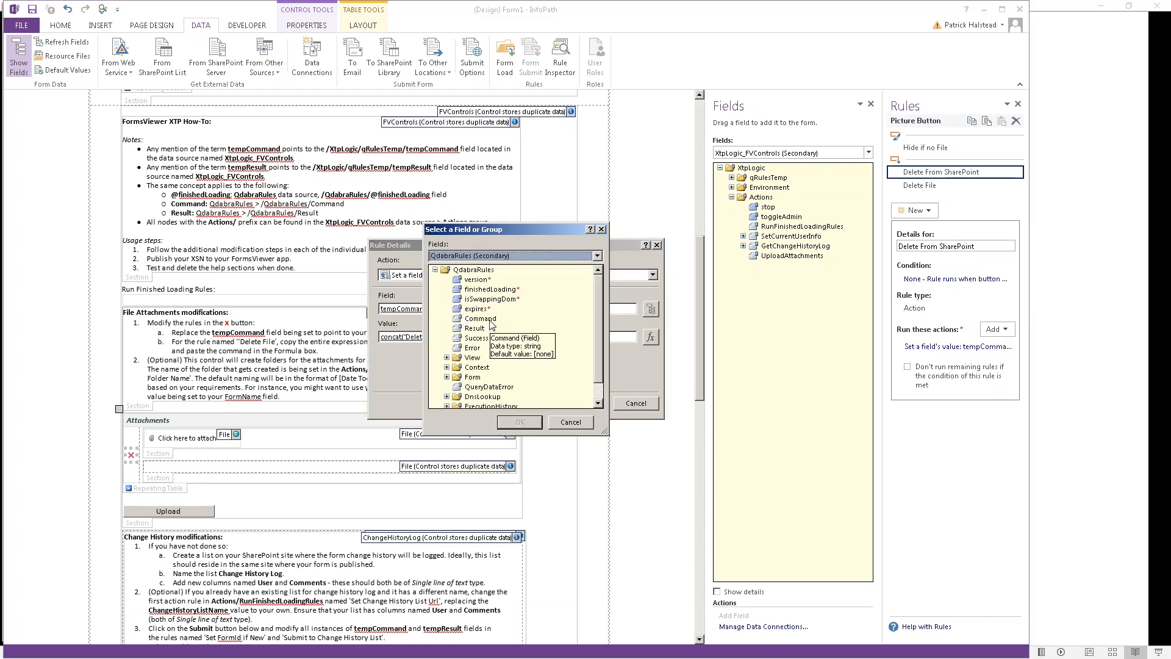
double_click(489, 319)
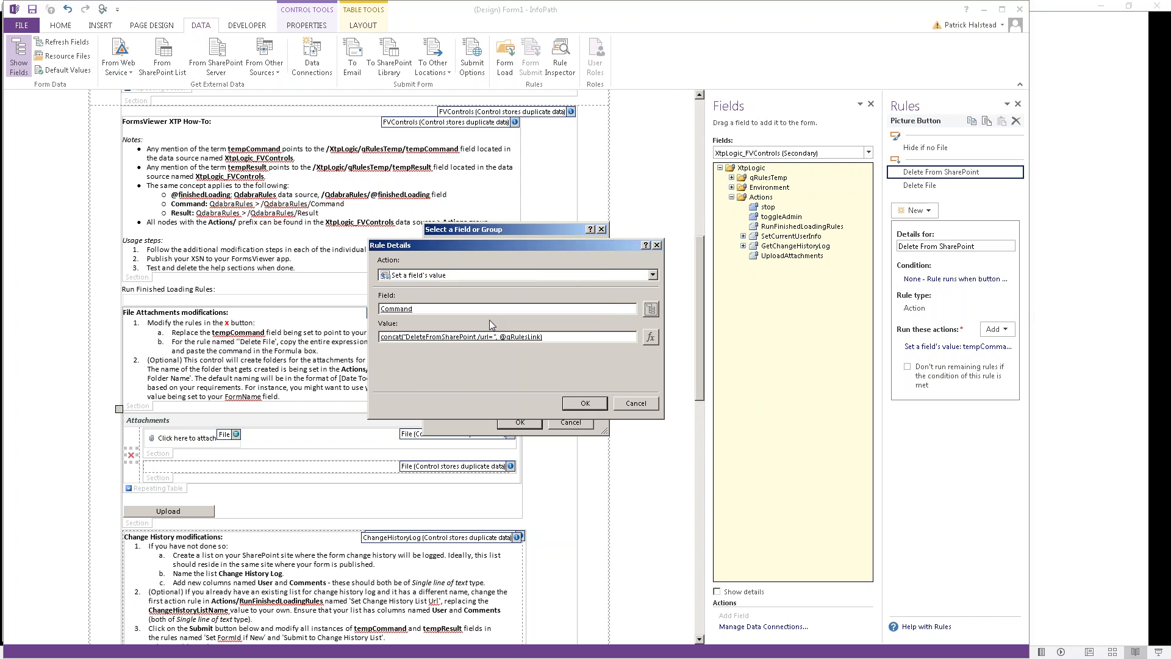
click(582, 405)
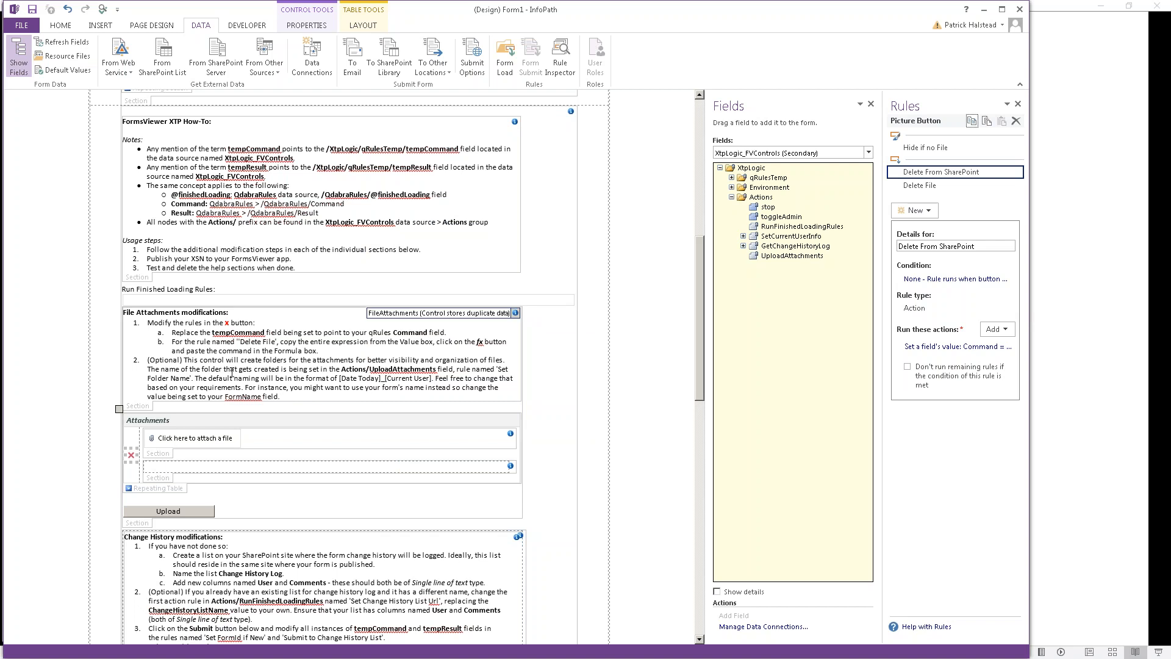
Step: Make the Delete File rule set Command using the pasted concat formula as its value
click(934, 185)
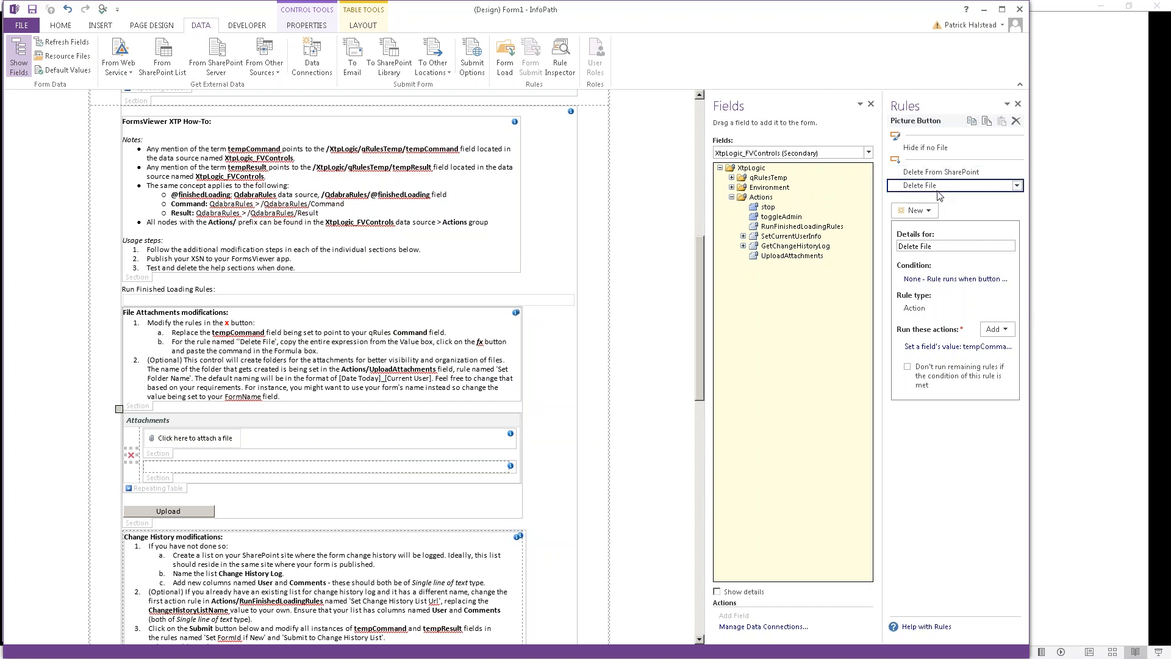
click(969, 350)
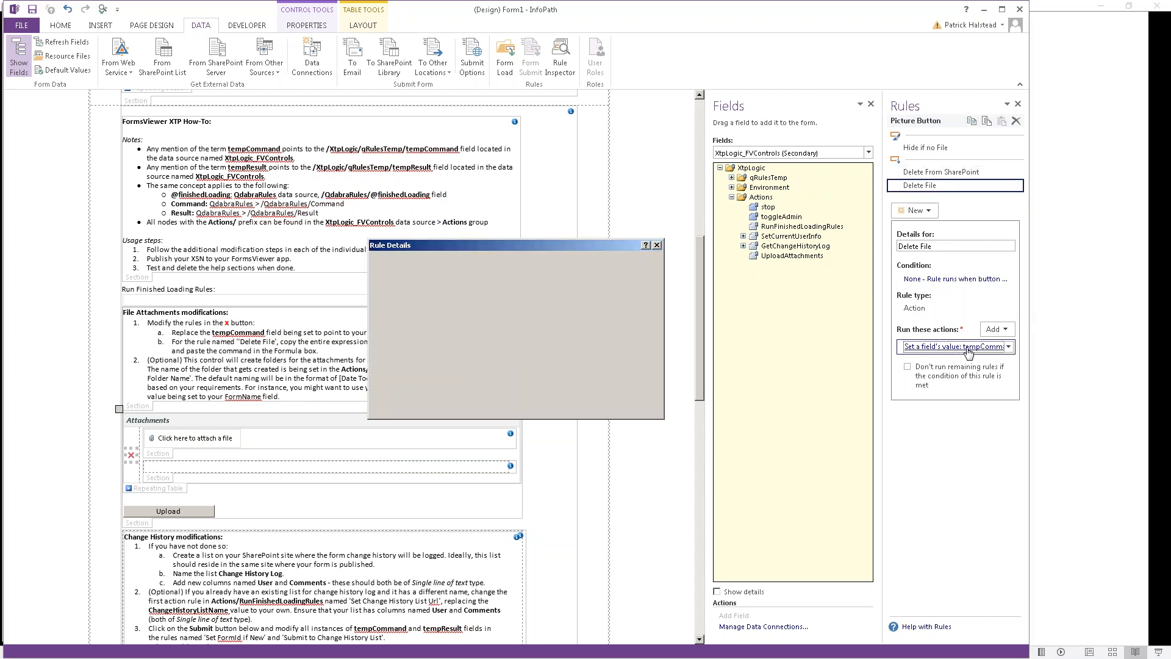
click(651, 309)
click(447, 318)
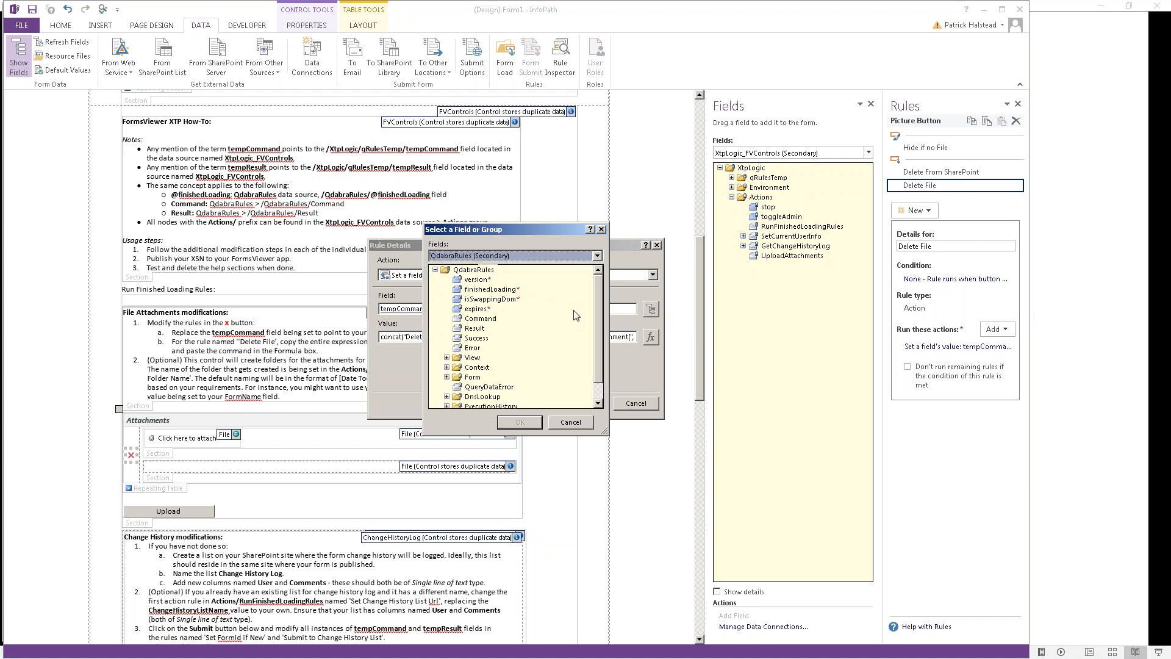
double_click(485, 317)
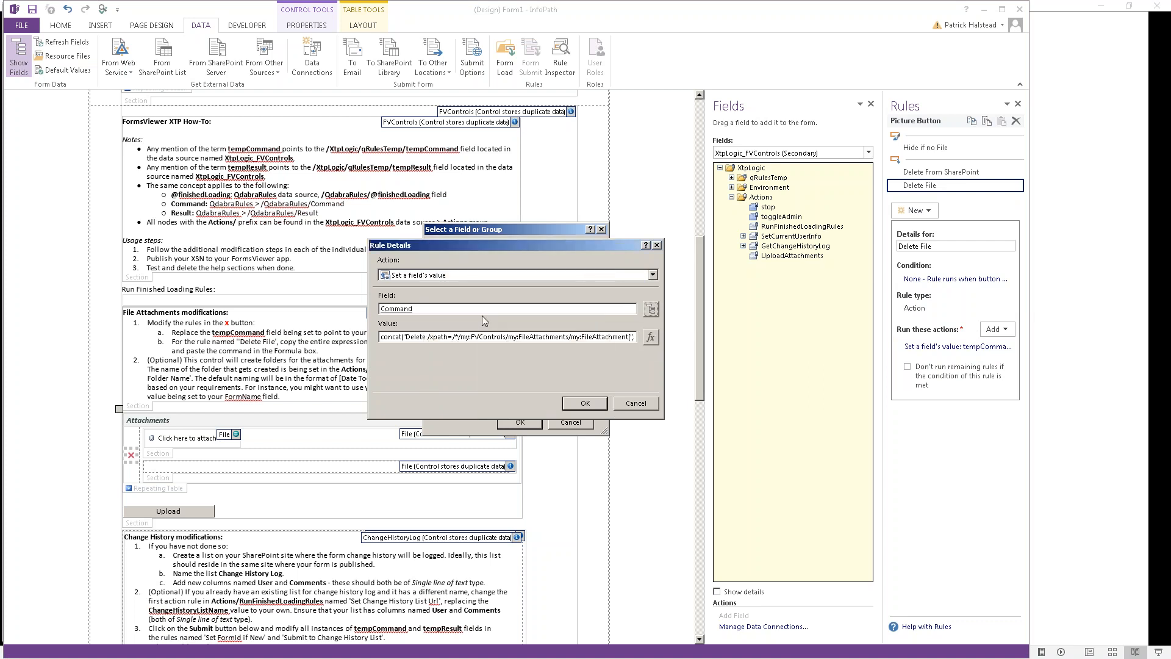
key(shift+End)
key(ctrl+c)
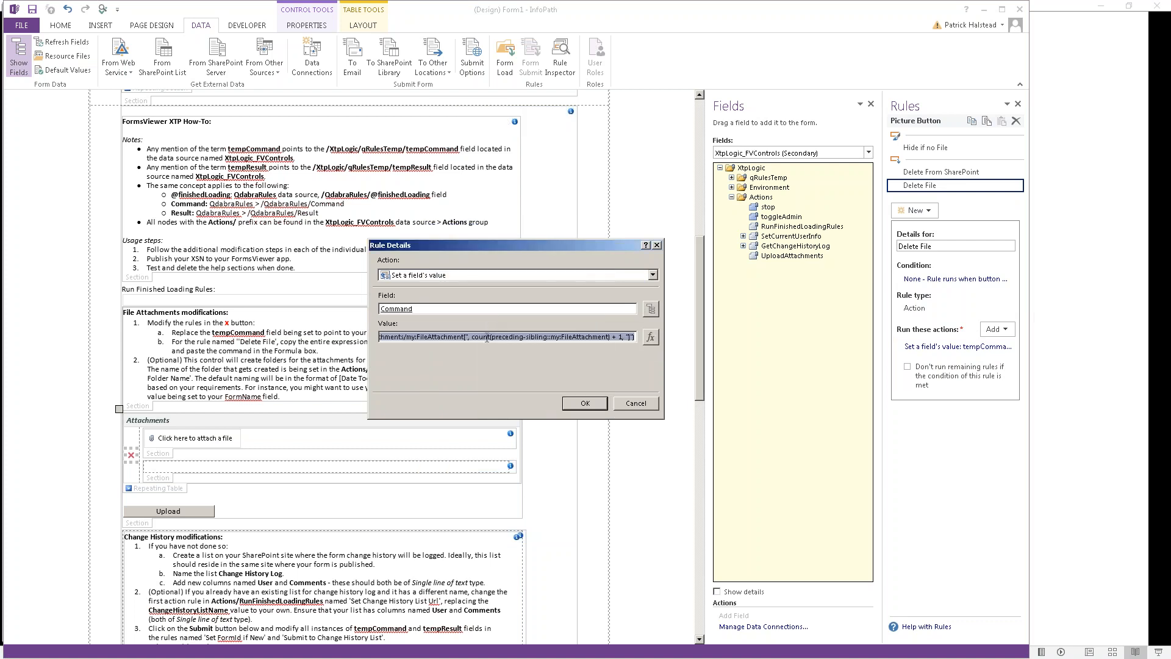
key(Delete)
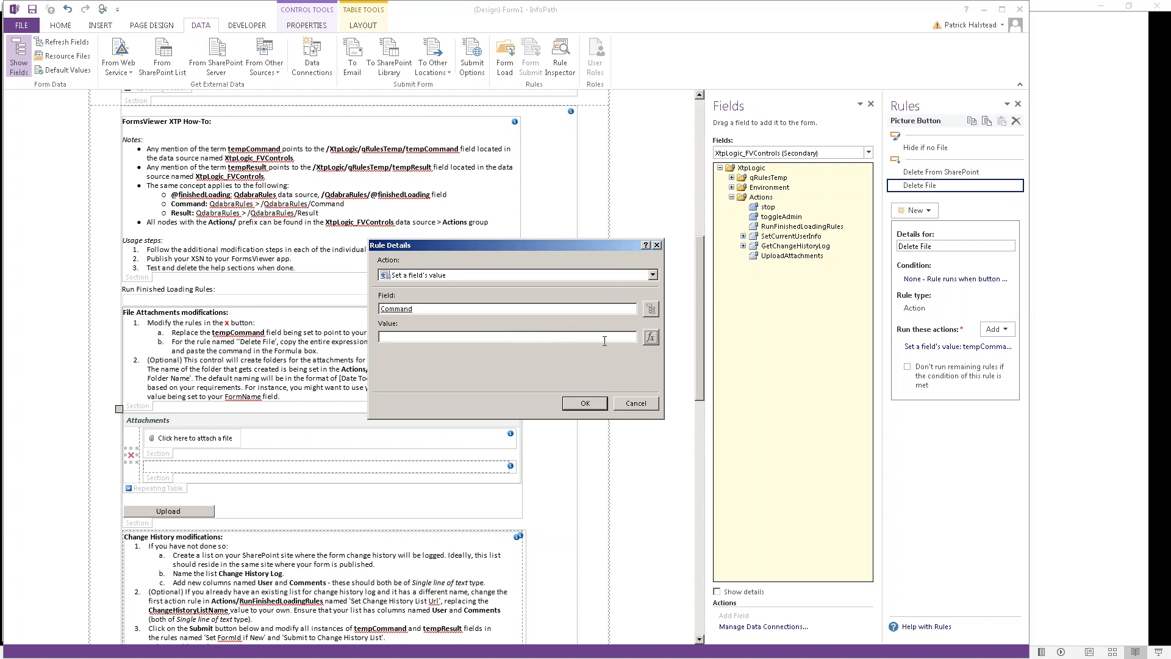
click(650, 338)
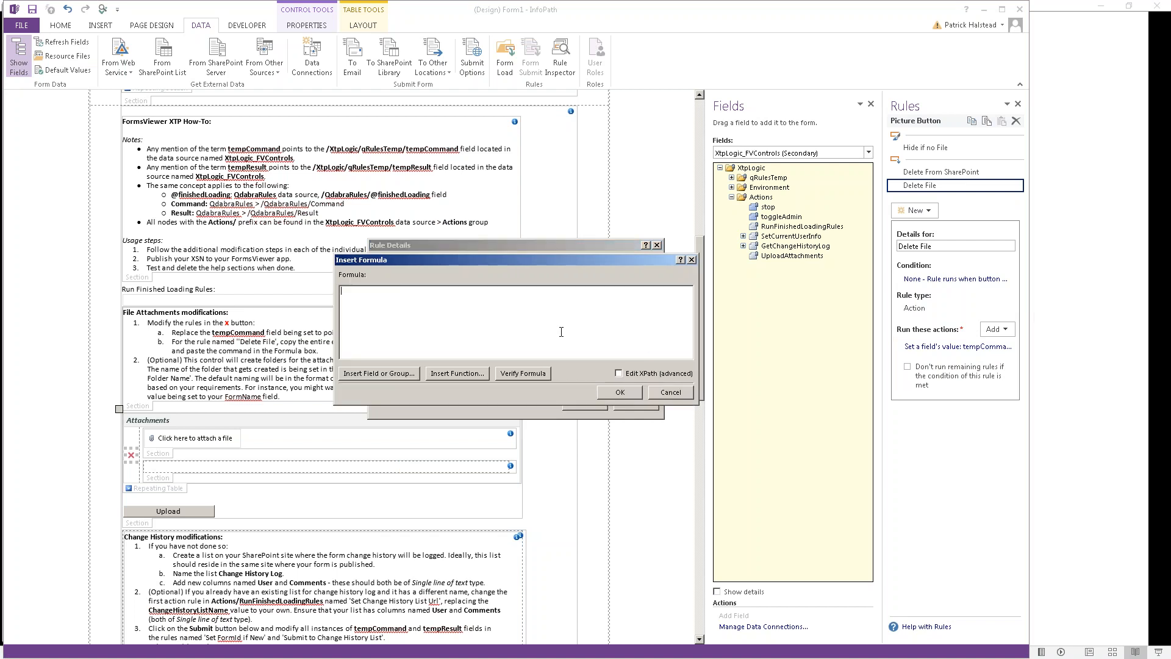
key(ctrl+v)
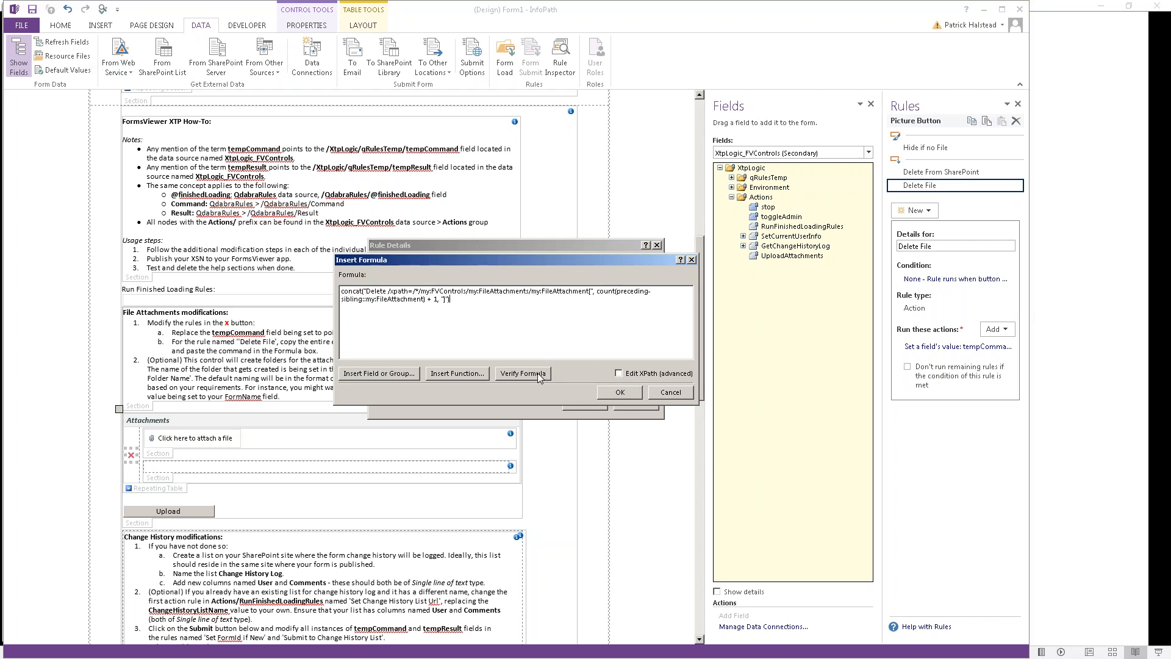
click(542, 375)
click(587, 363)
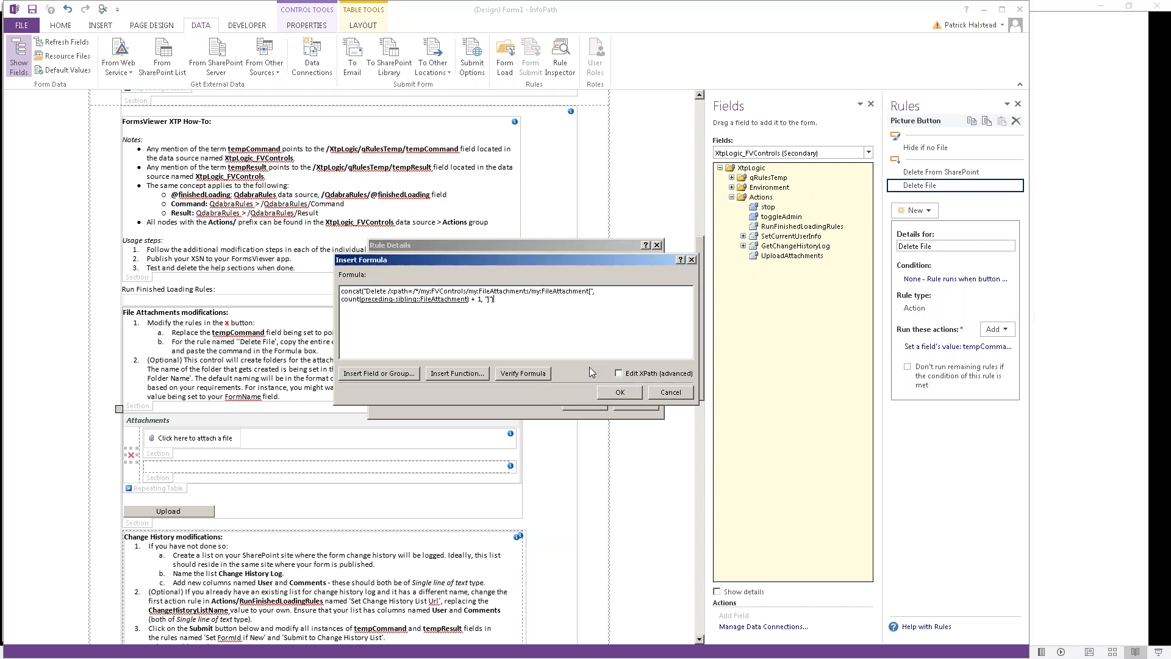
click(607, 394)
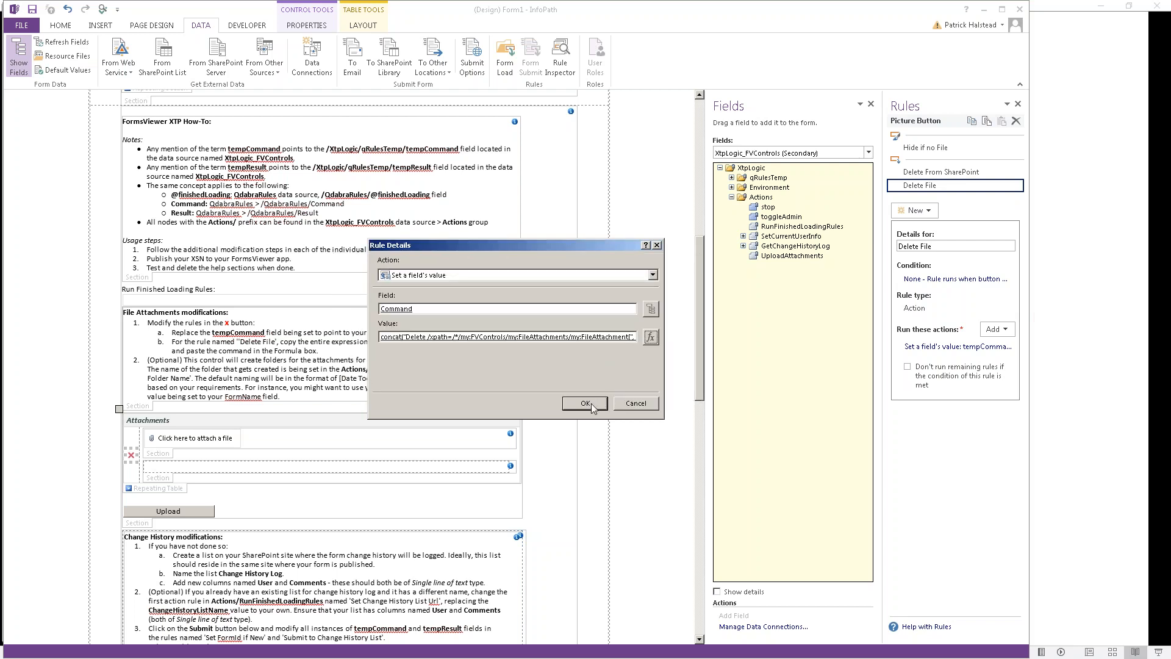
click(586, 403)
click(309, 333)
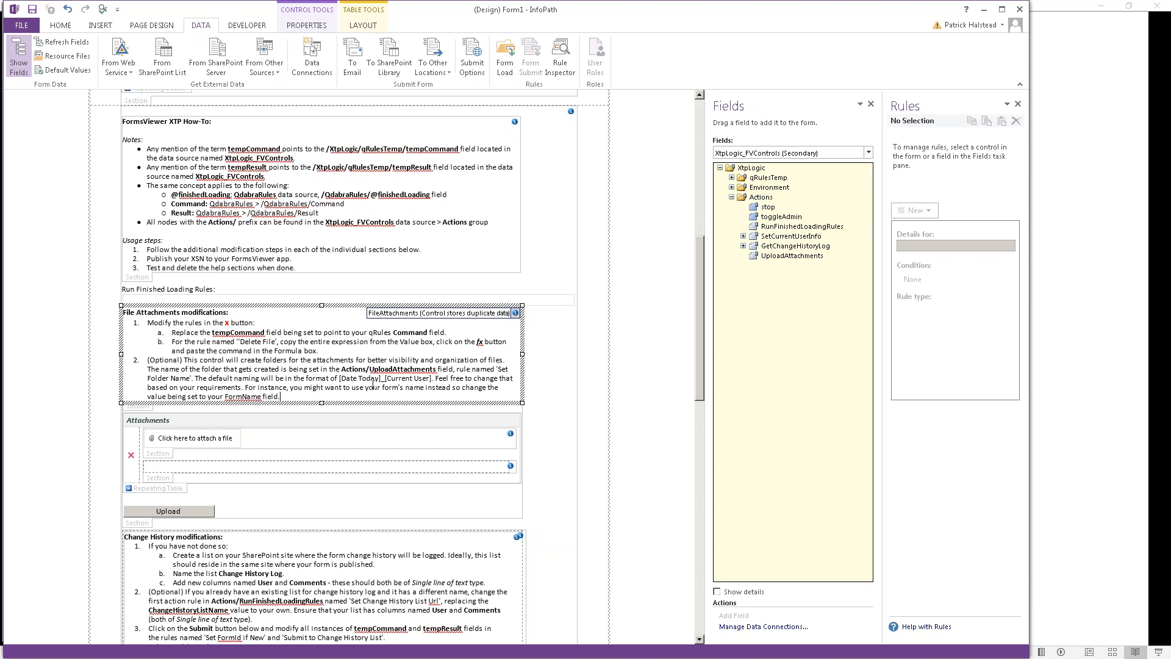
Step: Select the whole File Attachments modifications section and delete it from the form
key(shift+Up)
key(shift+Up)
key(shift+Up)
key(shift+Up)
key(shift+Up)
key(shift+Up)
key(shift+Up)
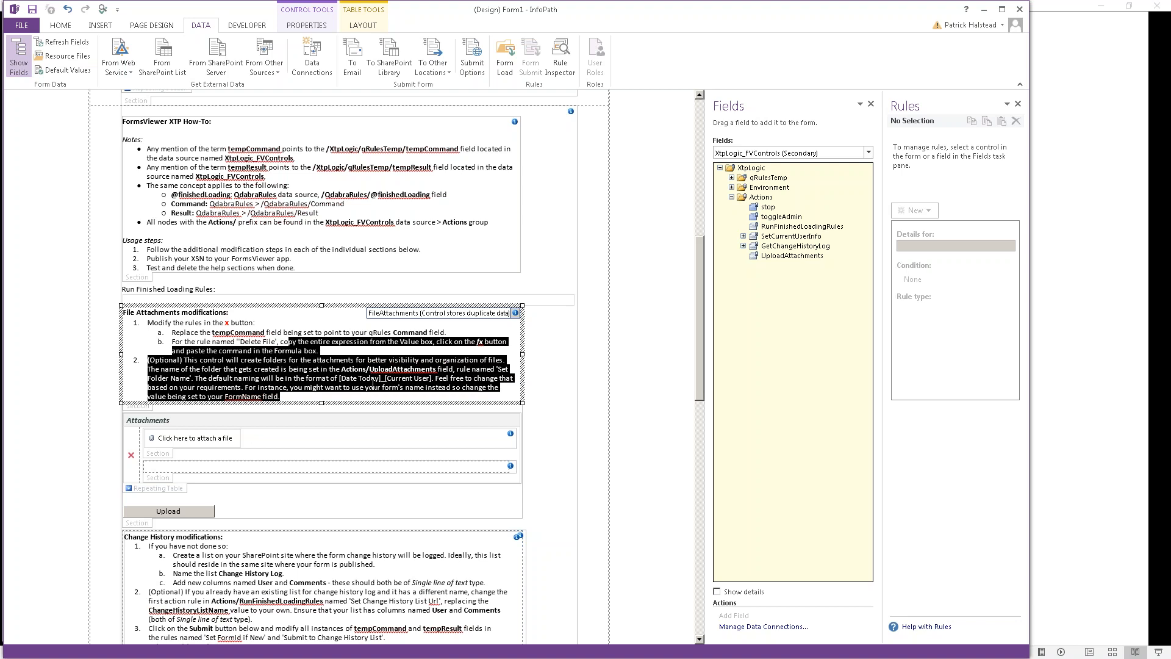
click(160, 404)
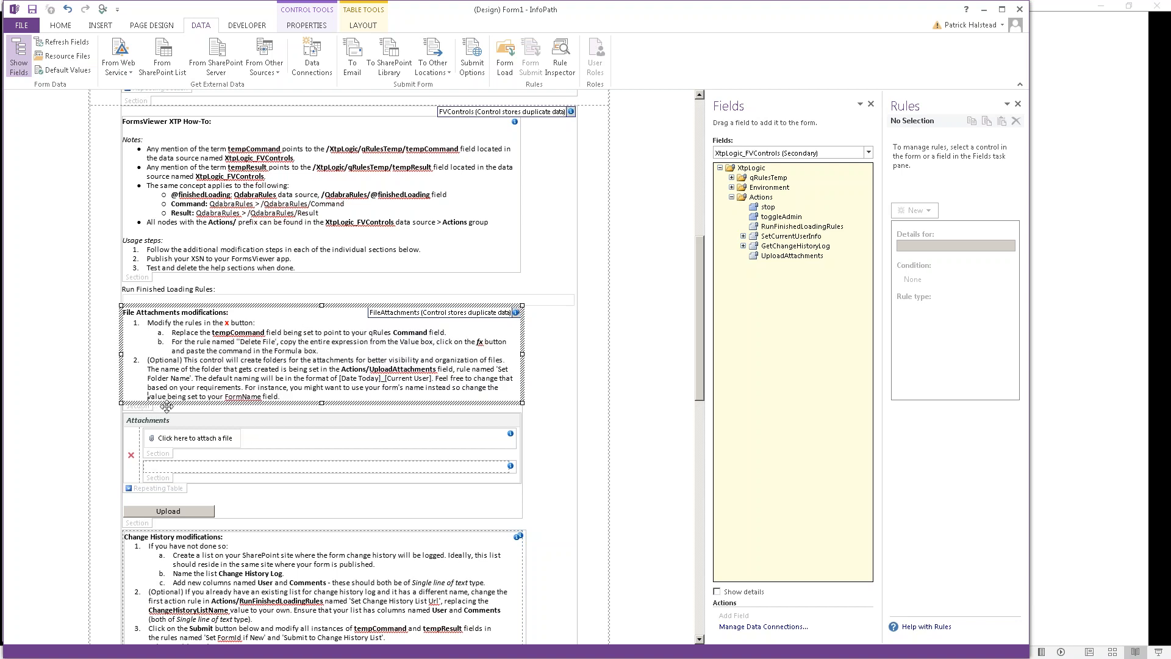
click(147, 409)
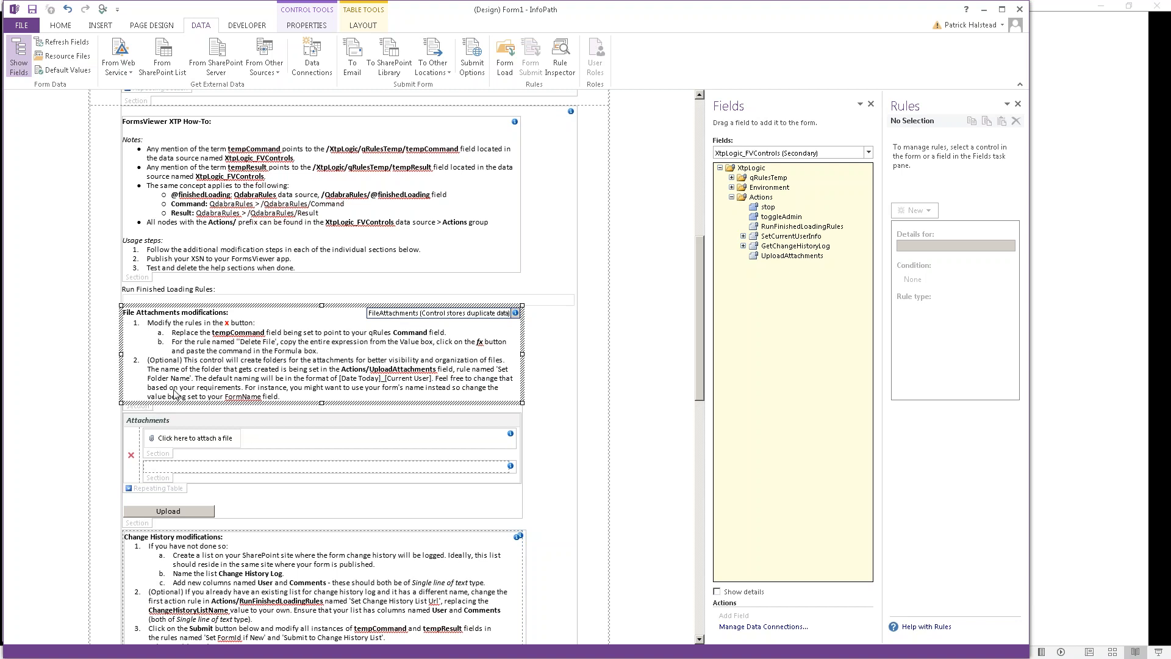
drag(184, 361, 179, 388)
click(187, 421)
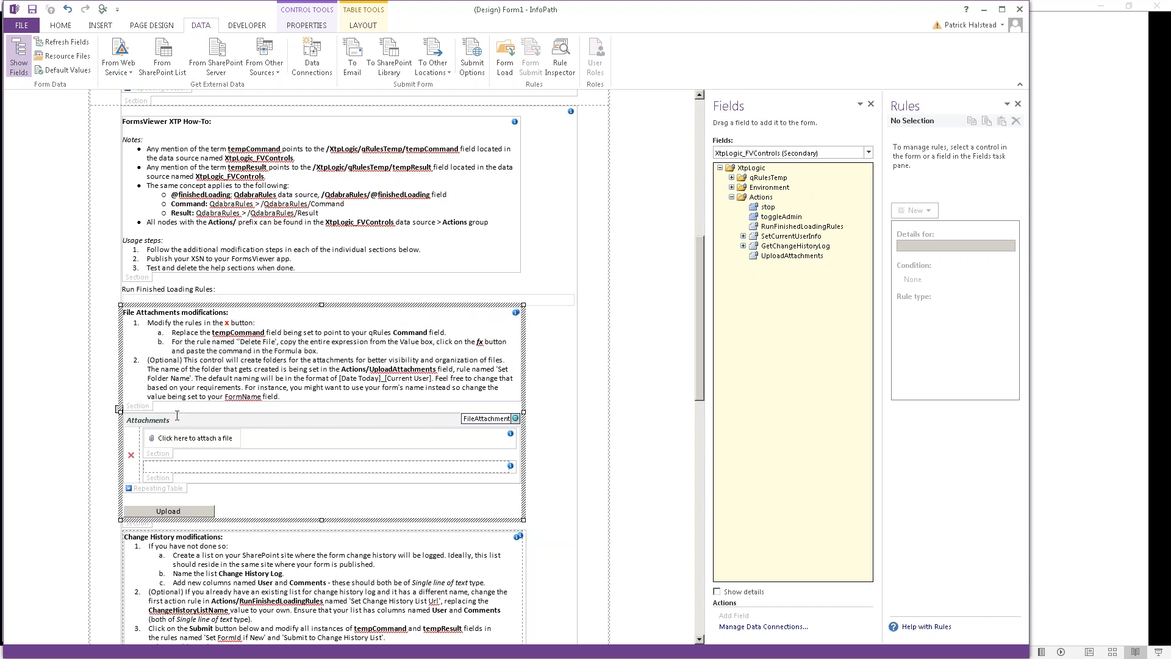
click(149, 405)
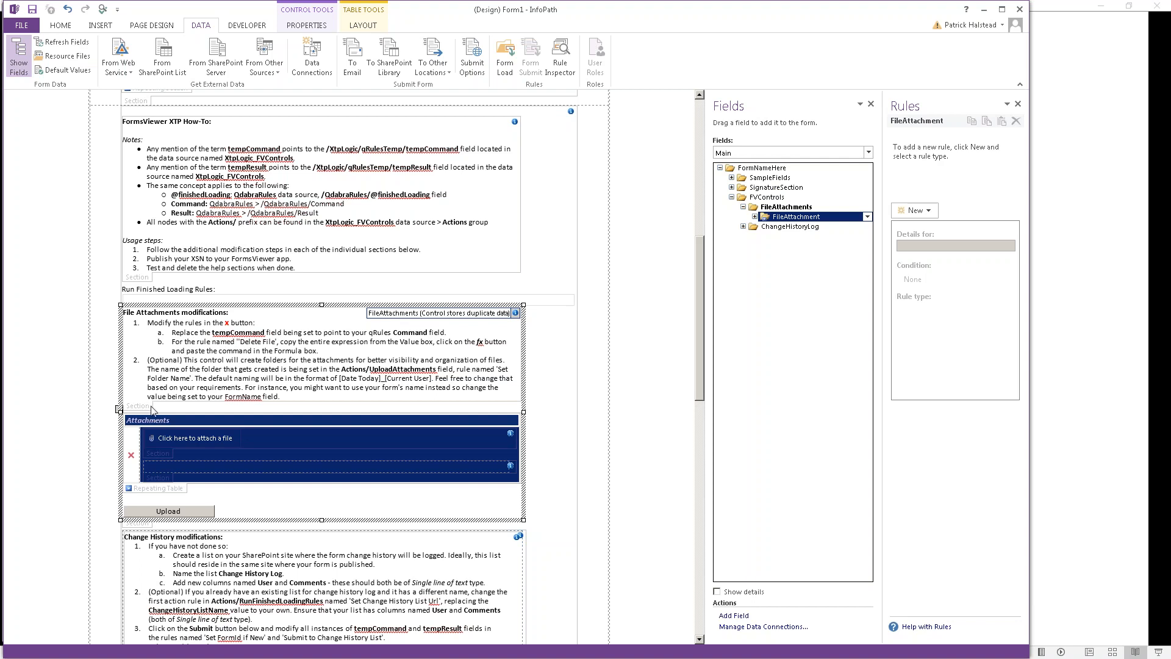
click(152, 401)
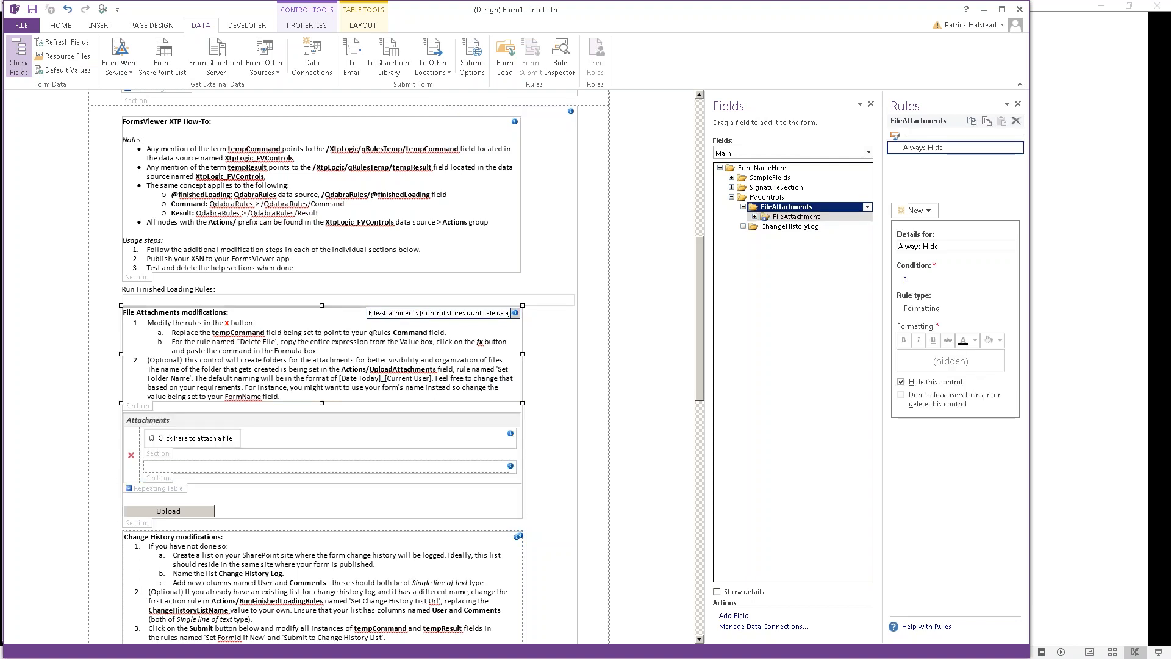
key(Delete)
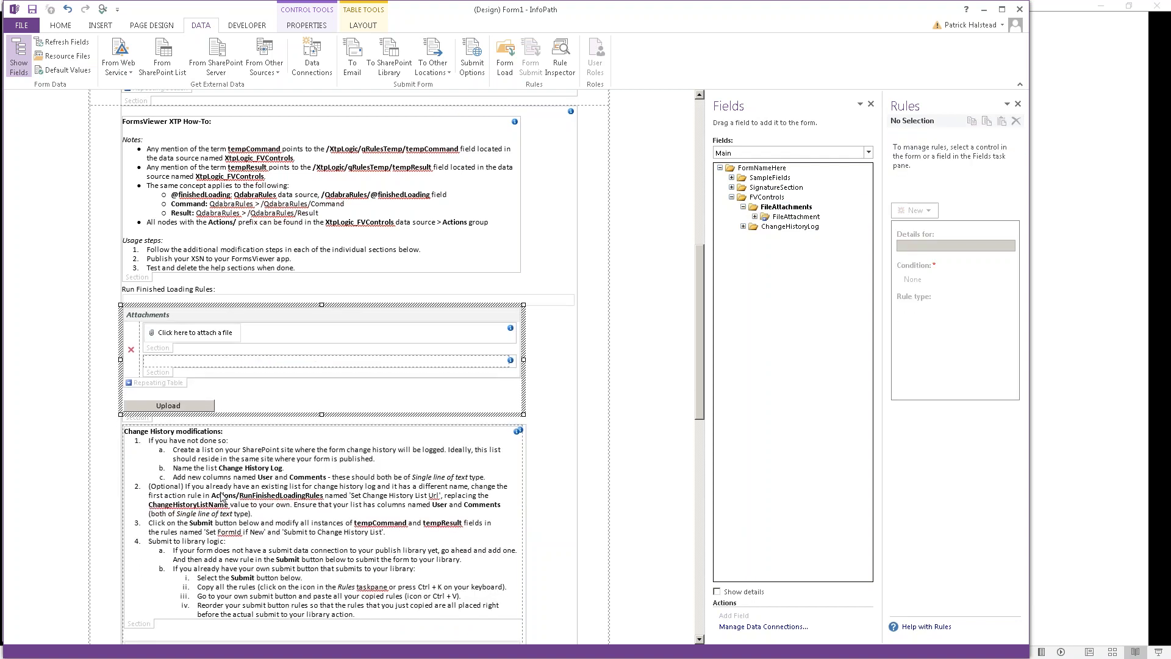
drag(239, 496, 233, 481)
scroll(236, 480, down, 3)
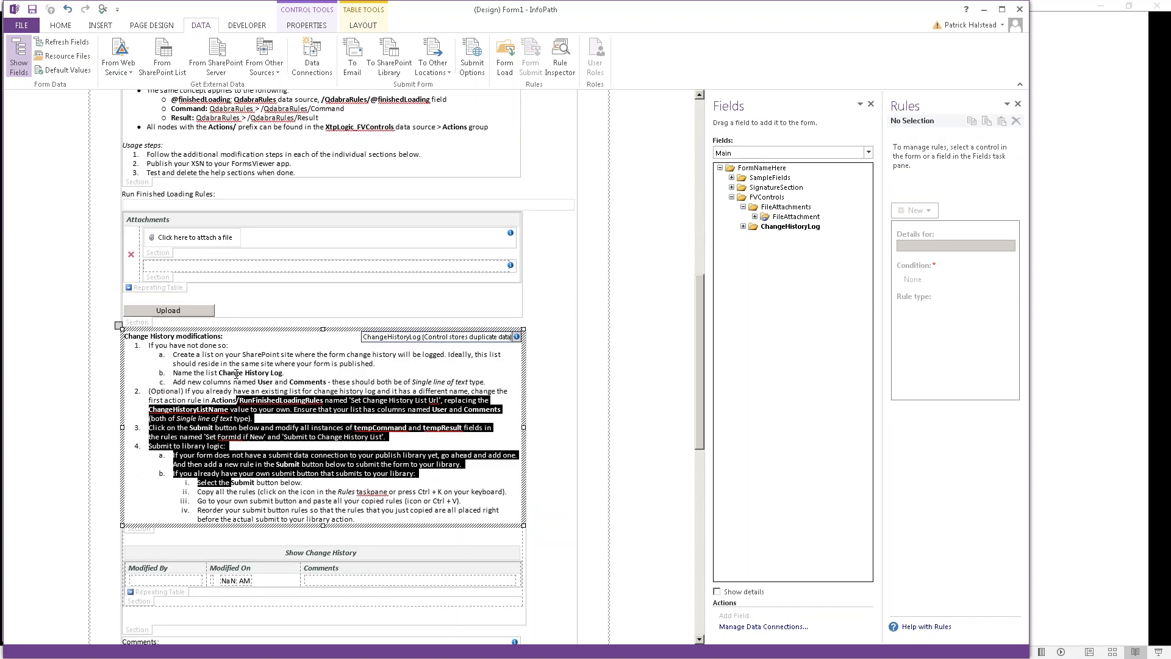
click(214, 350)
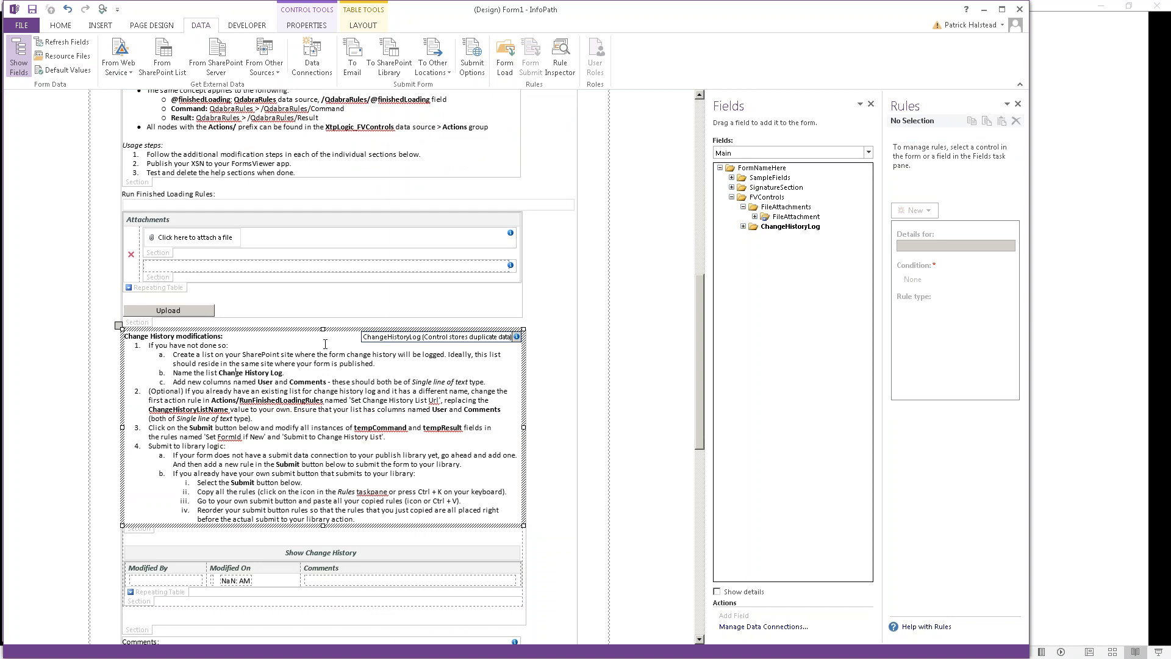
key(alt+Tab)
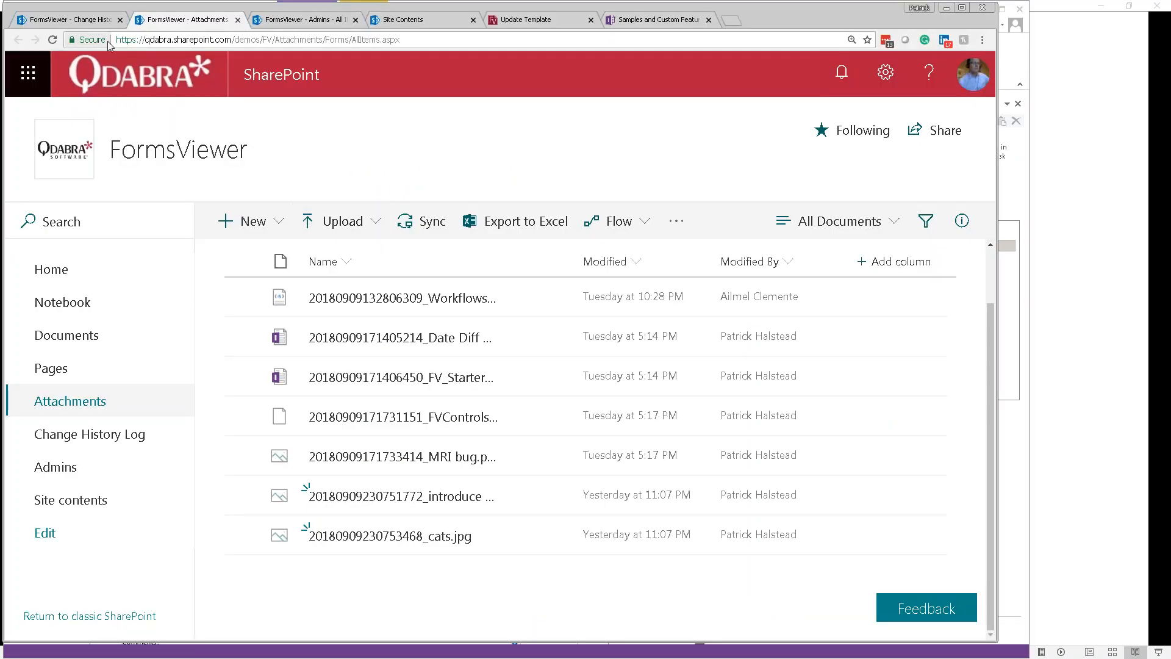
click(95, 21)
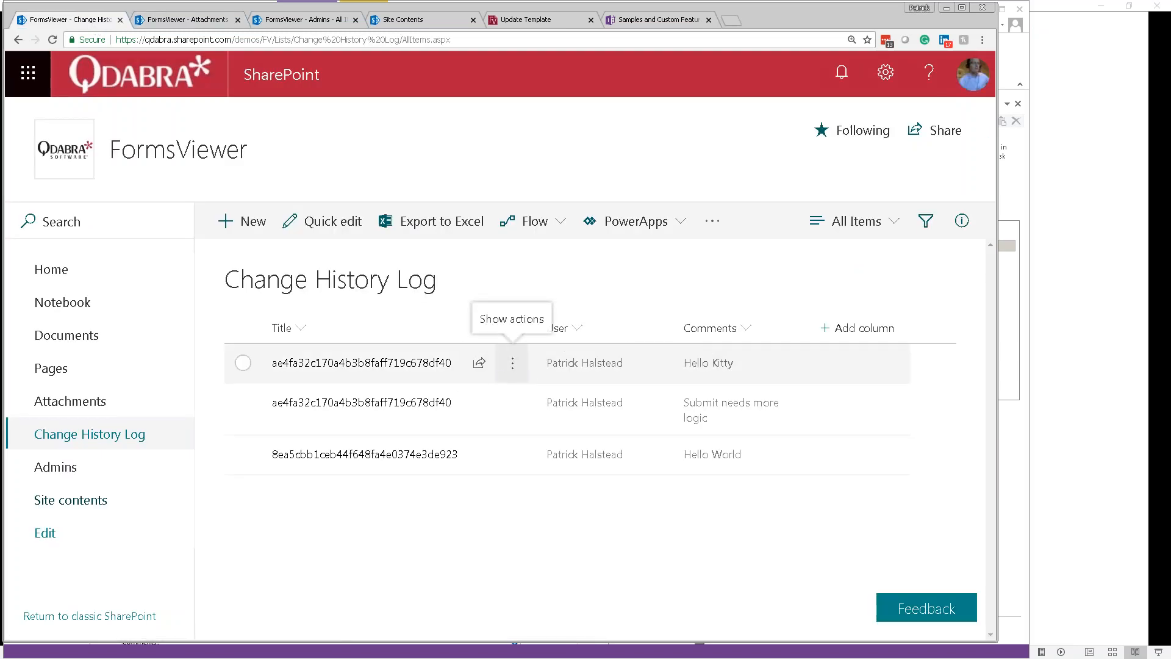
key(alt+Tab)
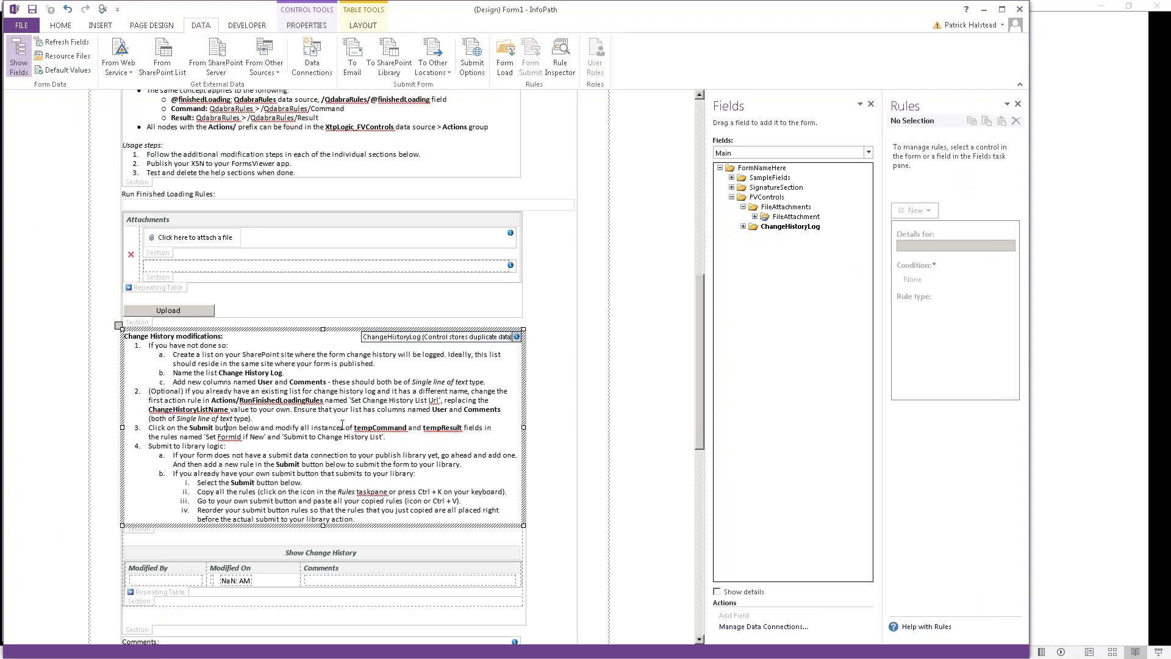
Step: On the Submit button, make the Set FormId if New rule set Command instead of tempCommand
scroll(342, 439, down, 3)
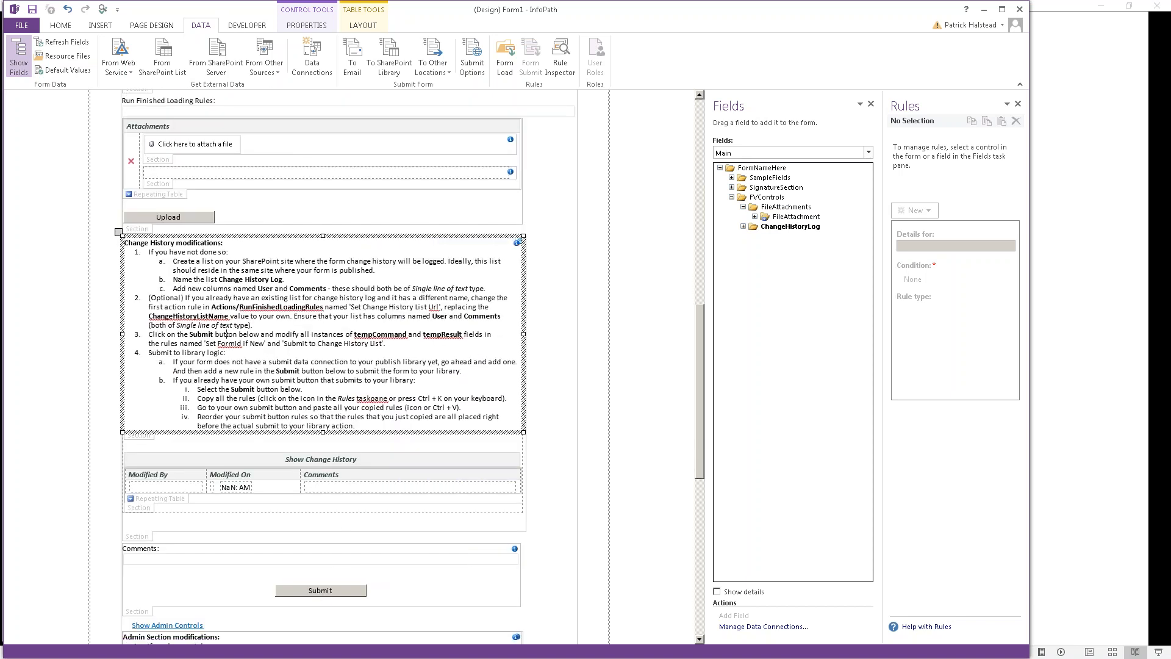
click(323, 591)
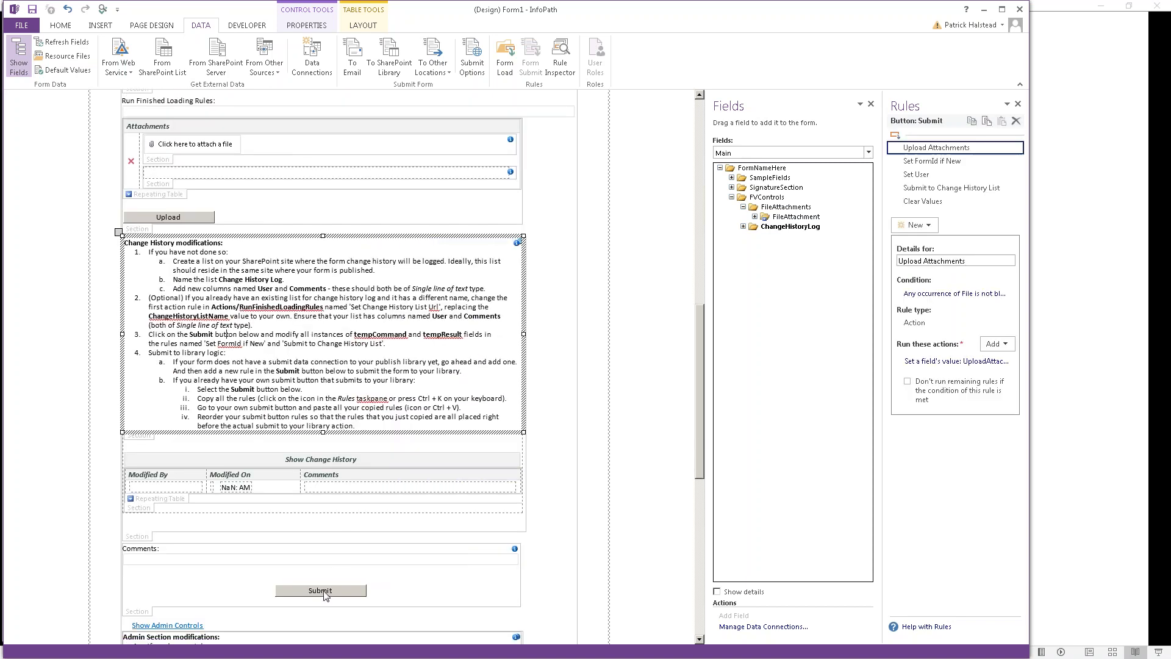
click(942, 163)
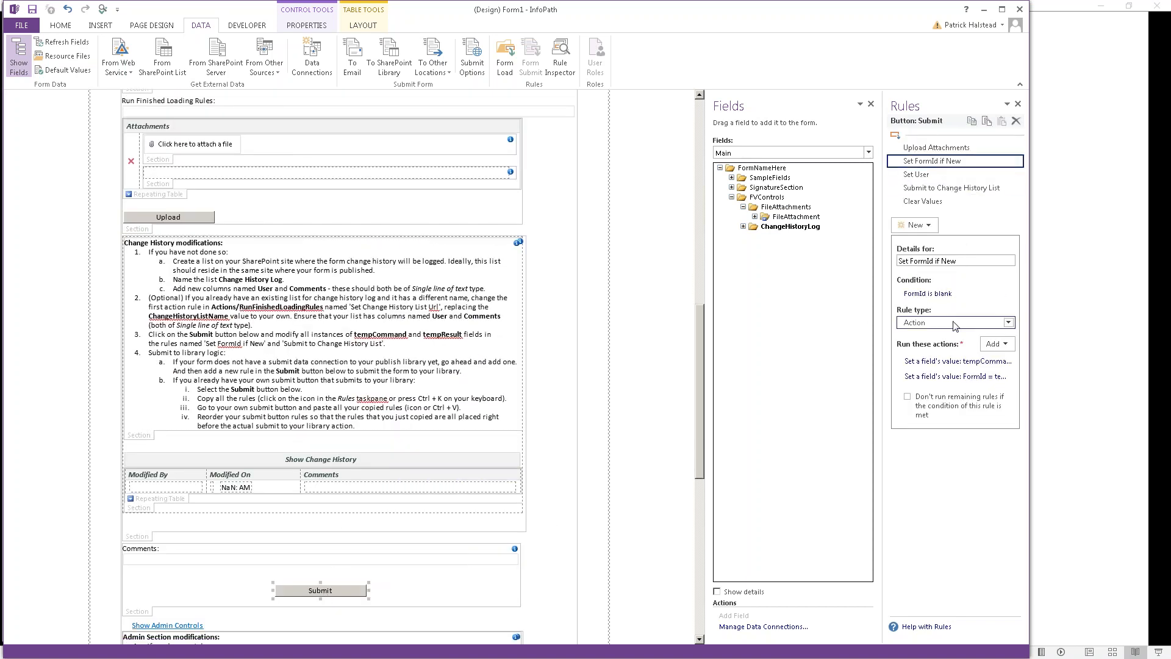
click(962, 365)
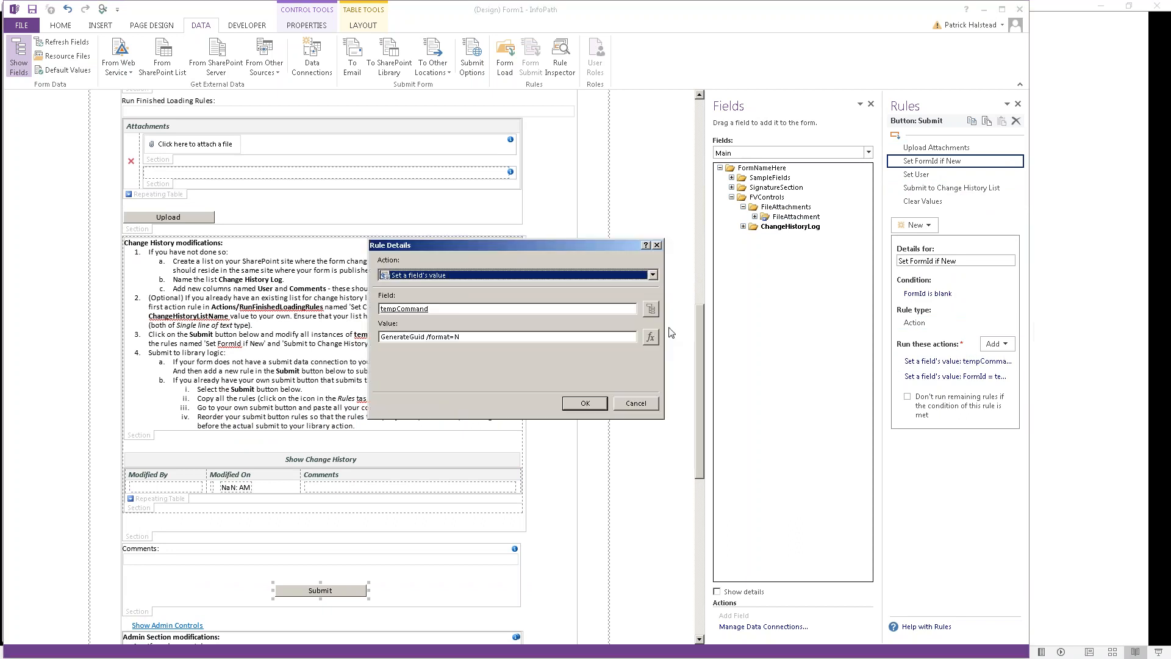
click(651, 310)
key(q)
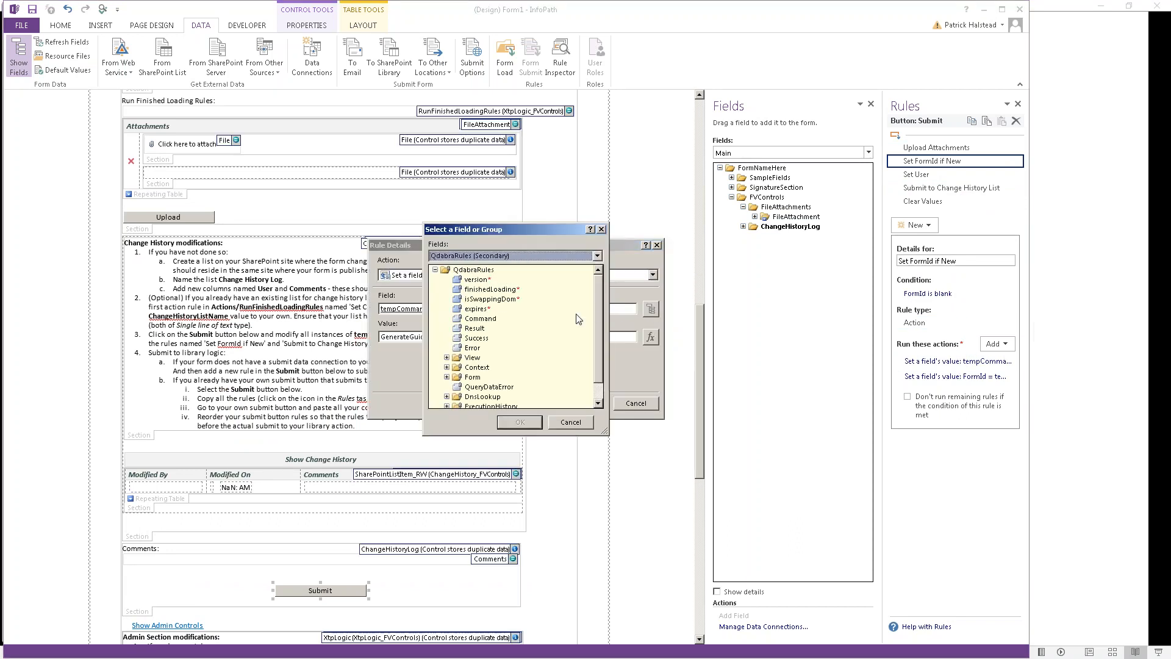
double_click(489, 320)
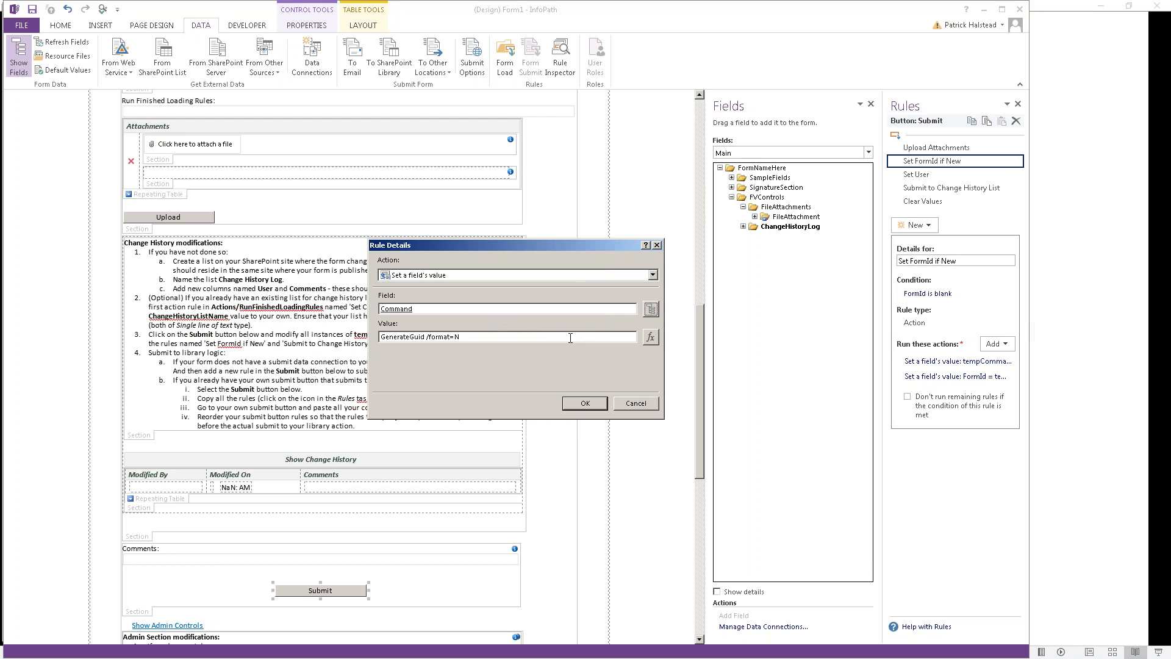
click(585, 403)
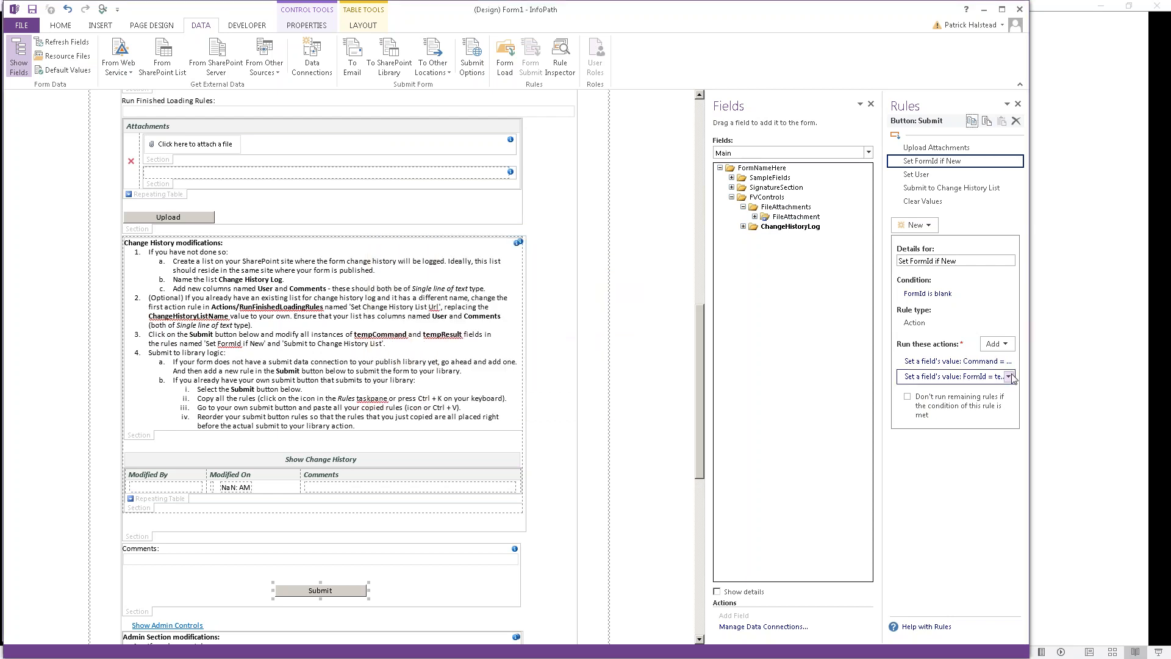
Step: Change the FormId action's value formula from tempResult to the Result field
click(955, 377)
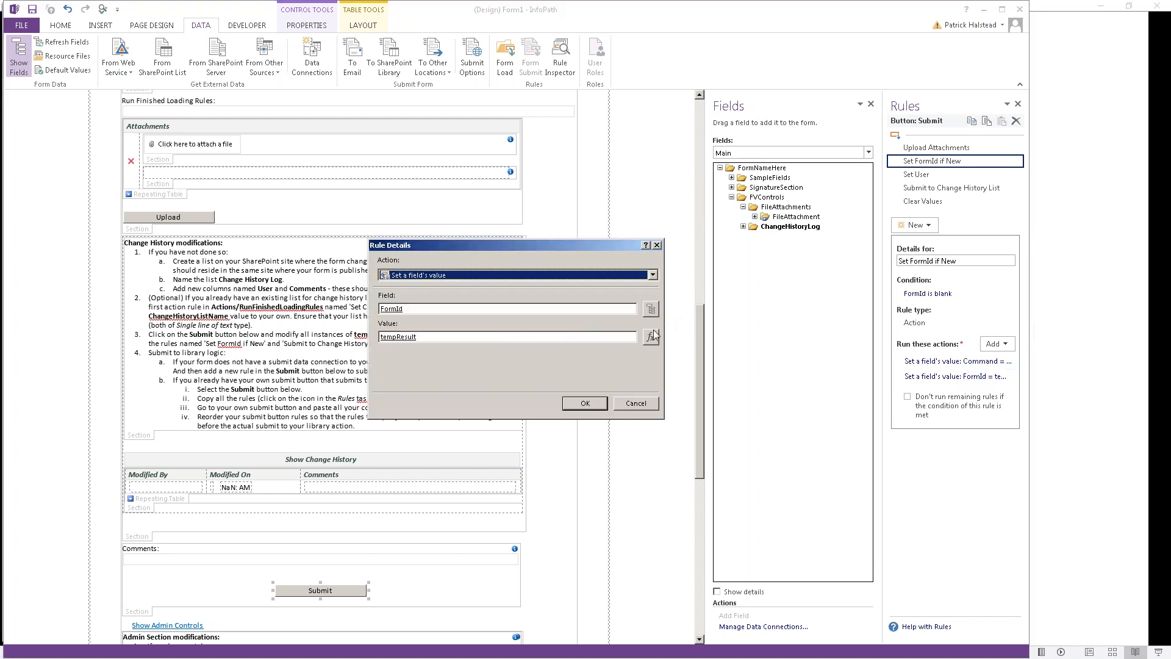
click(650, 337)
double_click(373, 299)
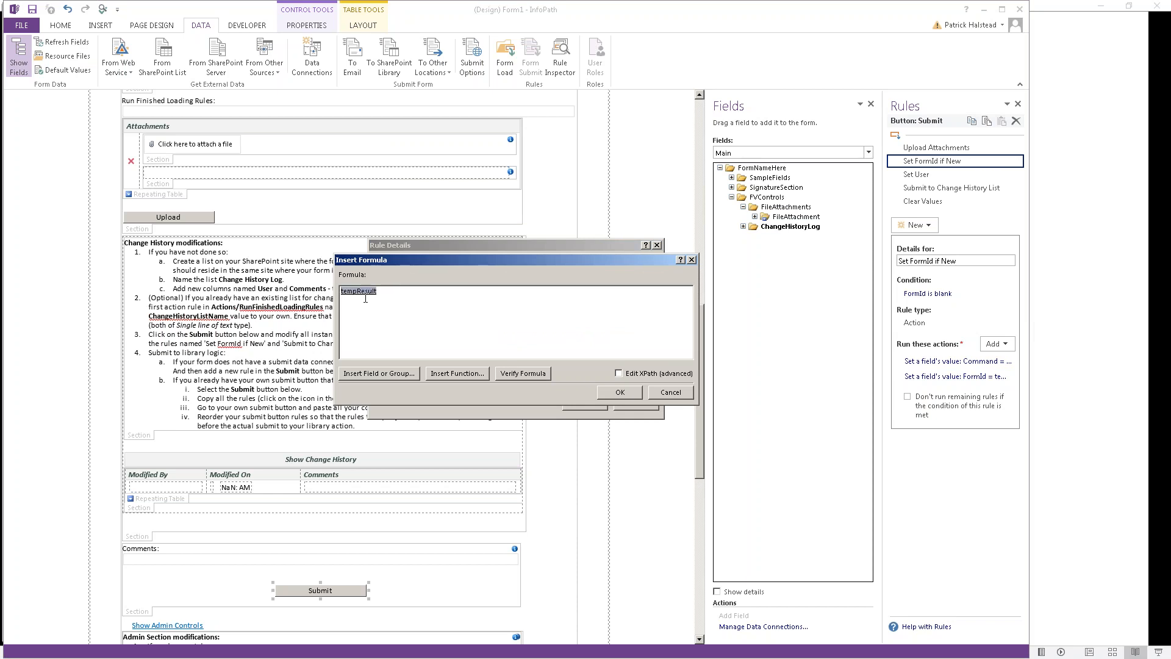
double_click(474, 328)
click(612, 395)
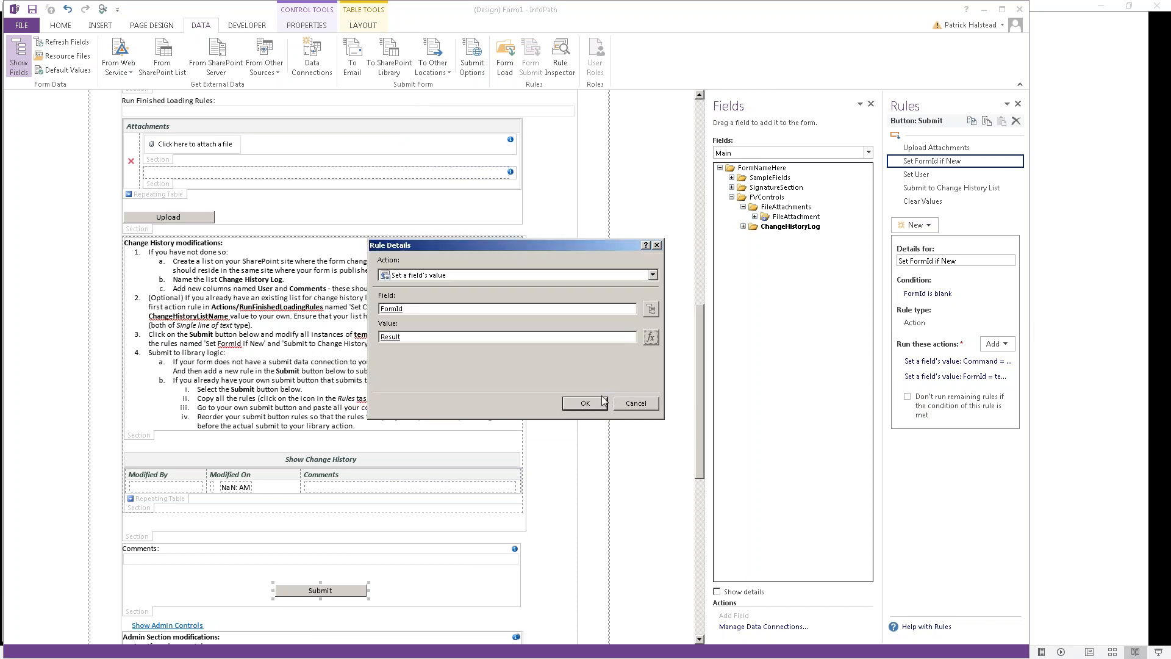
click(584, 403)
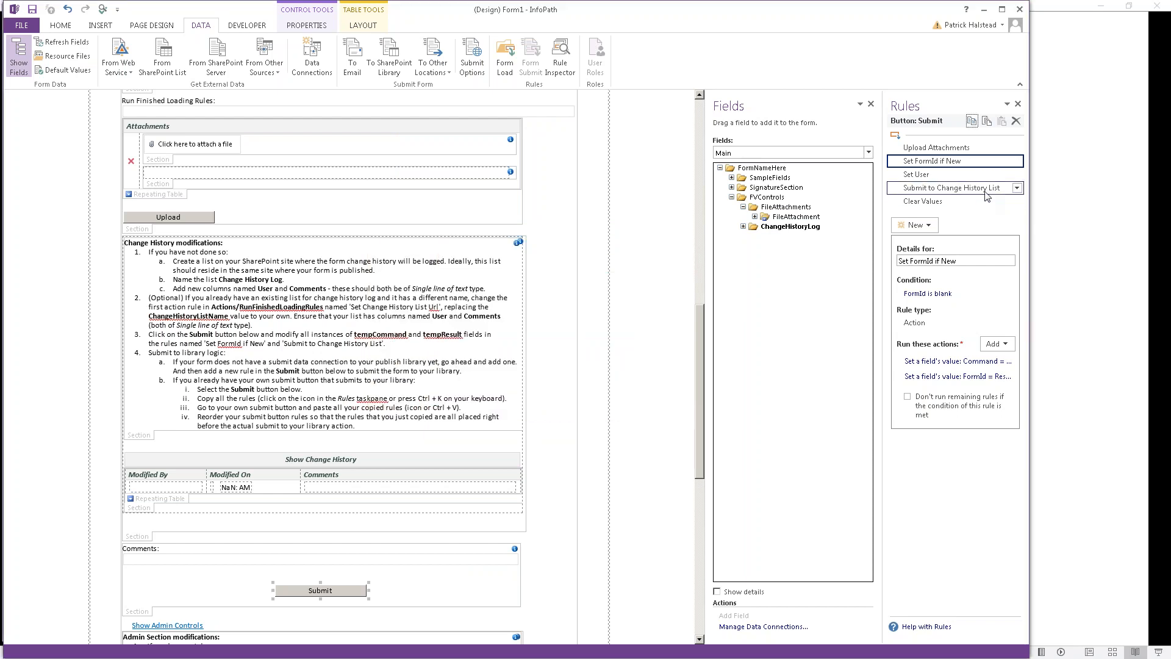
Step: Make the Submit to Change History List rule set Command instead of tempCommand
click(983, 188)
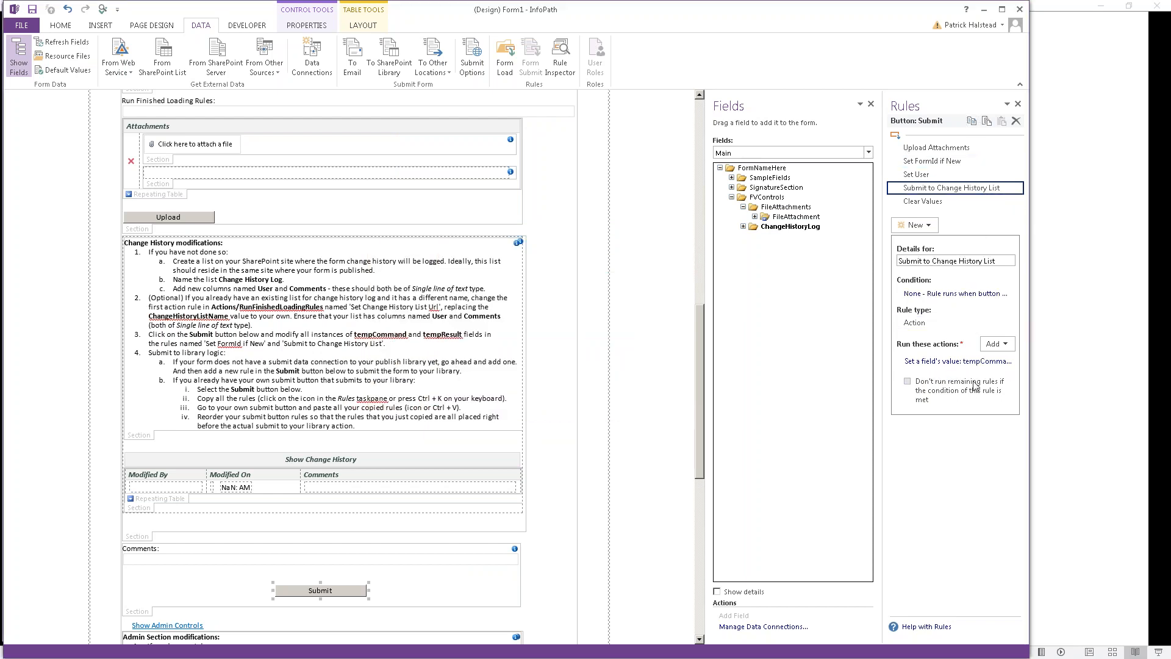
click(971, 362)
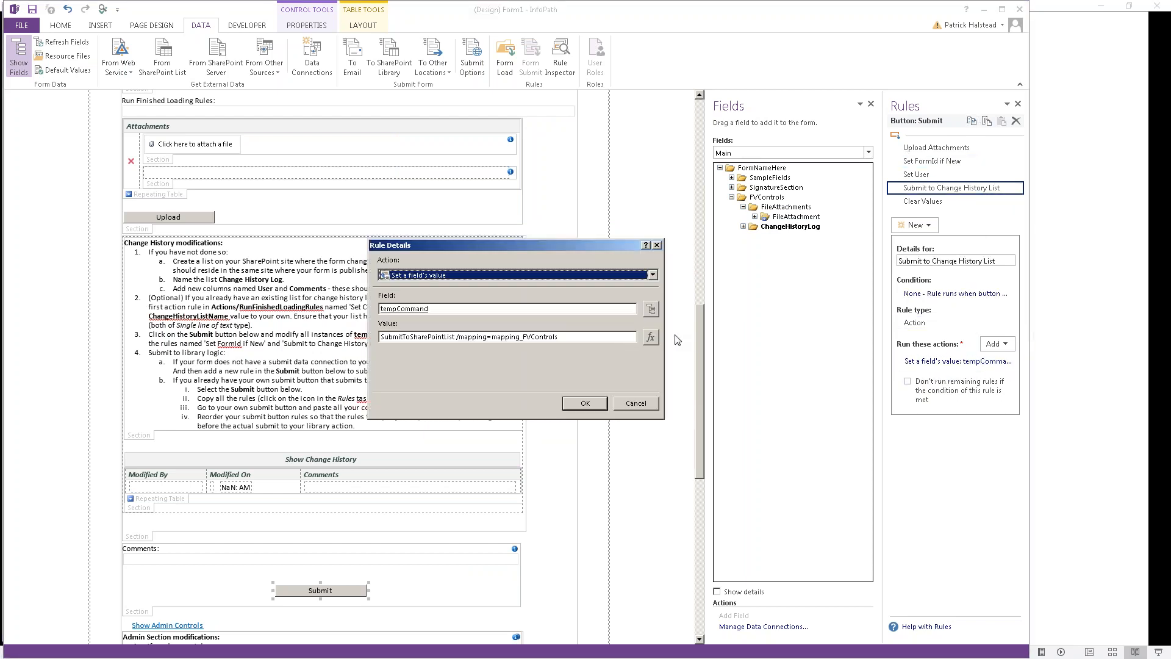
click(651, 308)
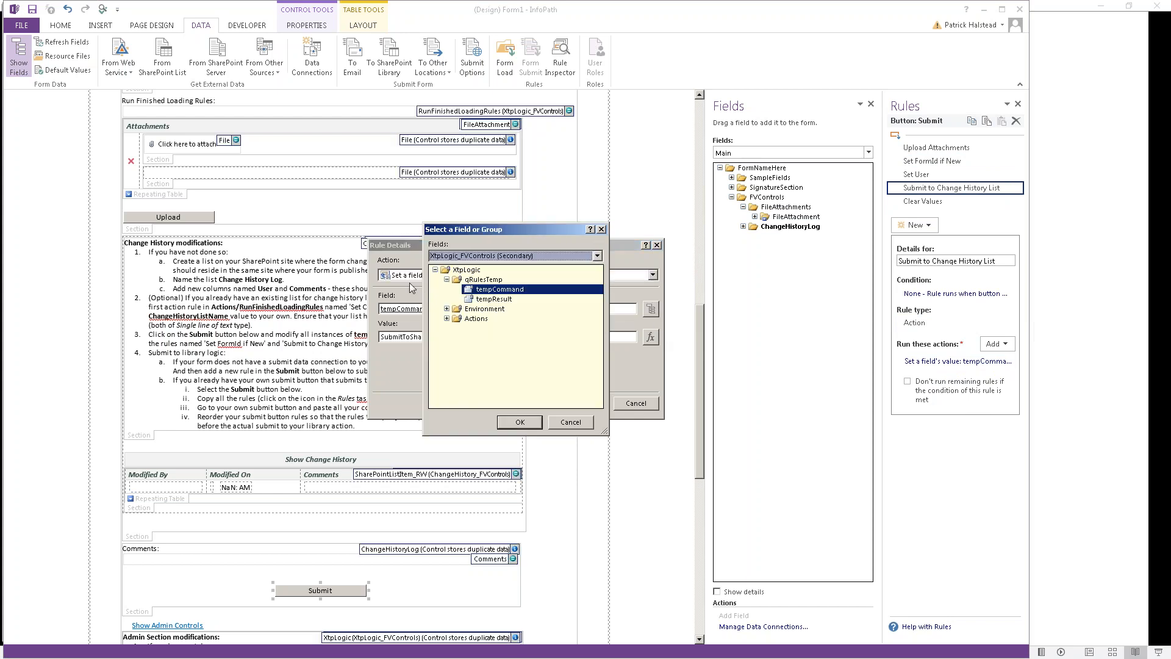
key(Up)
double_click(482, 320)
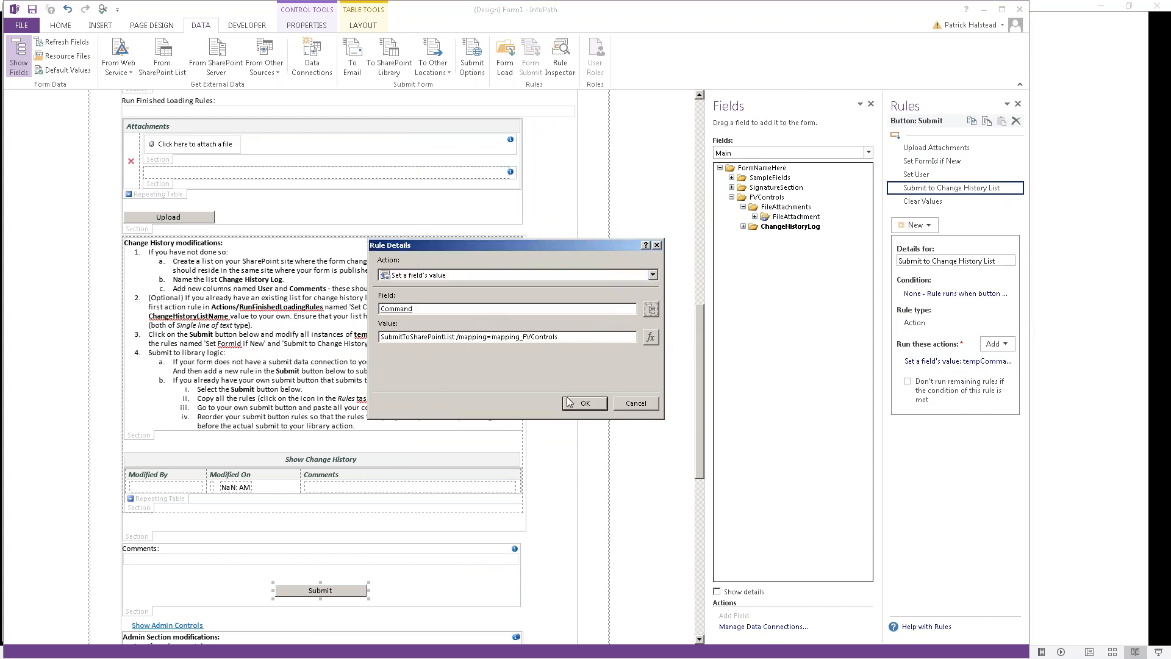
click(585, 404)
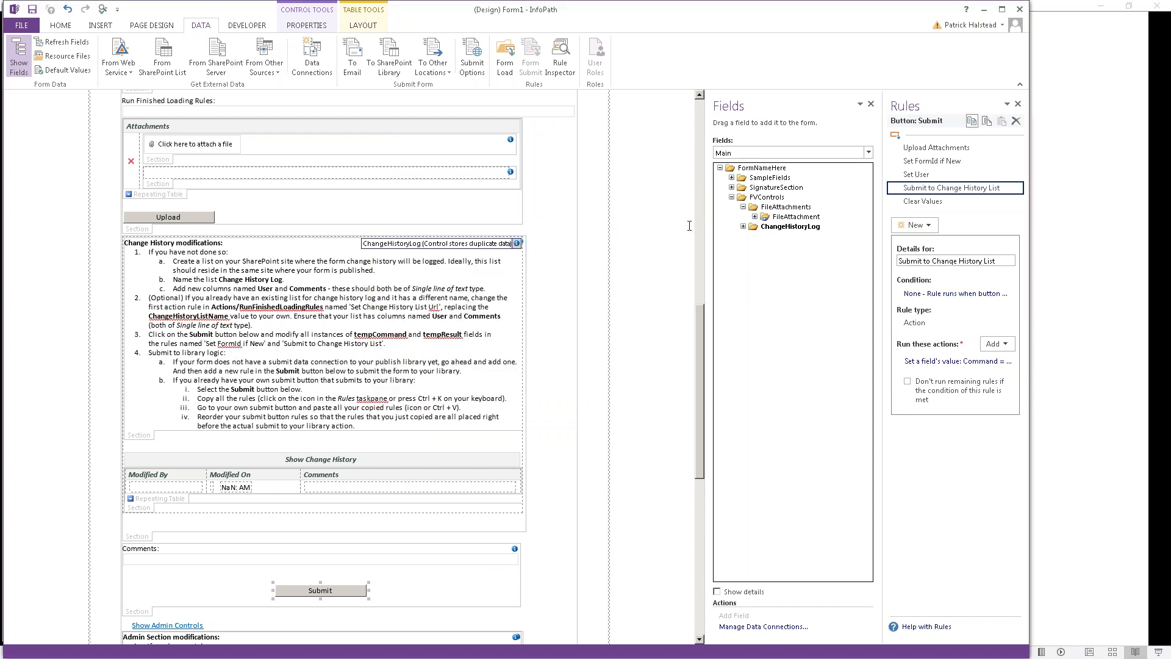
Step: Copy all rules from the upper Submit button onto the bottom Submit button, then delete the upper one
click(987, 125)
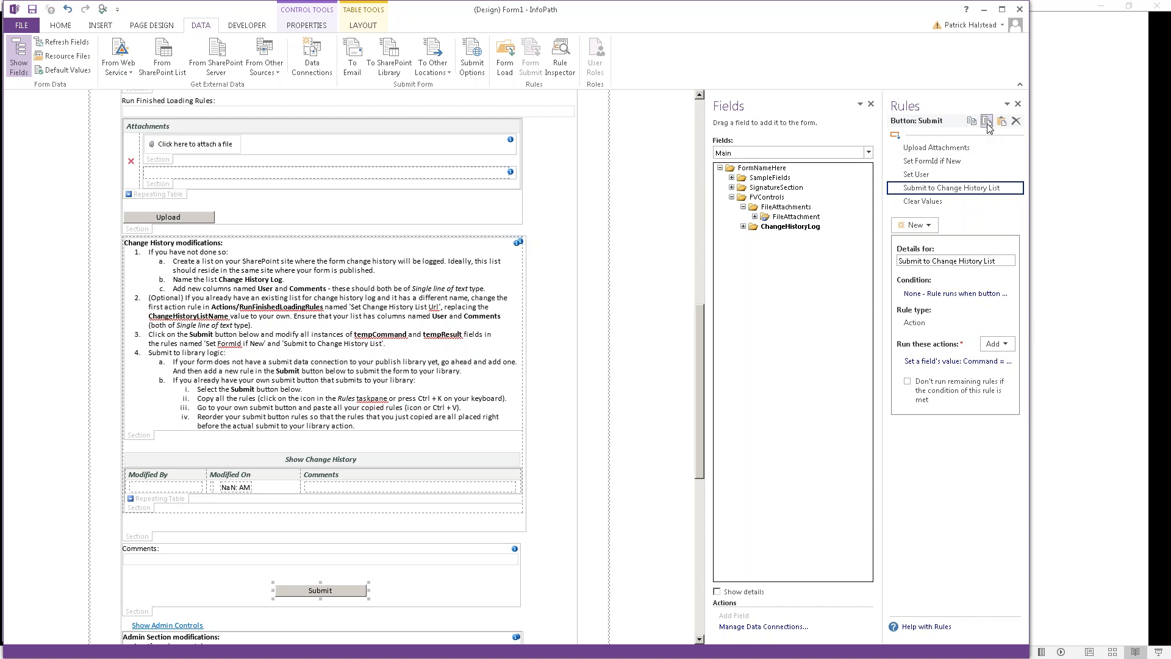
click(938, 152)
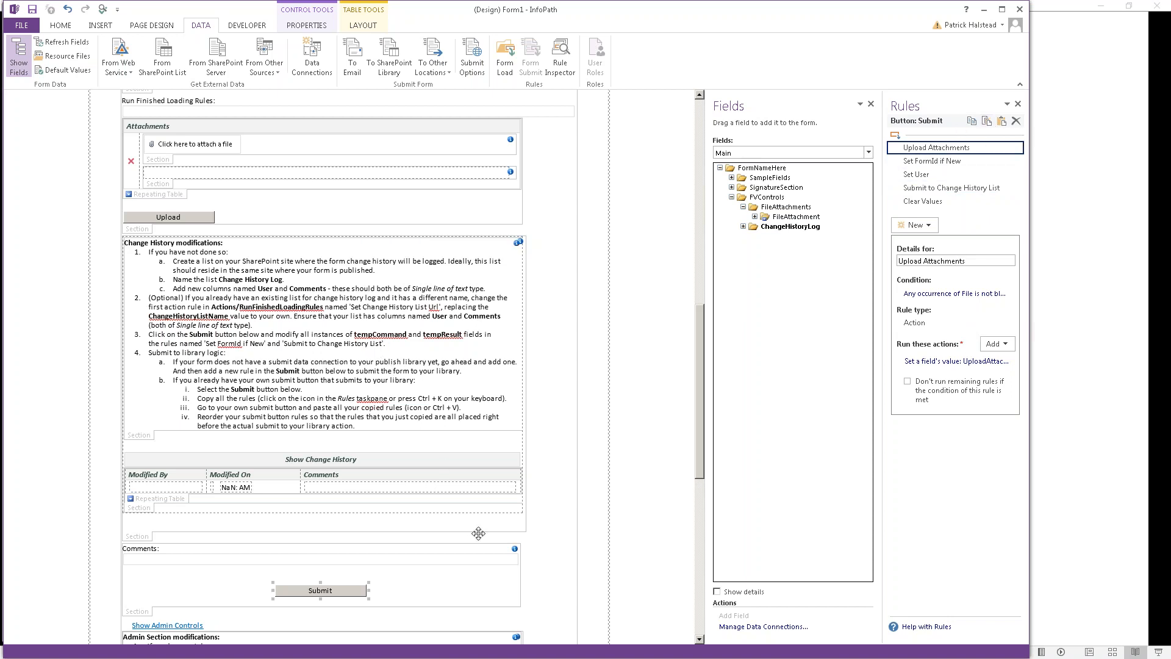
click(701, 599)
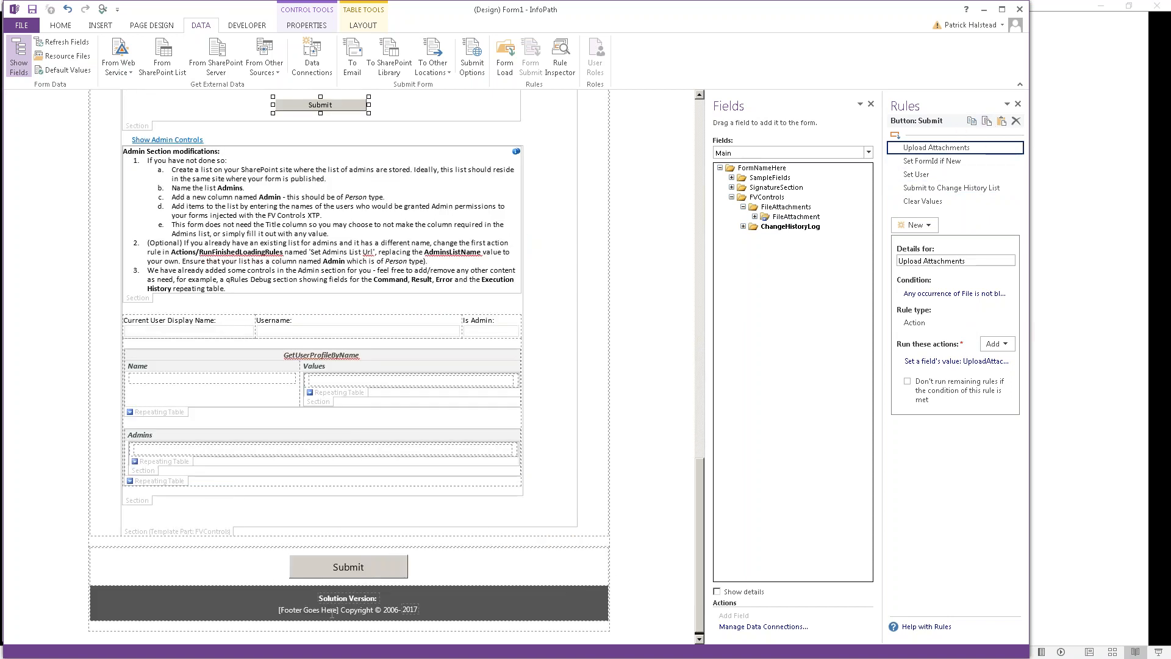
click(329, 571)
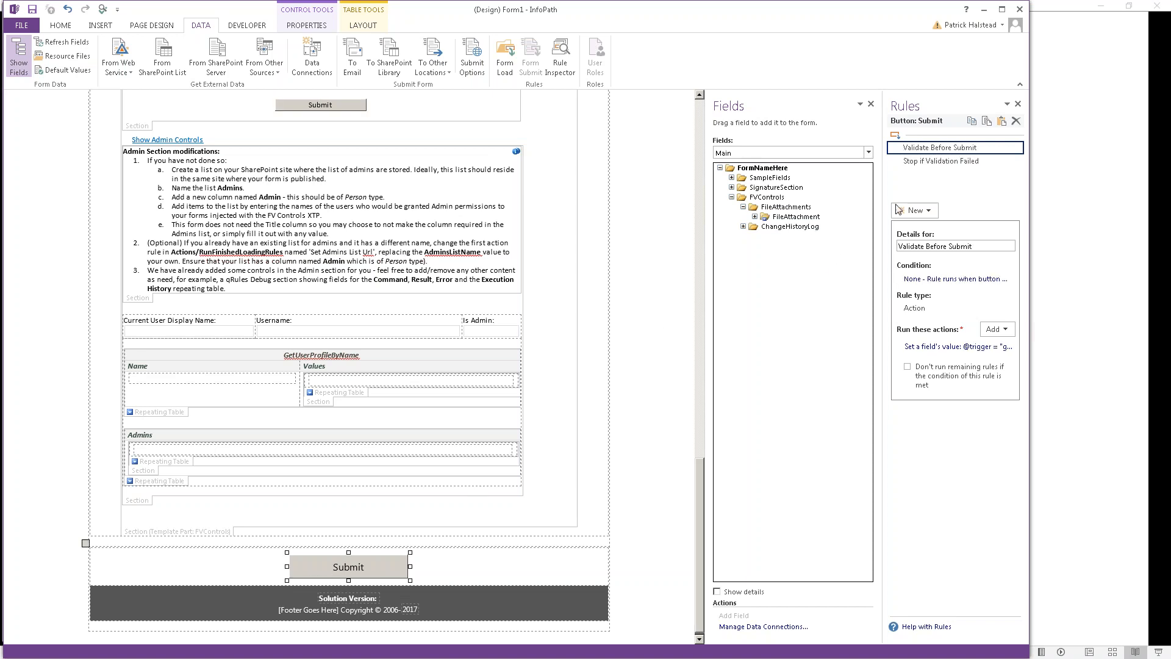
click(1001, 121)
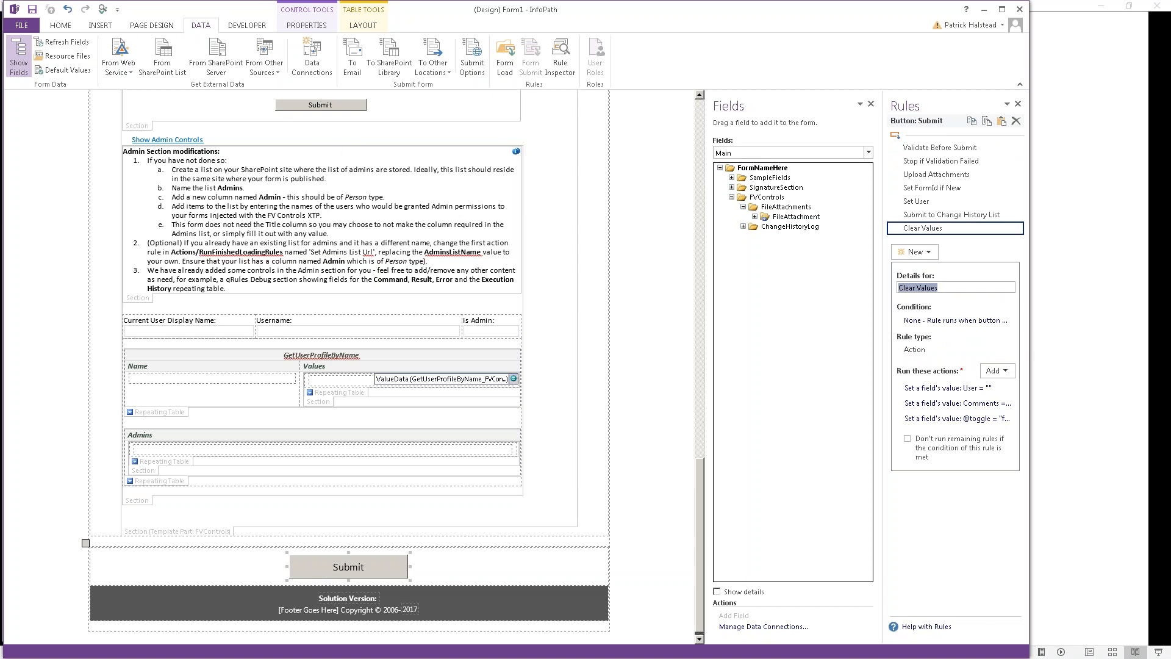
click(316, 107)
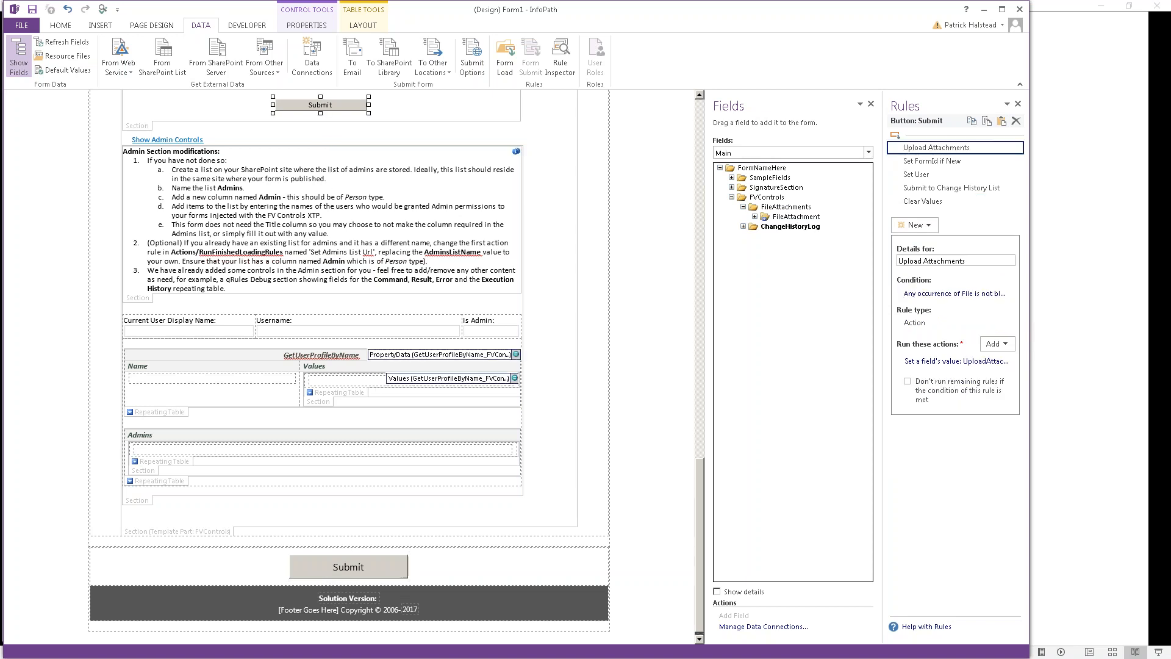
key(Delete)
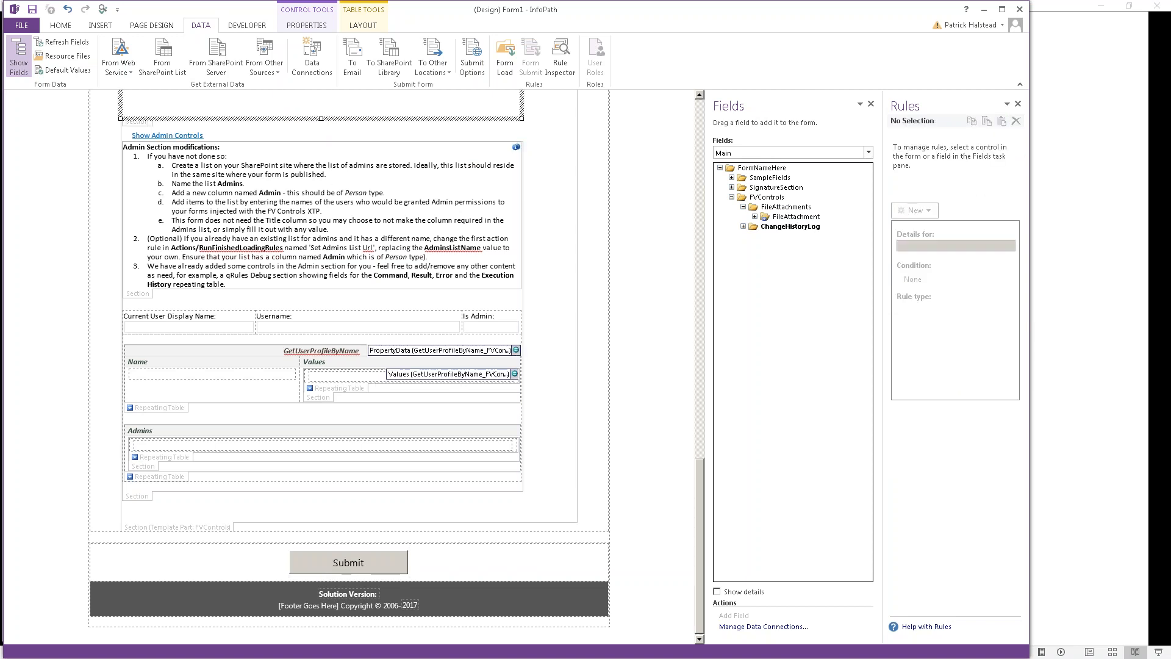
Step: Delete the leftover blank space from the Comments section
scroll(348, 366, up, 5)
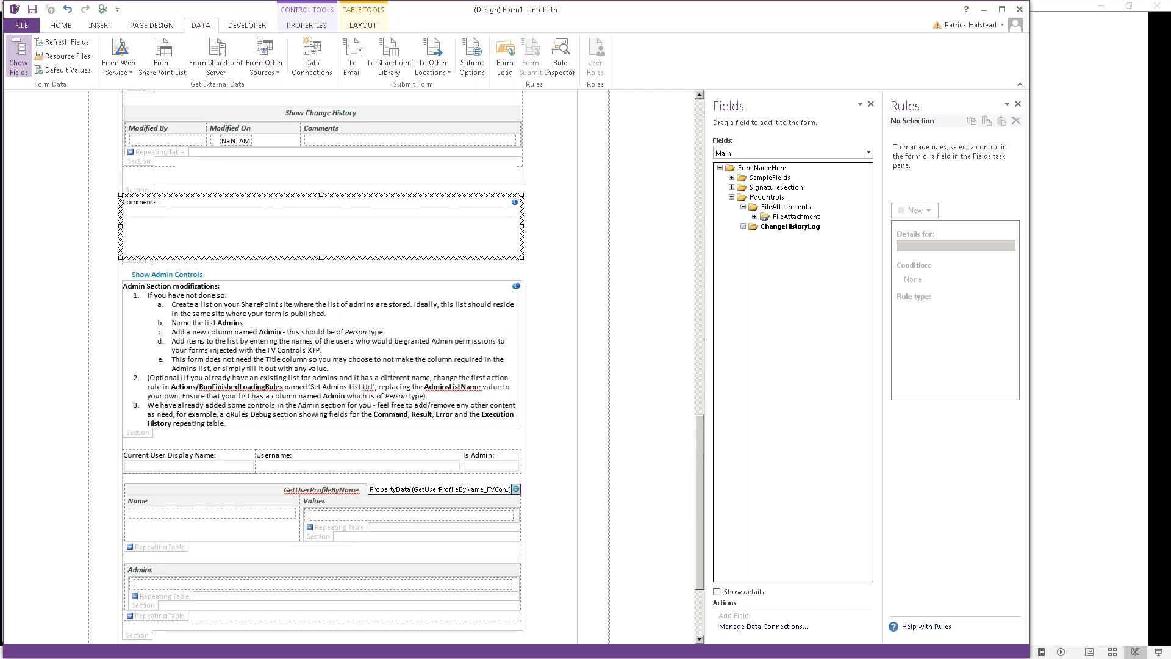
key(Delete)
key(Delete)
key(Delete)
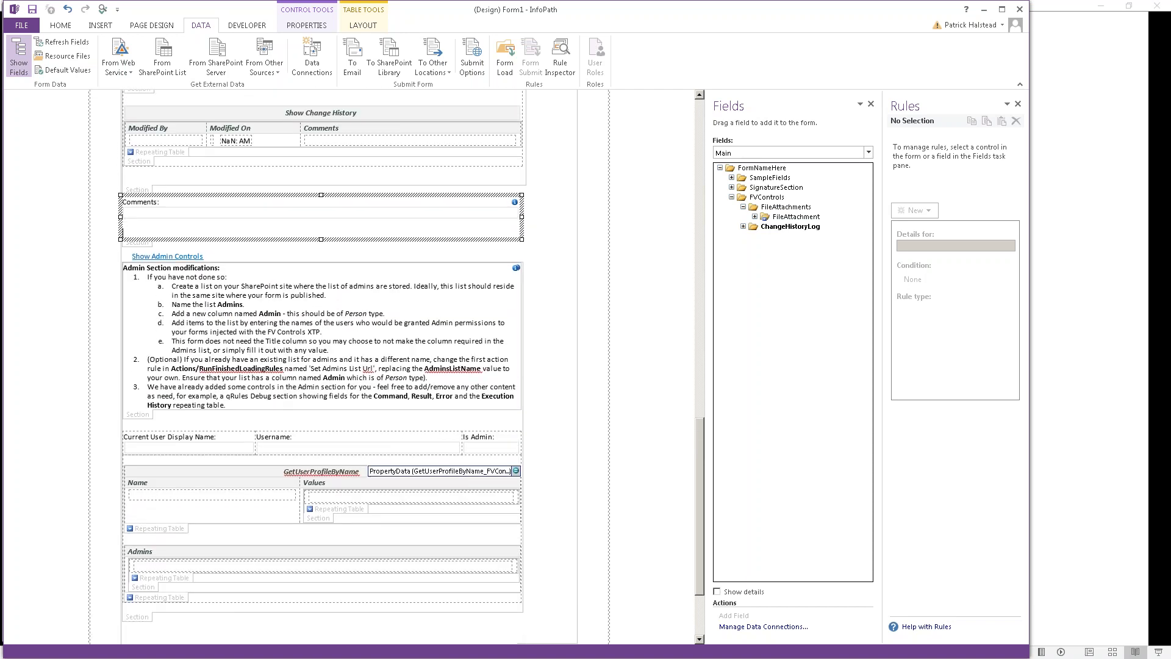
key(Delete)
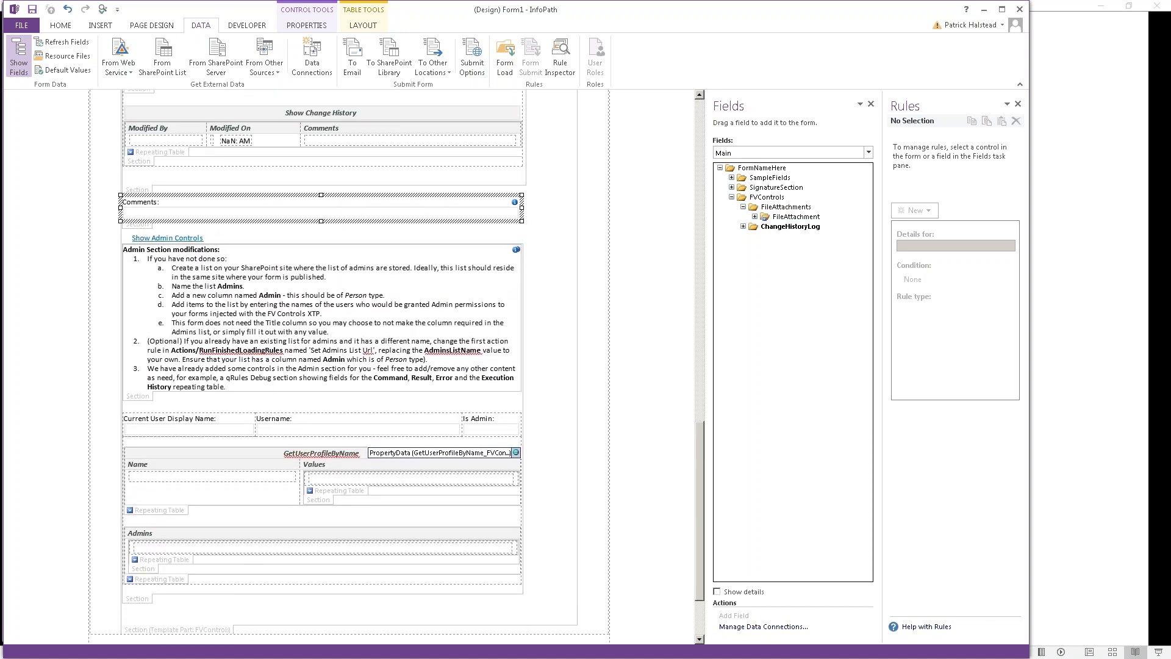
scroll(348, 366, up, 1)
scroll(149, 210, up, 2)
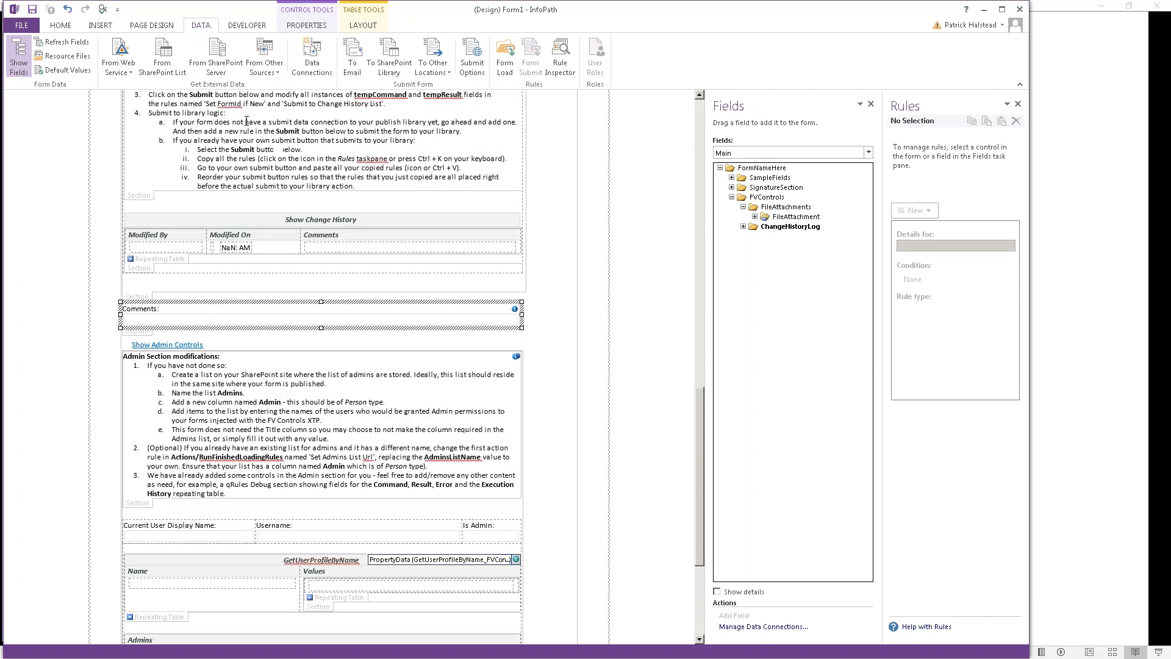
Step: Select the Change History section to check its rules, then the Admin Section instructions
click(150, 211)
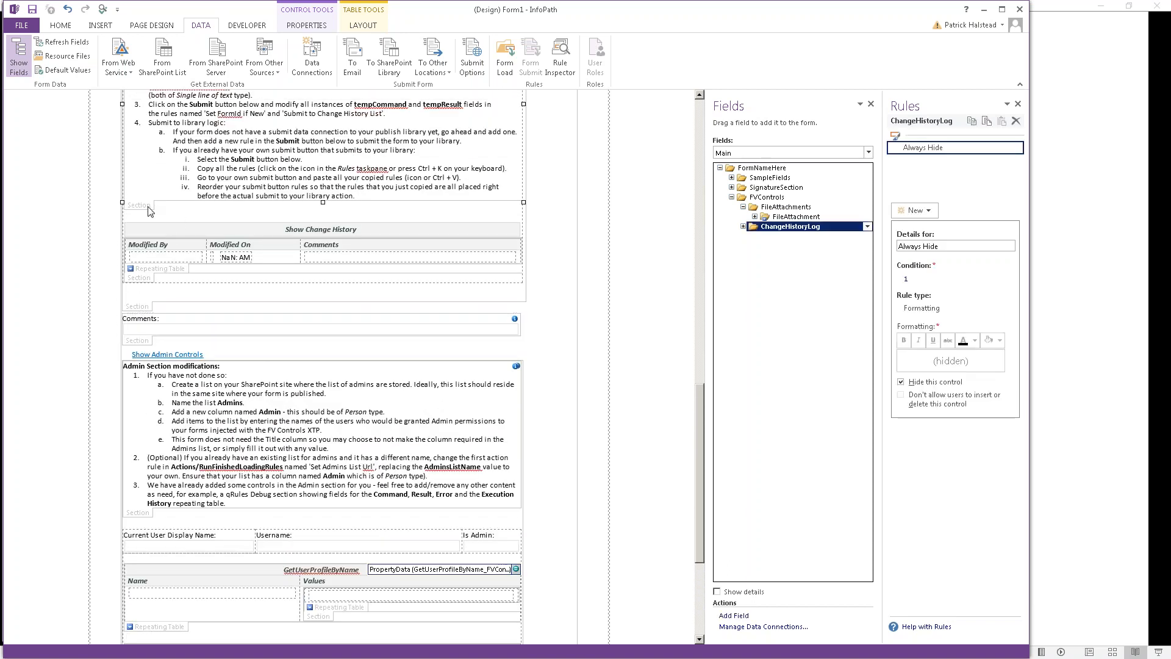
scroll(246, 180, up, 2)
click(206, 215)
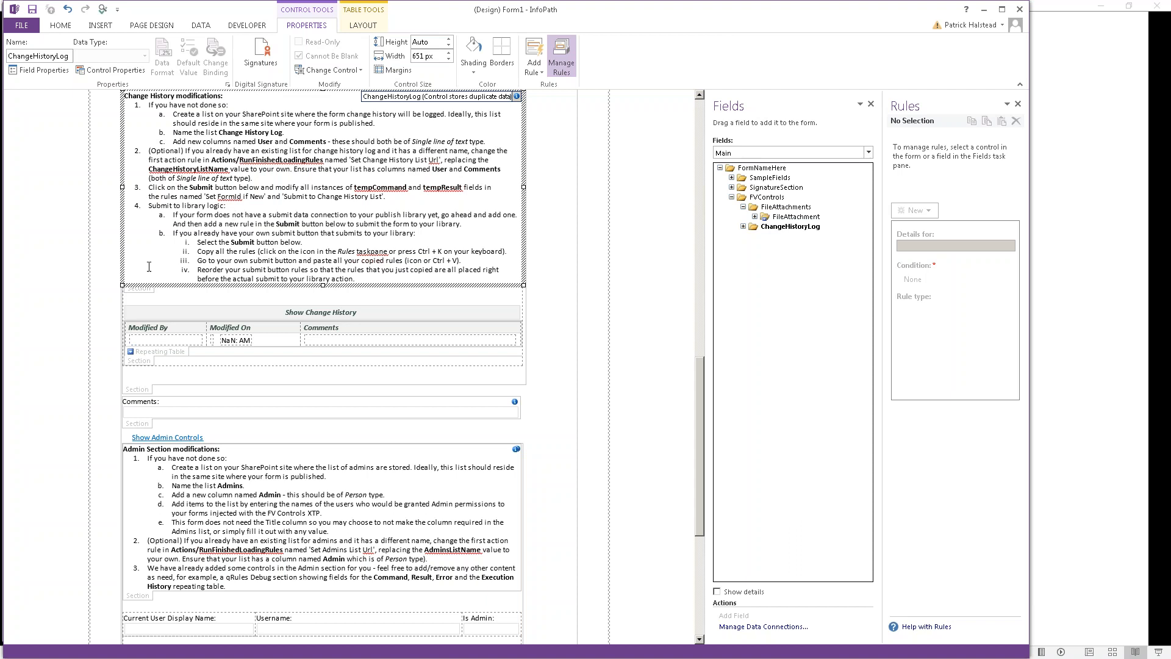
click(145, 297)
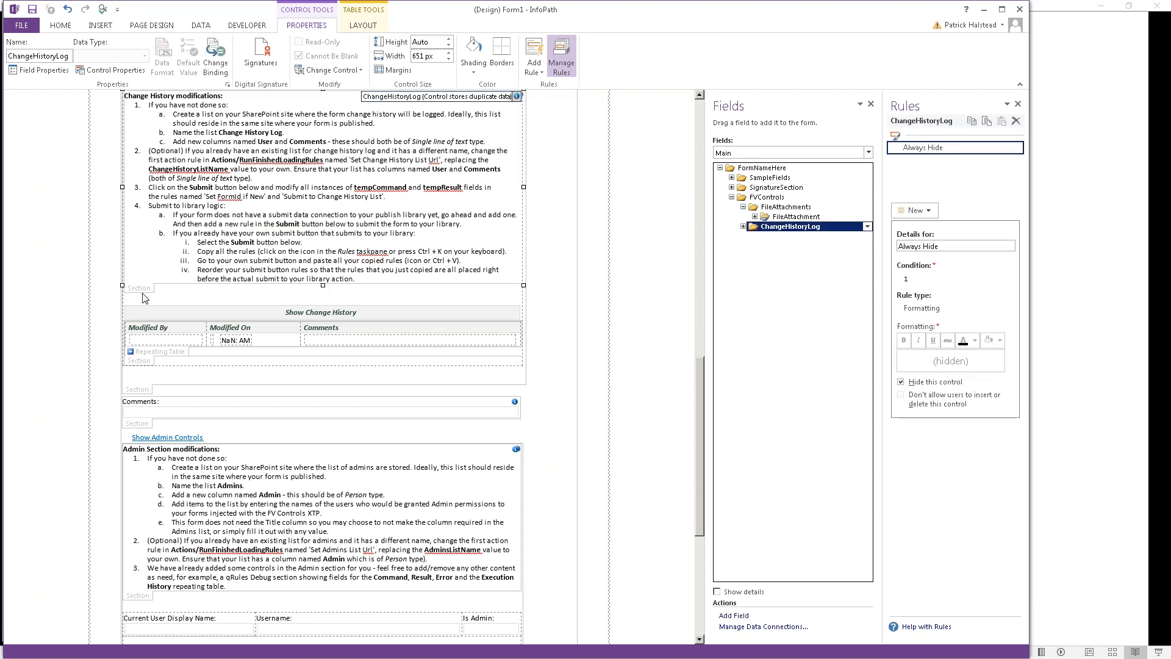
scroll(144, 298, down, 5)
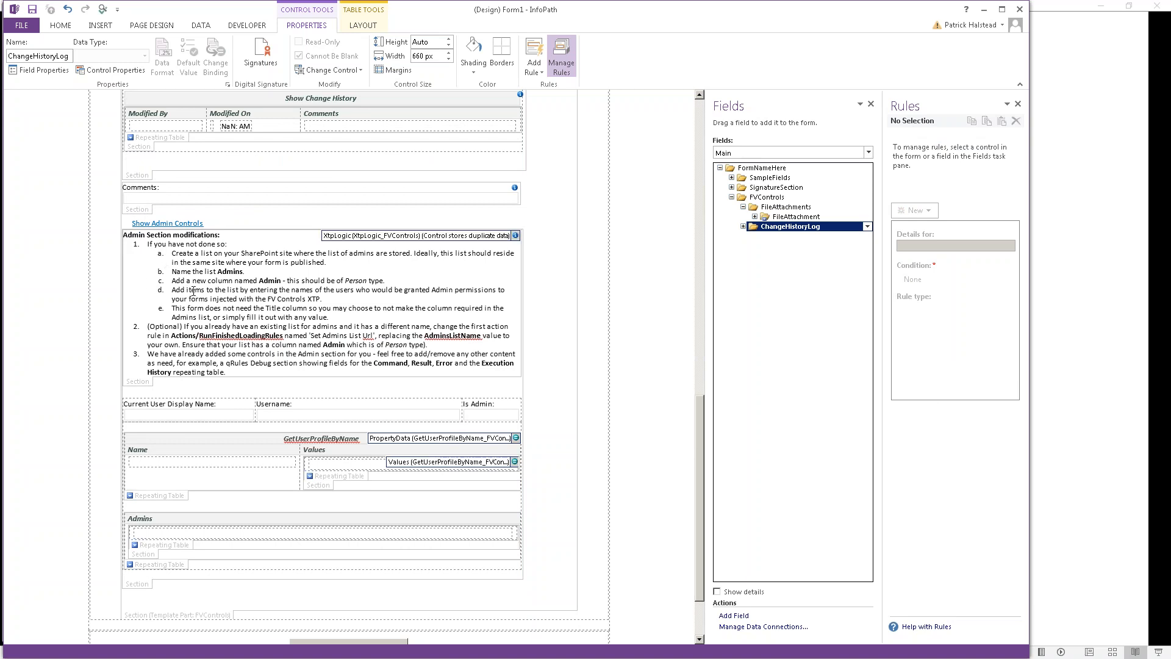
click(228, 291)
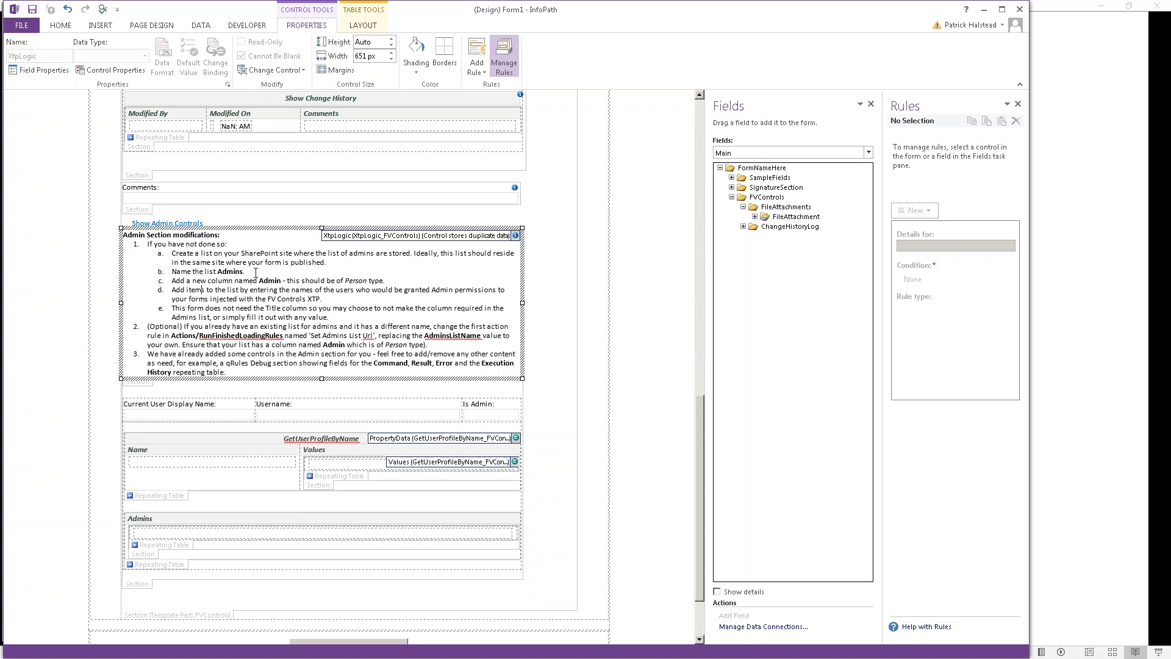
Step: Delete the admin instruction items, including the (Optional) item, then the whole admin help notes section
click(283, 280)
key(ctrl+shift+Down)
key(ctrl+shift+Down)
key(ctrl+shift+Down)
key(ctrl+shift+Down)
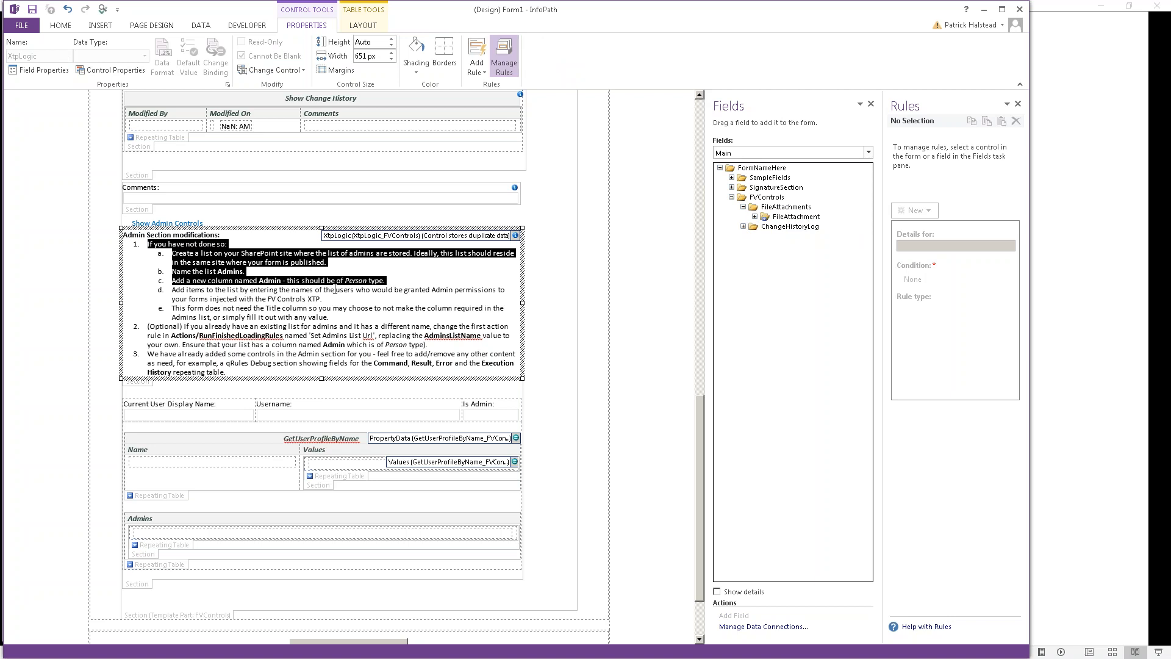
key(ctrl+shift+Down)
key(shift+Down)
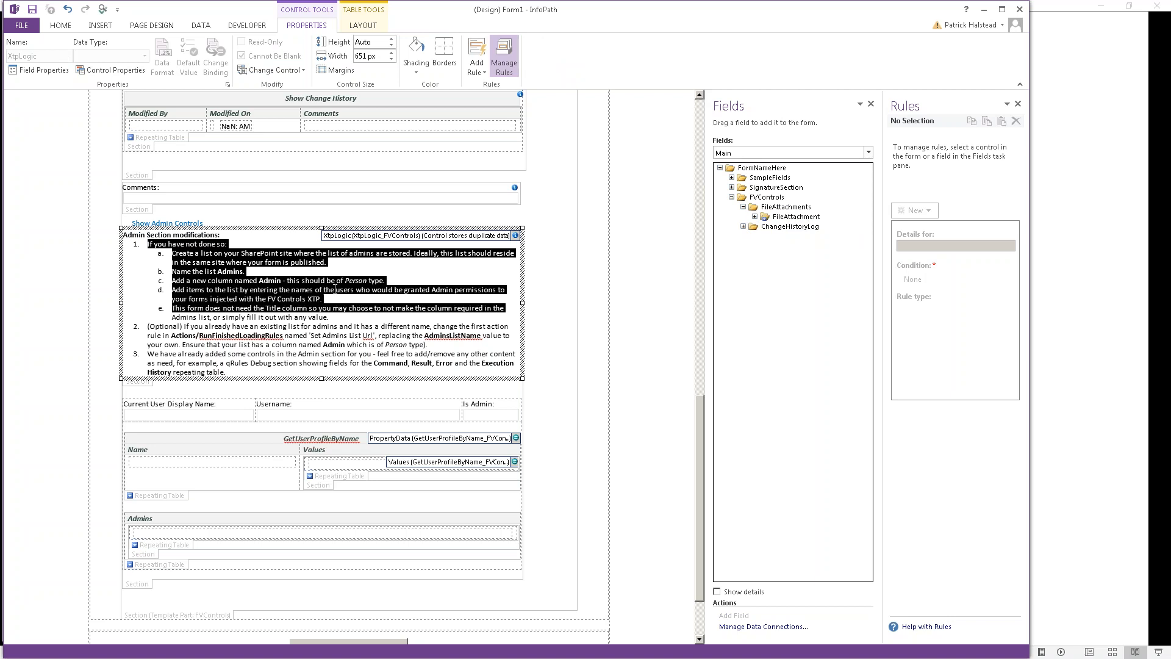
key(shift+Down)
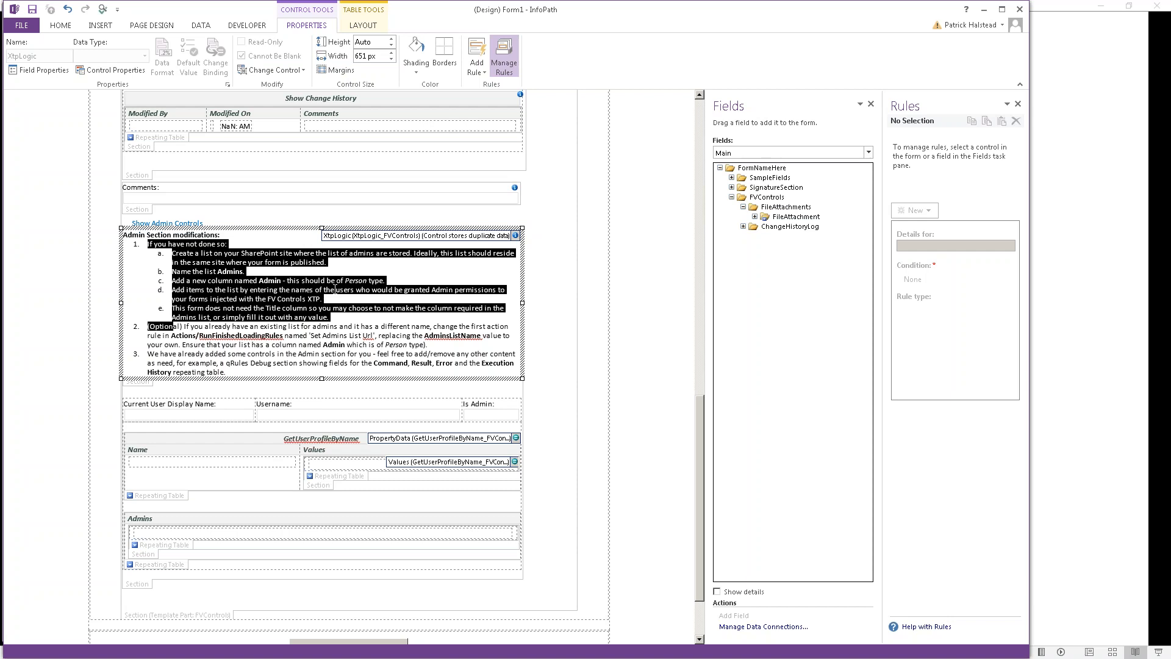
key(shift+Left)
key(shift+Left)
key(shift+Left)
key(shift+Left)
key(shift+Left)
key(shift+Left)
key(shift+Left)
key(Delete)
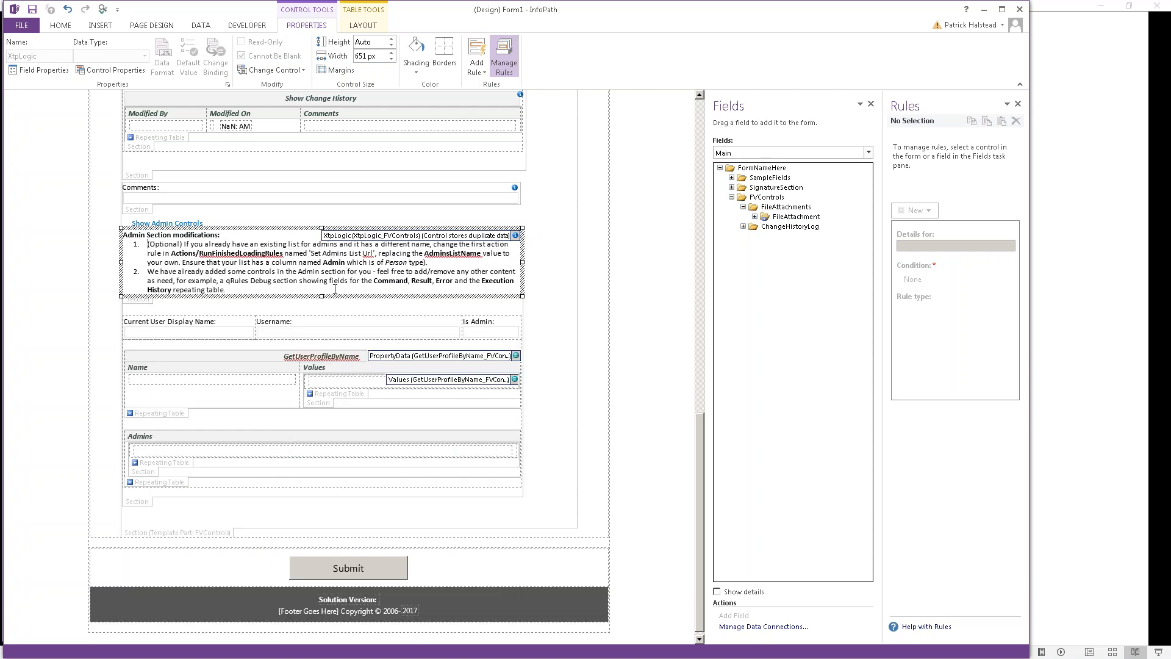
key(shift+Down)
key(shift+Down)
key(shift+Down)
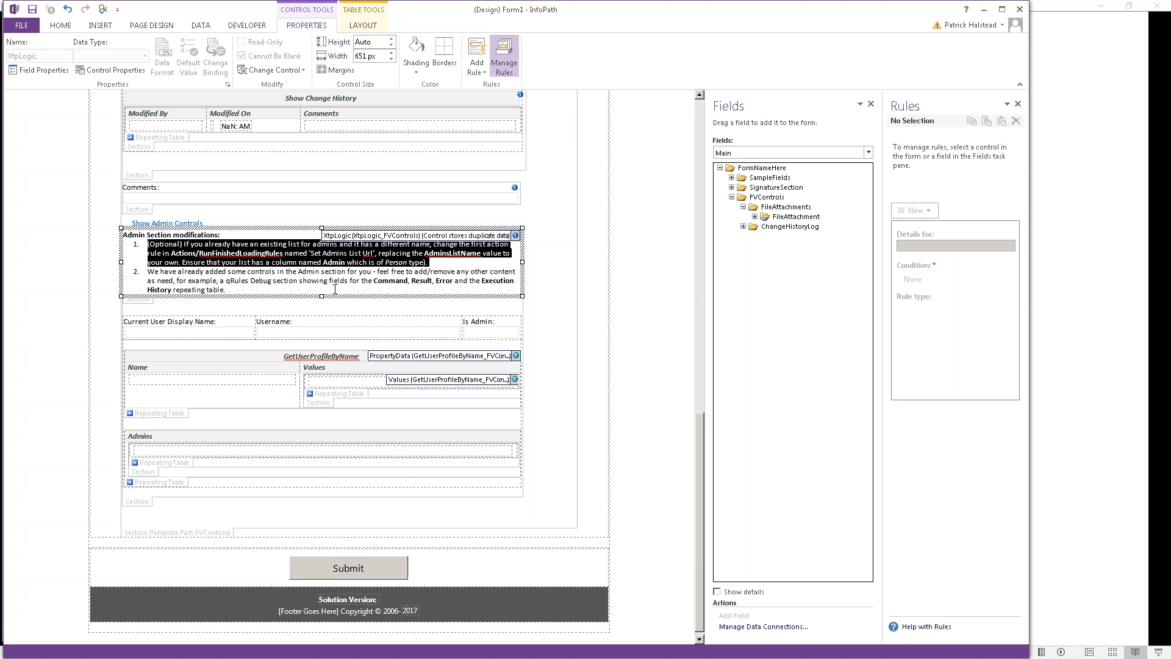
key(Delete)
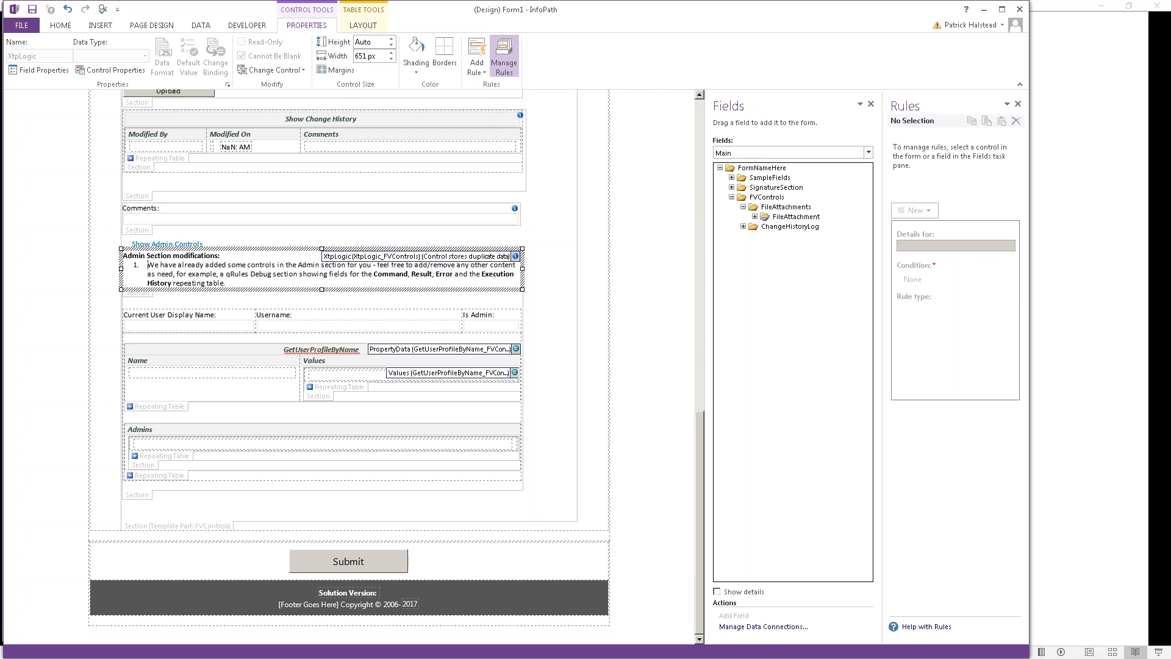
click(143, 298)
key(Delete)
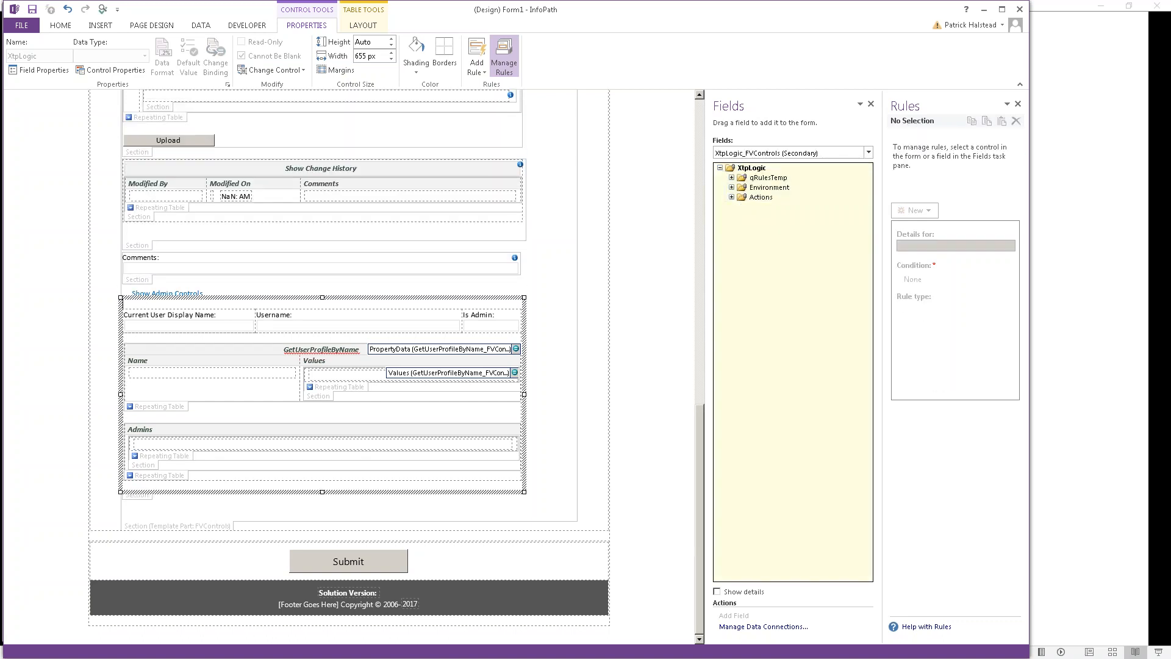
click(134, 493)
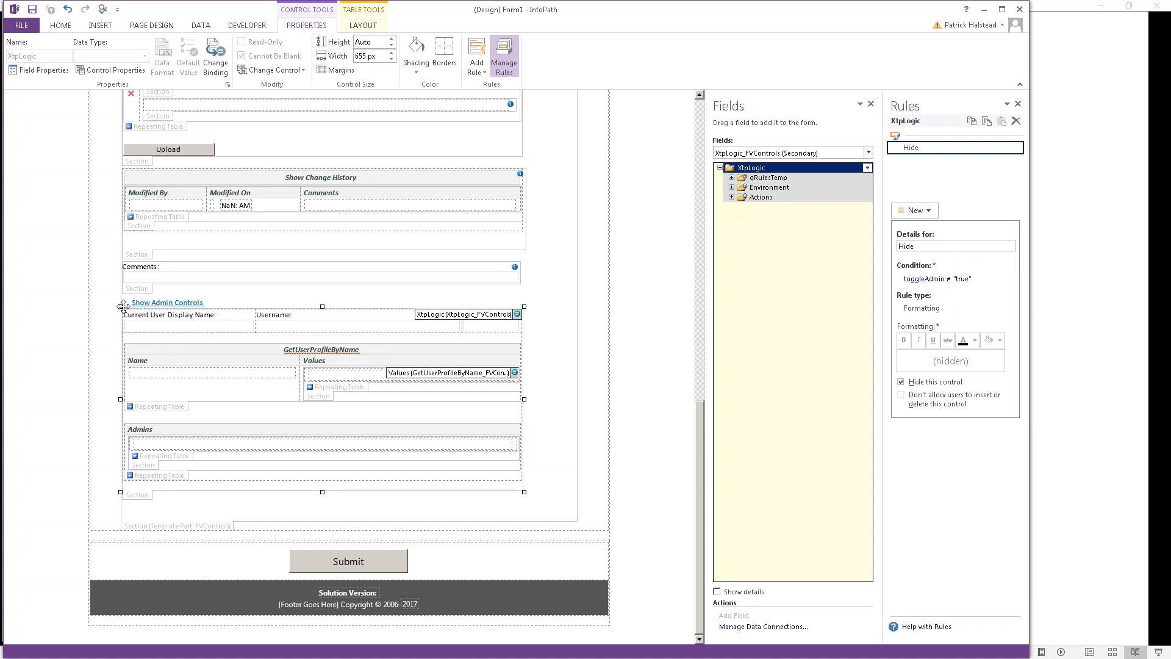
click(182, 307)
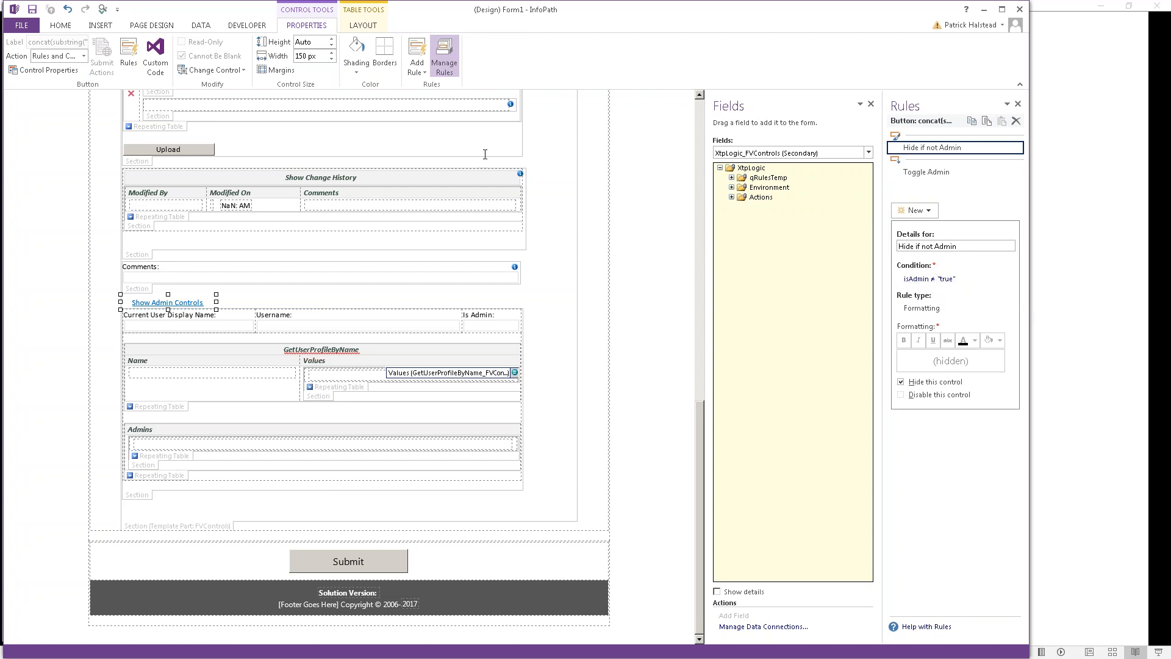
click(701, 111)
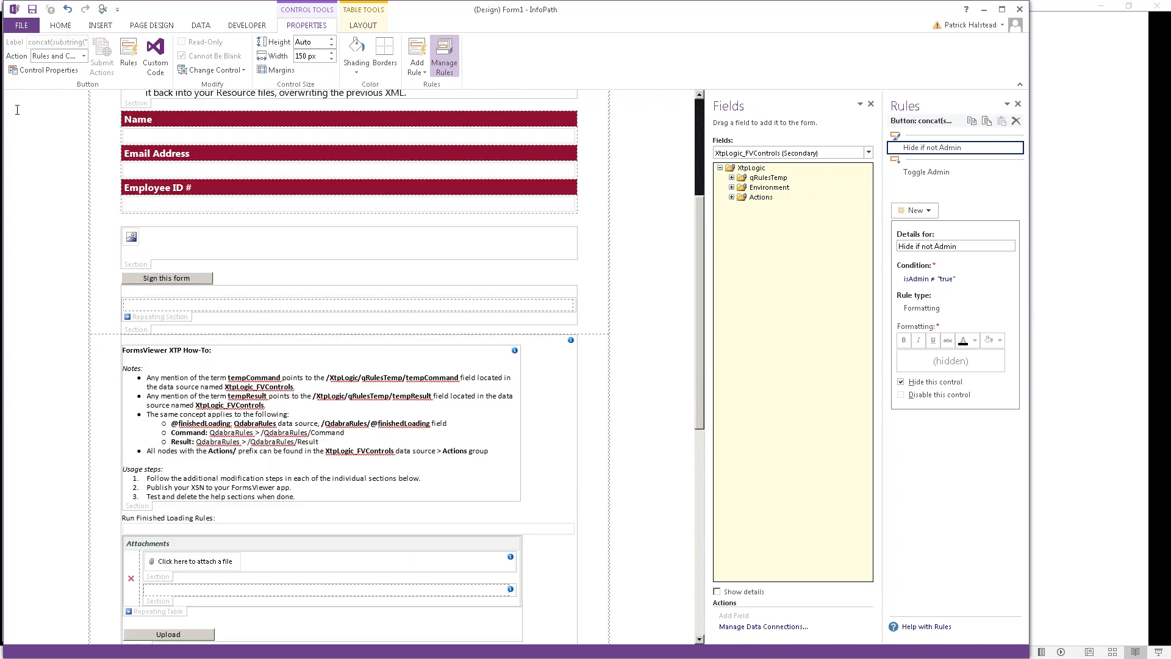
Step: Save the form template as FV_Starter_Simple_AFTER3.xsn in the 2018-09-24 folder, then switch to Chrome
click(35, 26)
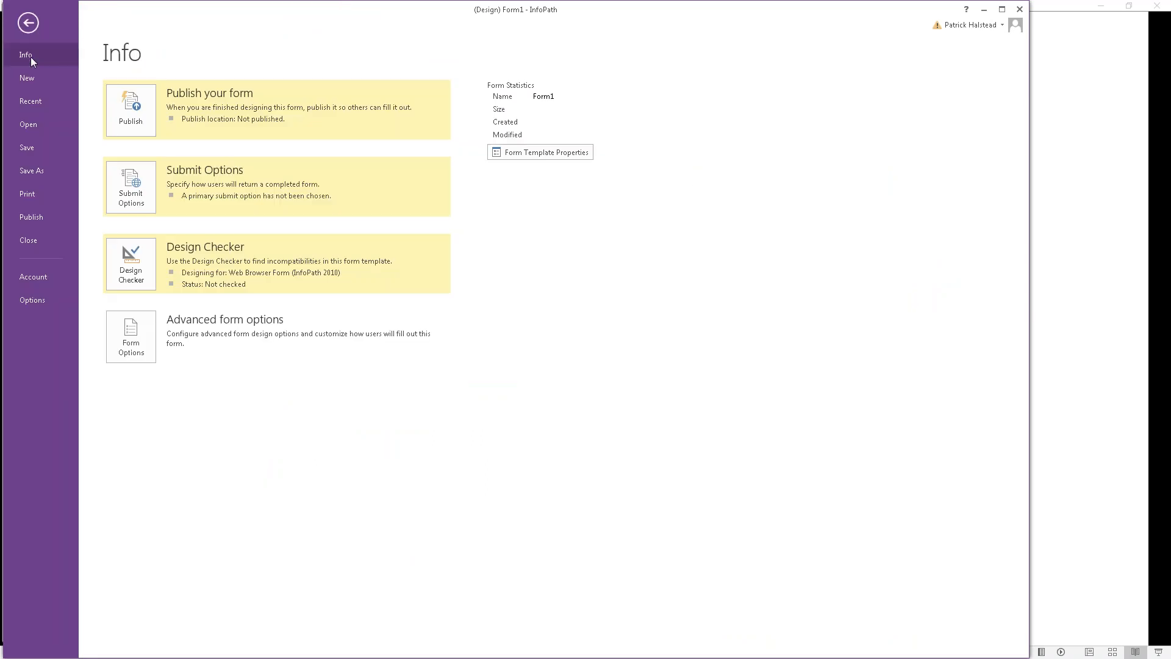
click(29, 172)
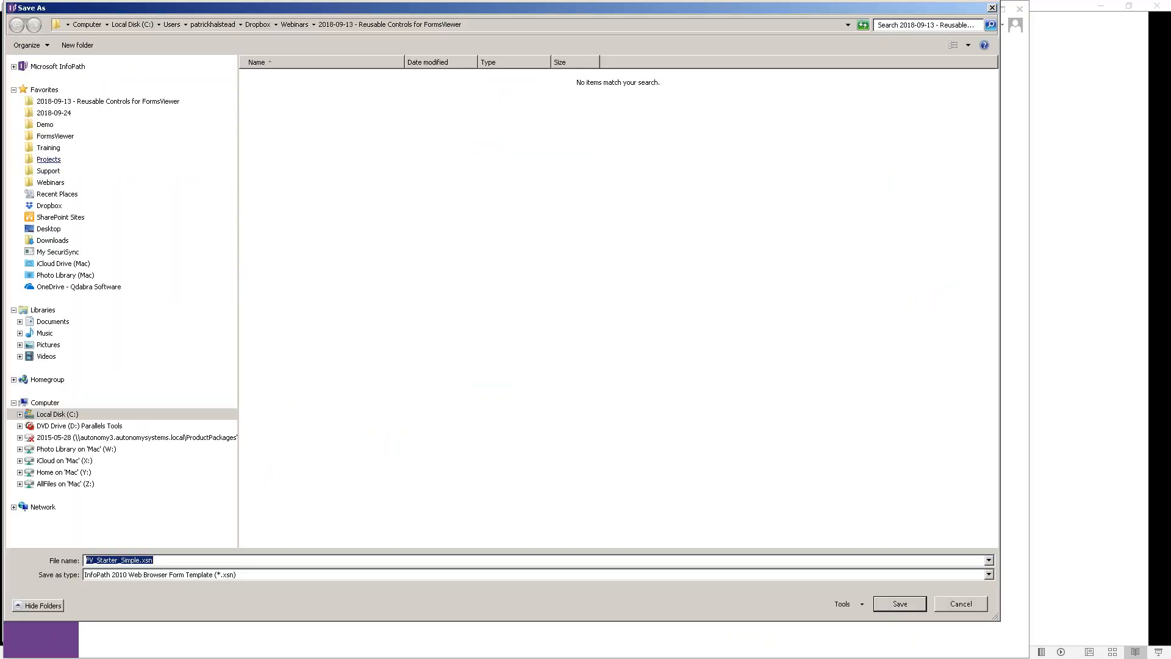
click(55, 114)
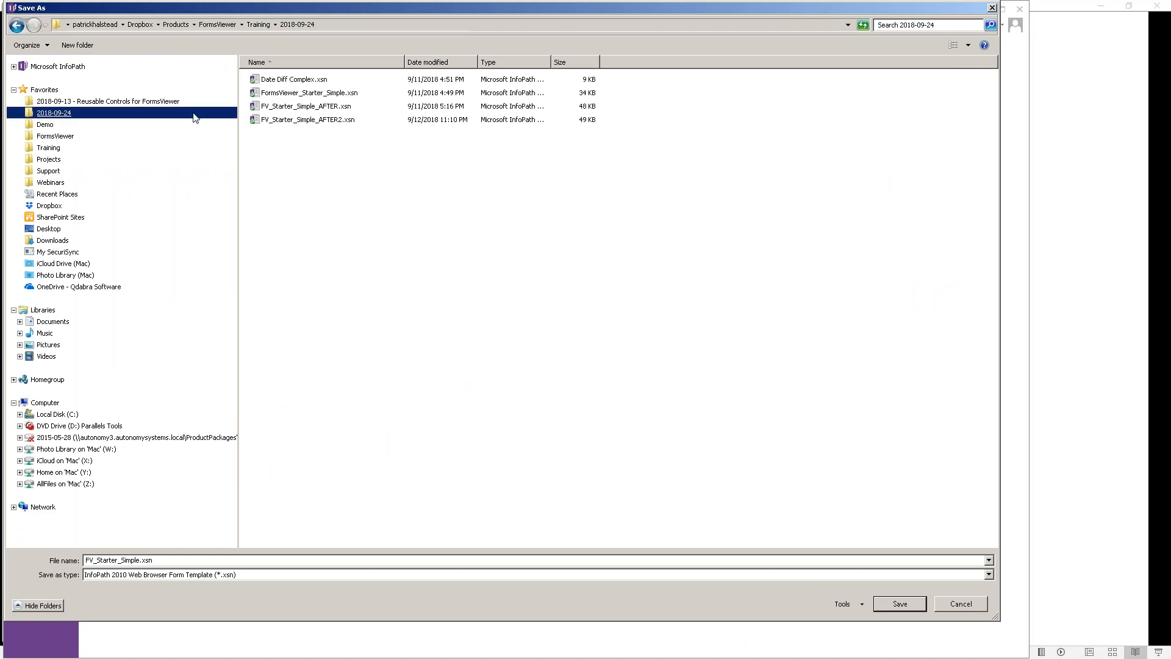
click(330, 121)
click(187, 559)
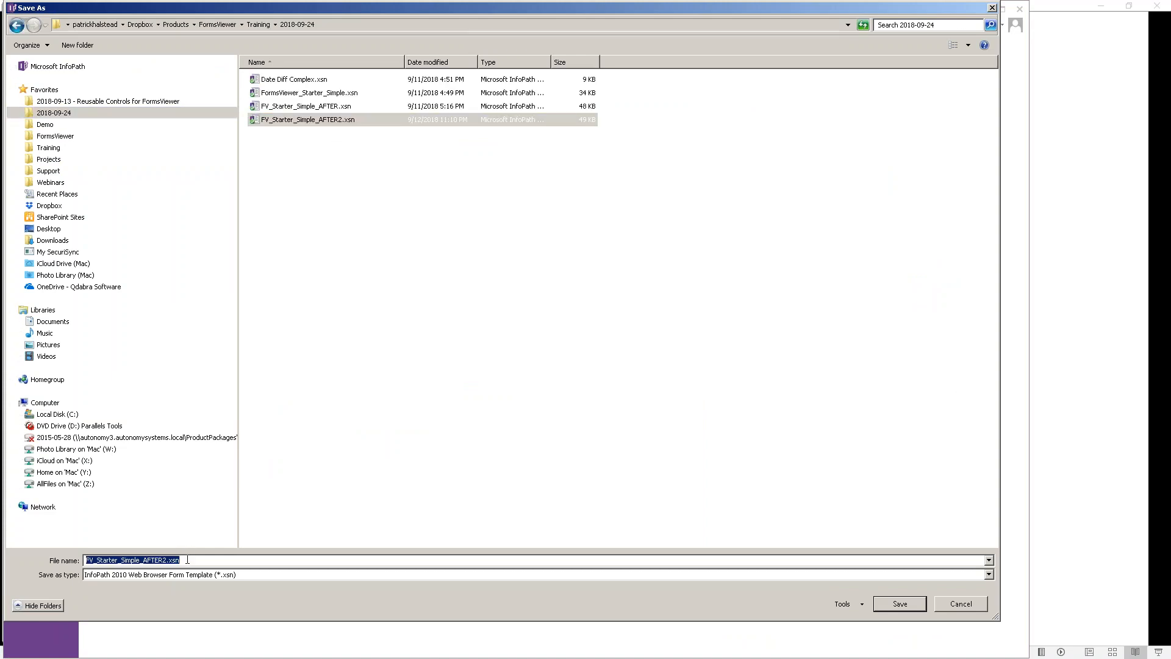
click(188, 559)
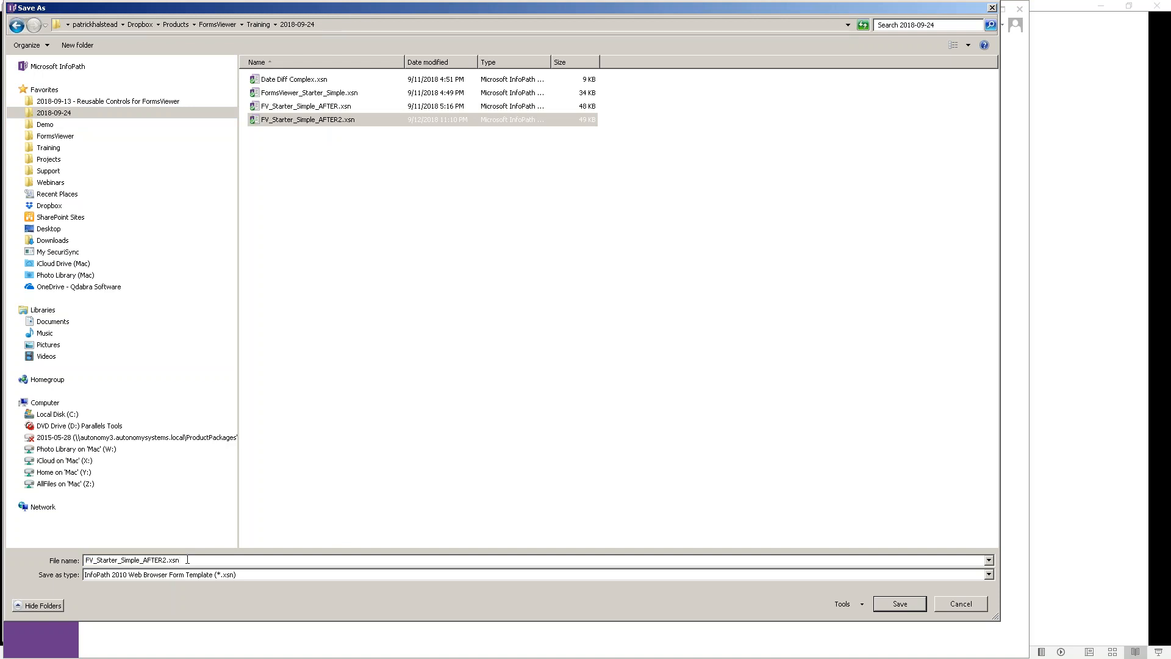
key(BackSpace)
text(3)
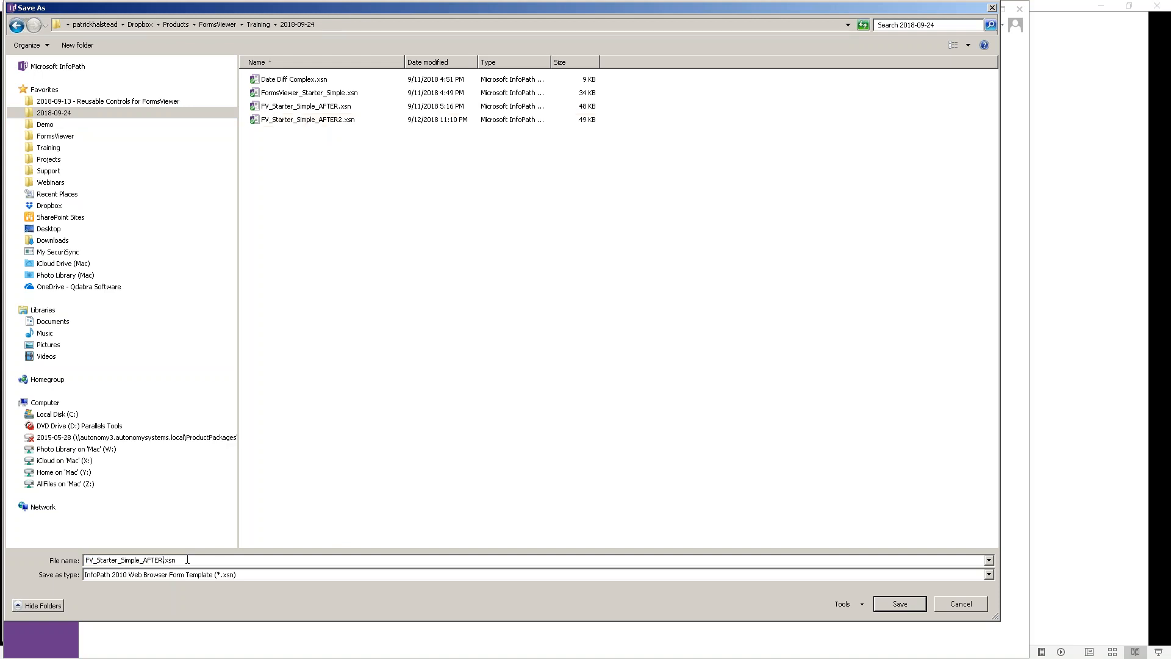
key(ctrl+a)
key(Return)
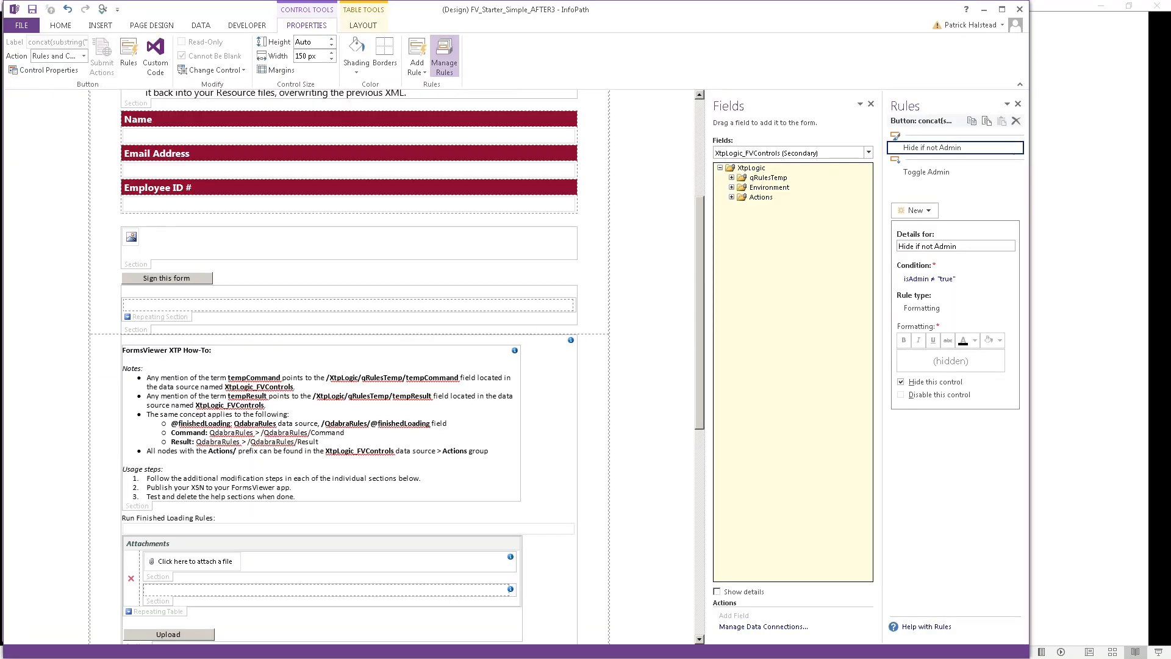
key(alt+Tab)
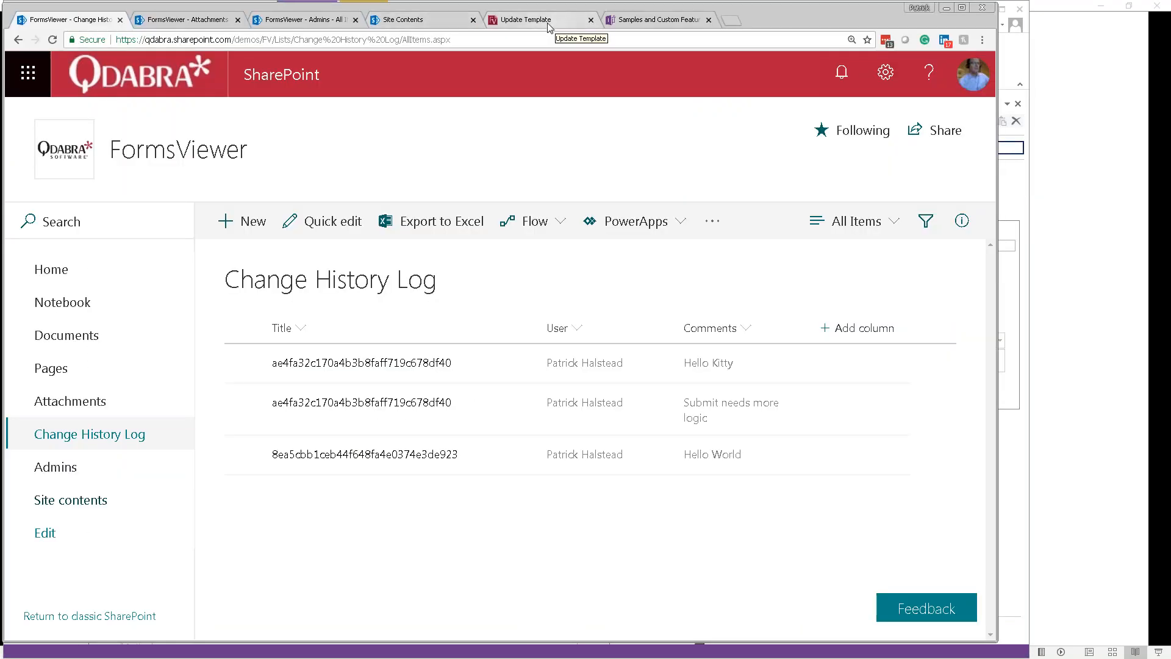
Step: Start a new FormsViewer template upload using FV_Starter_Simple_AFTER3.xsn
click(567, 24)
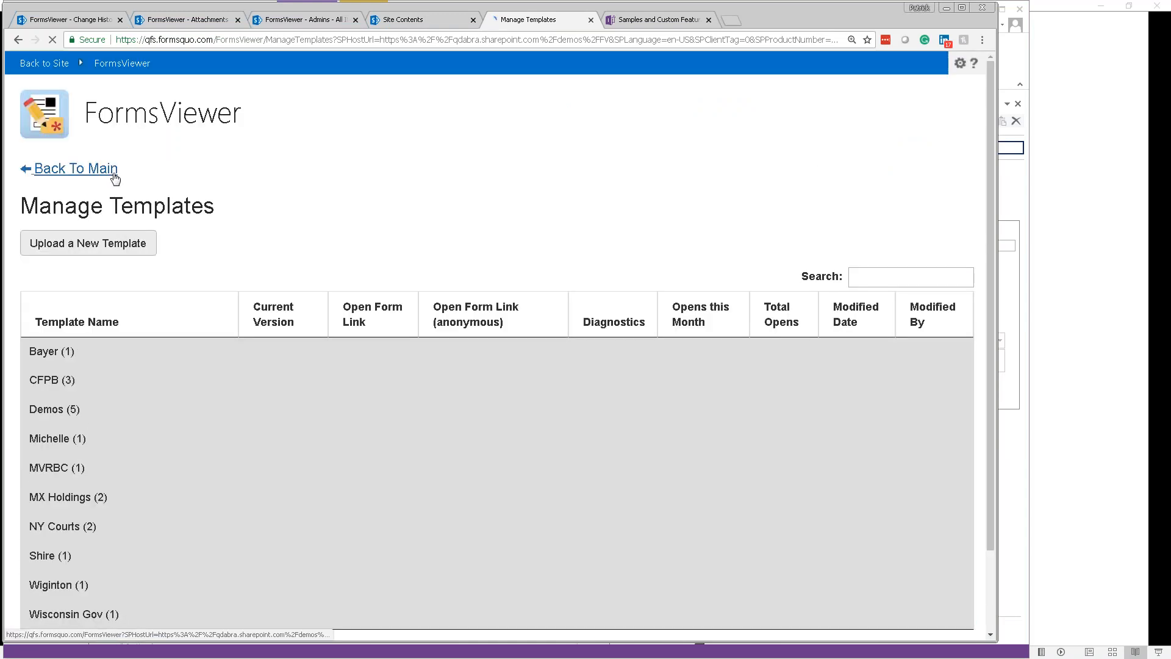
click(121, 242)
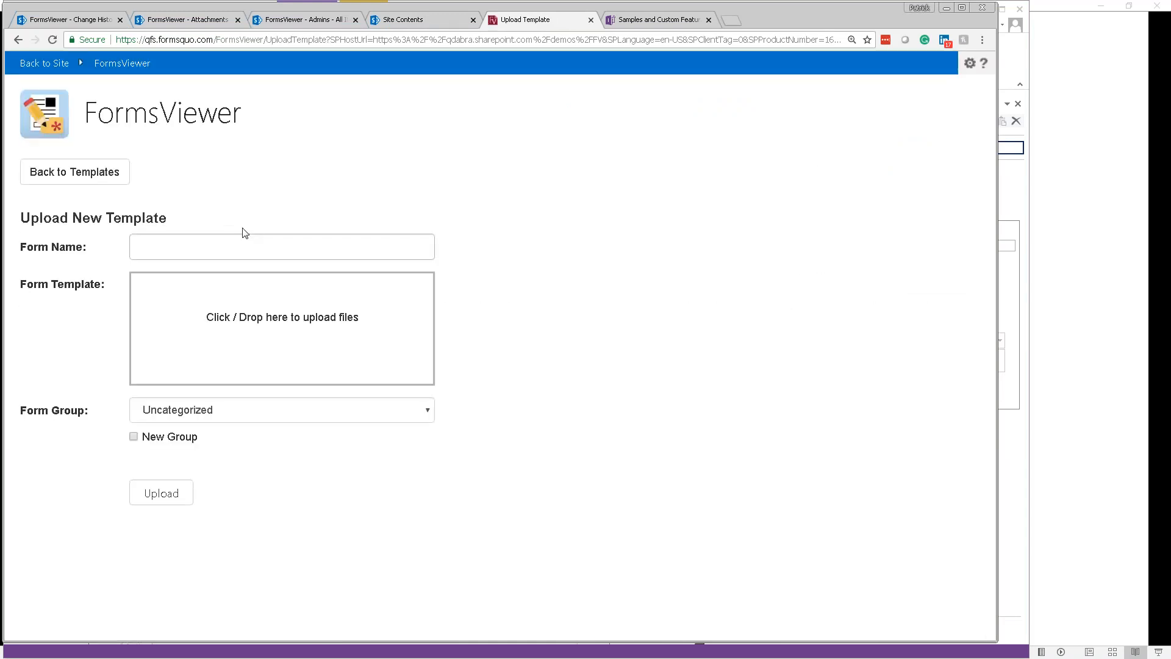
click(305, 323)
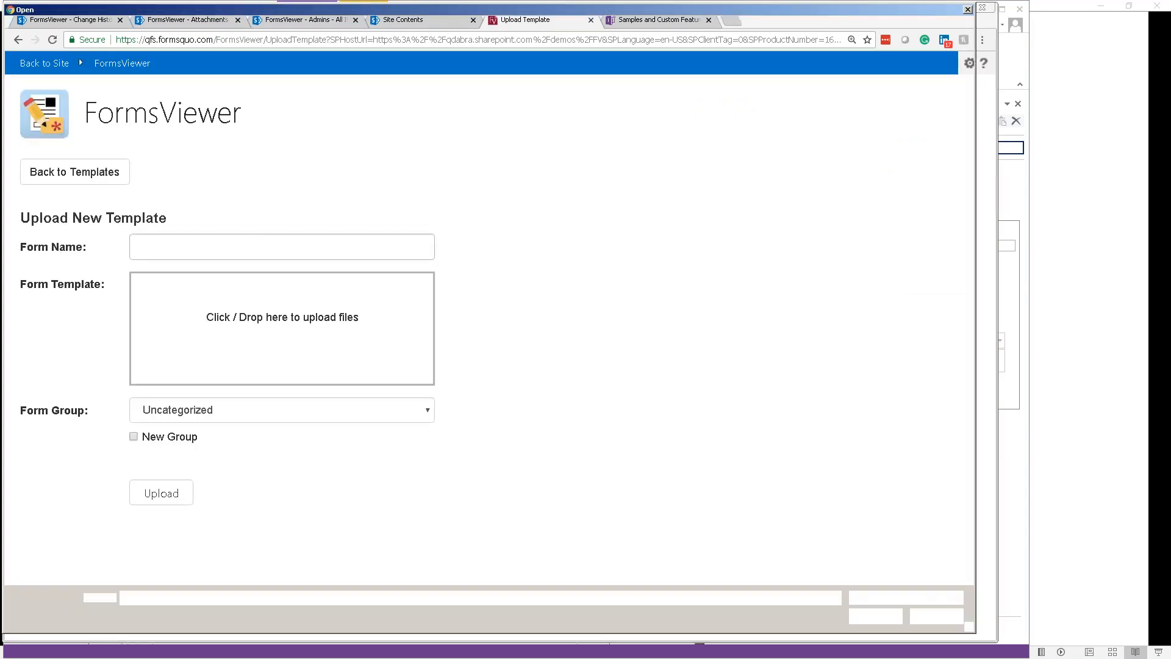
double_click(308, 135)
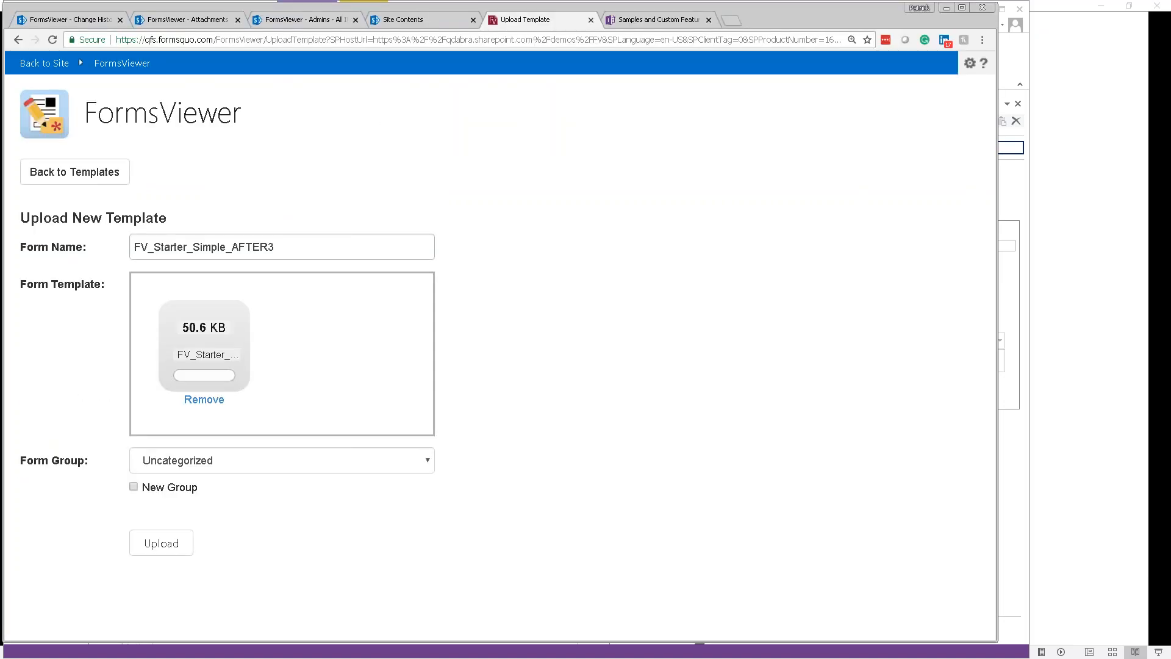
Step: Rename the template to 'FV Starter Simple TAKE 3'
click(288, 244)
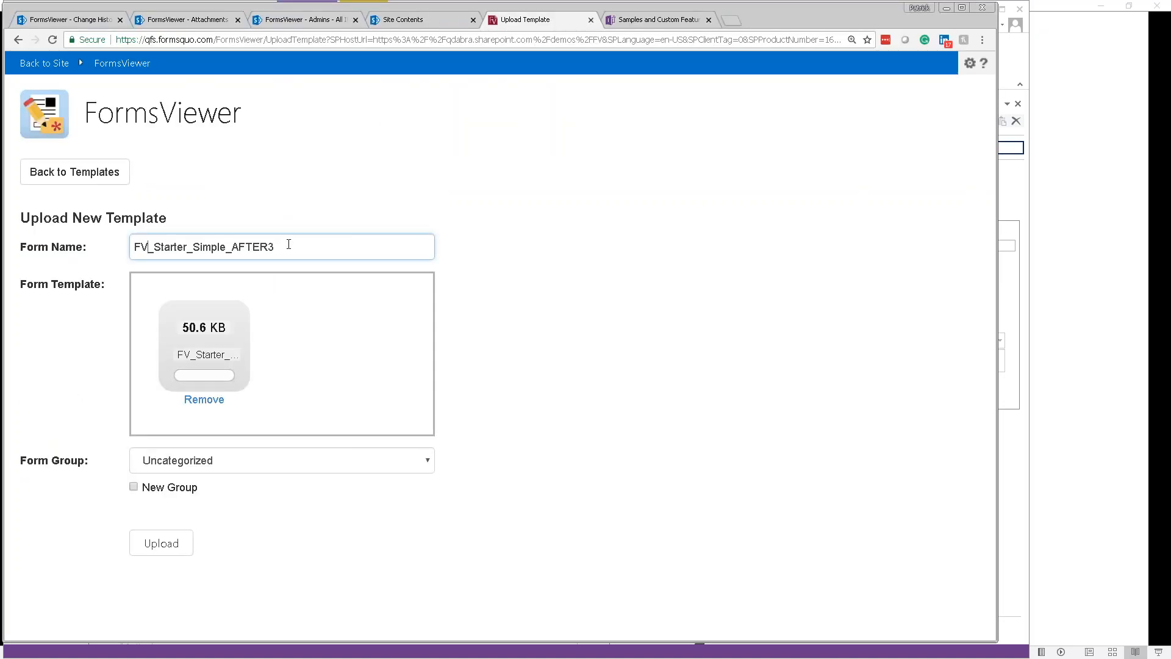
key(BackSpace)
key(Right)
key(Right)
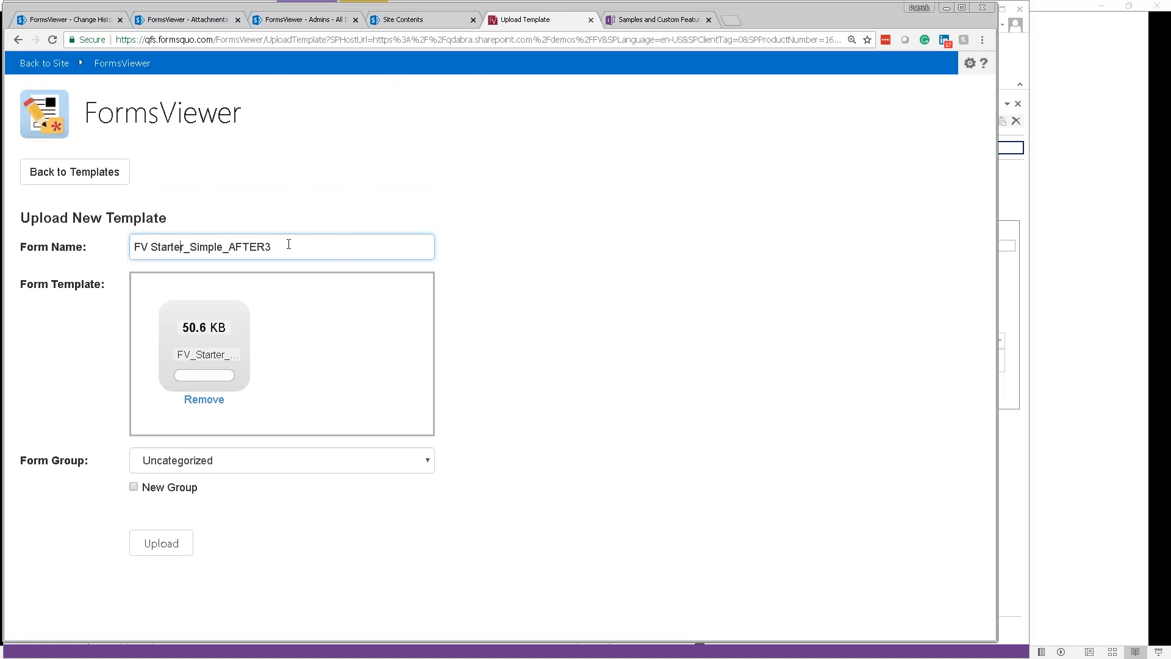
key(Delete)
key(Right)
key(Right)
key(Right)
key(Delete)
key(shift+End)
text(TAKE 3)
Step: Place it in the Demos group, upload it, and copy the anonymous Open Form link
click(213, 462)
click(172, 523)
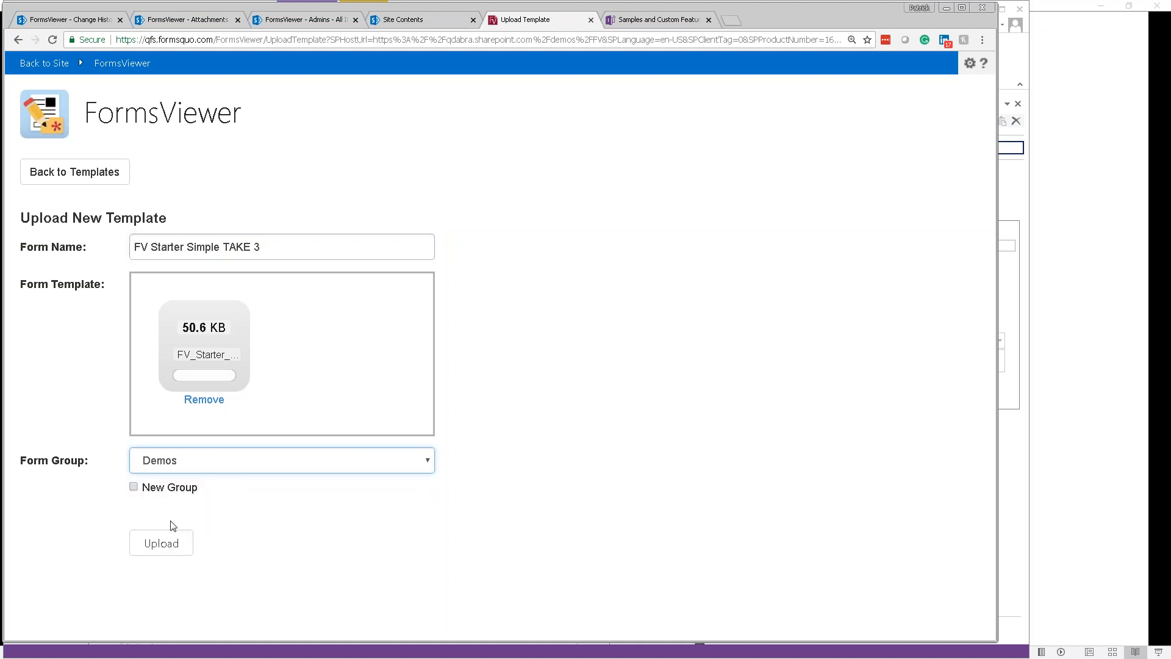
click(174, 545)
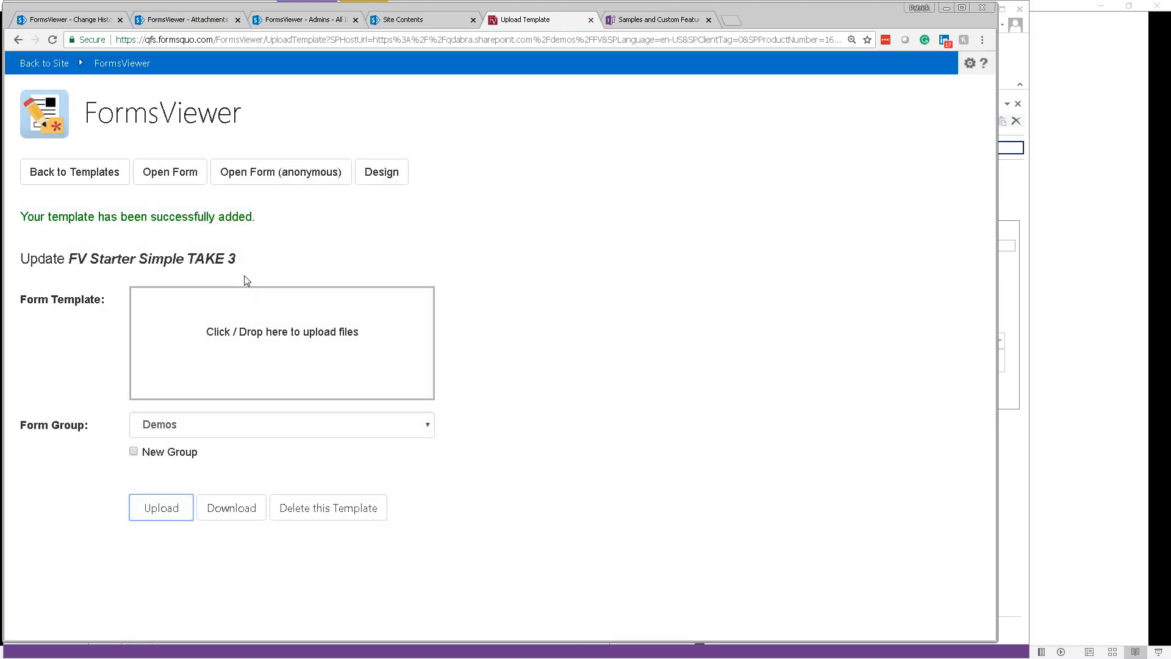
right_click(252, 172)
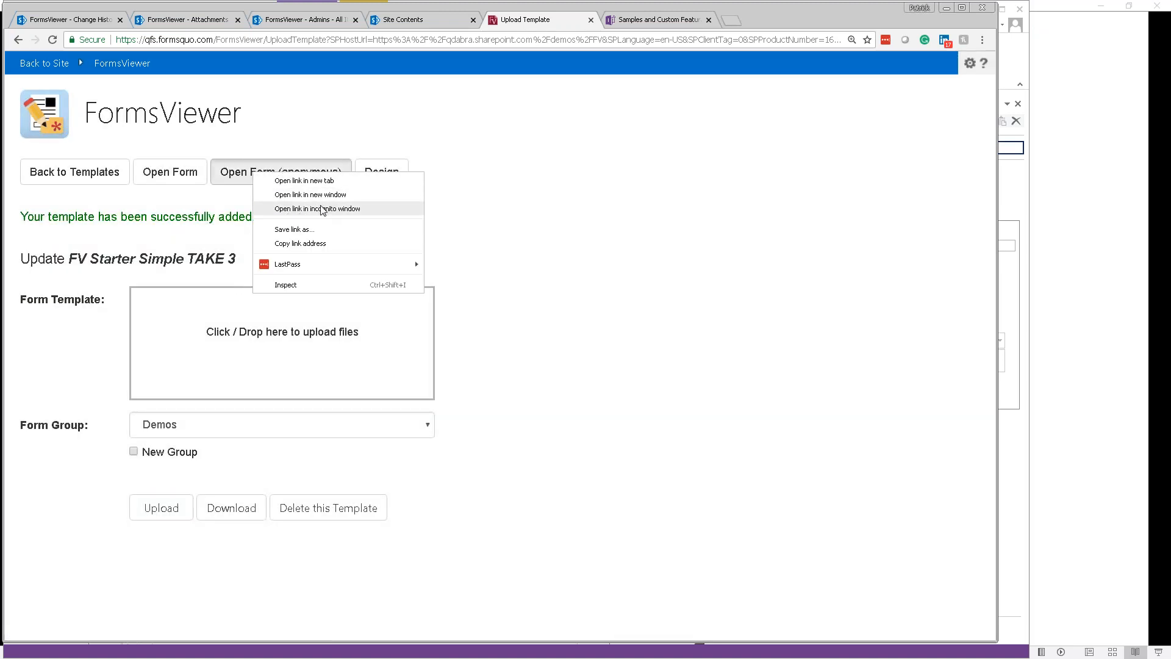
click(324, 244)
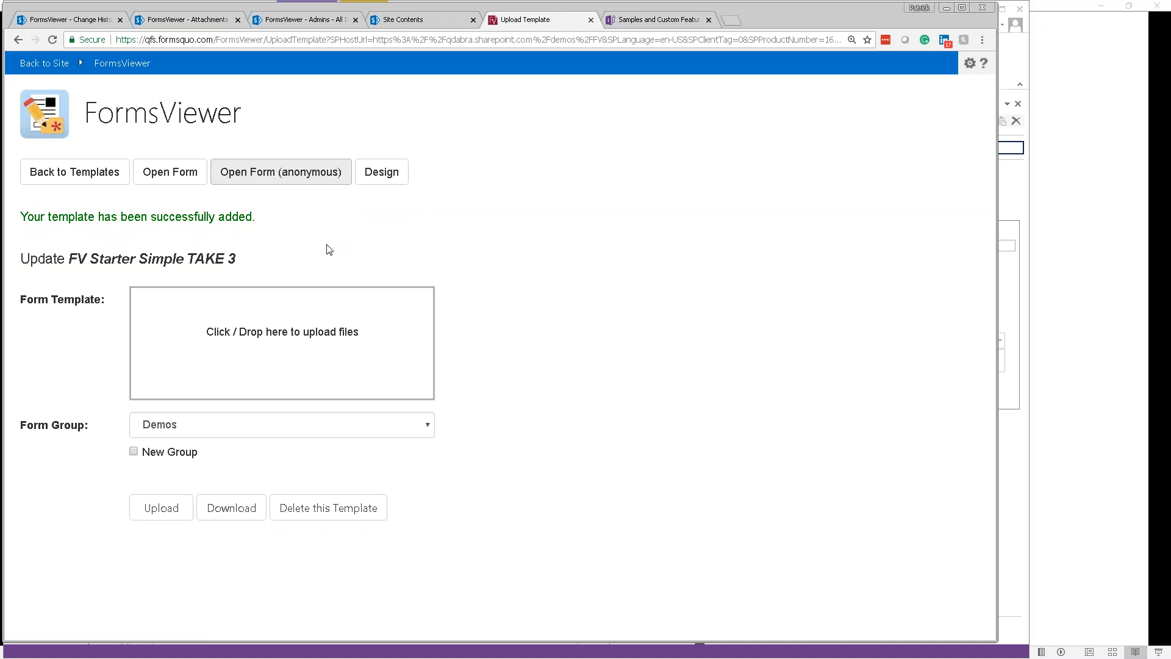
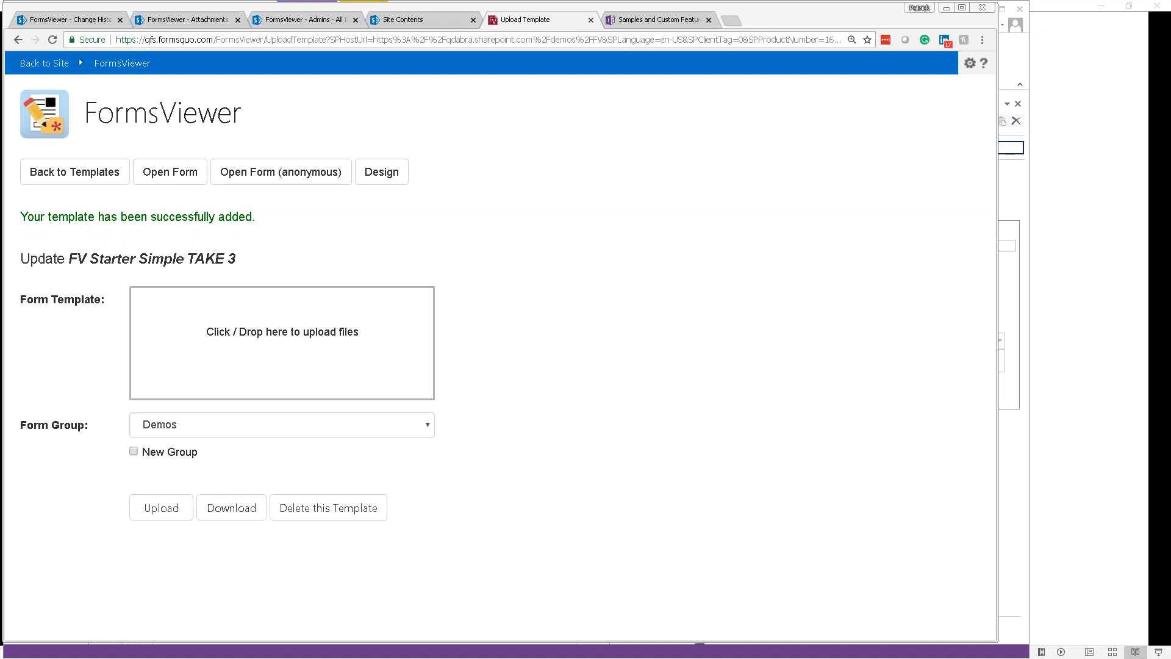
Step: Test the uploaded form, dismiss the Get Admins rule error, and close it
click(166, 183)
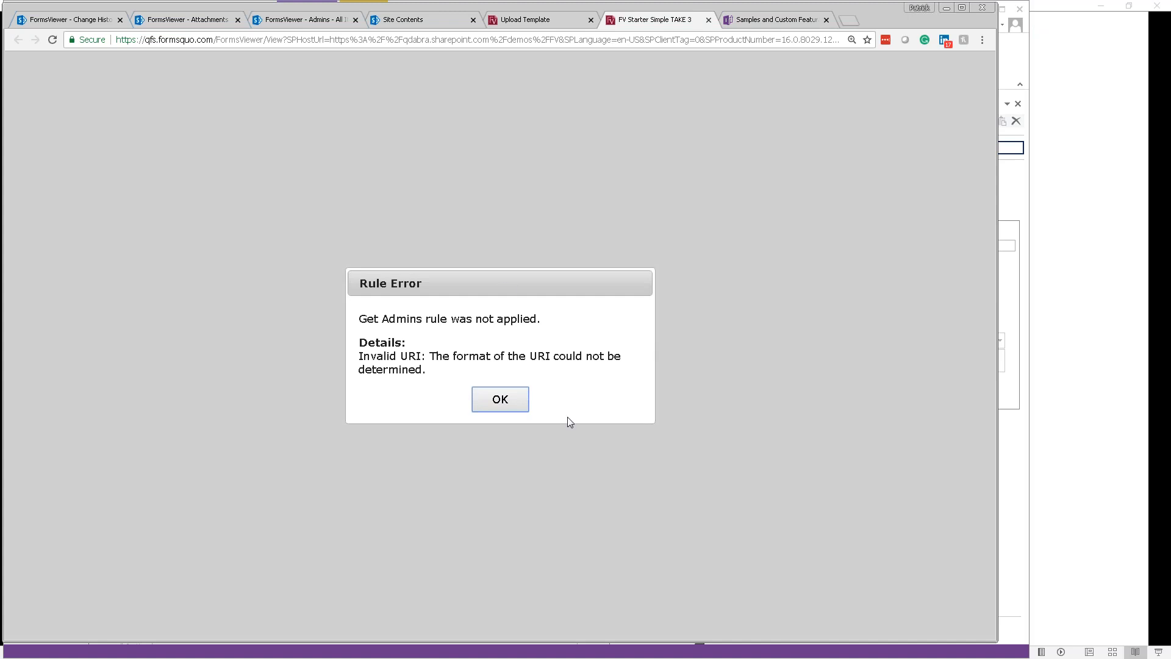
click(503, 402)
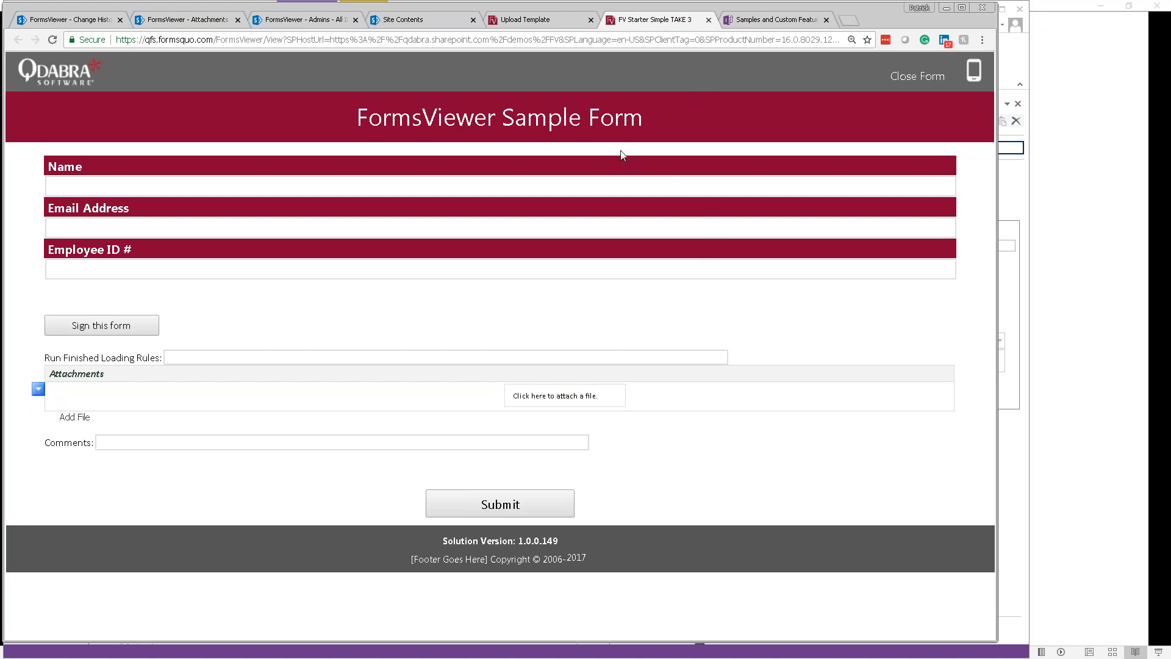
click(709, 21)
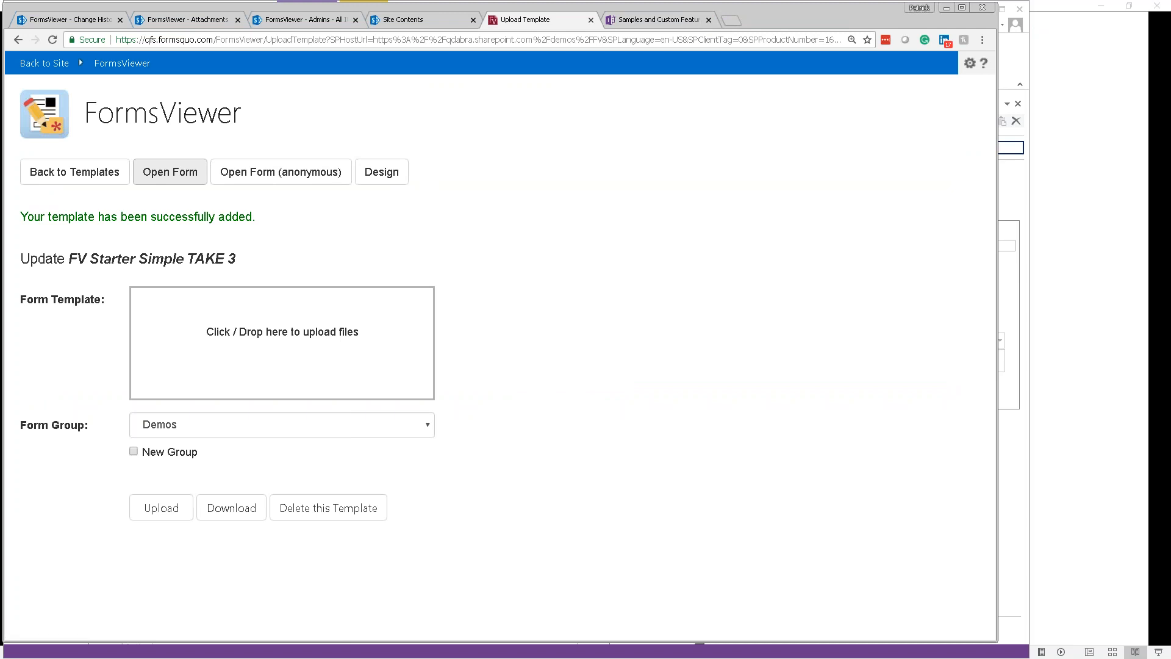
Step: In Fields, show the rules for XtpLogic_FVControls > Actions > RunFinishedLoadingRules
key(alt+Tab)
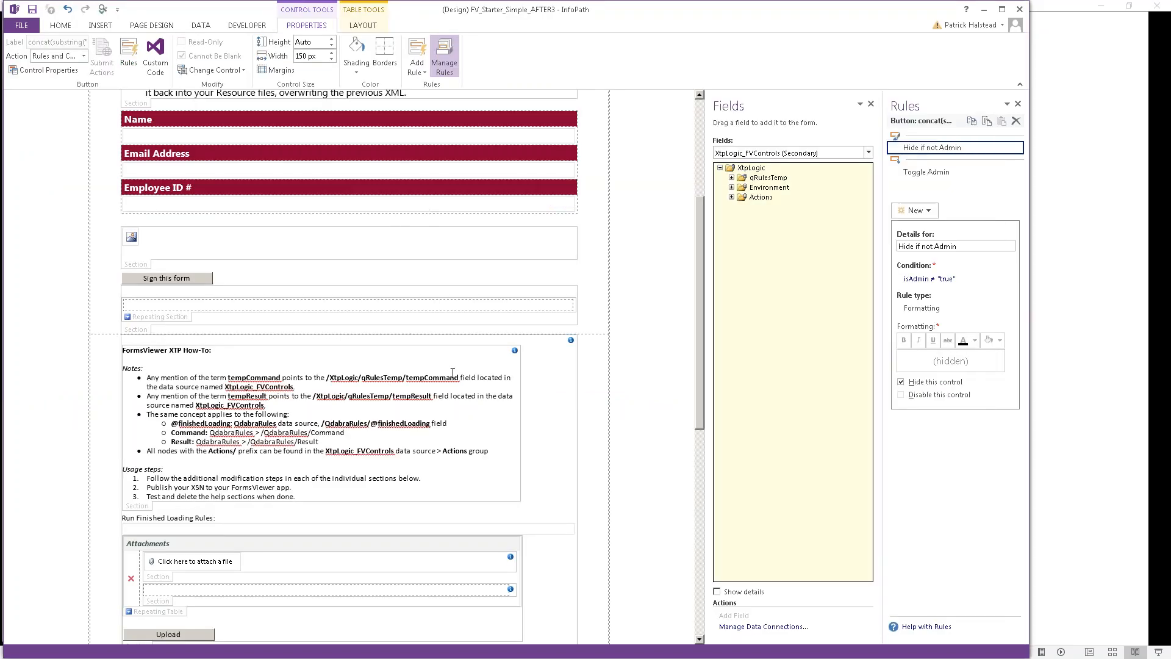
click(763, 156)
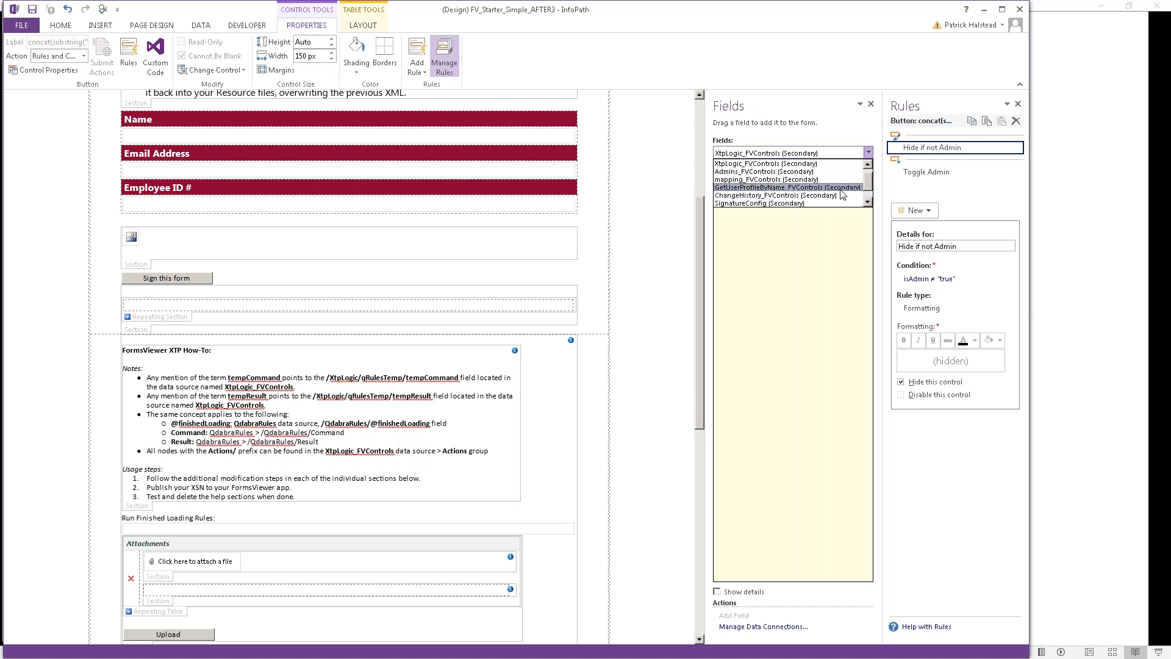
scroll(876, 198, down, 1)
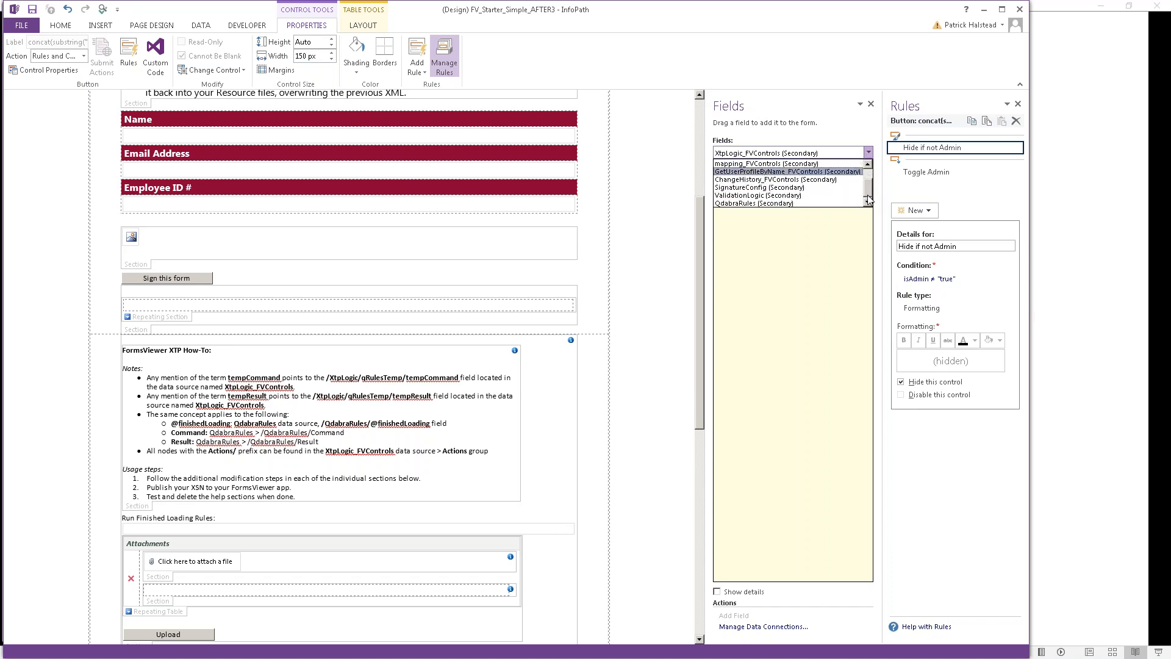
click(801, 205)
click(787, 188)
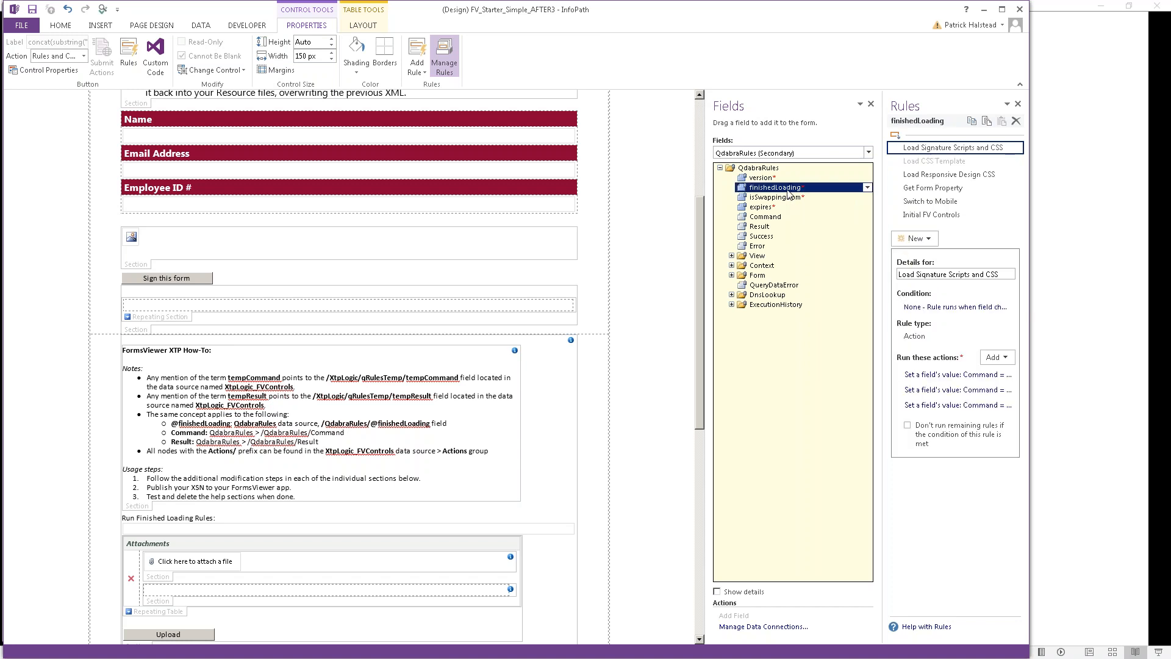
click(780, 156)
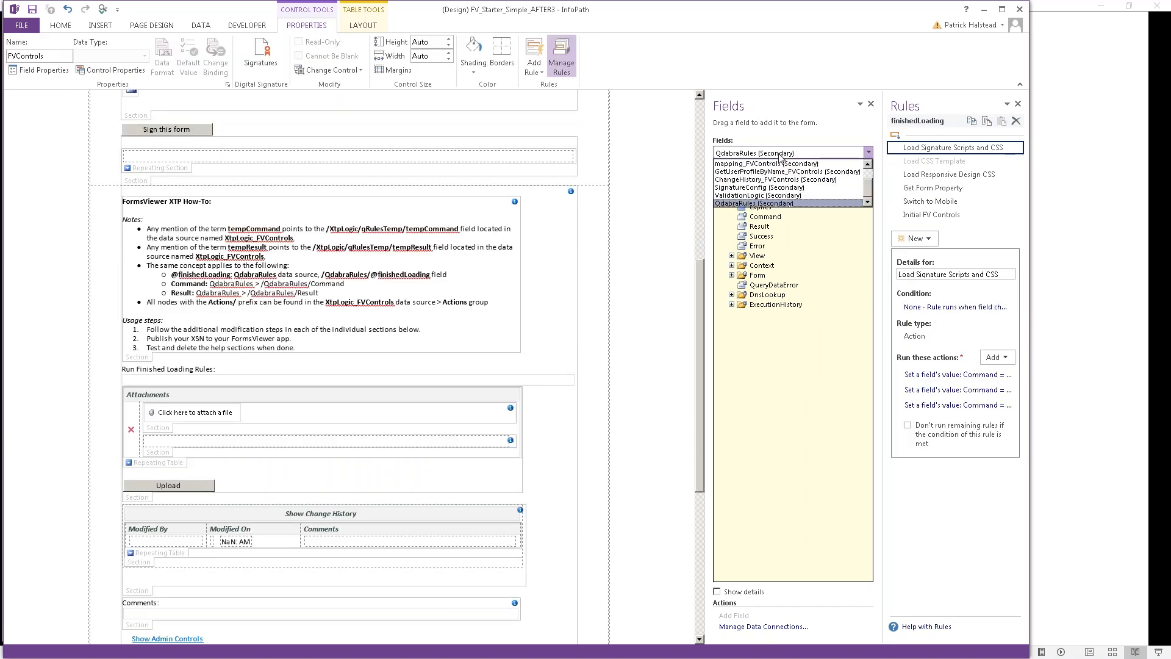
scroll(779, 183, up, 2)
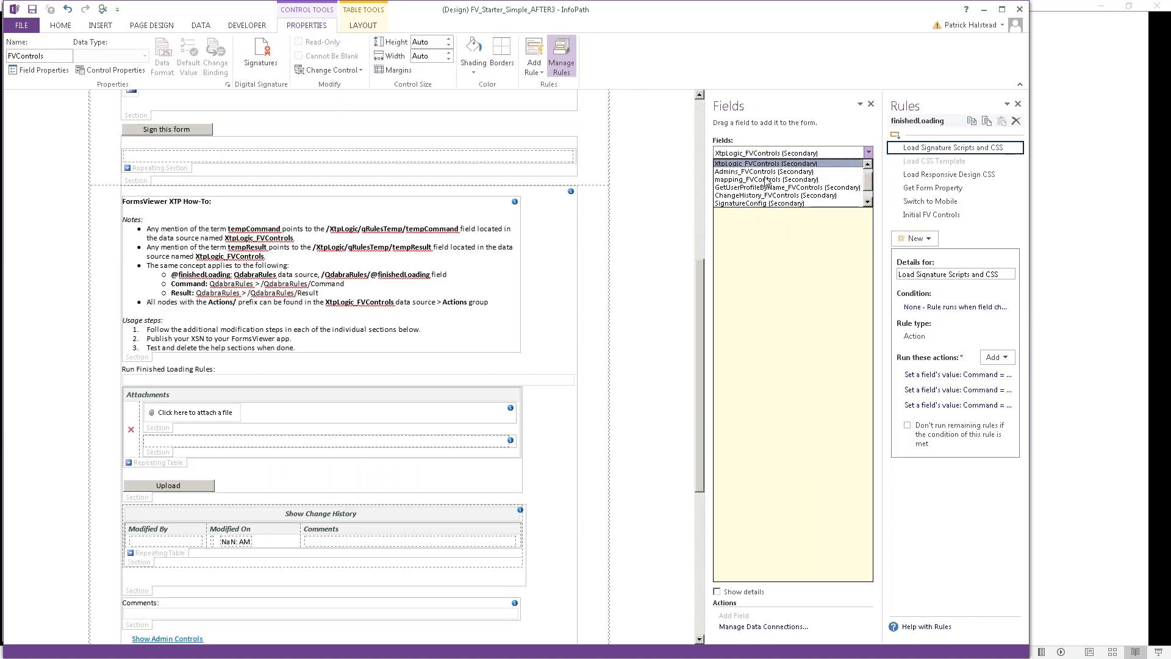
click(764, 167)
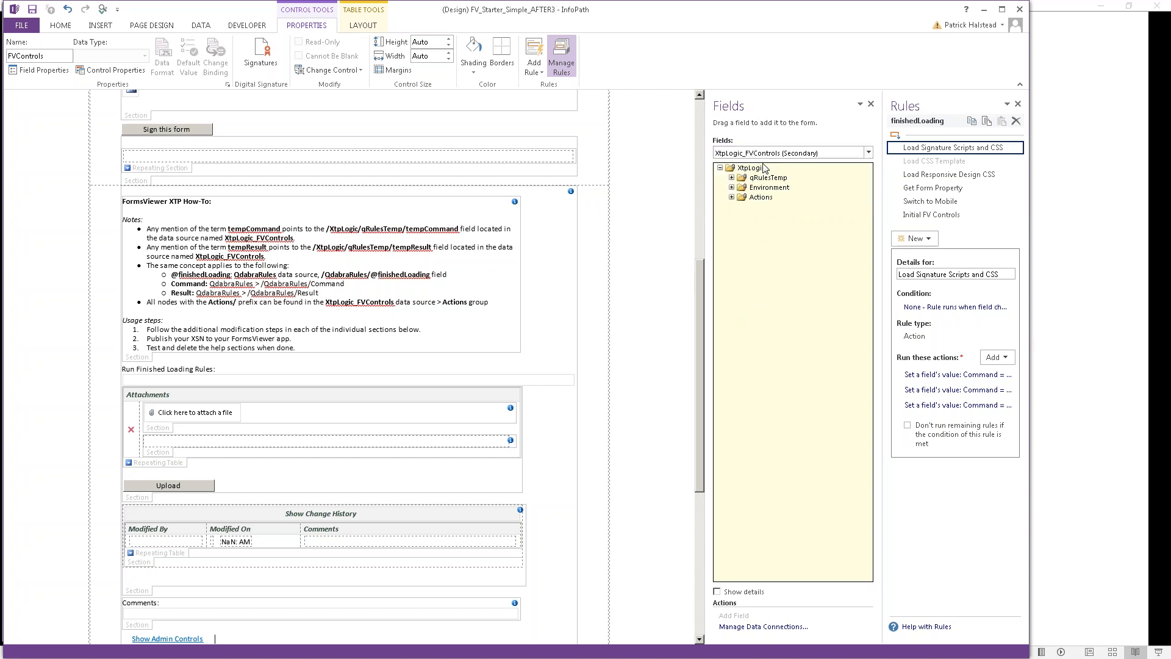
click(732, 197)
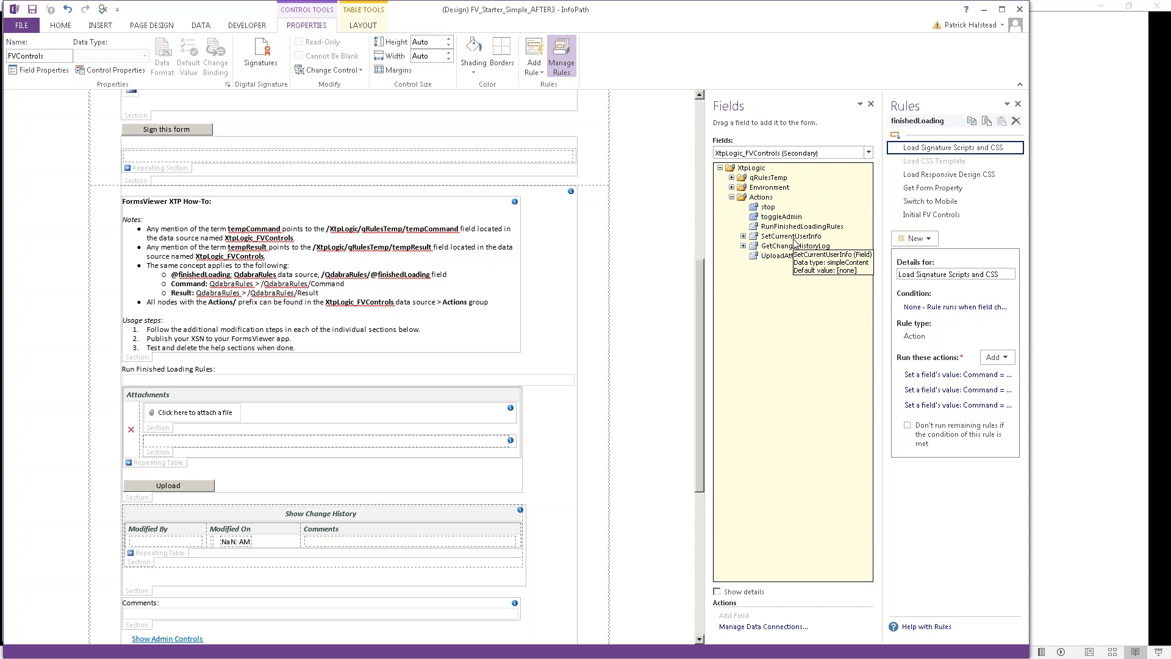
click(793, 238)
click(799, 227)
Step: Change the Set SharePoint Site Url action's formula from tempResult to concat(Result, "/") using QdabraRules Result
click(958, 176)
click(979, 418)
double_click(978, 419)
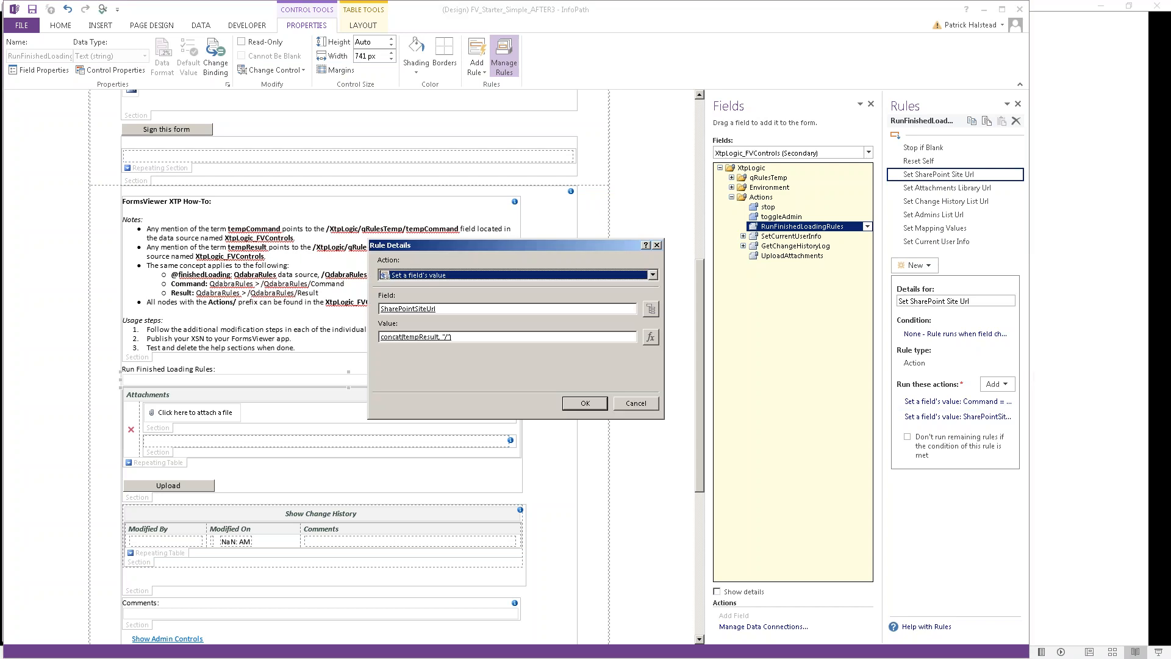
click(650, 336)
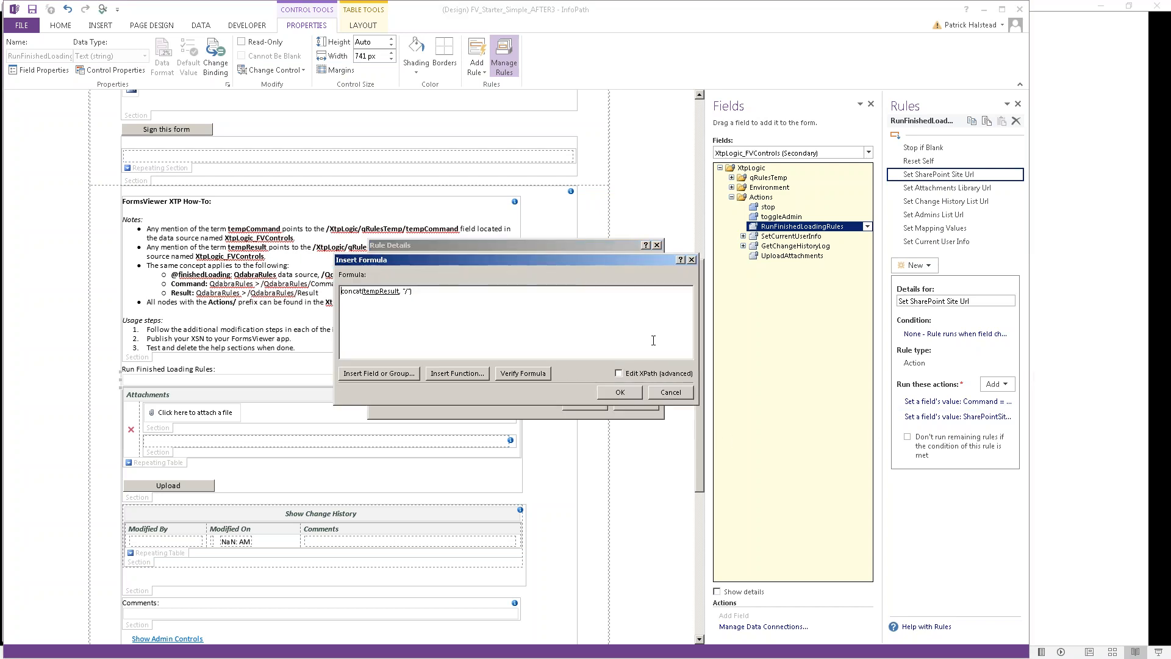
double_click(365, 297)
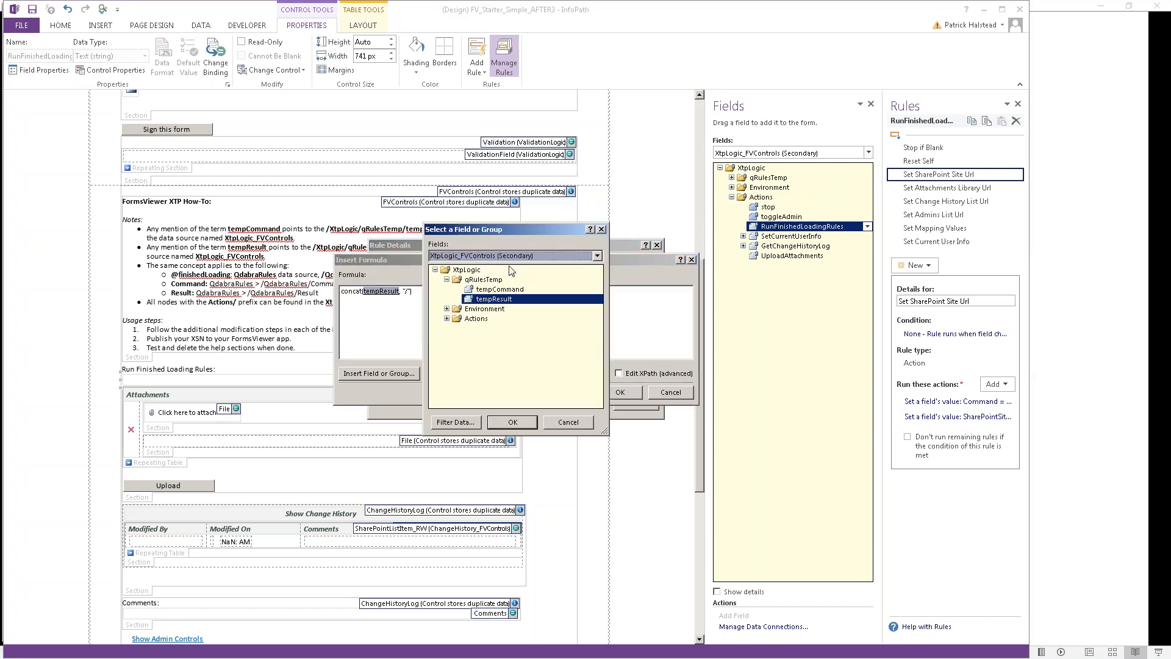
key(Up)
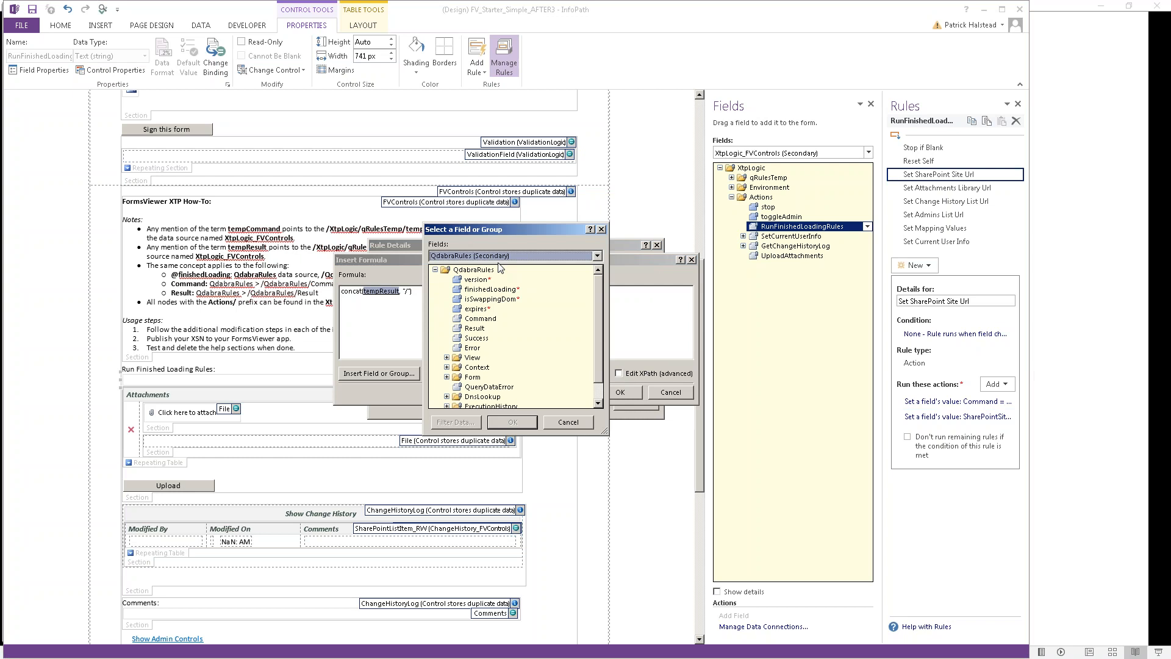
double_click(476, 328)
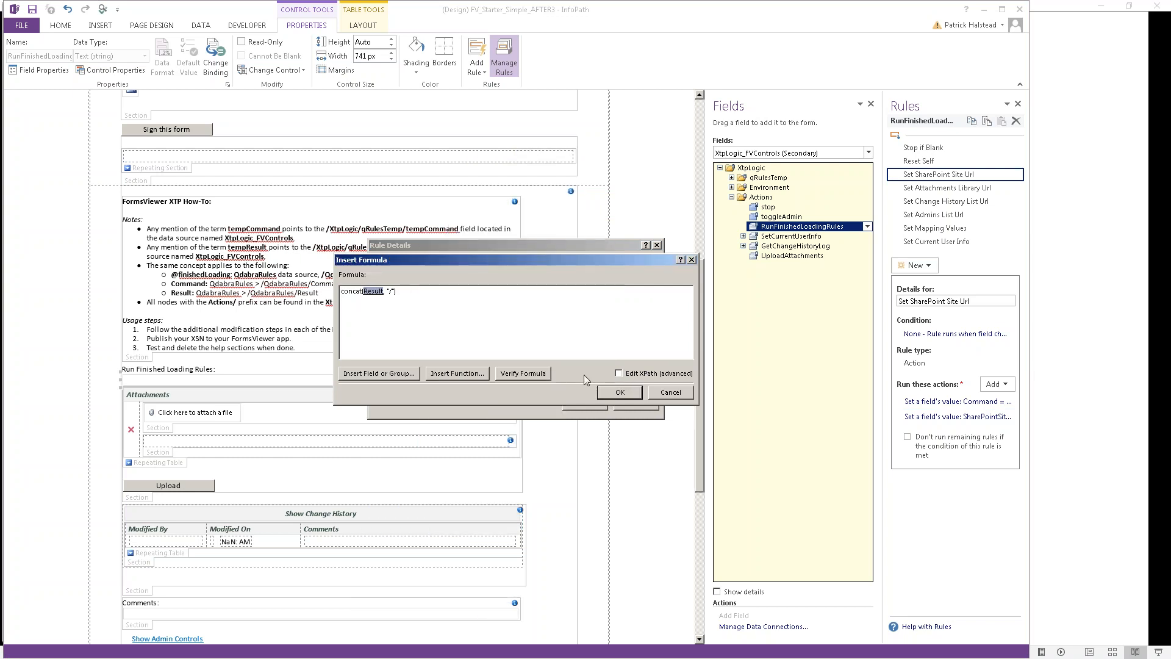
click(620, 392)
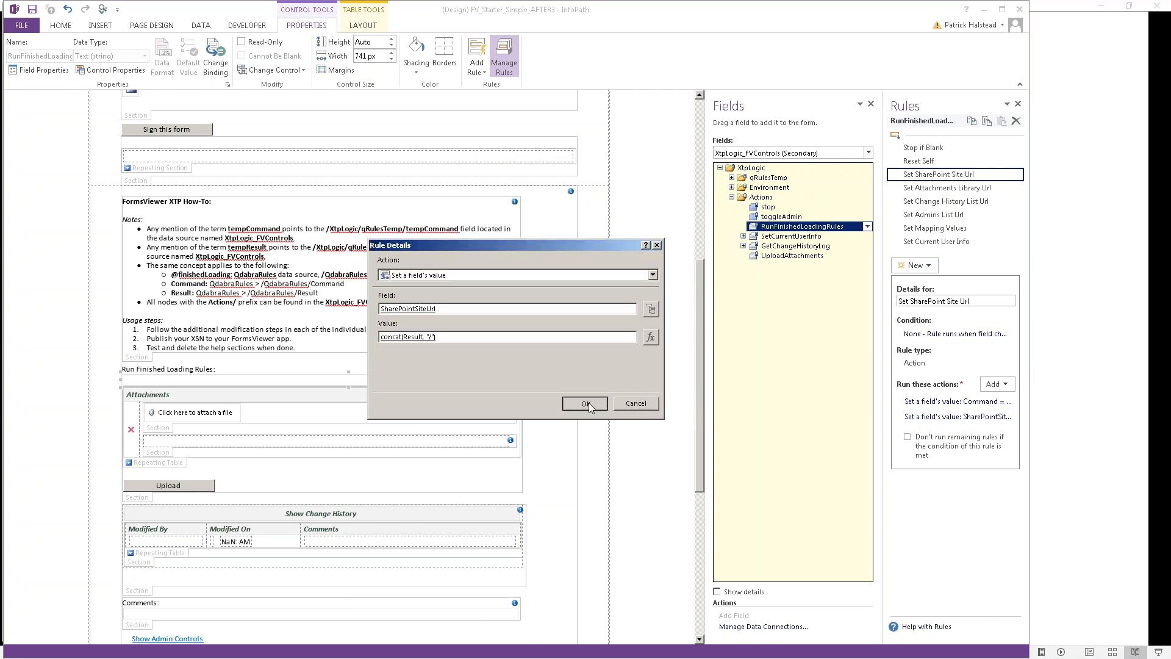
click(587, 403)
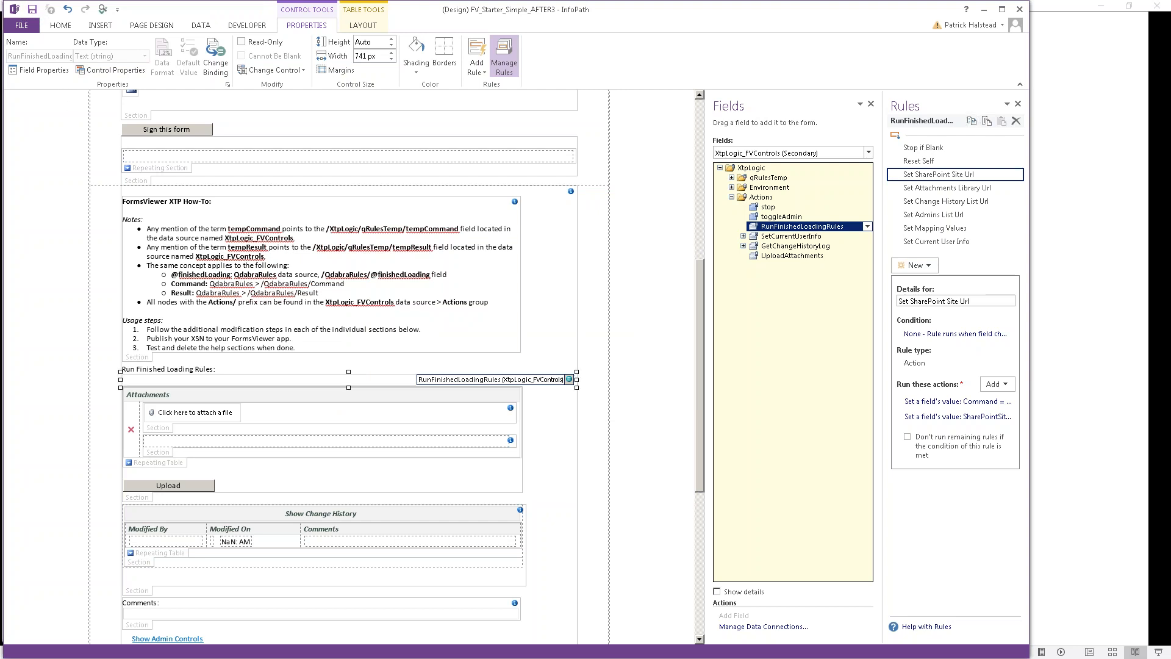
key(alt+Tab)
Step: Re-upload FV_Starter_Simple_AFTER3.xsn to FV Starter Simple TAKE 3 and open the updated form
click(314, 332)
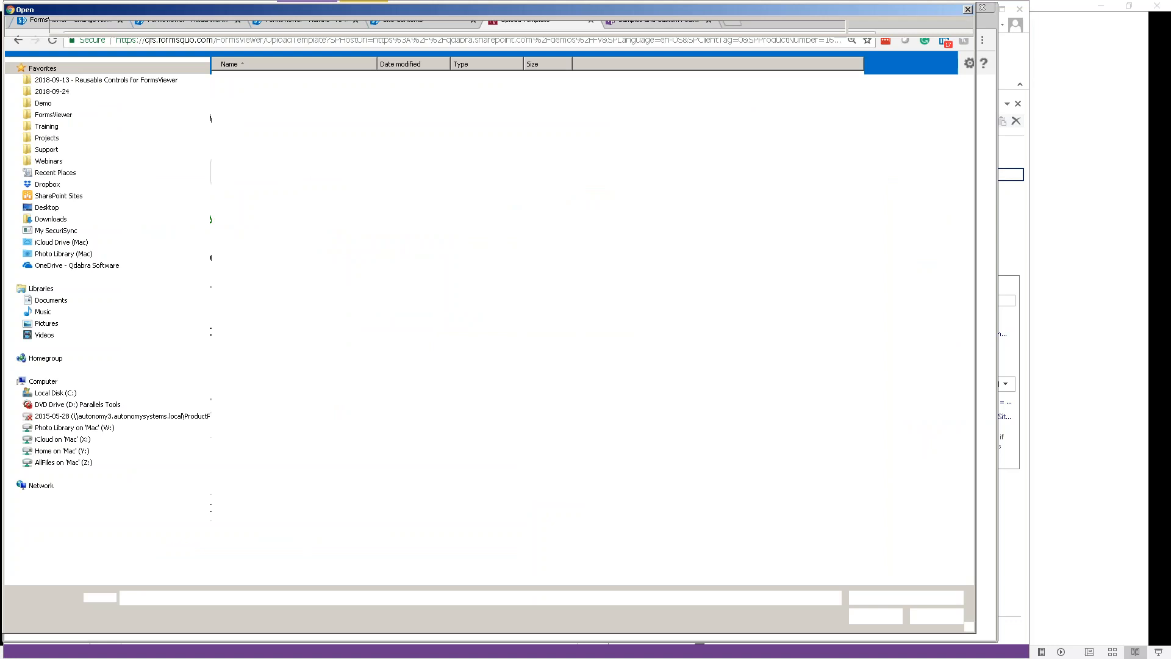
double_click(309, 136)
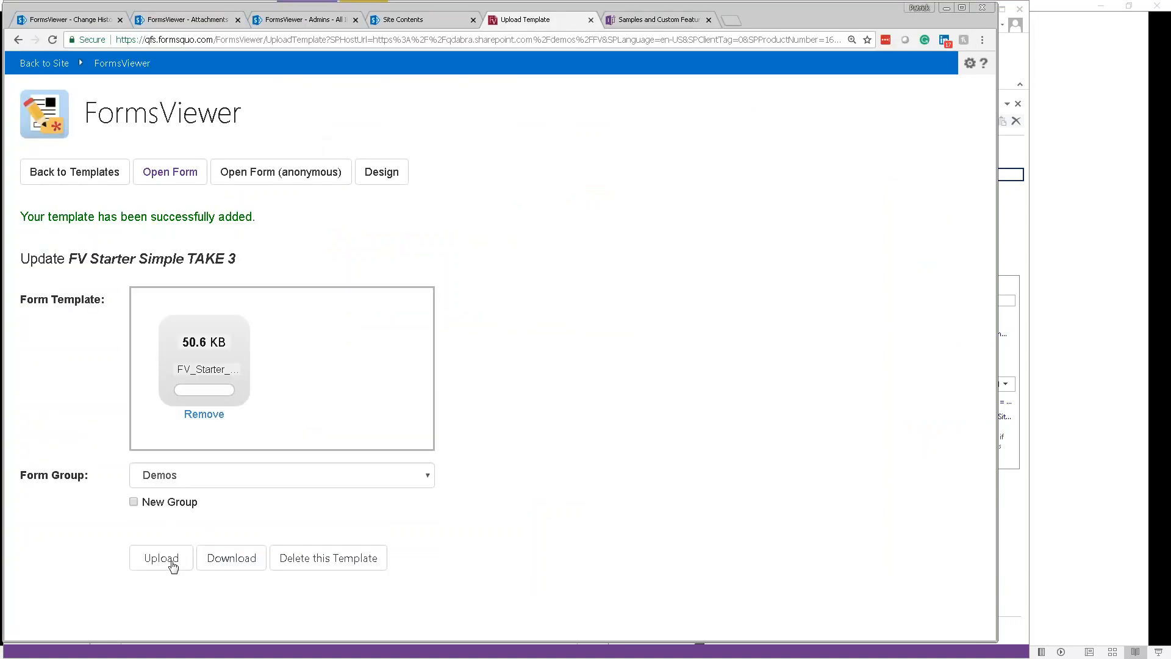
click(172, 559)
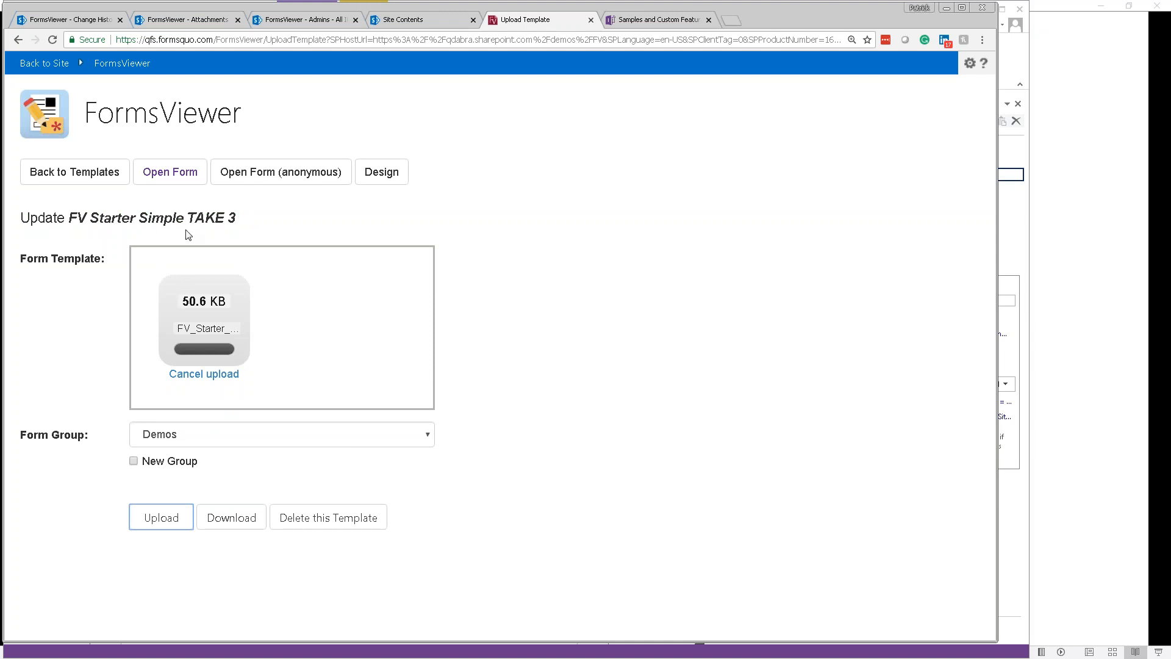
click(183, 177)
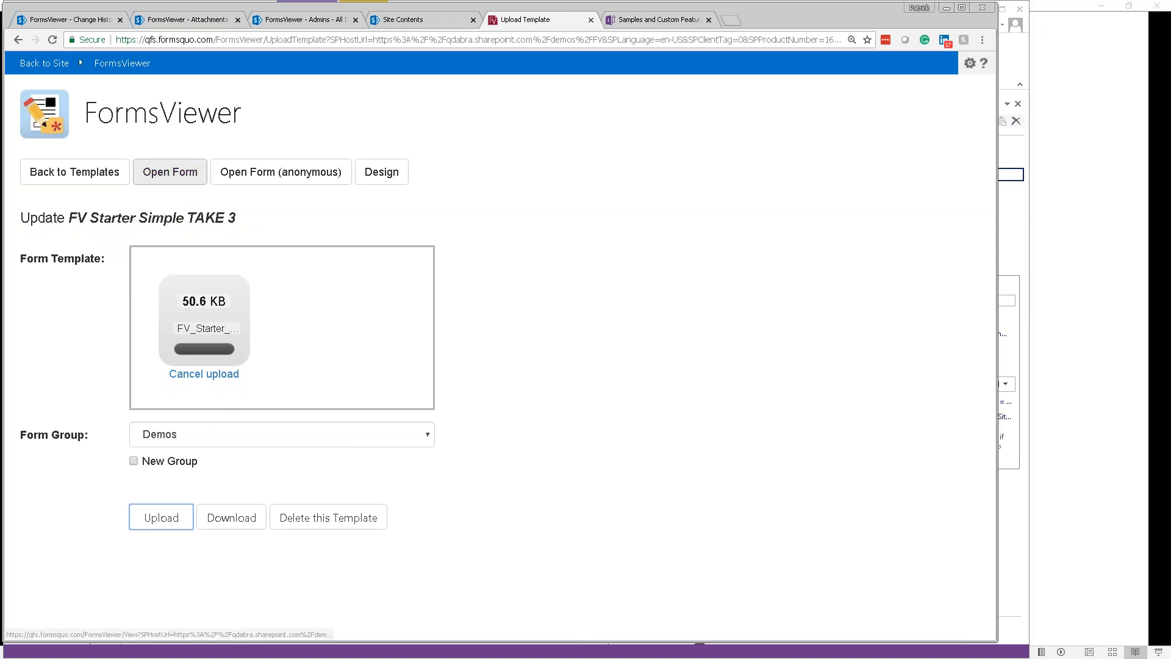
click(170, 179)
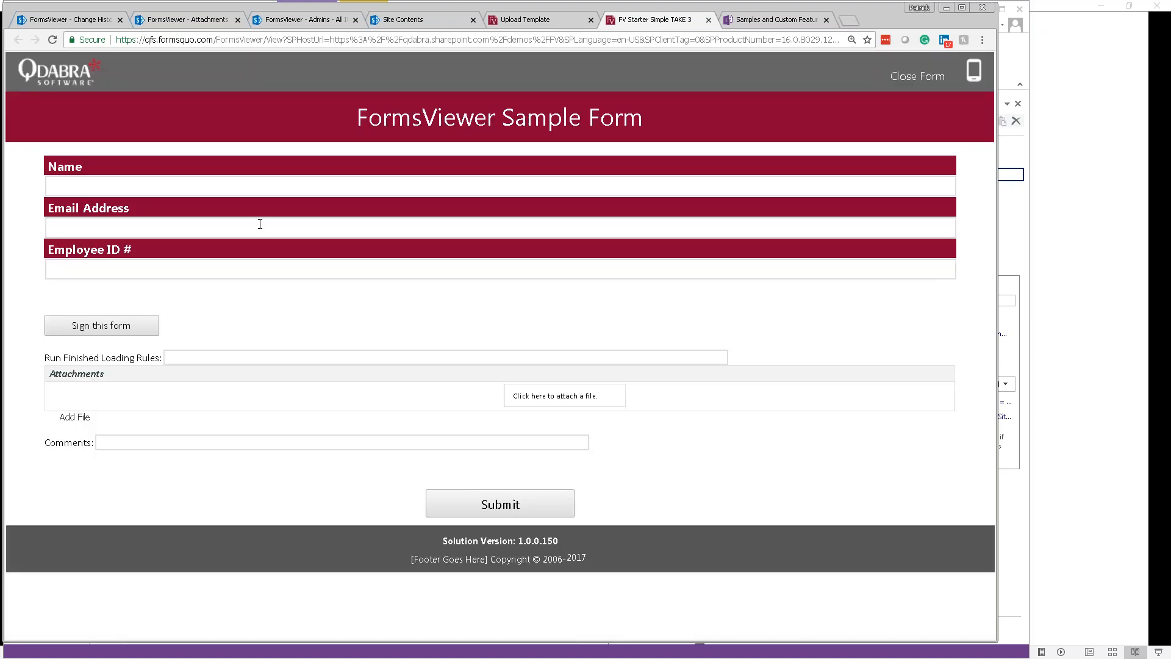
Step: Fill in the user's name, e-mail address and employee ID on the form
click(242, 187)
text(PATRICK)
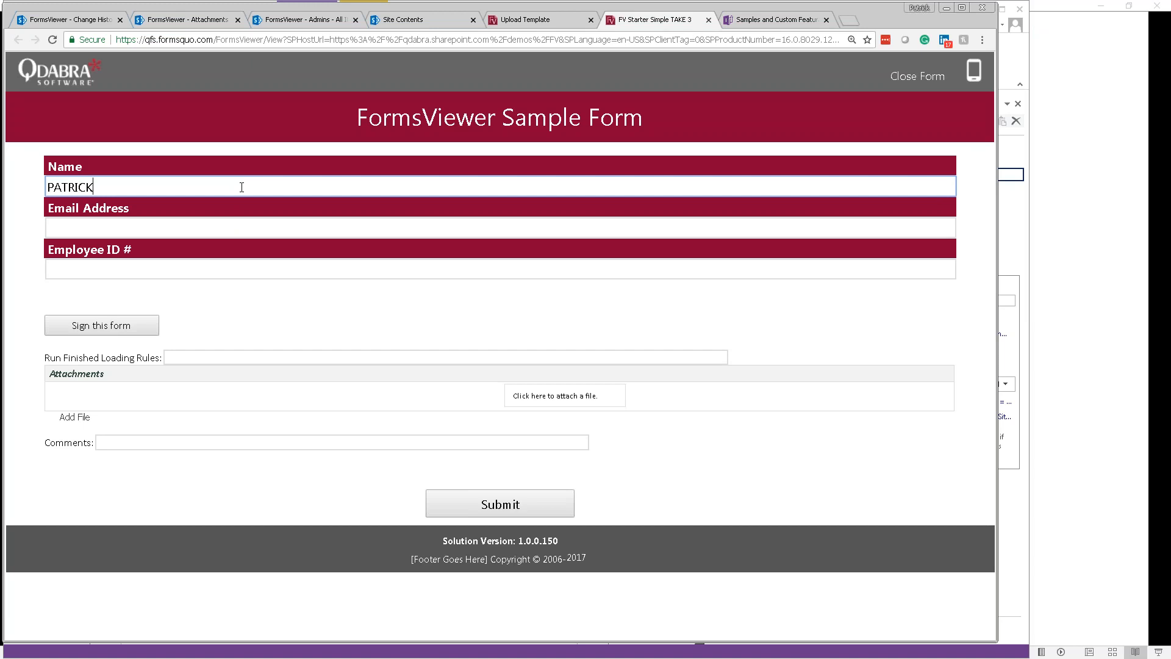
key(ctrl+a)
text(Patrick)
key(Tab)
key(Tab)
text(123)
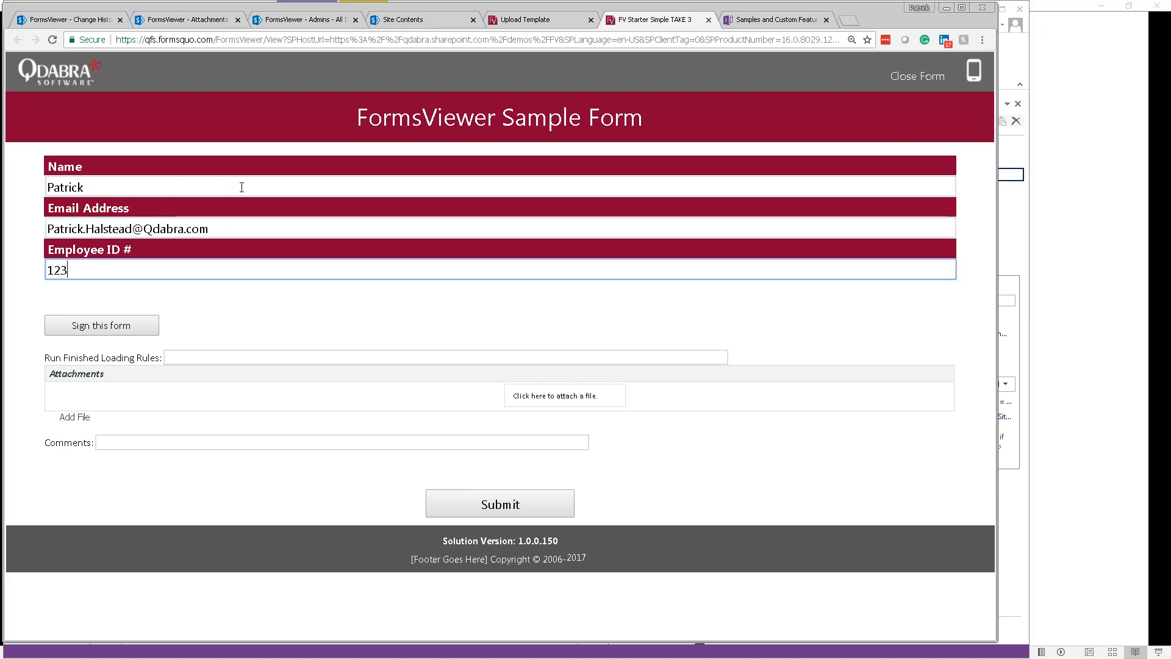
Step: Sign the form by drawing a signature in the signature pad
click(144, 324)
drag(141, 350, 285, 412)
drag(307, 408, 370, 394)
drag(458, 380, 572, 450)
scroll(354, 320, down, 3)
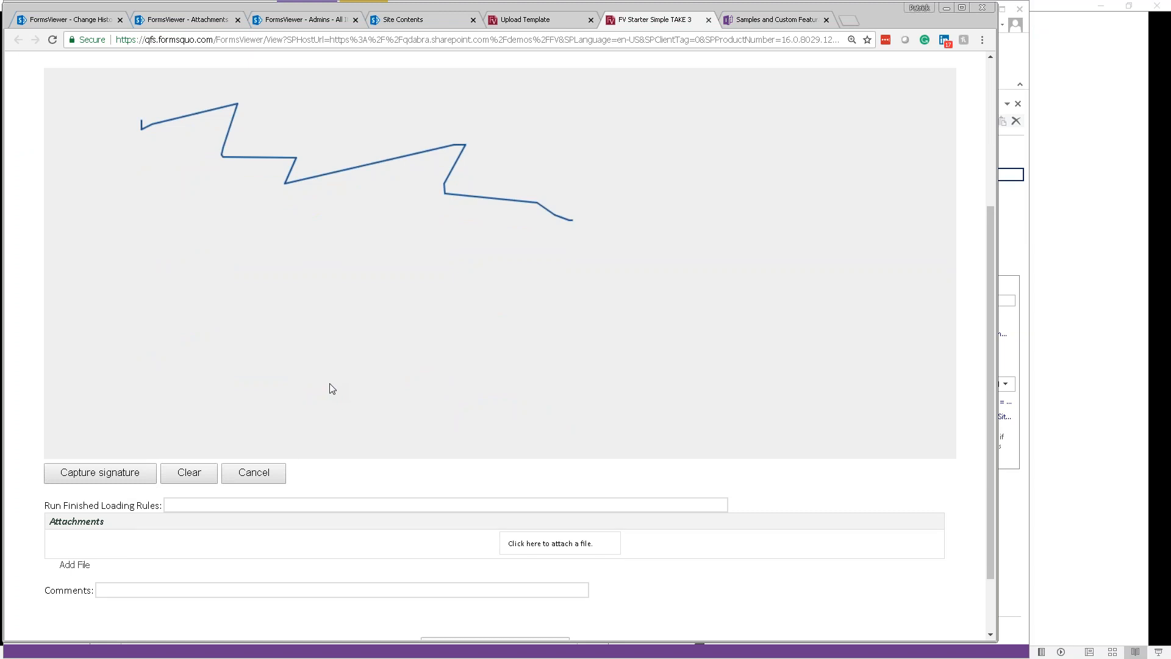
scroll(329, 384, down, 1)
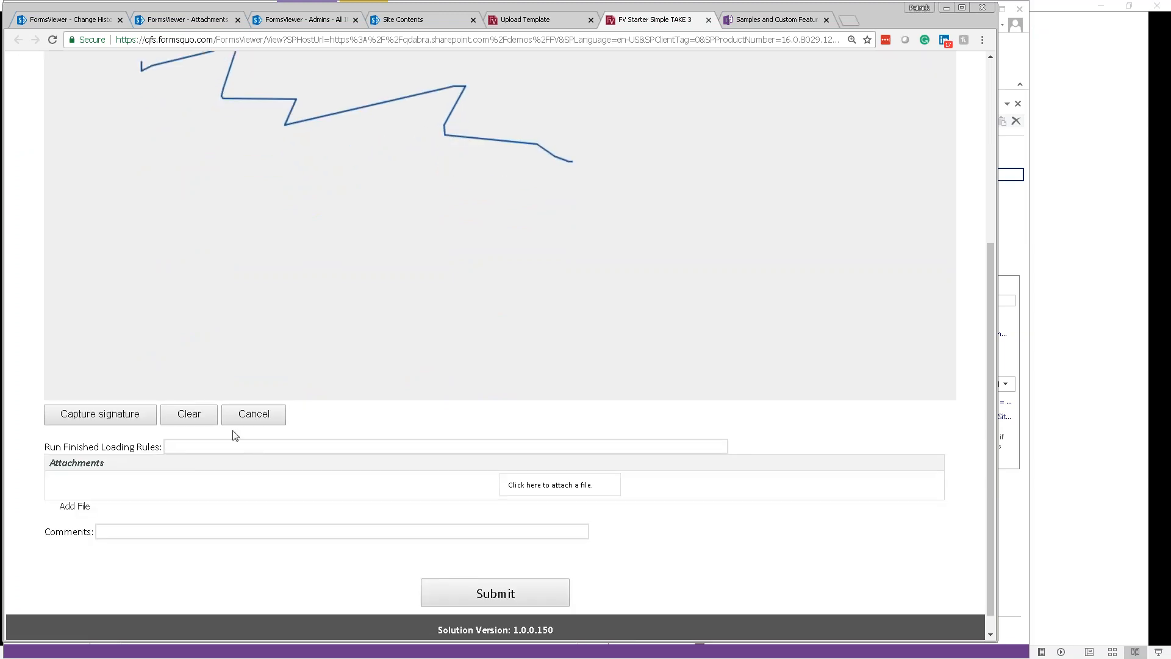
scroll(230, 446, down, 1)
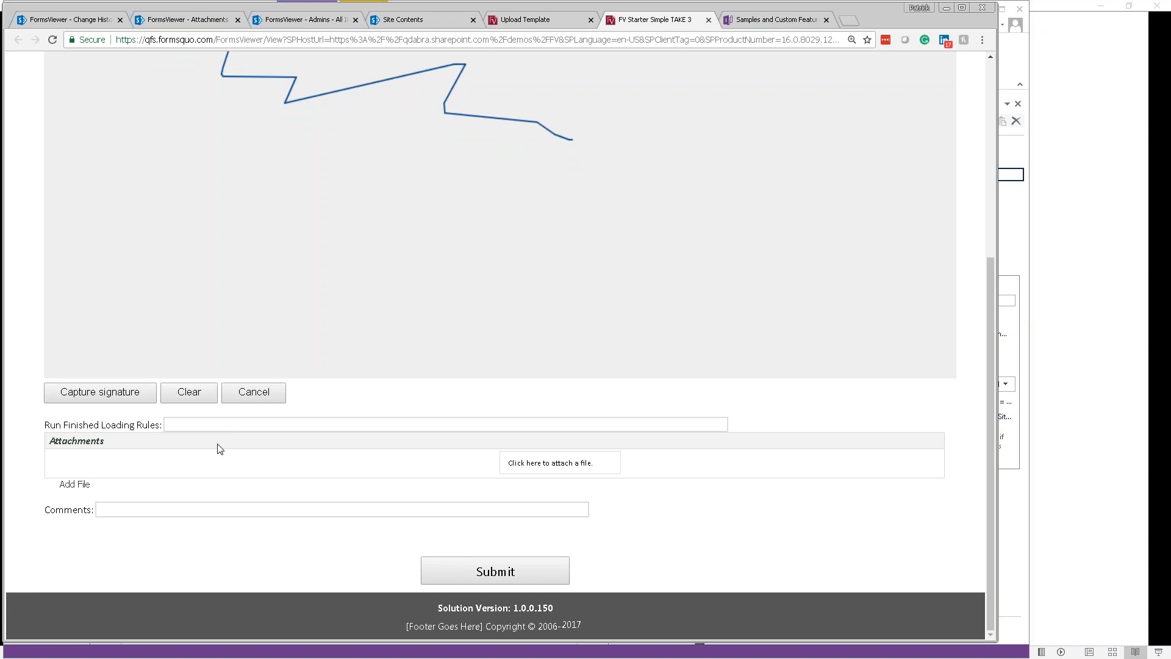
Step: Attach introduce yourself.jpg from the FormsViewer Training folder
click(194, 426)
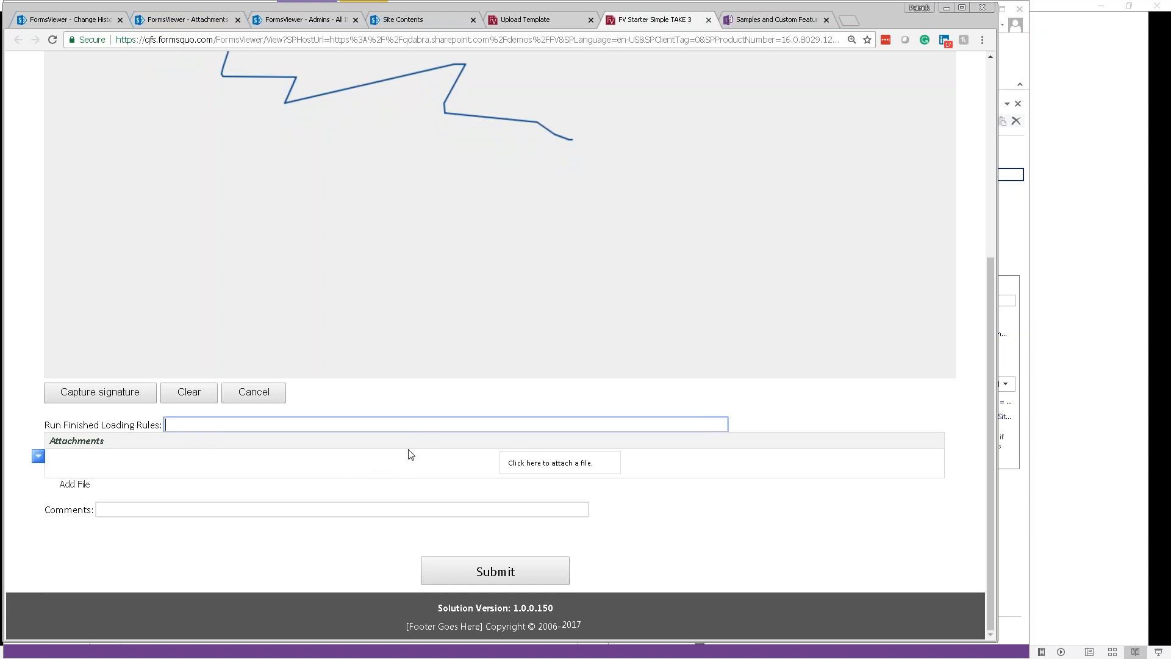
drag(526, 462, 572, 463)
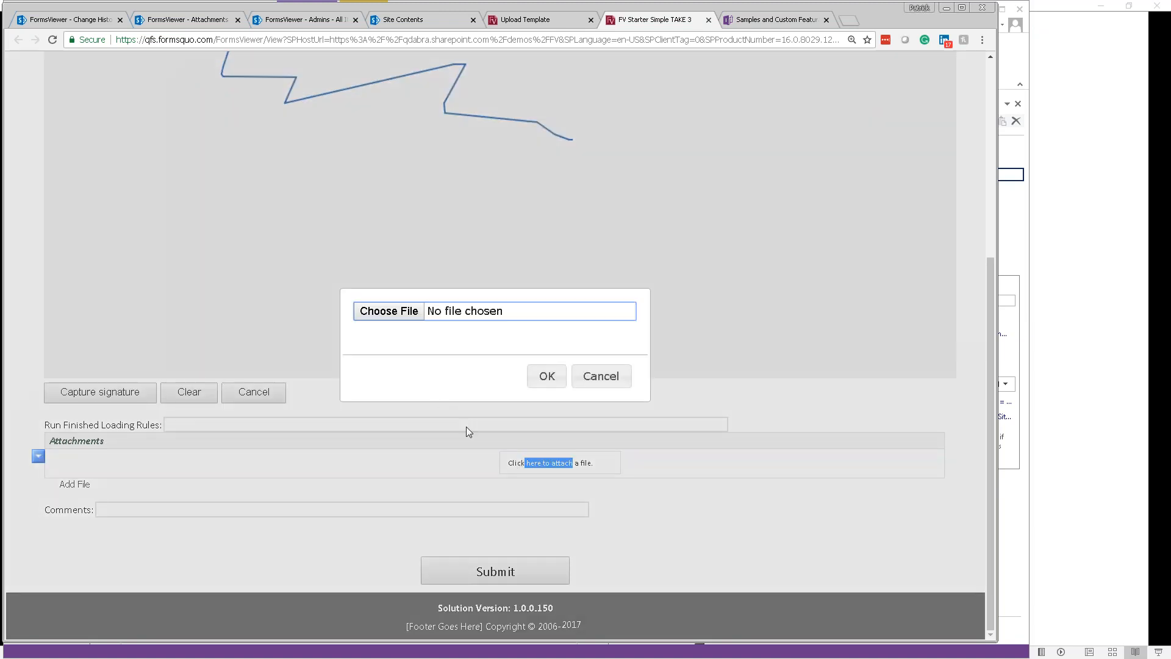
click(400, 316)
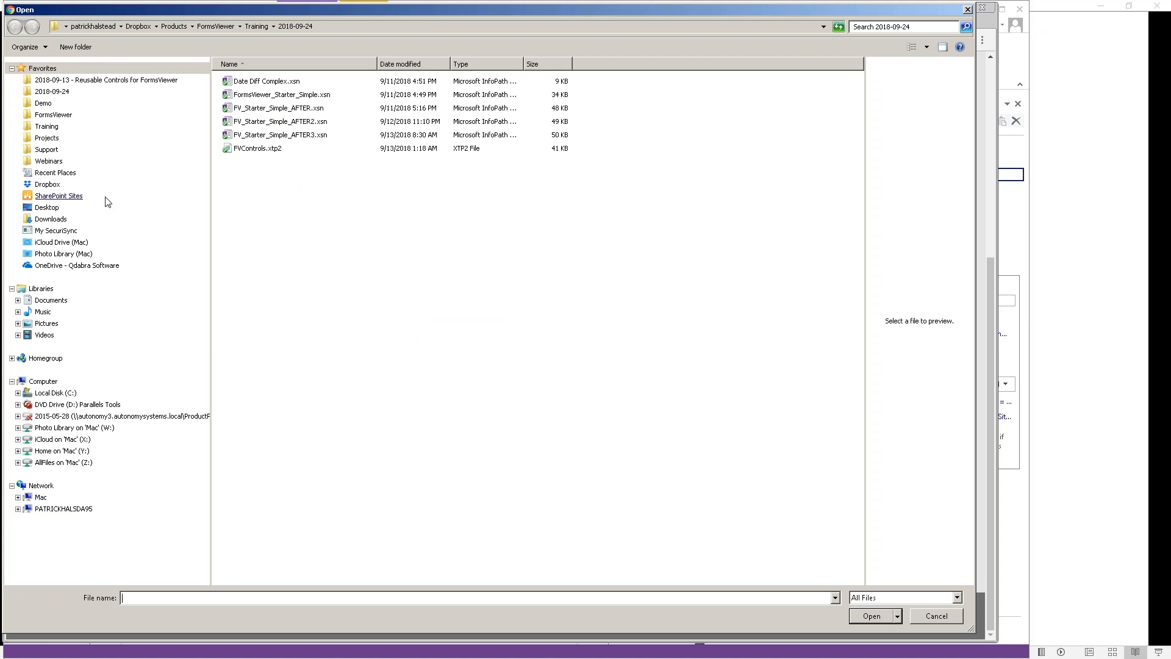
click(59, 98)
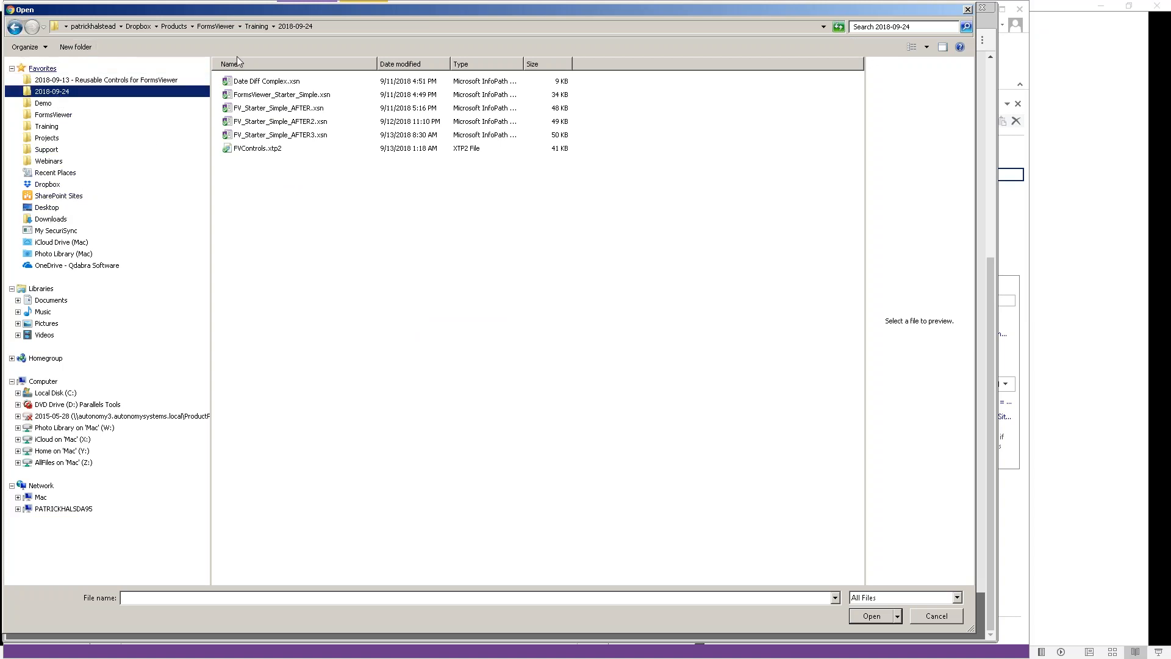
click(216, 27)
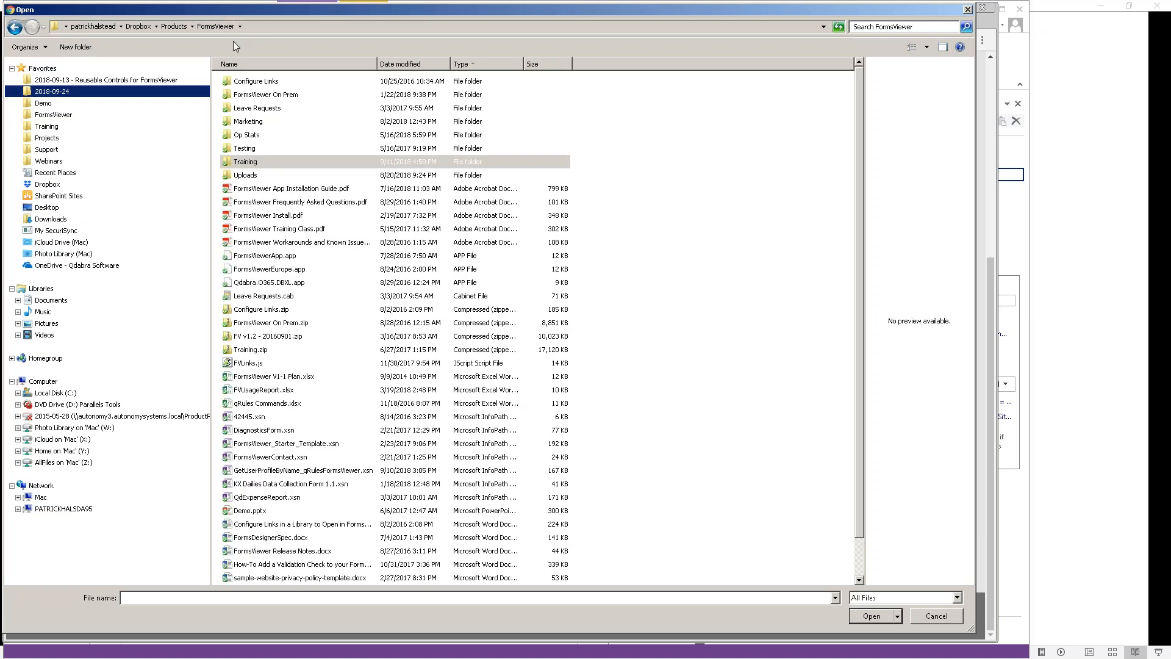
double_click(239, 162)
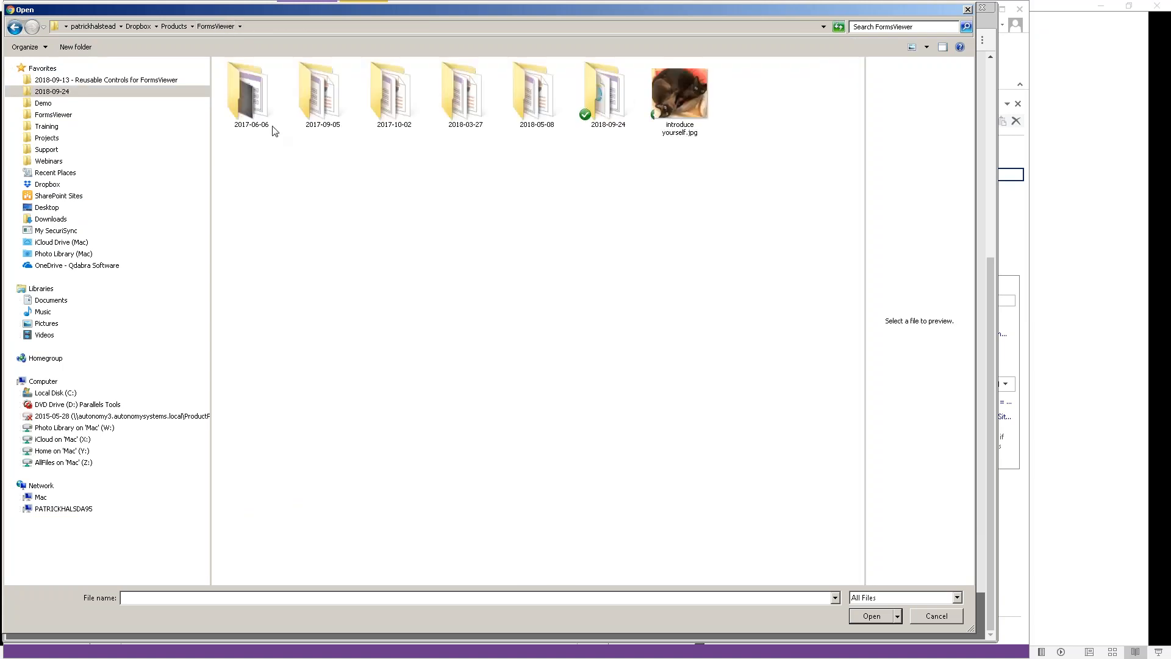
click(671, 105)
double_click(671, 105)
click(544, 374)
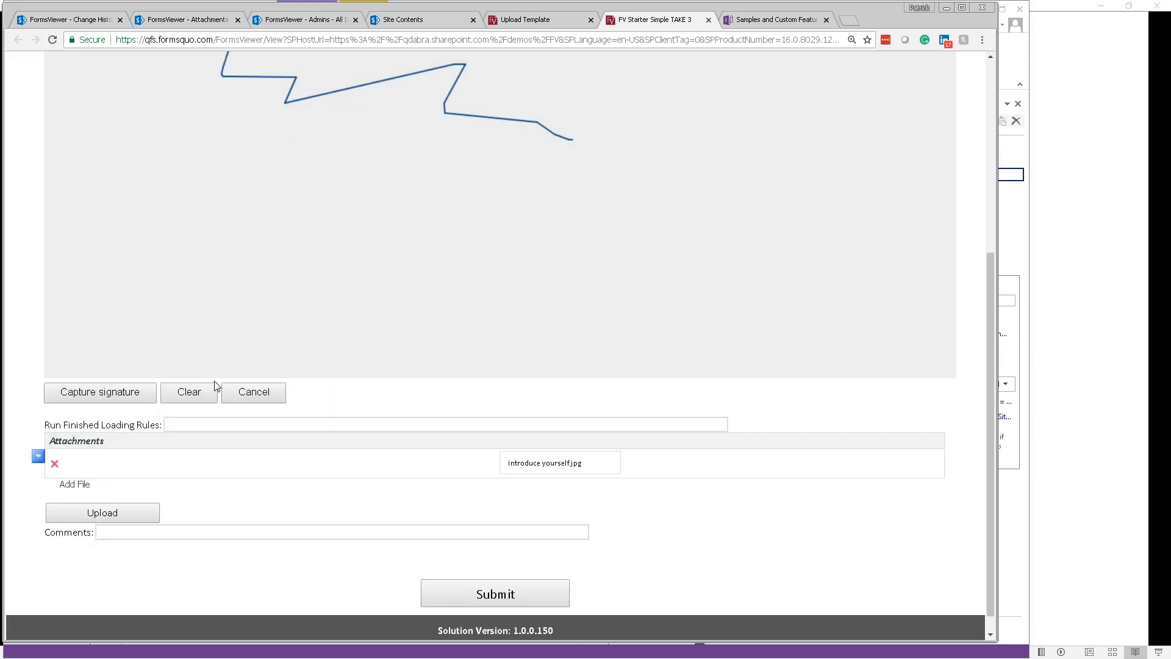
Step: Add a second attachment row with momiji.jpg from the Desktop and upload both images
click(86, 486)
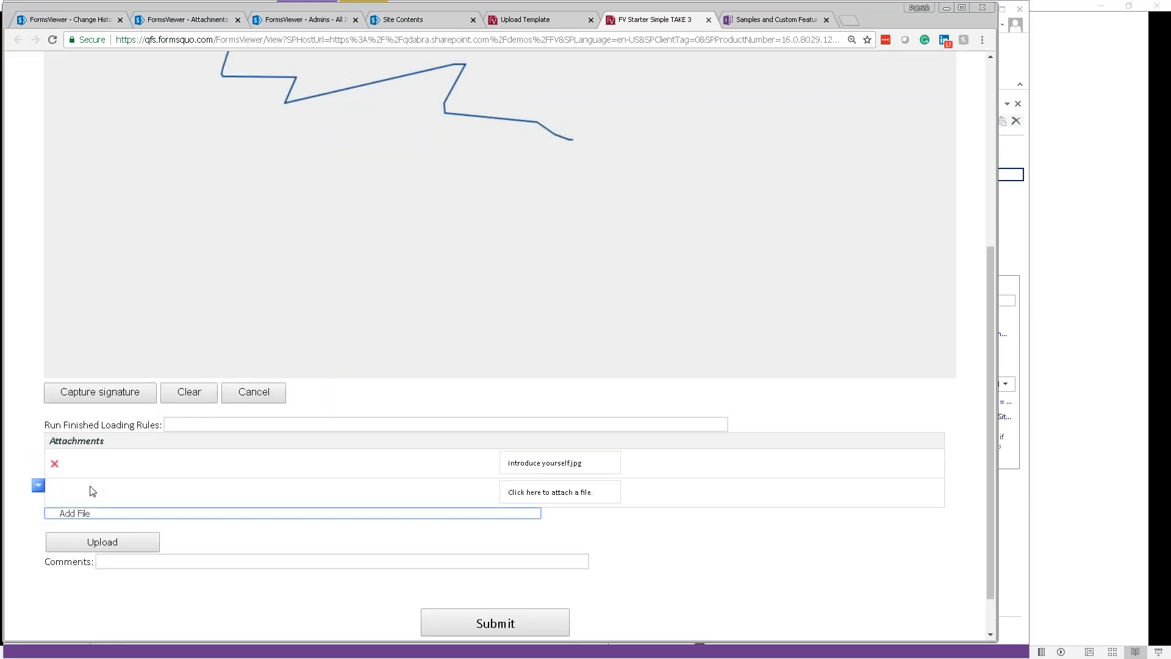
double_click(553, 495)
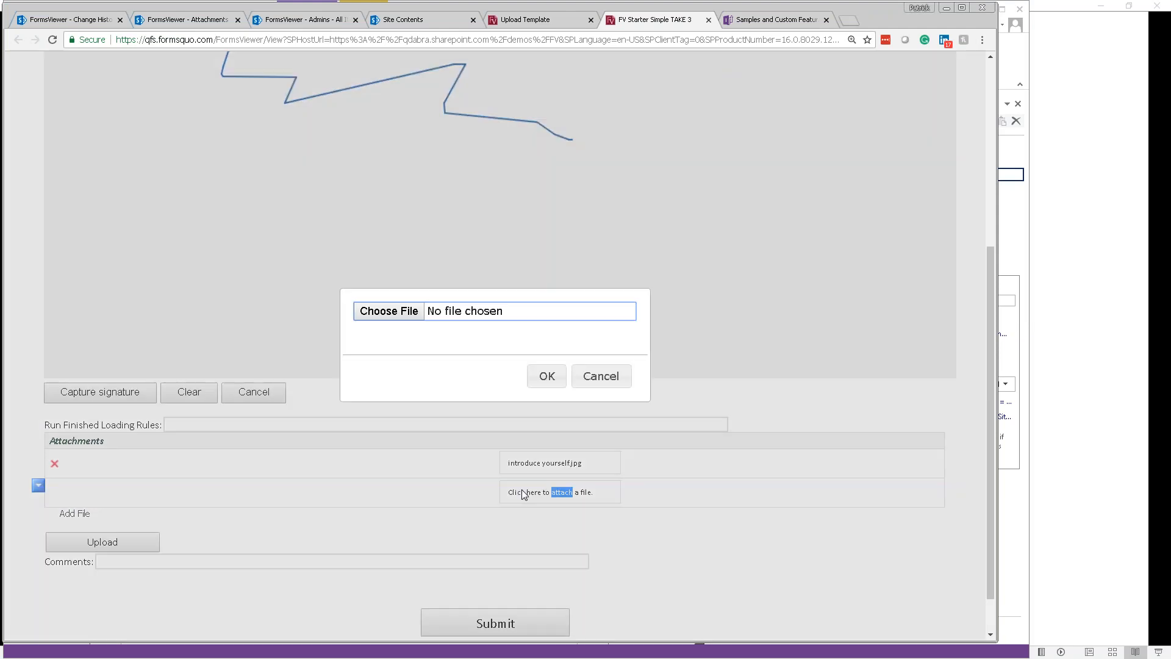
click(410, 313)
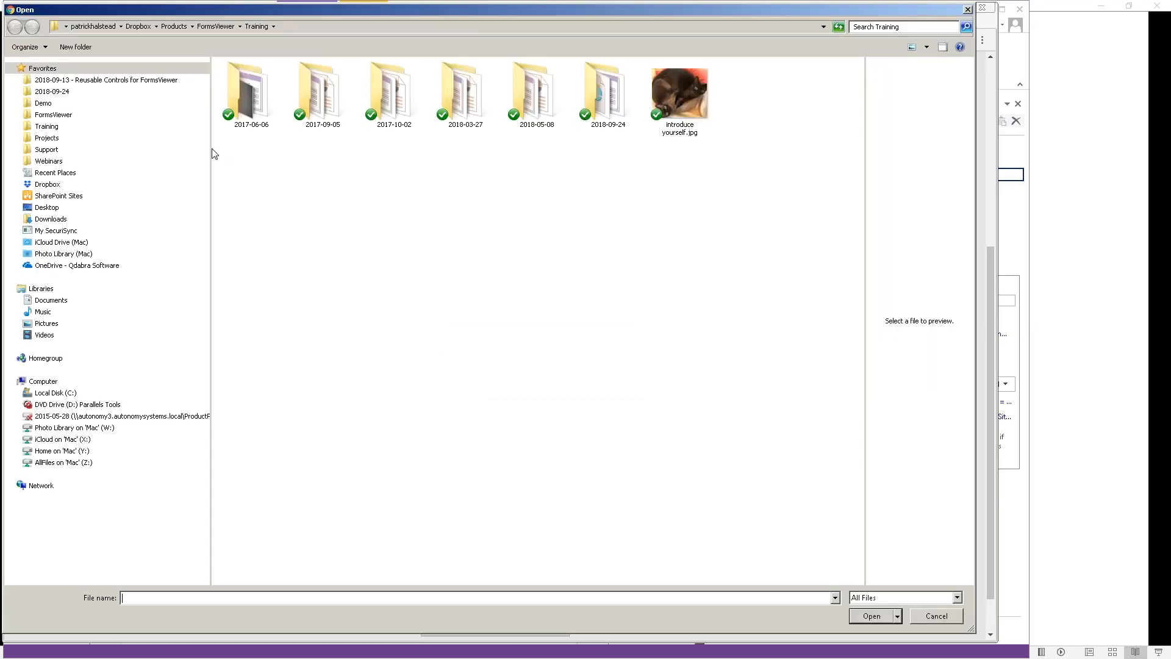
click(48, 208)
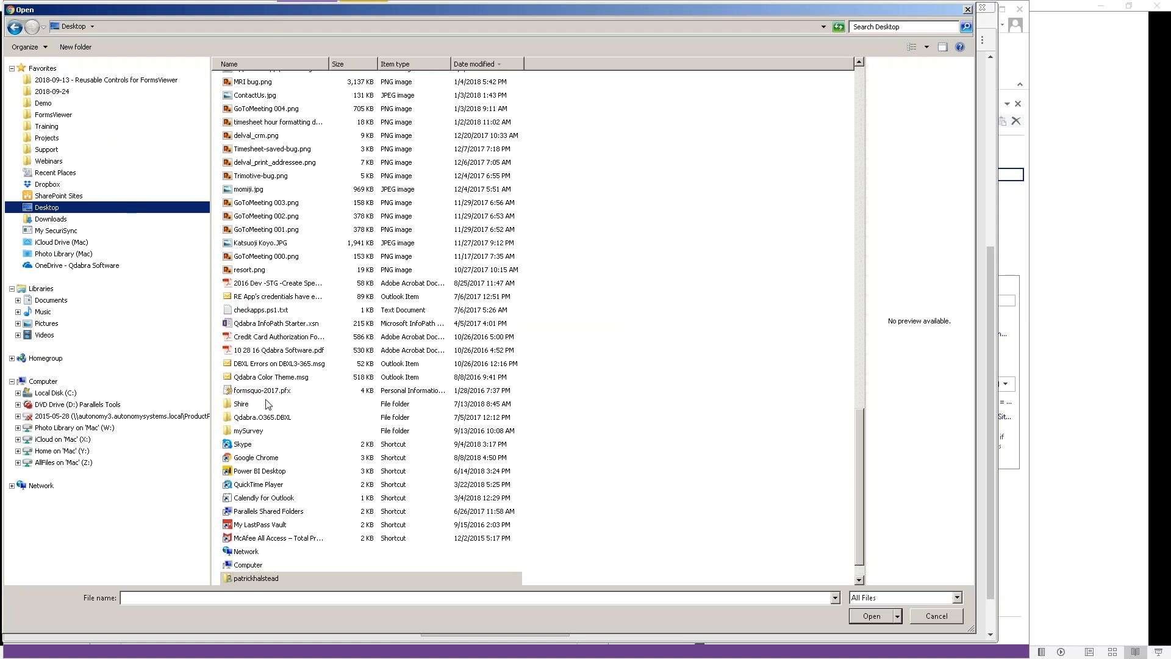
click(277, 392)
key(c)
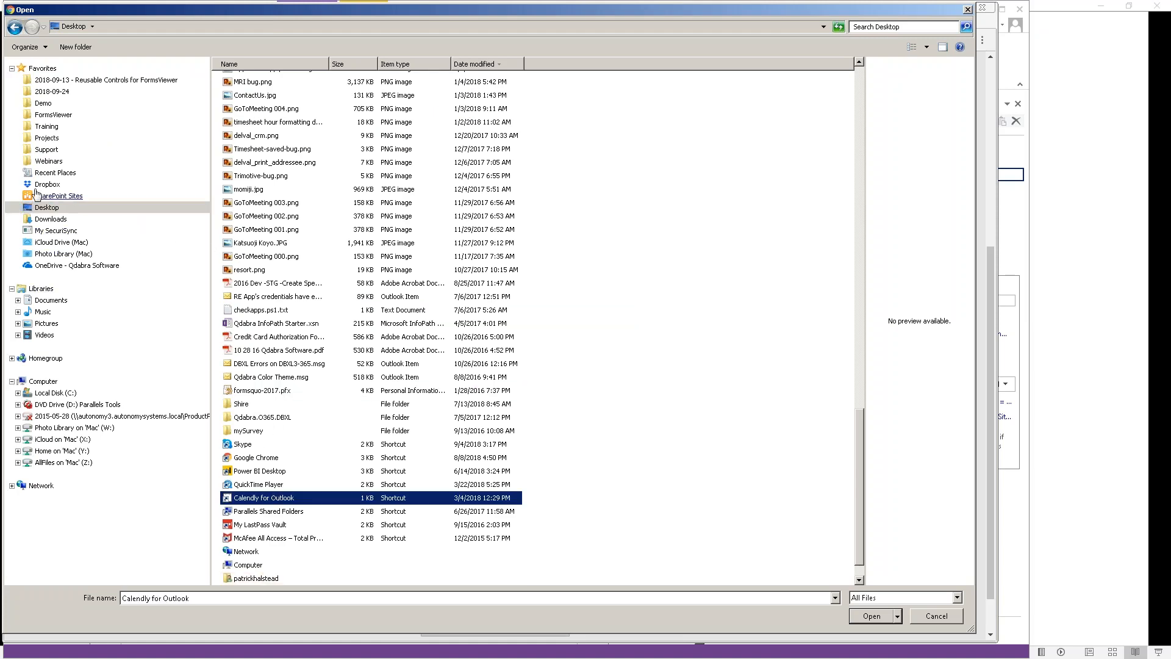
click(59, 324)
drag(58, 323, 299, 297)
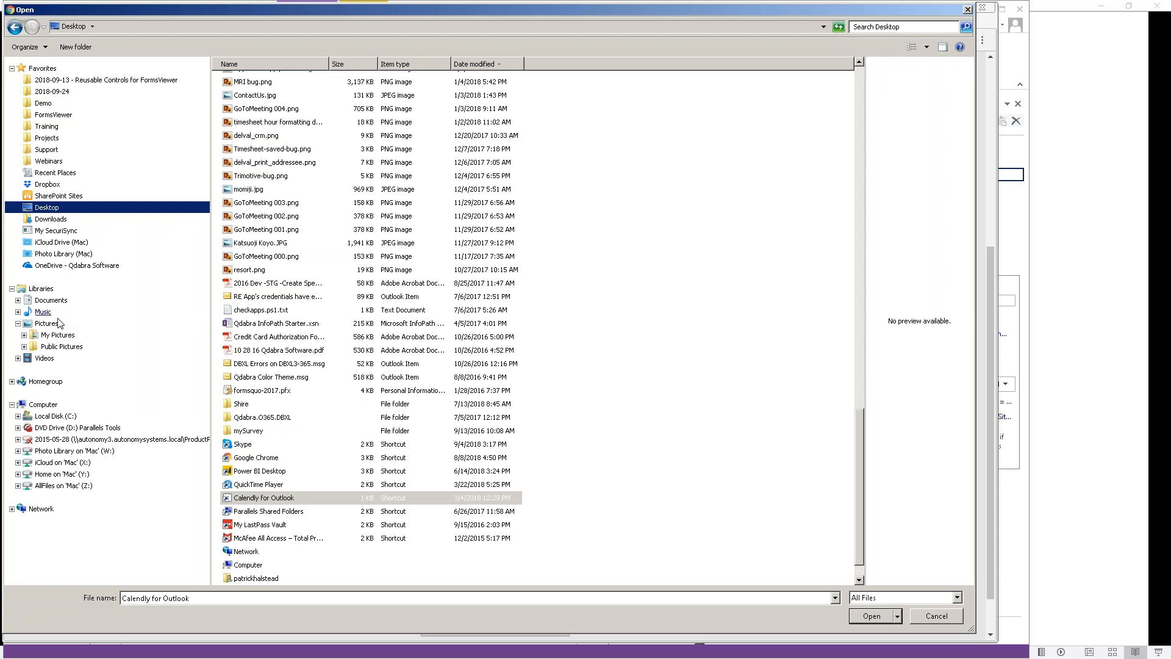
click(53, 327)
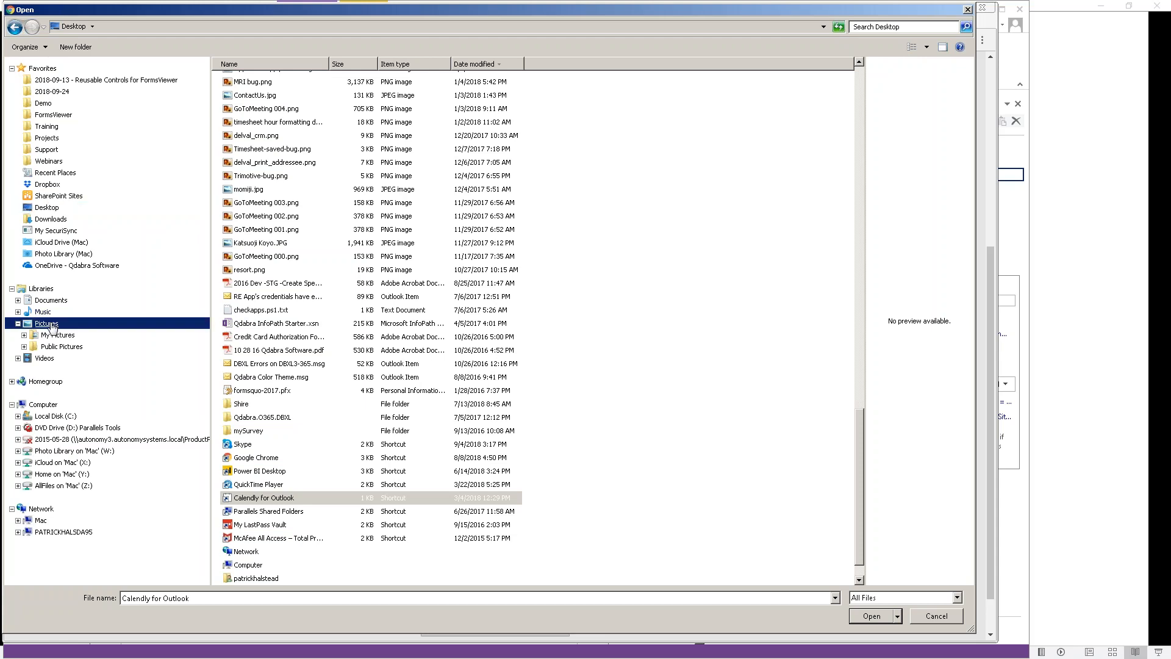
click(56, 211)
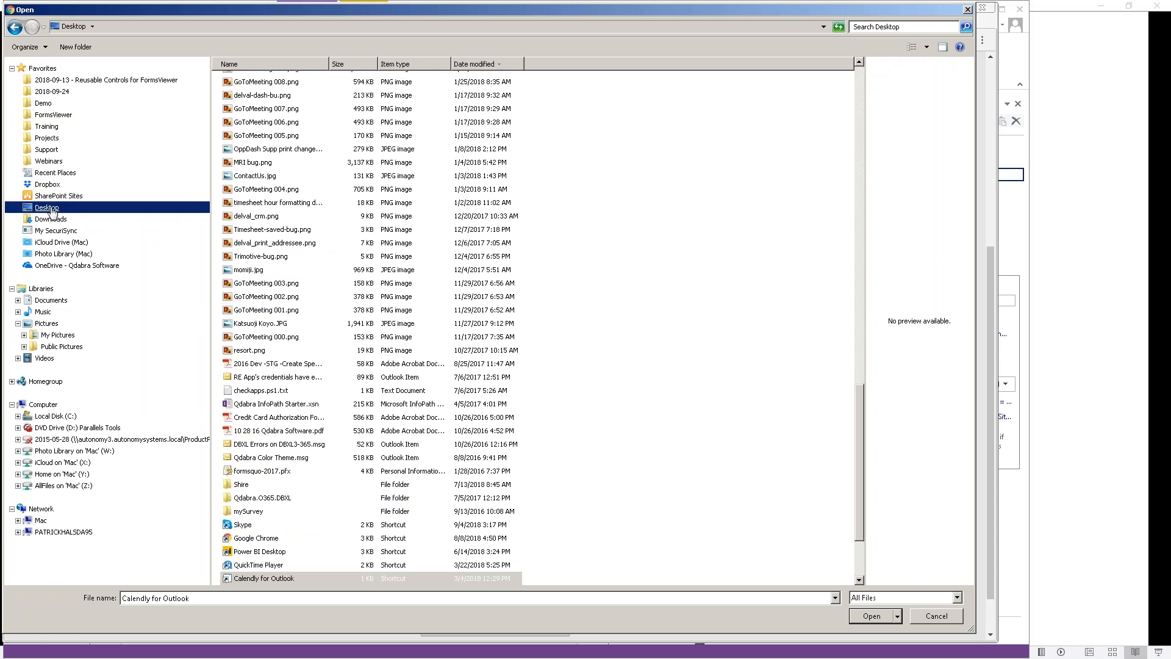
double_click(254, 272)
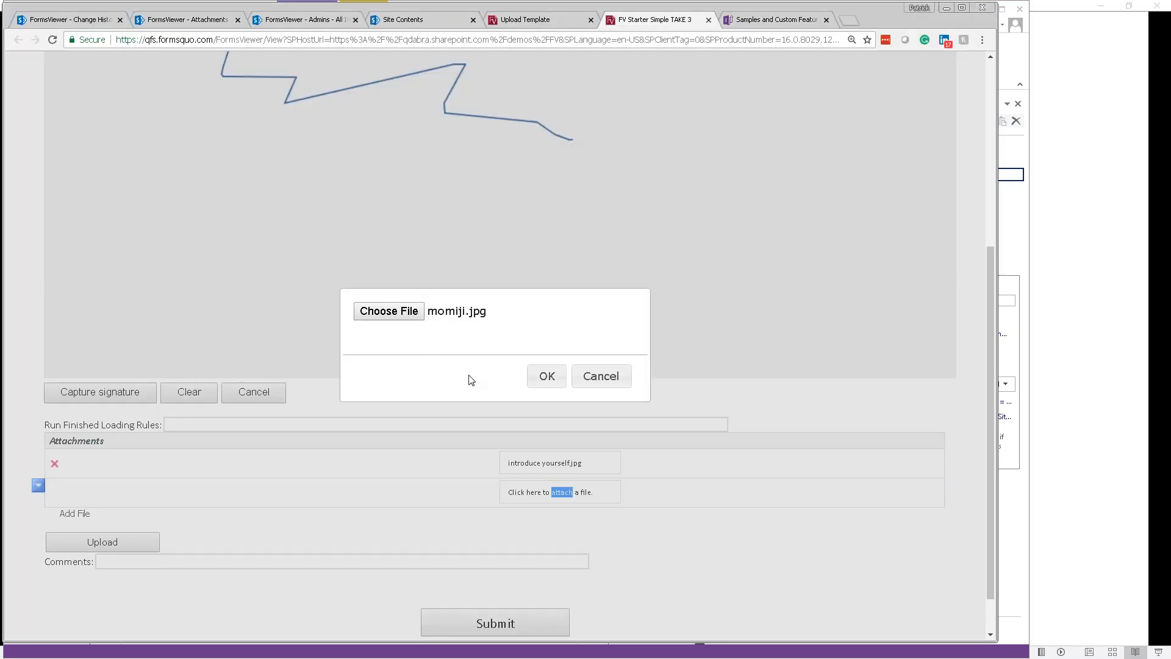
click(535, 380)
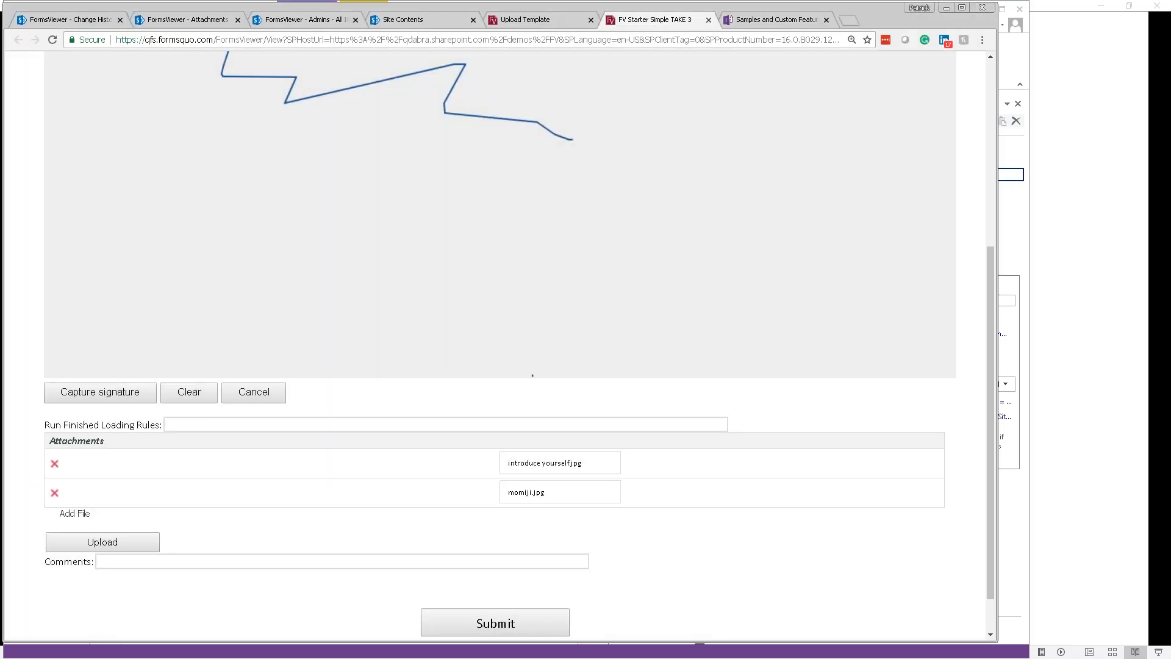
click(114, 537)
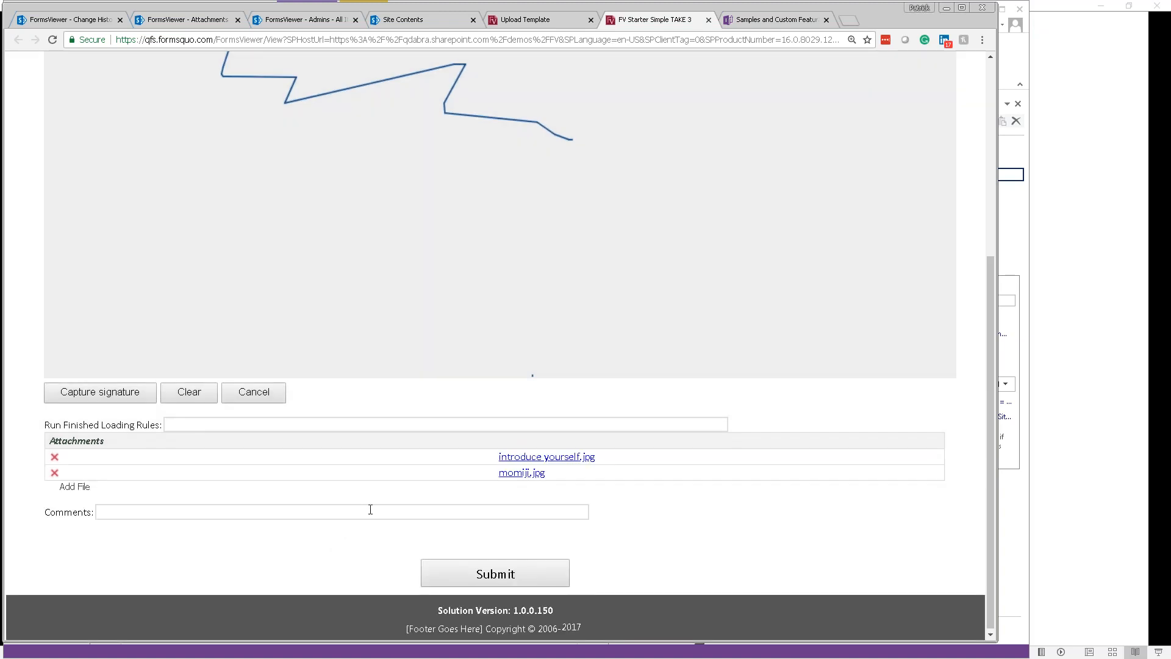
Step: View the uploaded introduce yourself.jpg, then remove it from the form's attachments
click(565, 463)
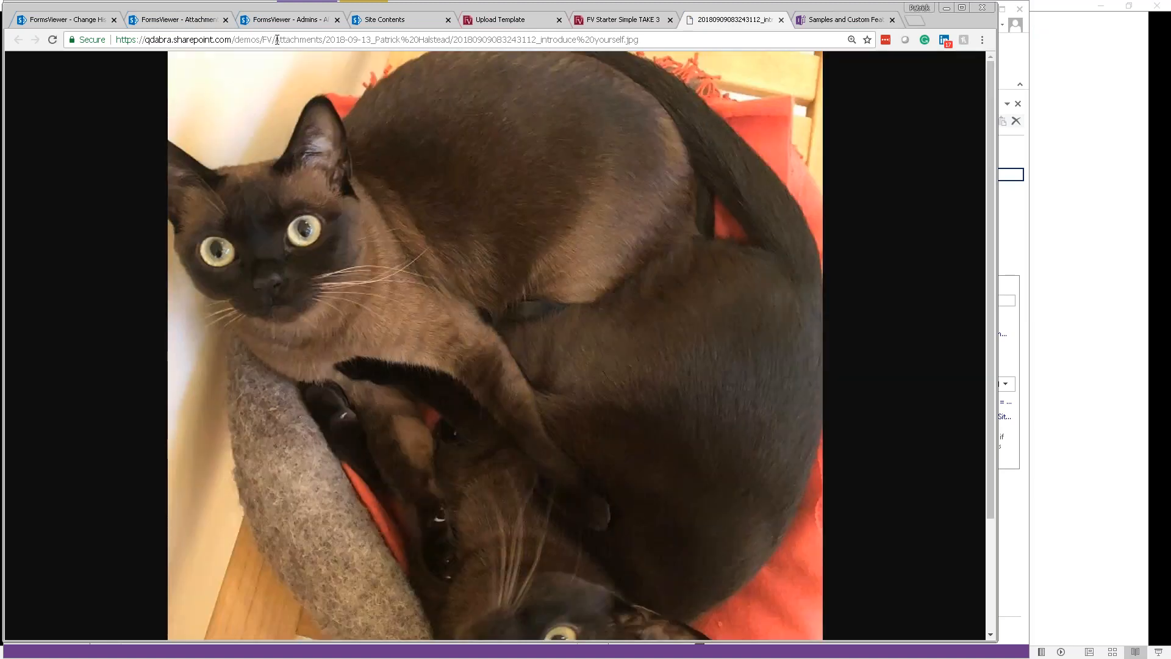
drag(275, 40, 324, 40)
click(594, 23)
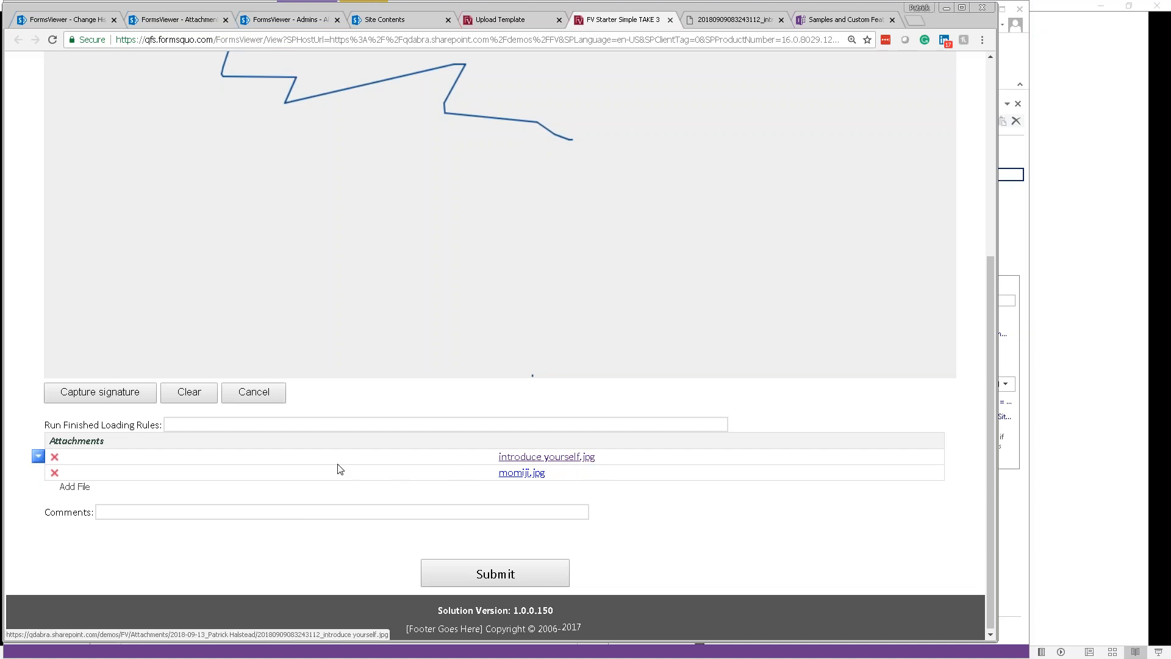
click(54, 457)
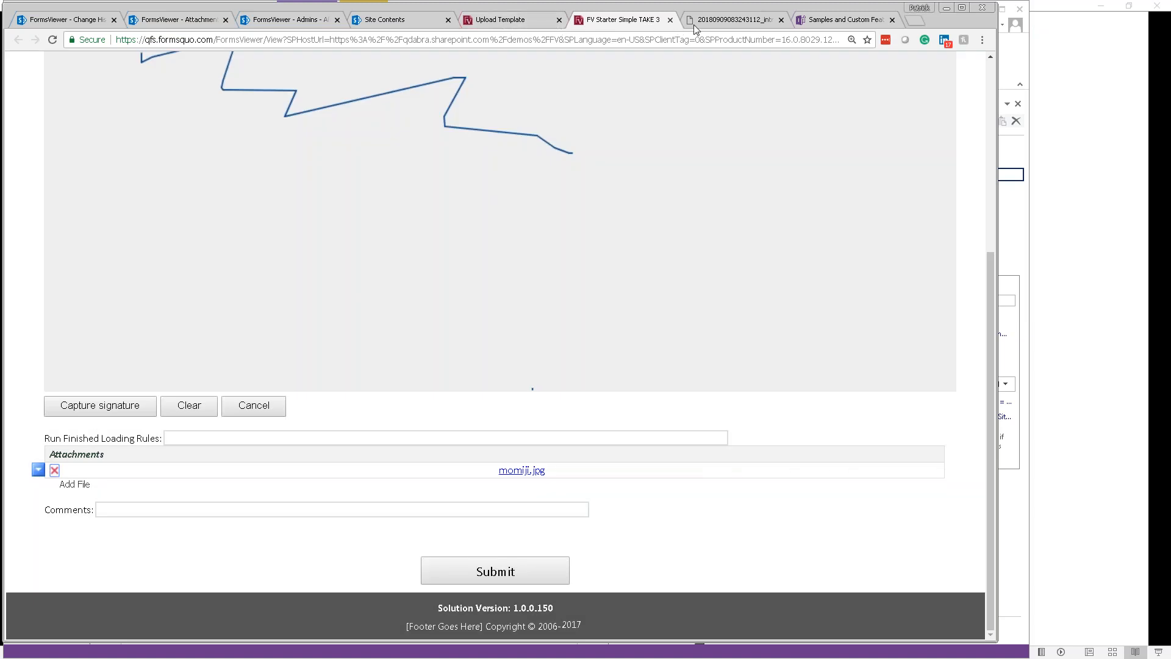
Step: Trim the image's address down to the /Attachments/ library and load it
click(712, 26)
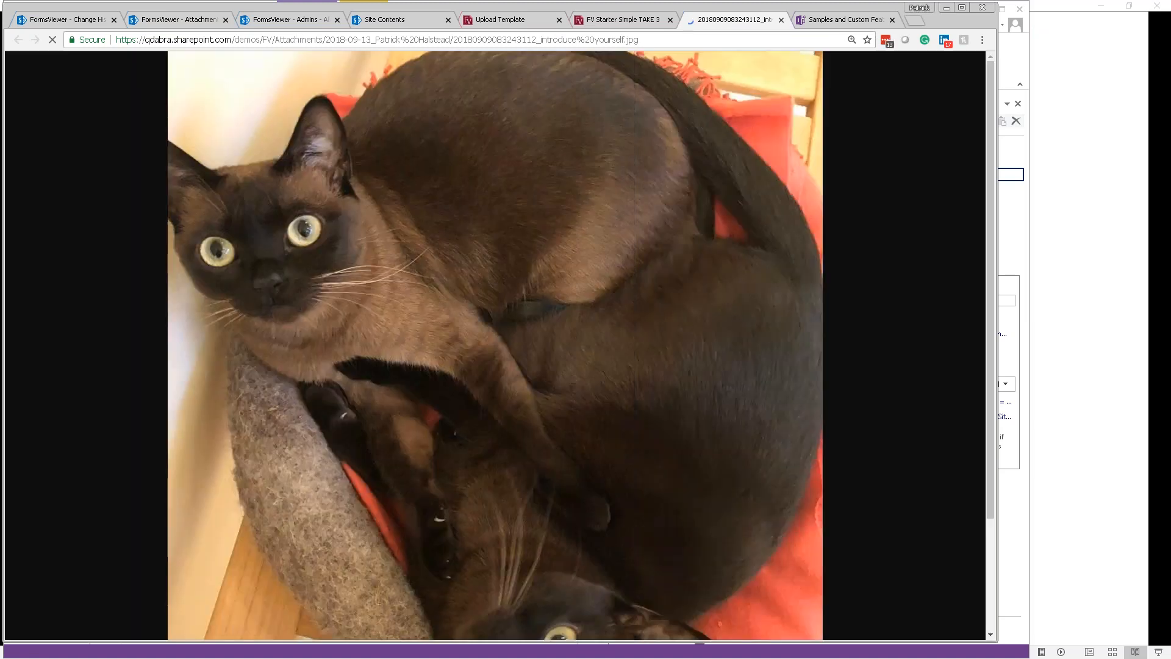
drag(326, 40, 638, 40)
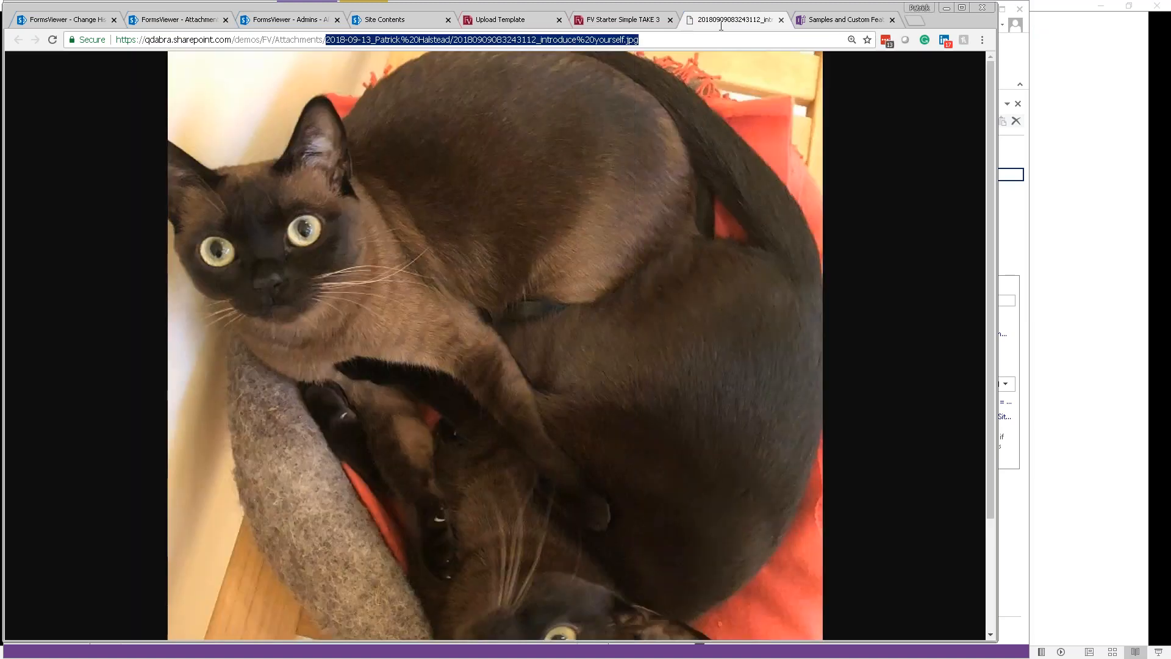
key(BackSpace)
key(Return)
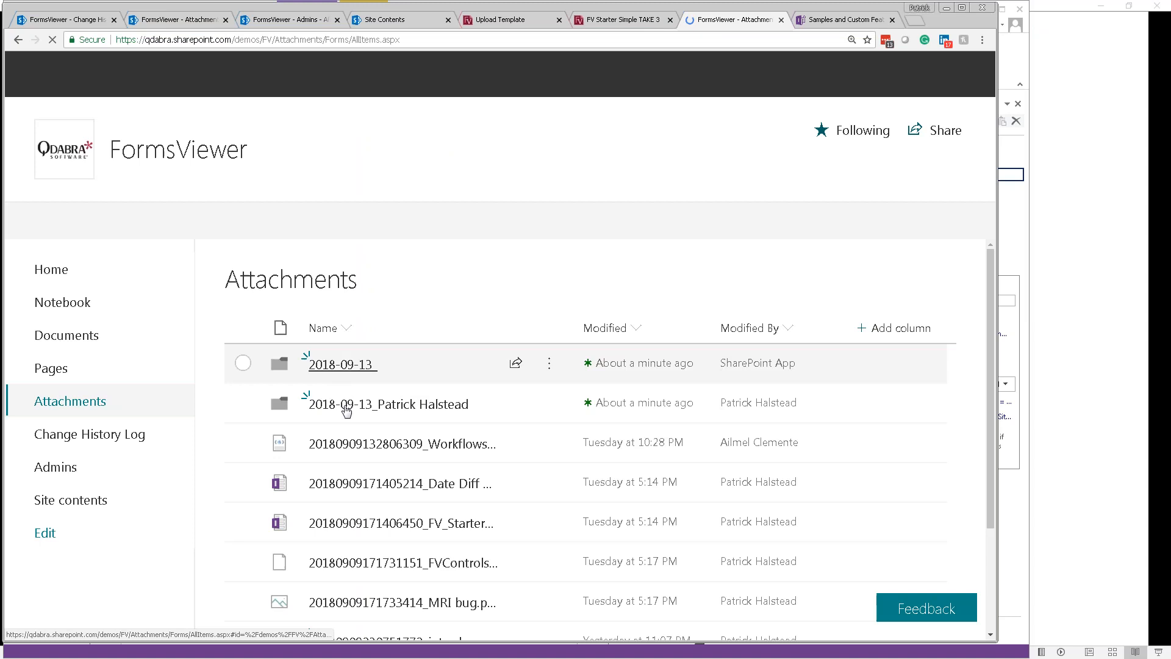
Step: Open the 2018-09-13 attachment folders and confirm the user's folder is empty
click(348, 406)
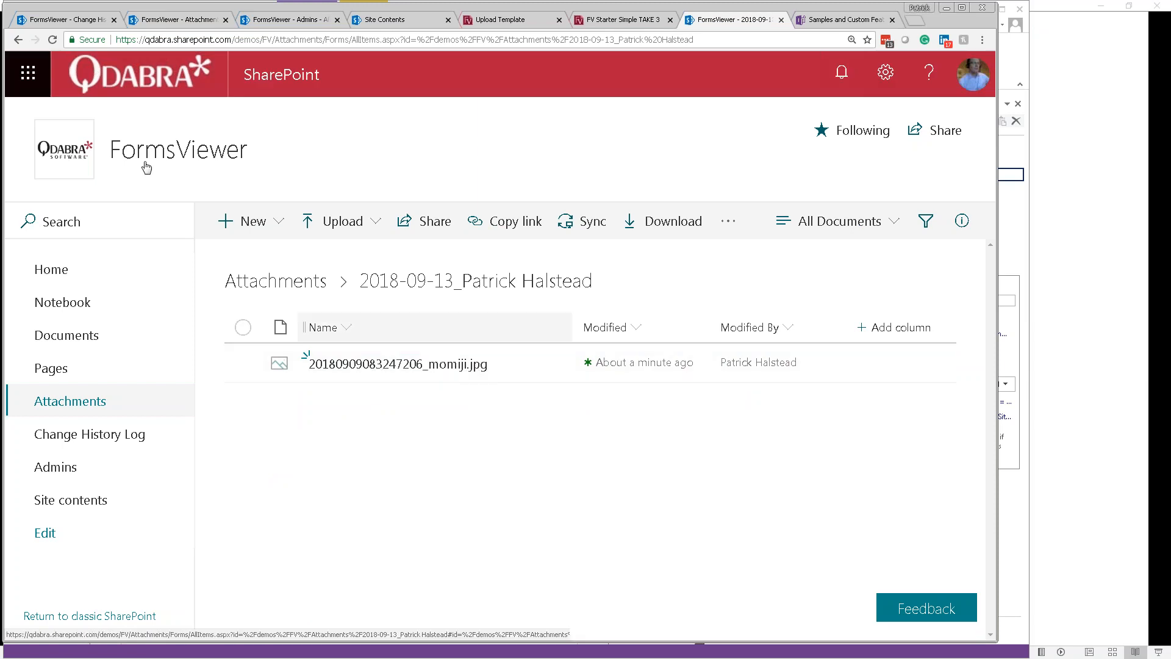
click(18, 42)
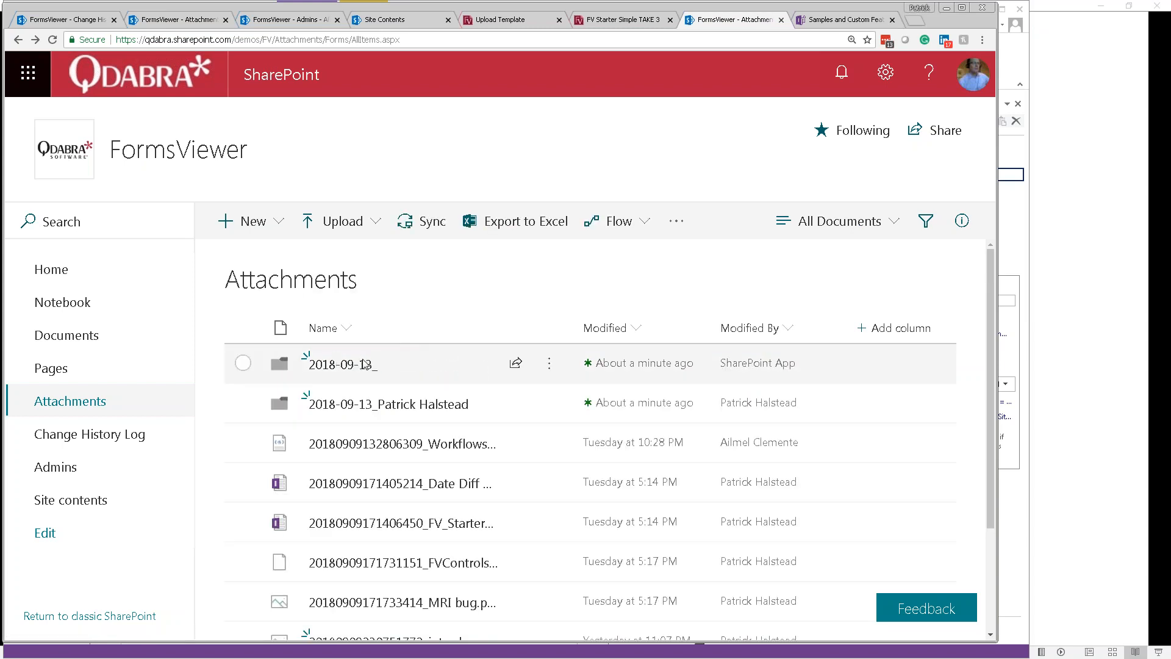
click(359, 365)
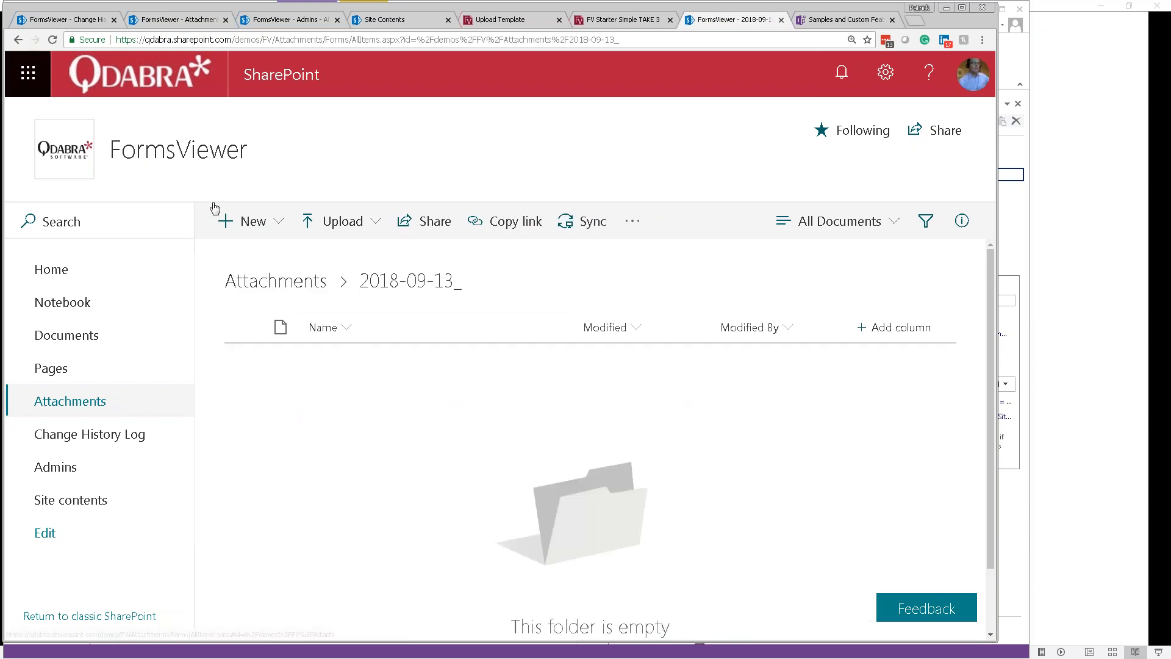
click(19, 41)
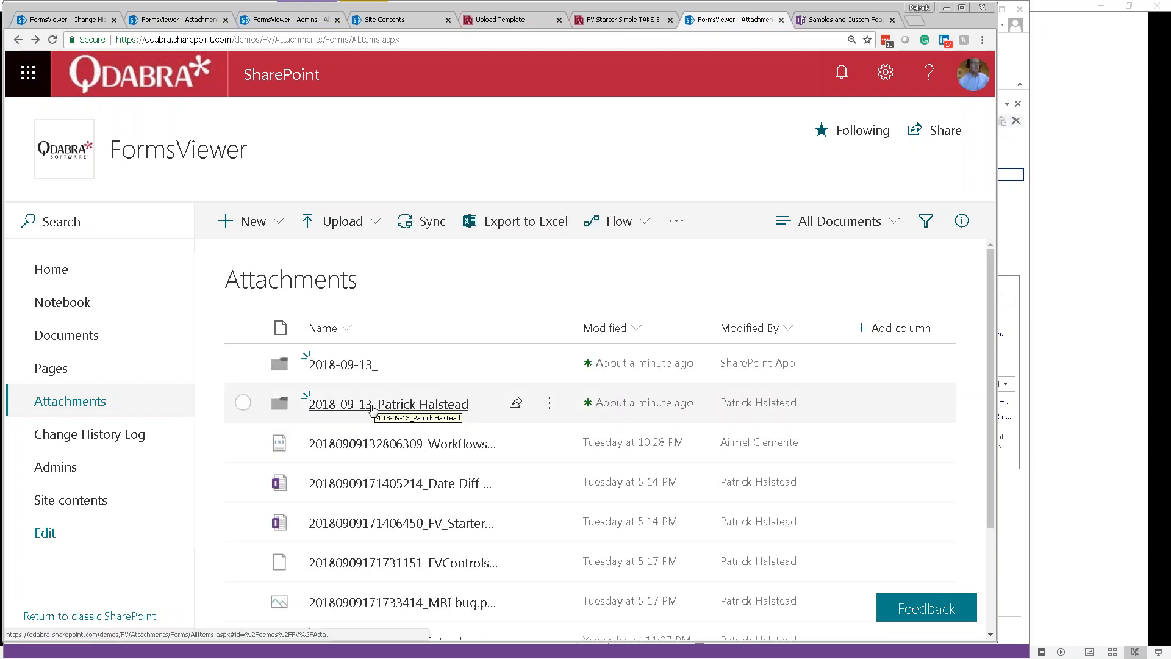
click(373, 407)
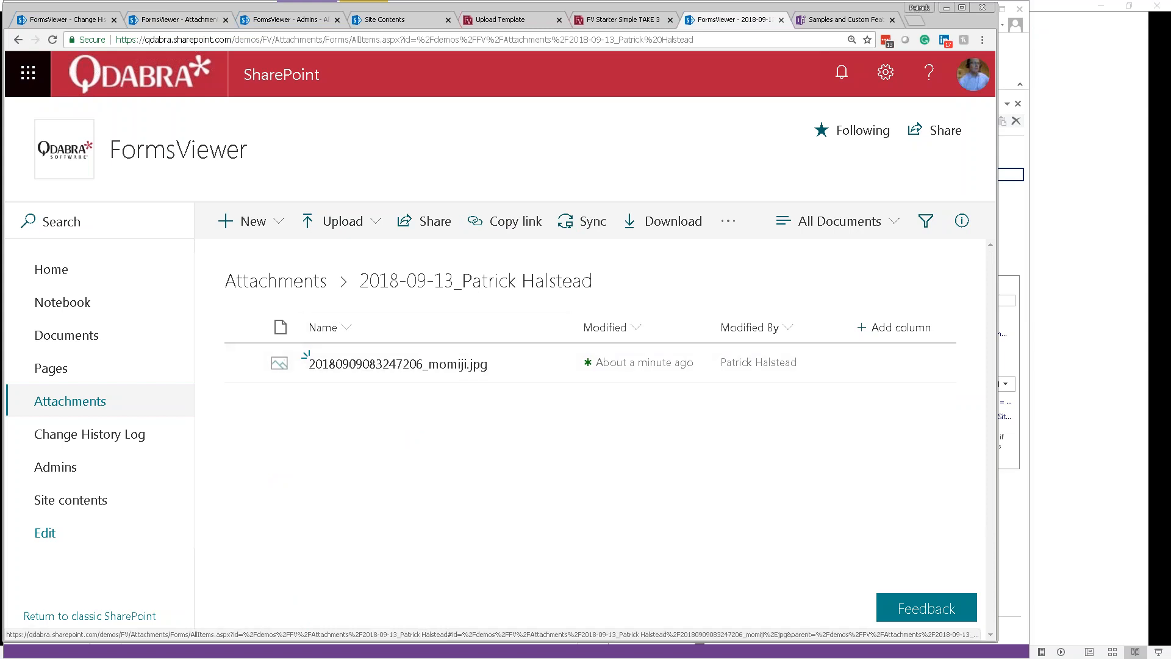
Step: Remove momiji.jpg from the form, recheck the dated folder via Site Contents, then return to the form
click(623, 19)
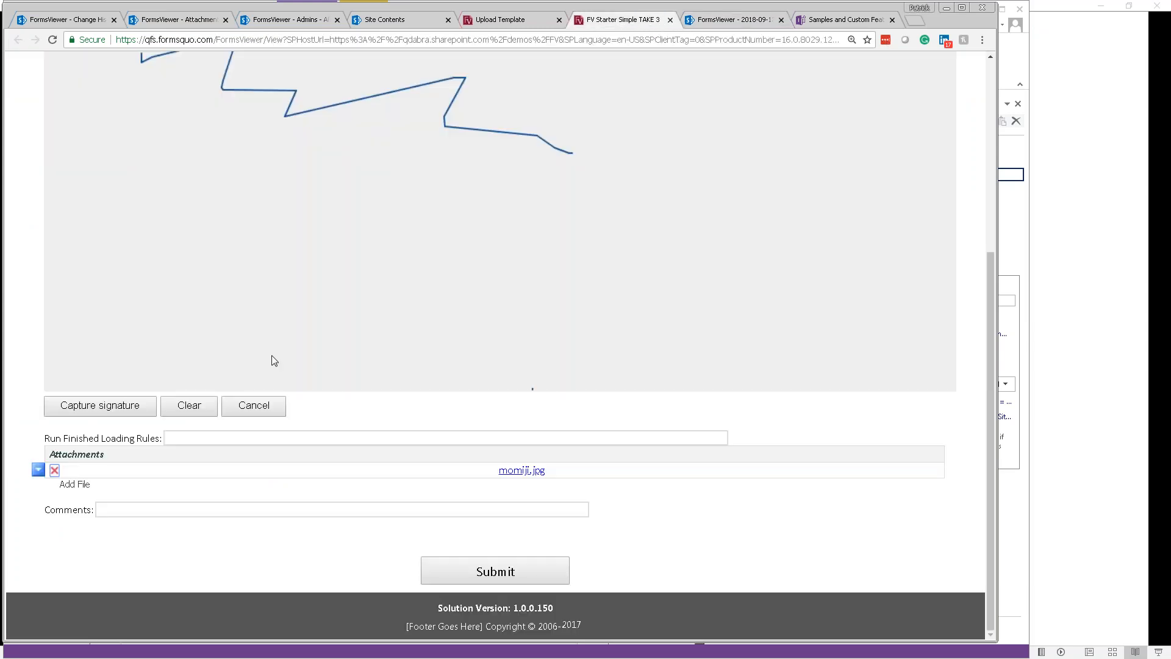
click(54, 472)
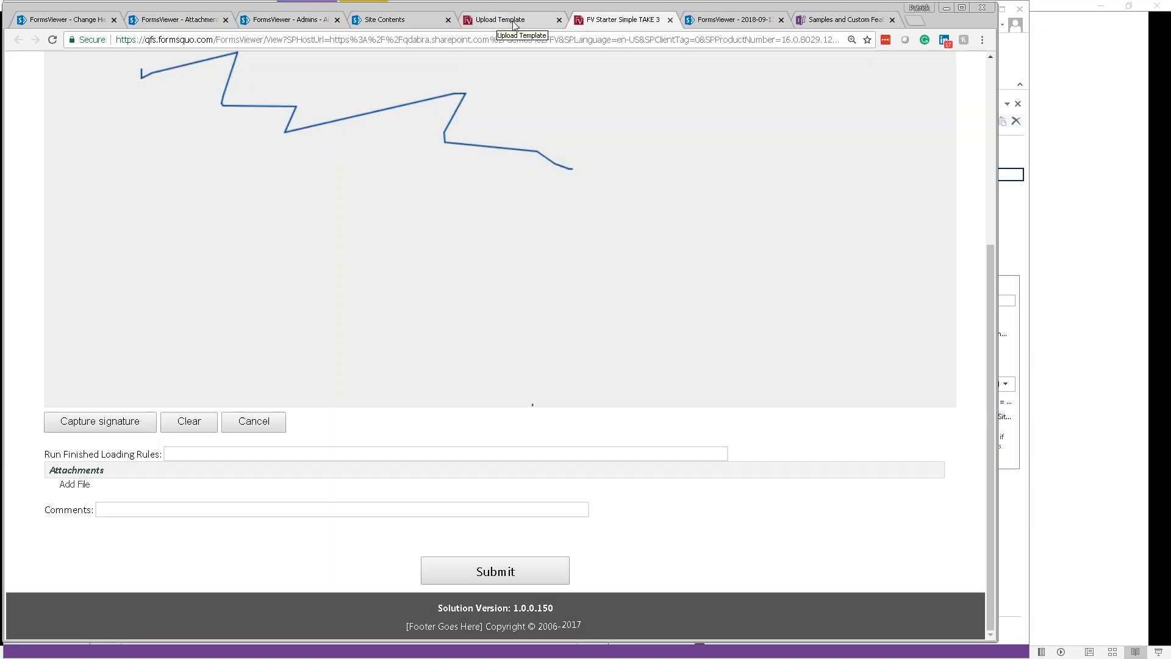
click(735, 24)
click(404, 22)
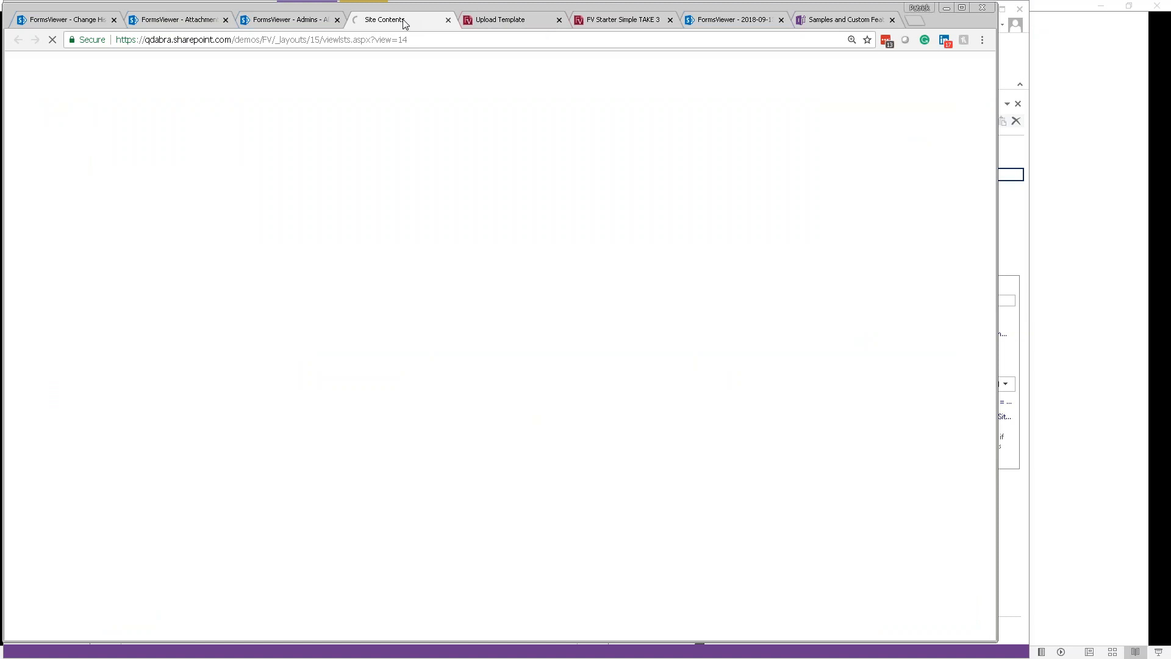
click(188, 25)
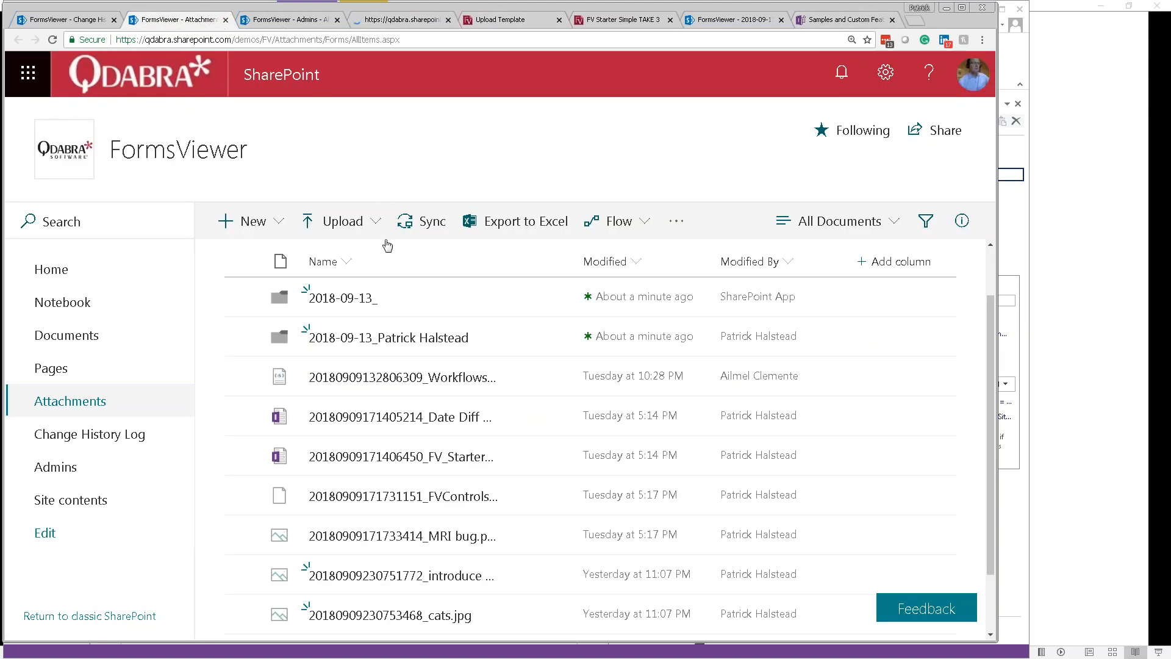
click(380, 343)
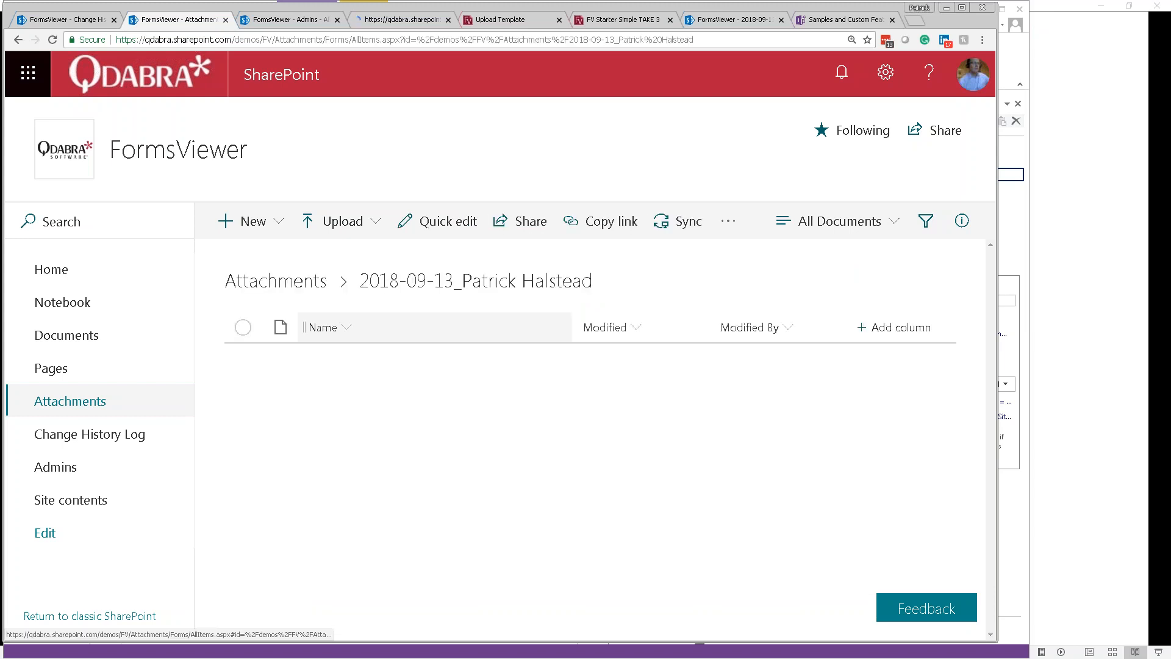
click(625, 21)
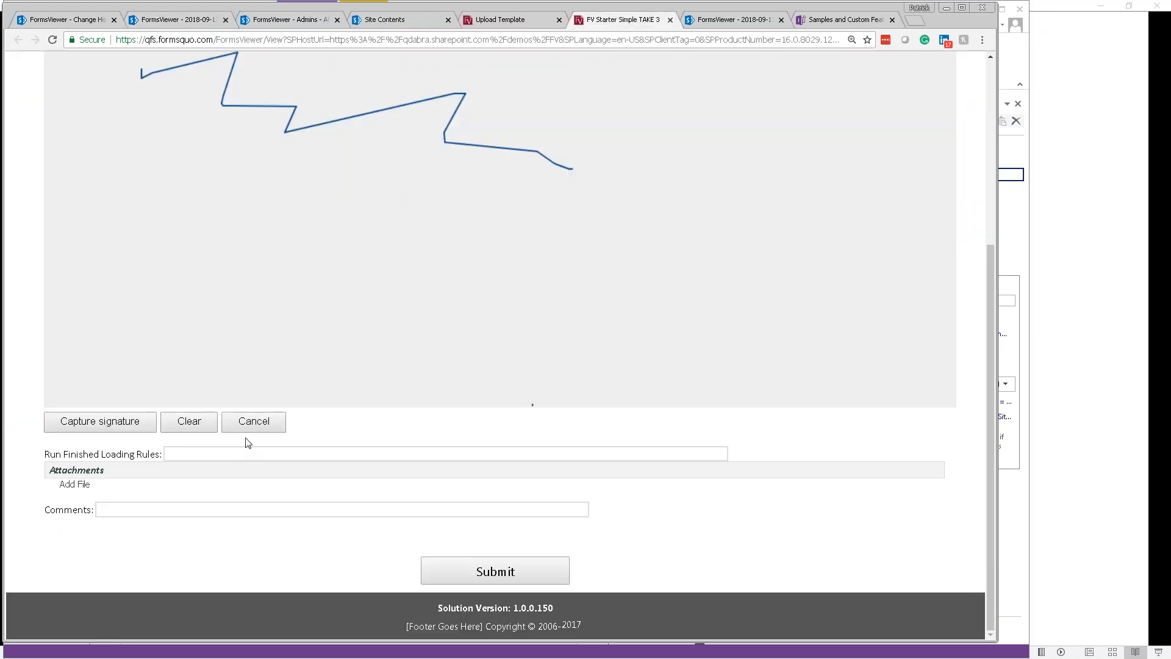
Step: Submit the comment 'Hello Kitty' and show the change history
click(252, 511)
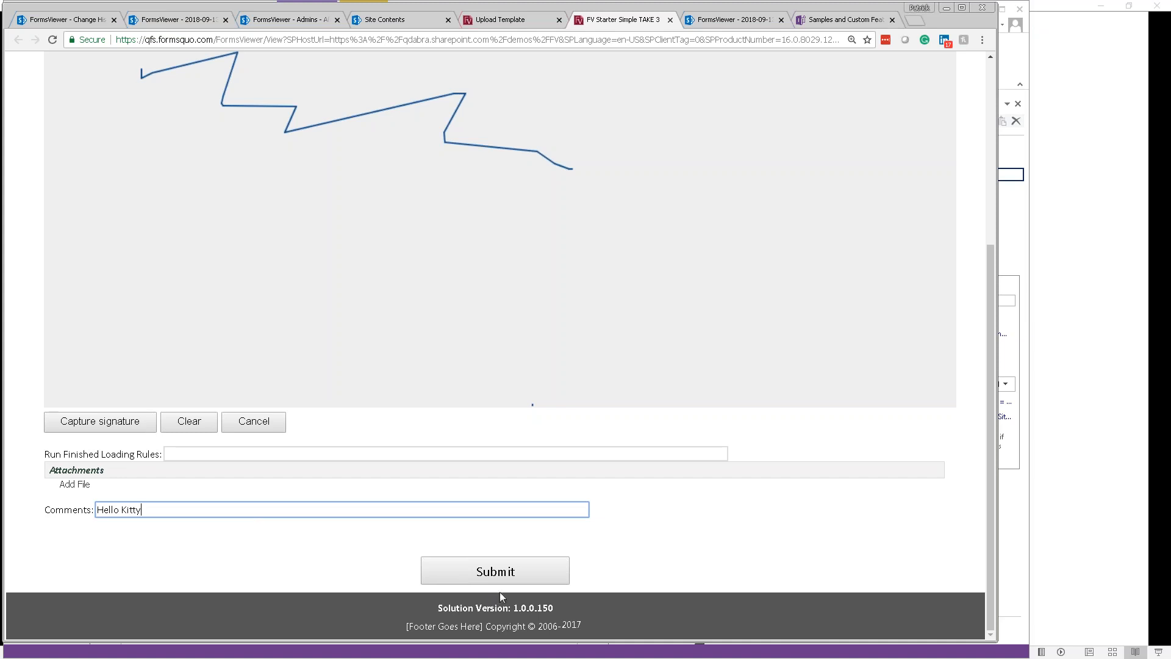
click(499, 574)
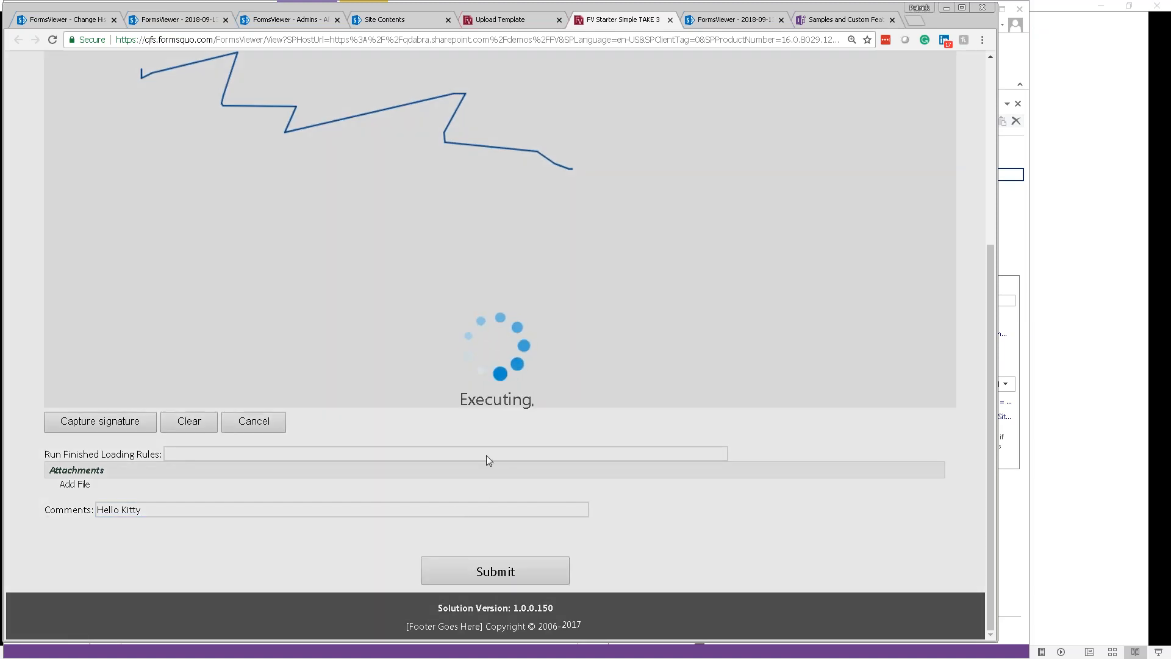
scroll(484, 430, down, 1)
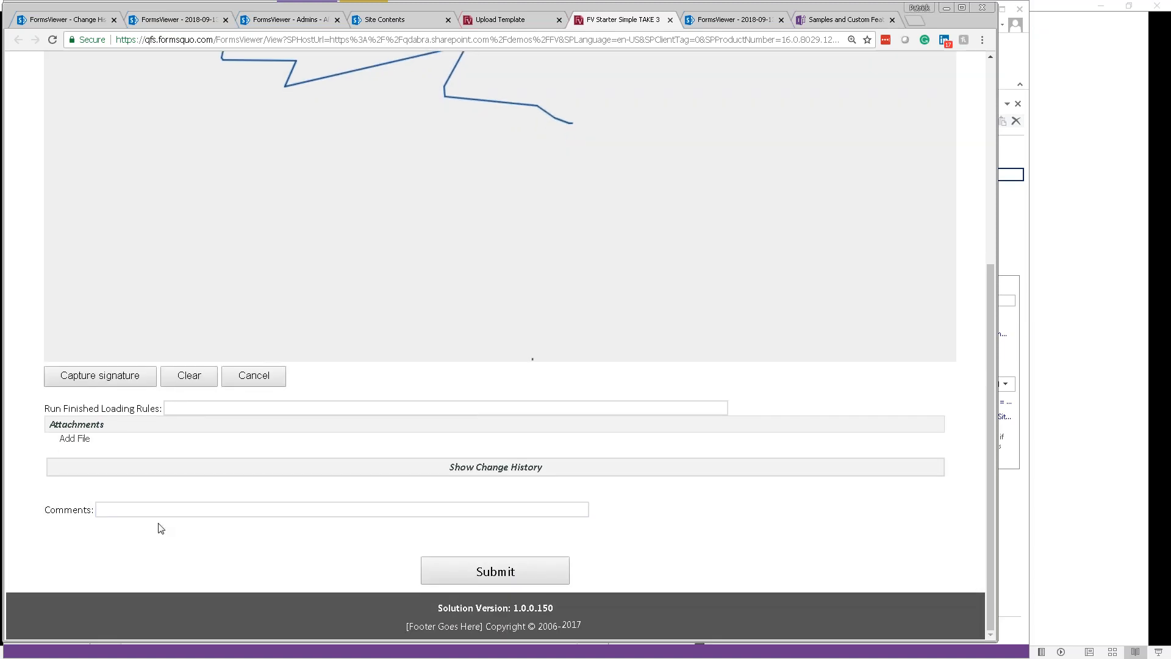
click(490, 472)
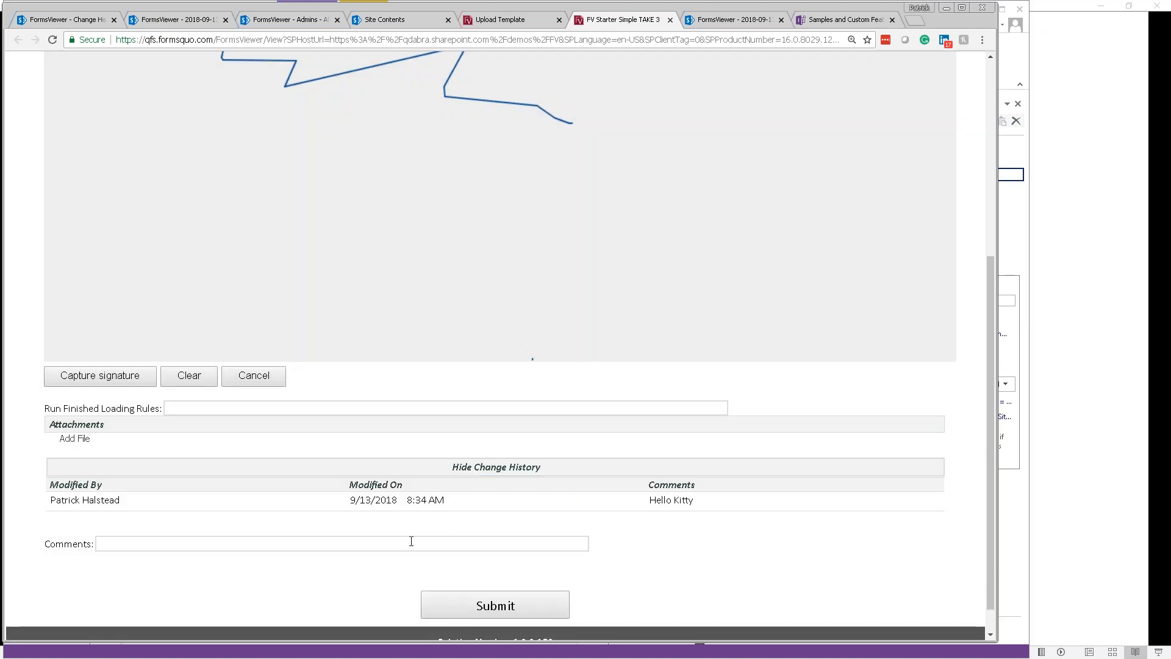
Step: Submit a second comment 'Demo looks good' and view the history with both comments
click(411, 545)
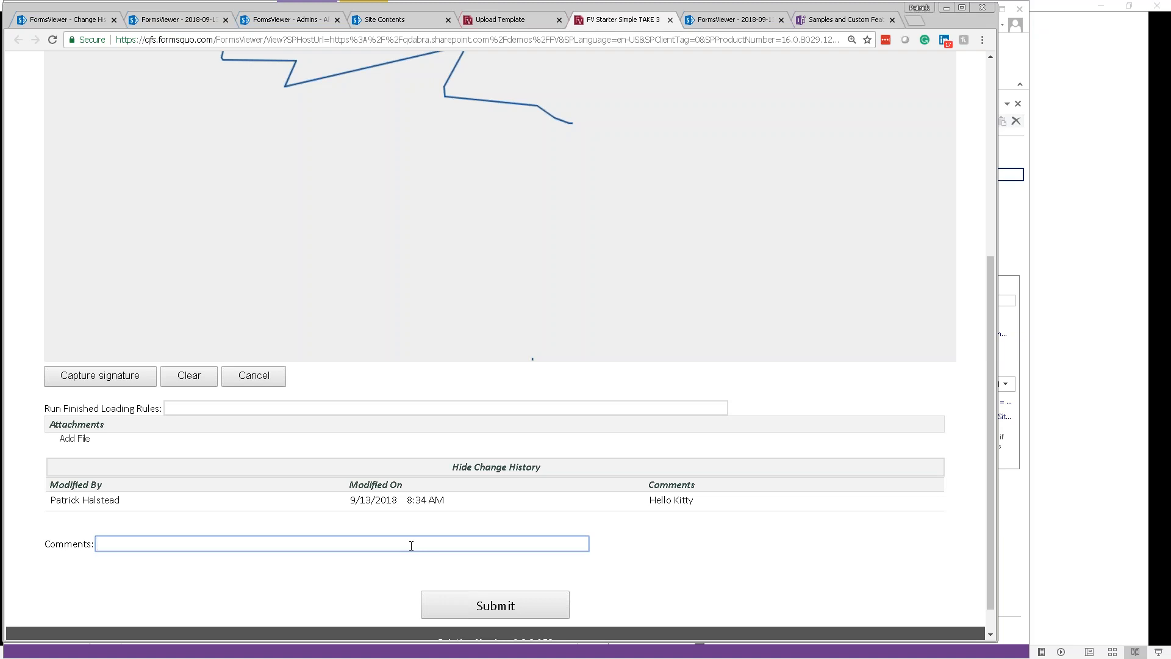
text(Demo looks good)
click(525, 602)
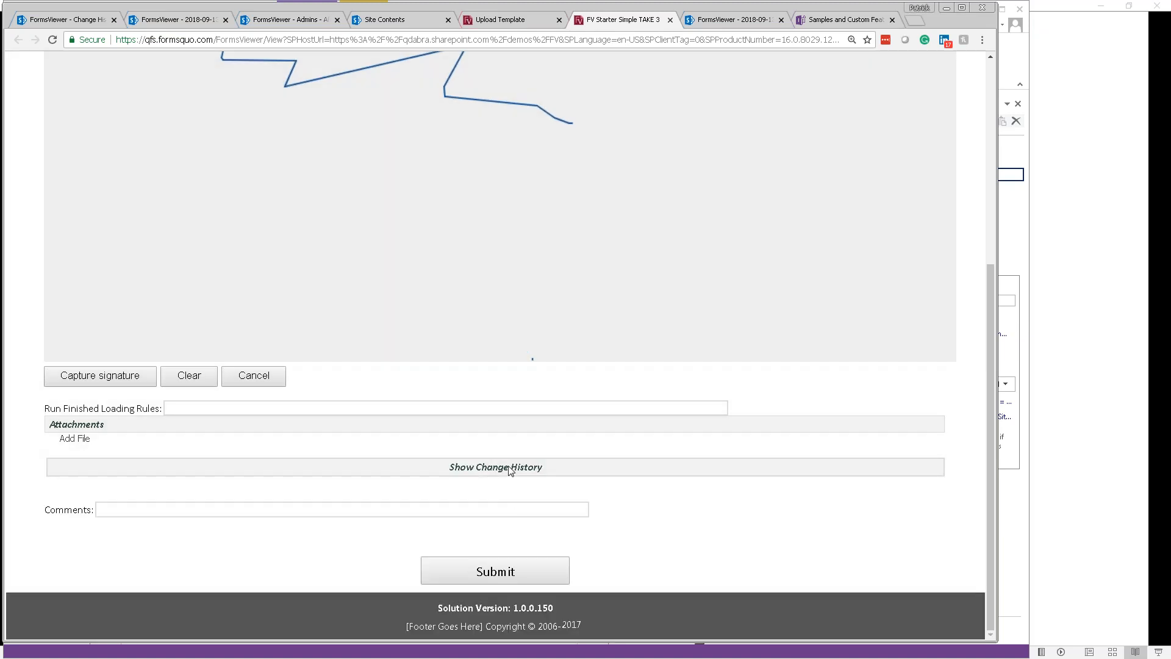
click(510, 470)
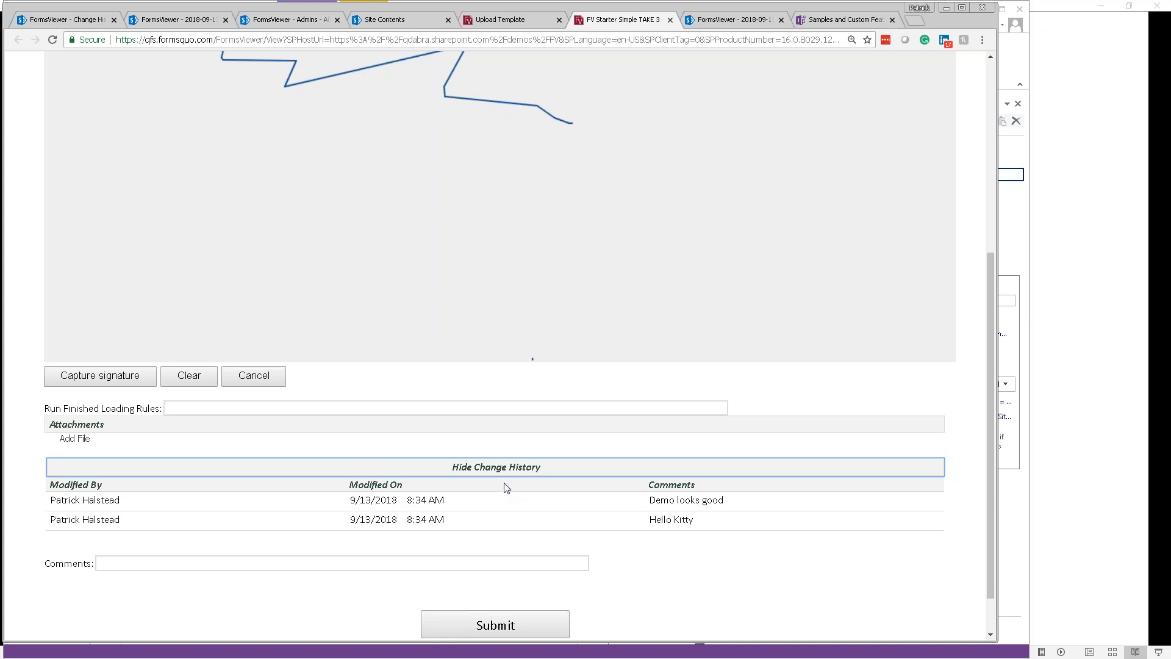
scroll(506, 487, down, 1)
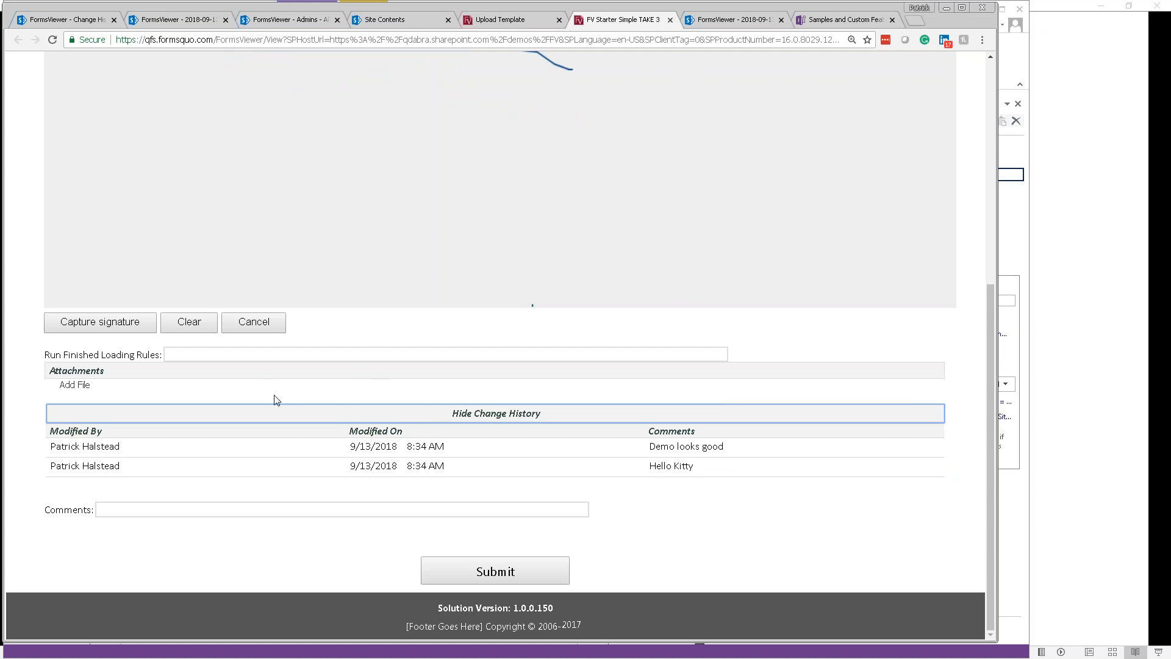
click(299, 24)
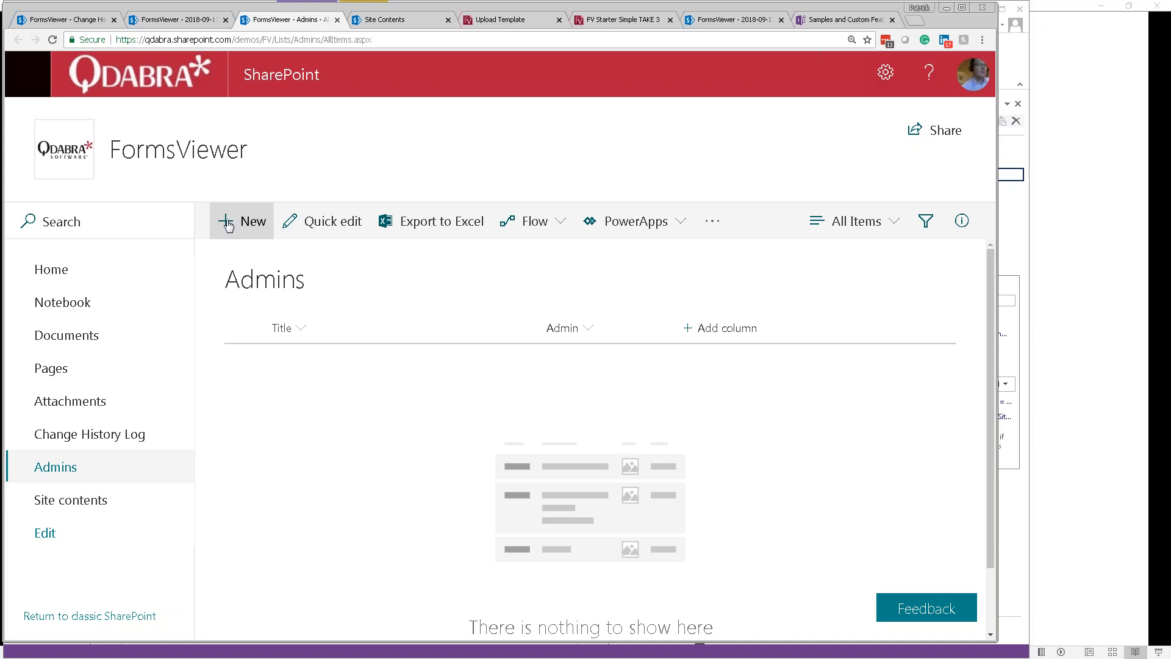
Step: Save a new Admins list item with the user's name as Title and the user as Admin
click(252, 222)
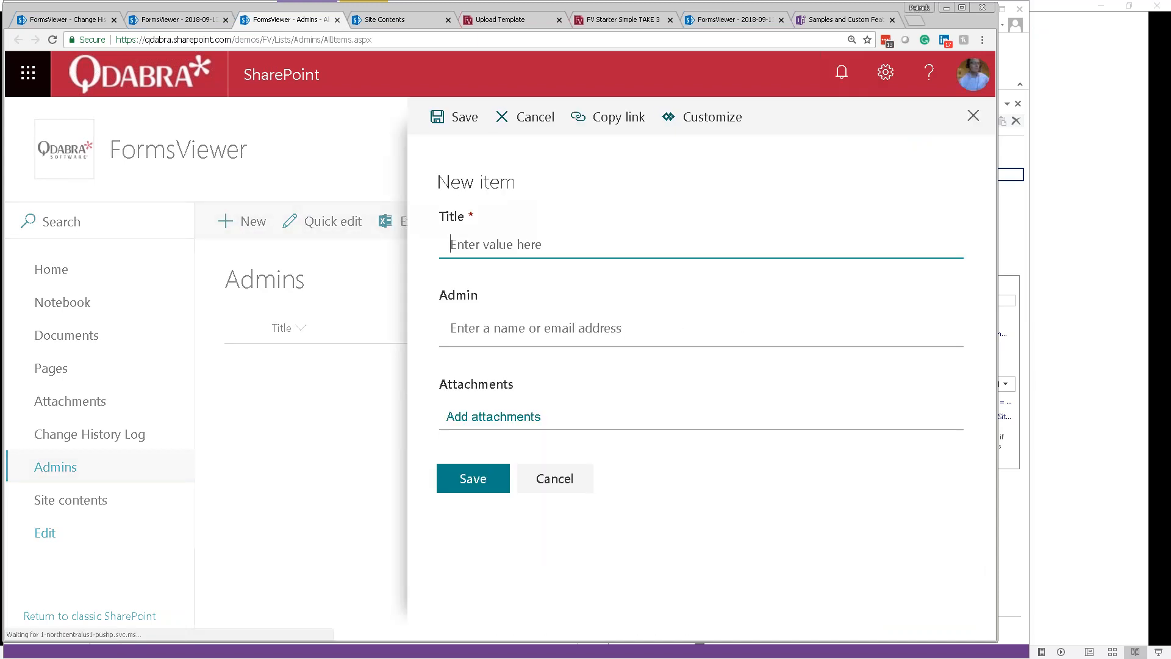
text(Patrick)
key(Tab)
text(Patrick)
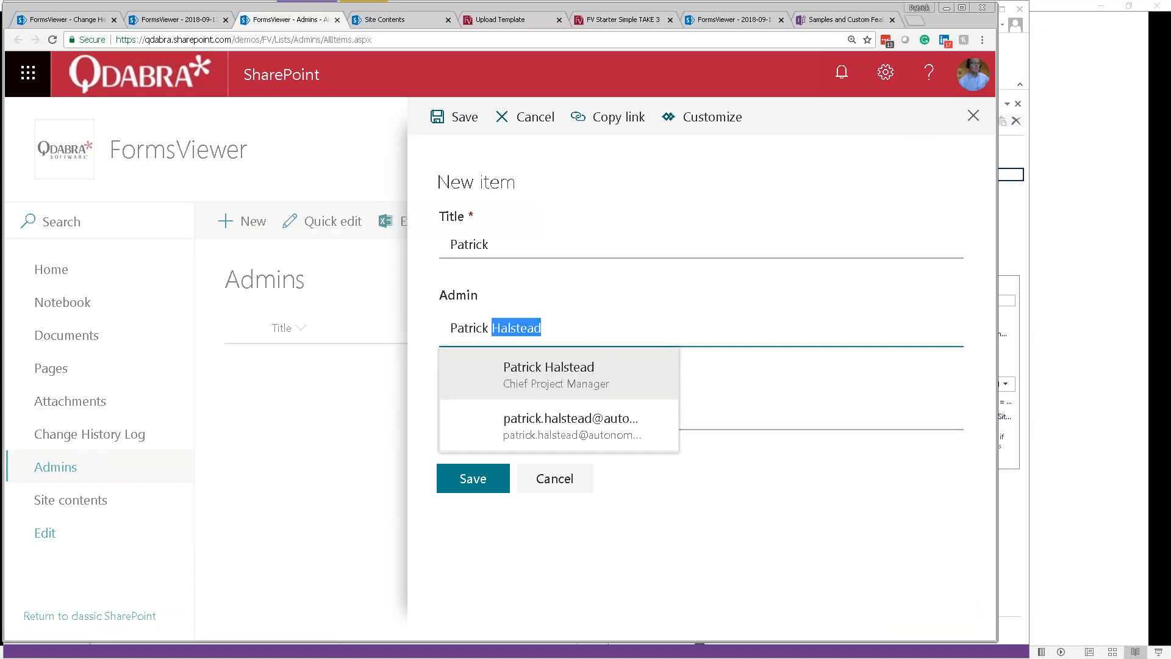
click(470, 381)
click(473, 485)
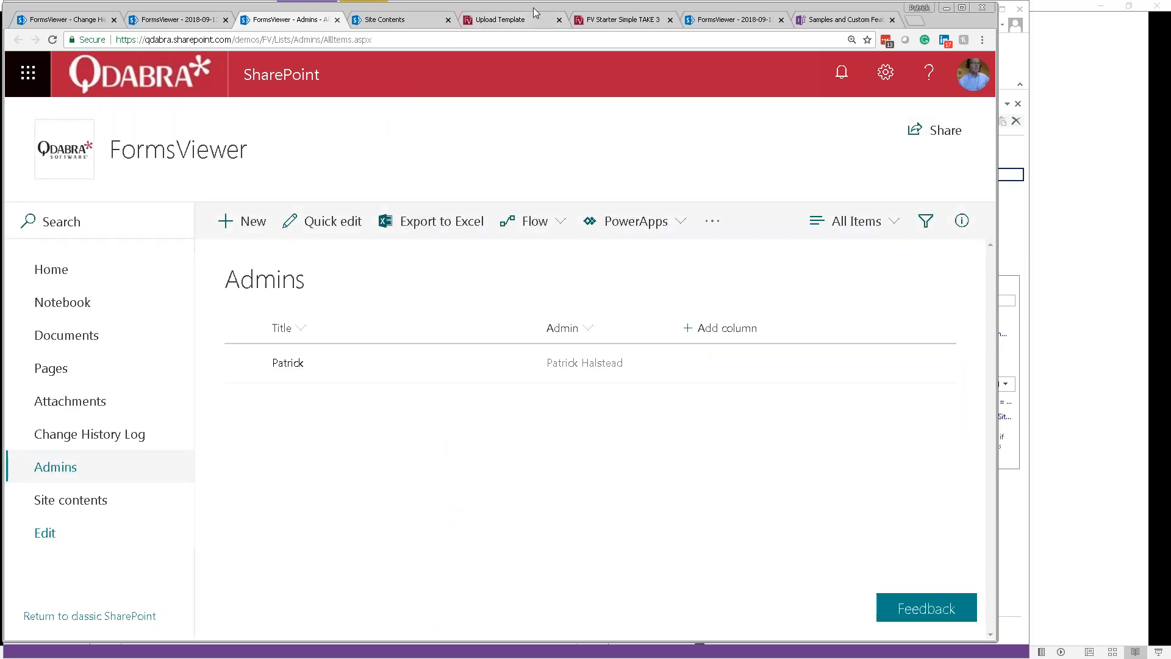
click(518, 21)
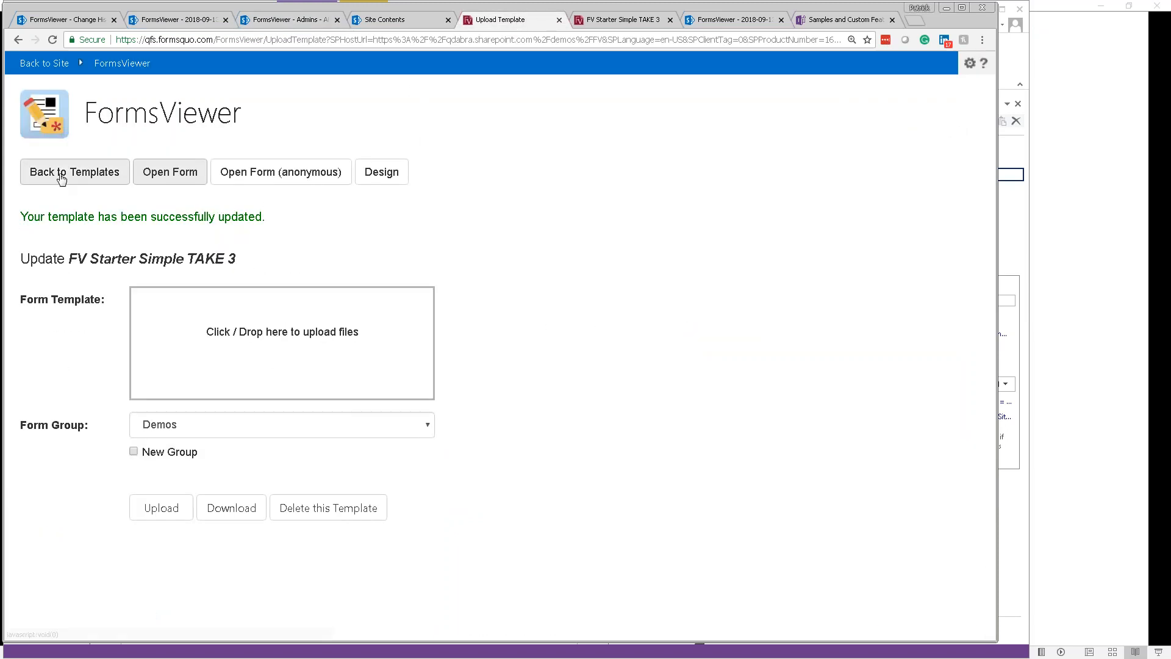
Step: Open the form, reveal its admin controls and IsSiteAdmin value, then advance to the 'Today's Topic' slide
click(181, 177)
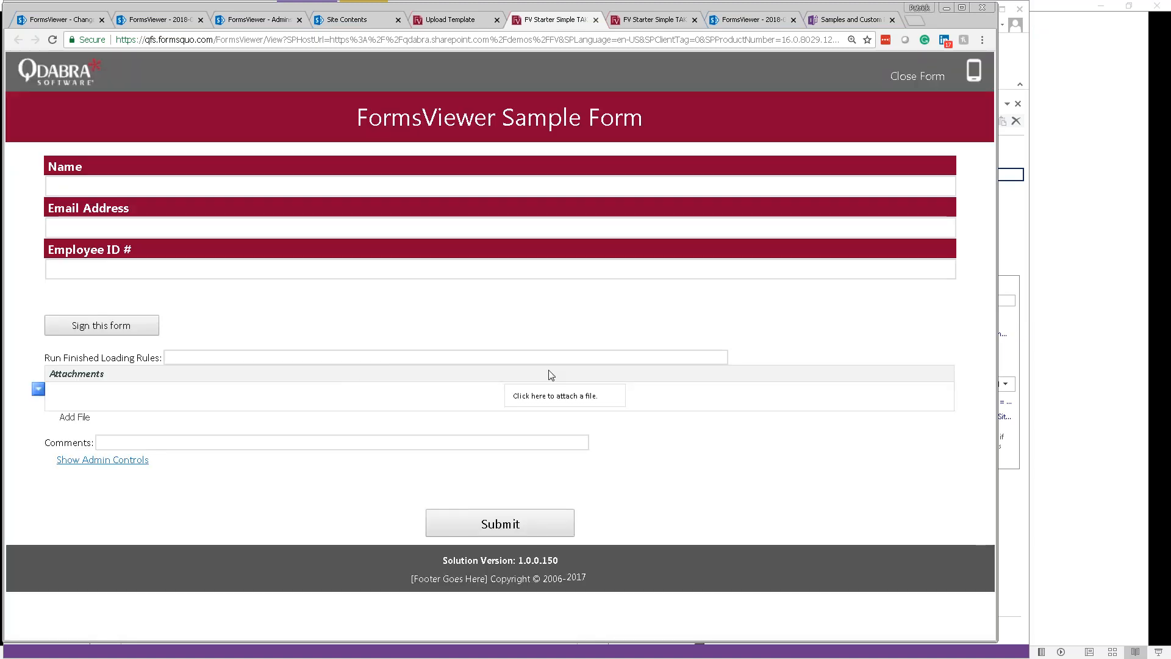
click(108, 464)
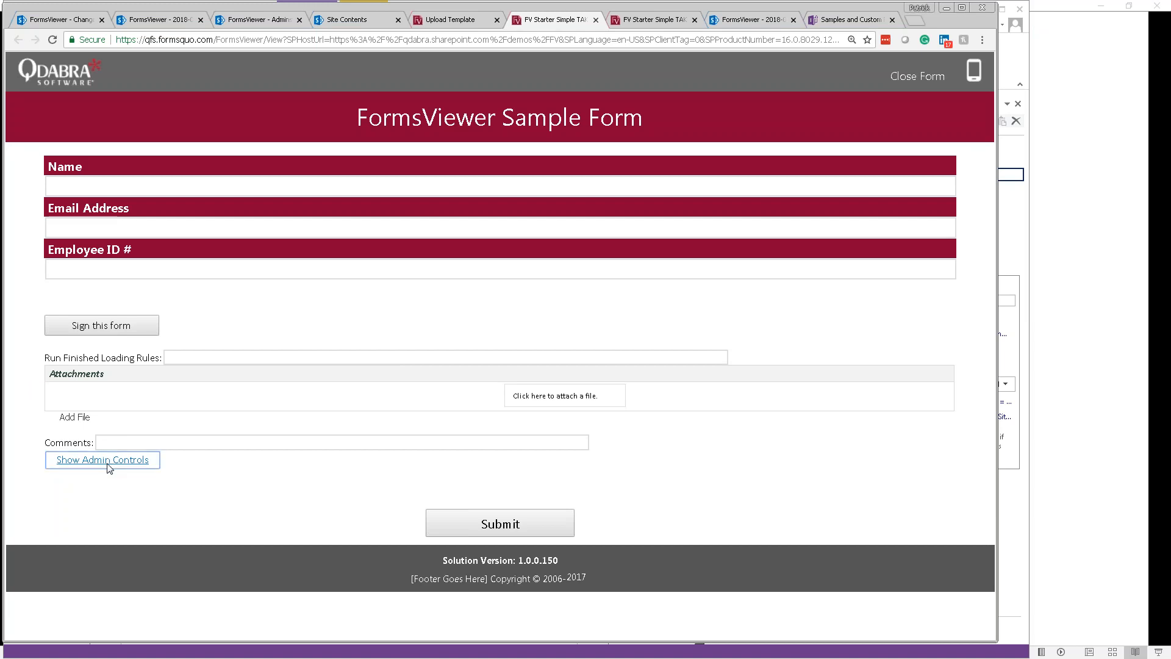
scroll(362, 427, down, 3)
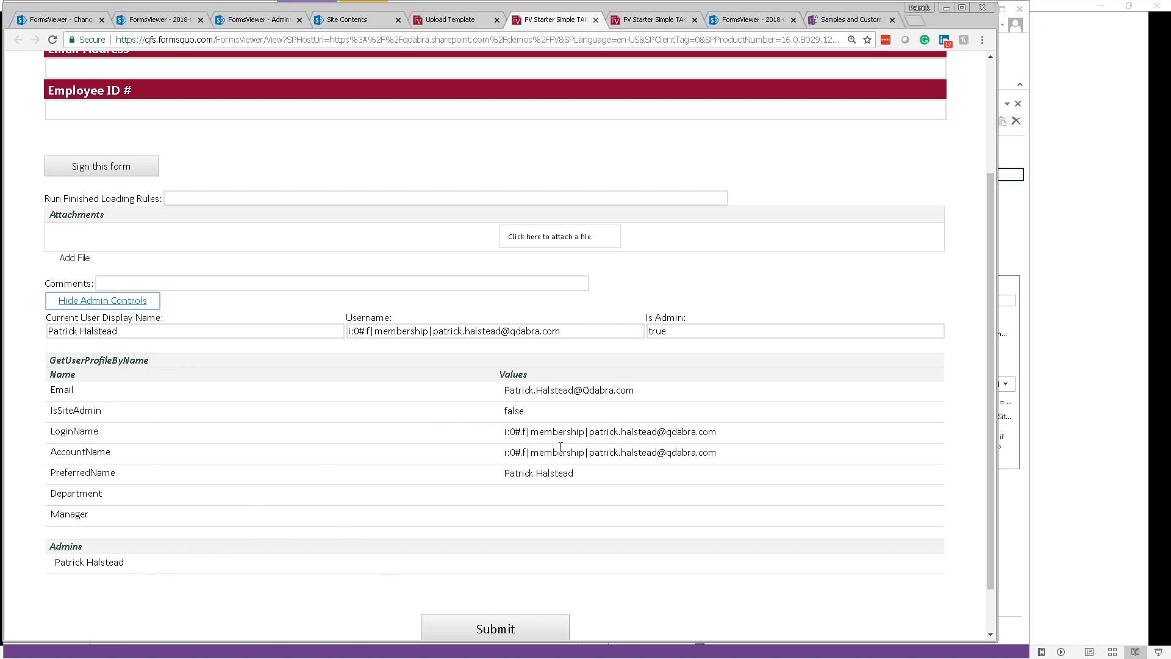
click(529, 417)
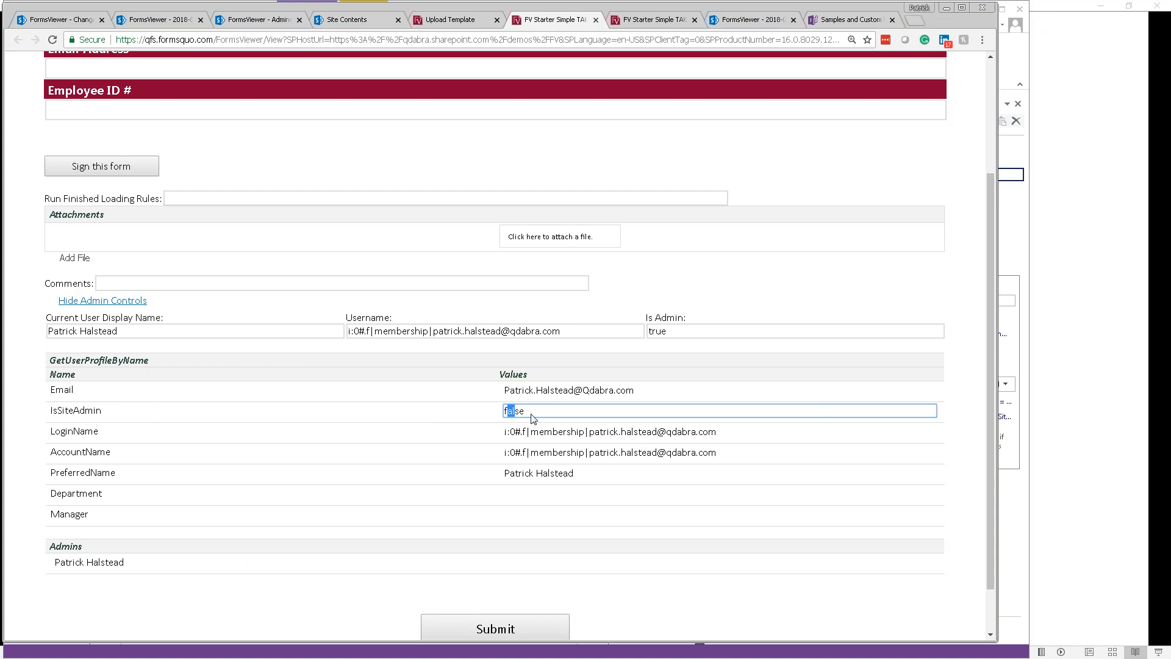
drag(110, 413, 51, 413)
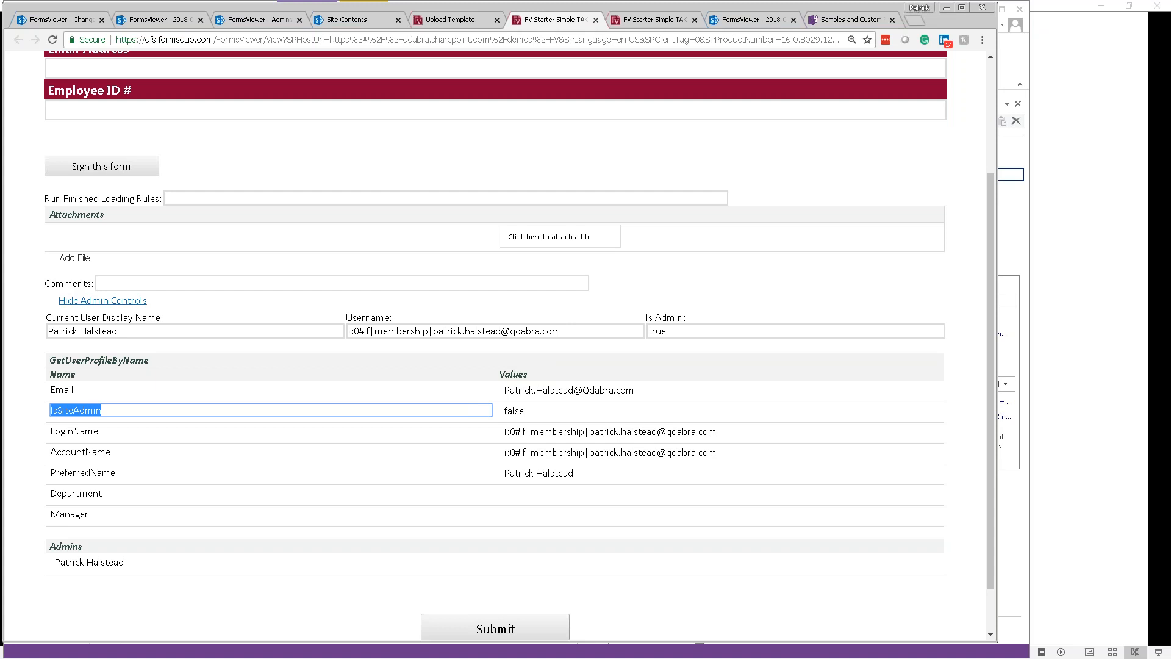
key(alt+Tab)
key(Right)
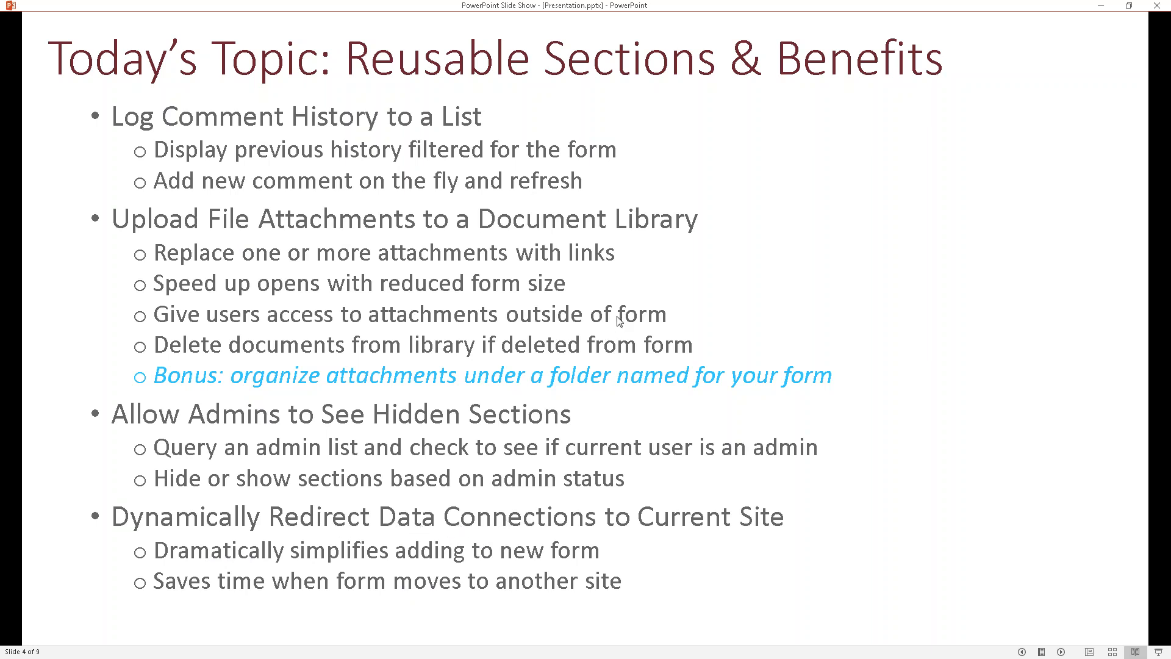
key(alt+Tab)
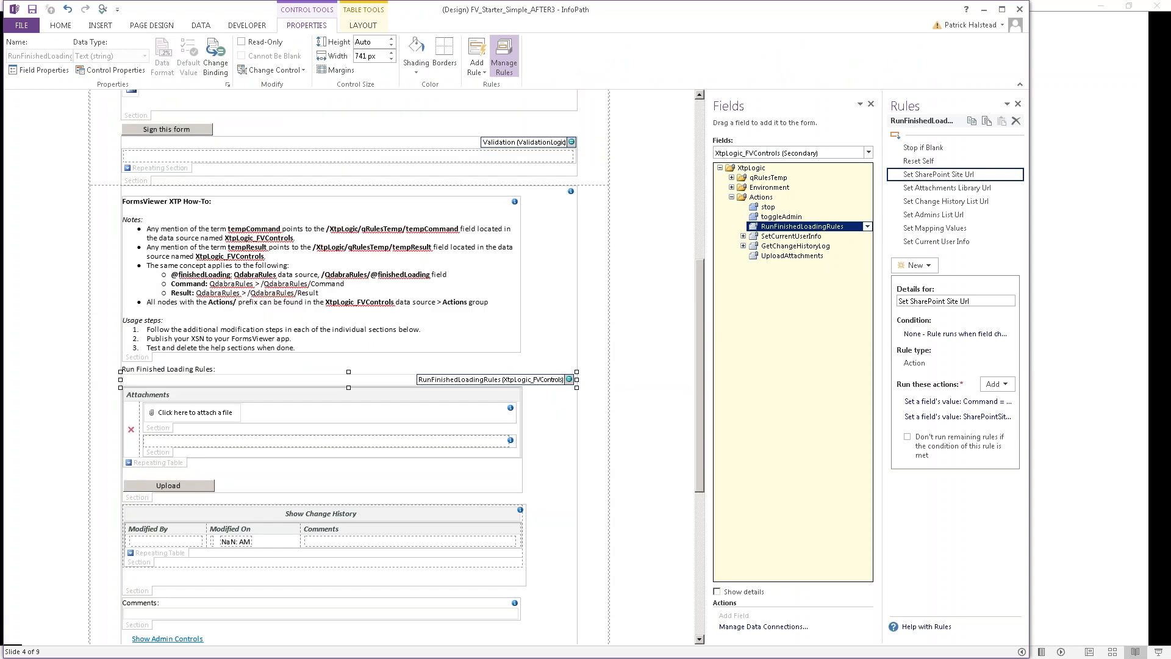
click(201, 25)
click(312, 58)
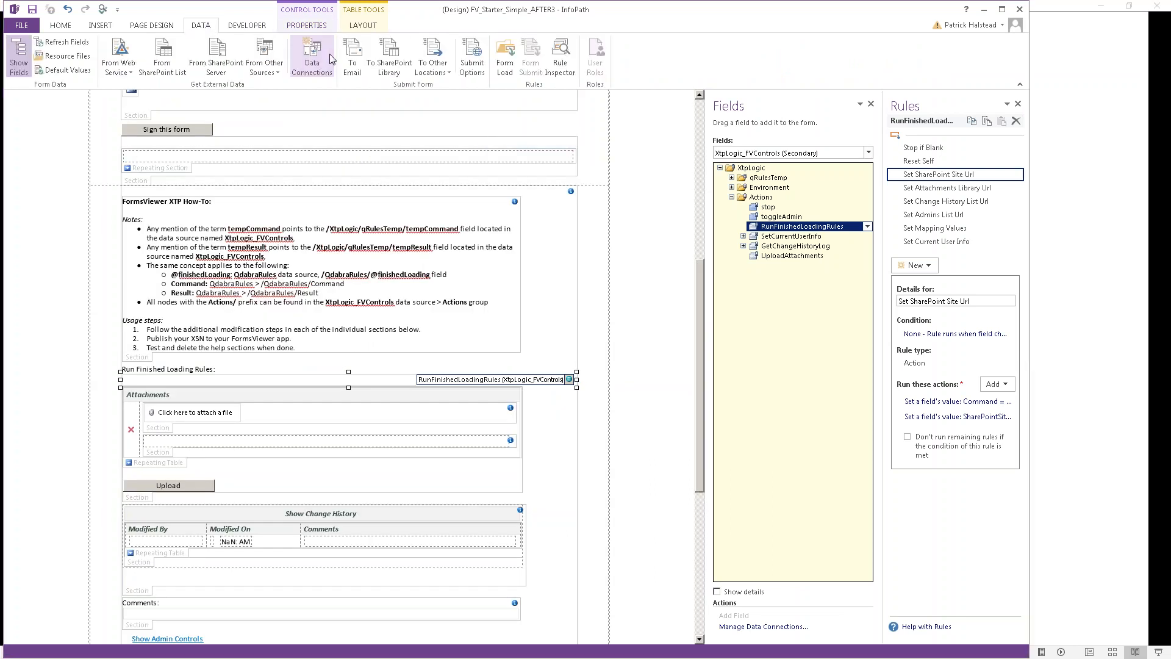
click(416, 257)
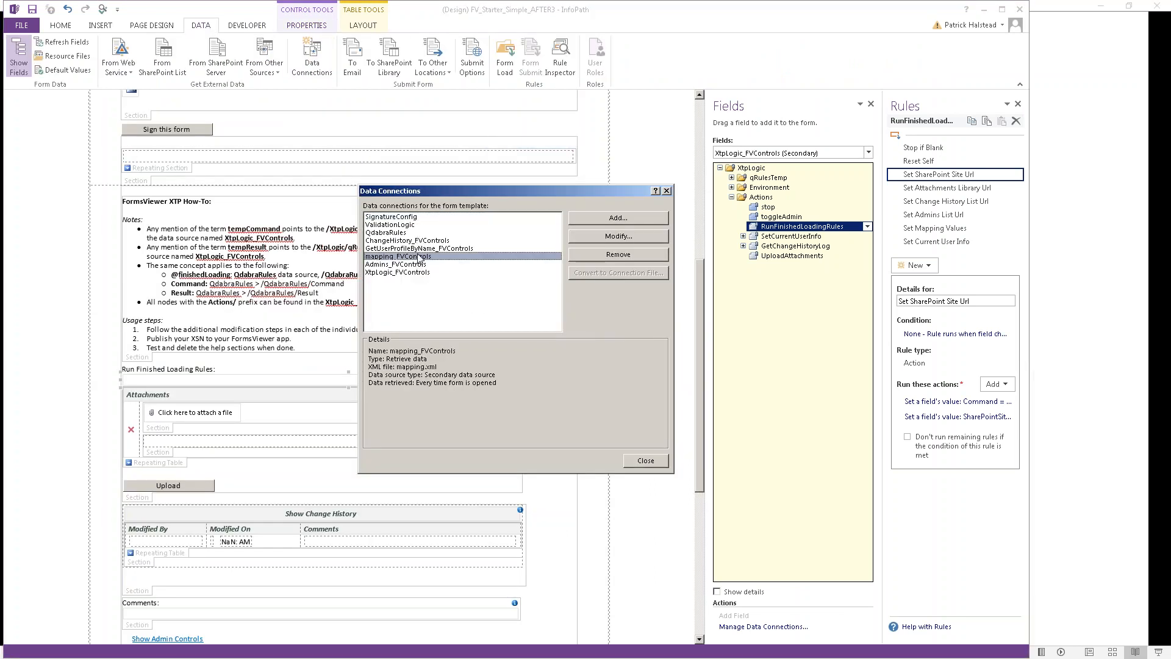
click(420, 241)
click(420, 249)
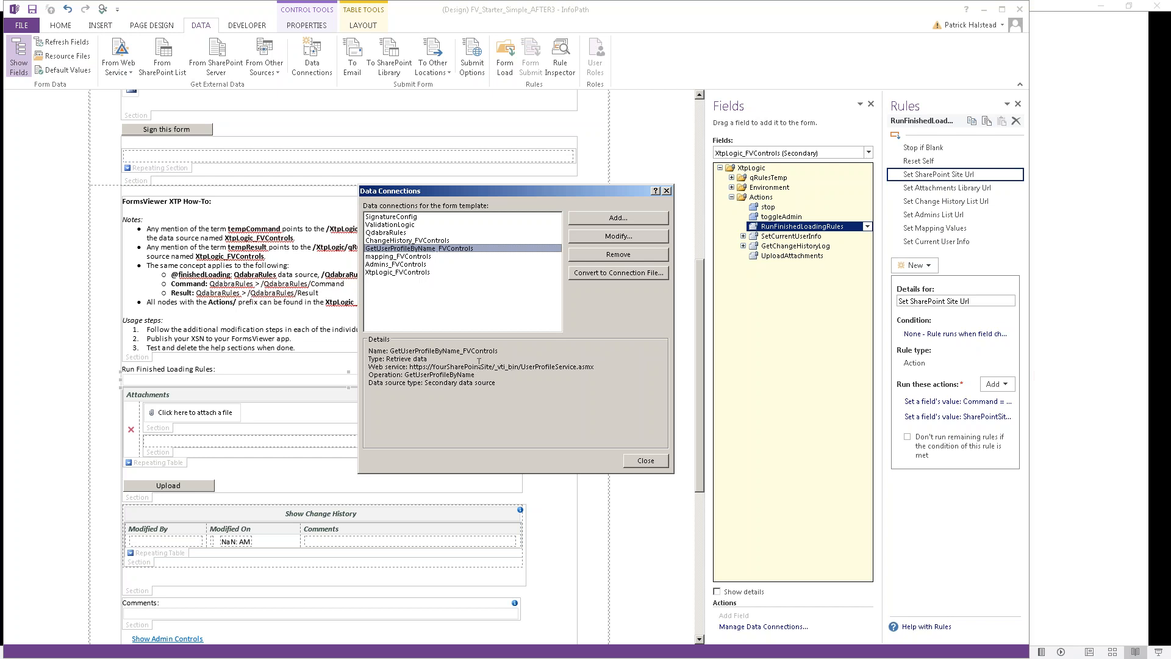
click(666, 191)
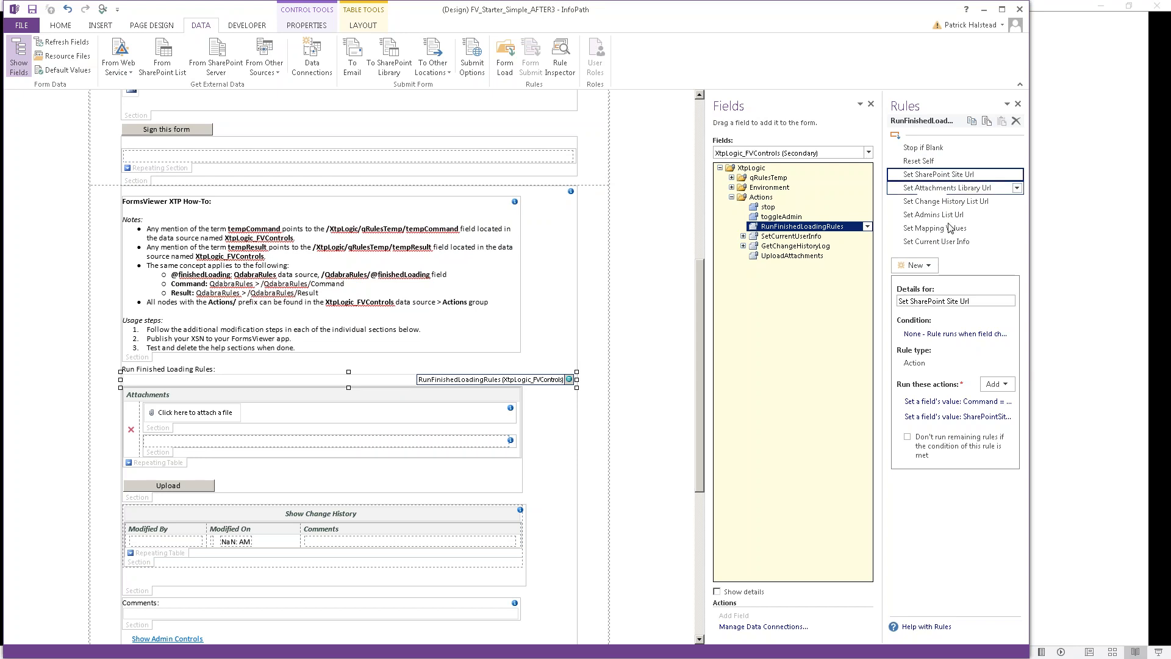
click(969, 404)
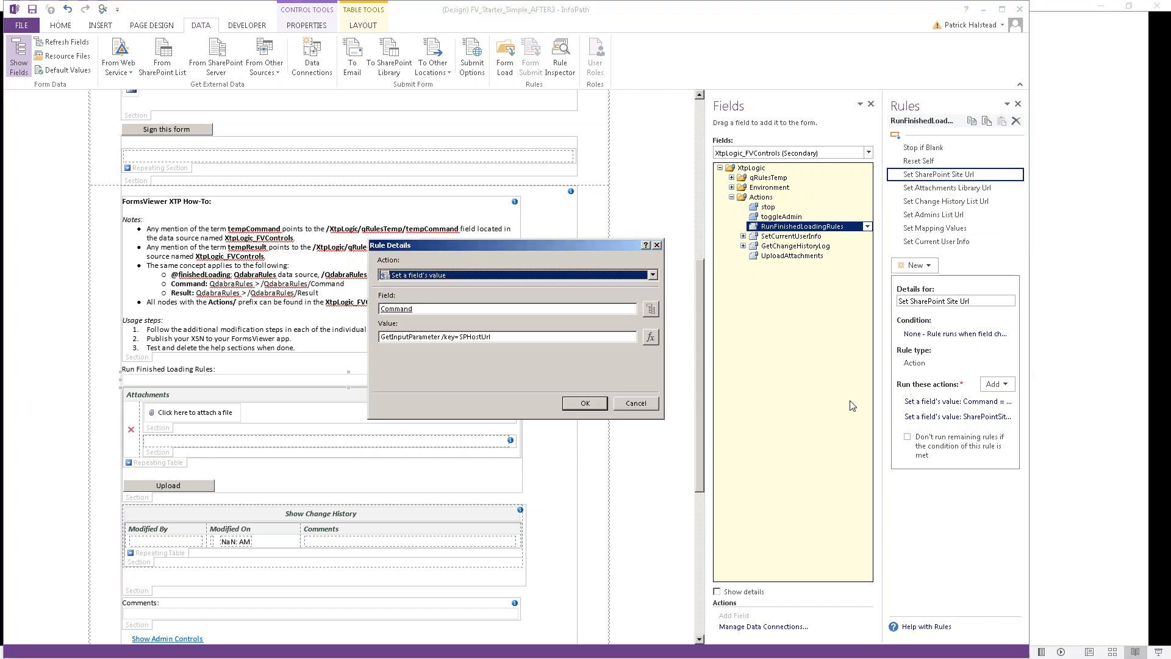
drag(492, 336, 461, 338)
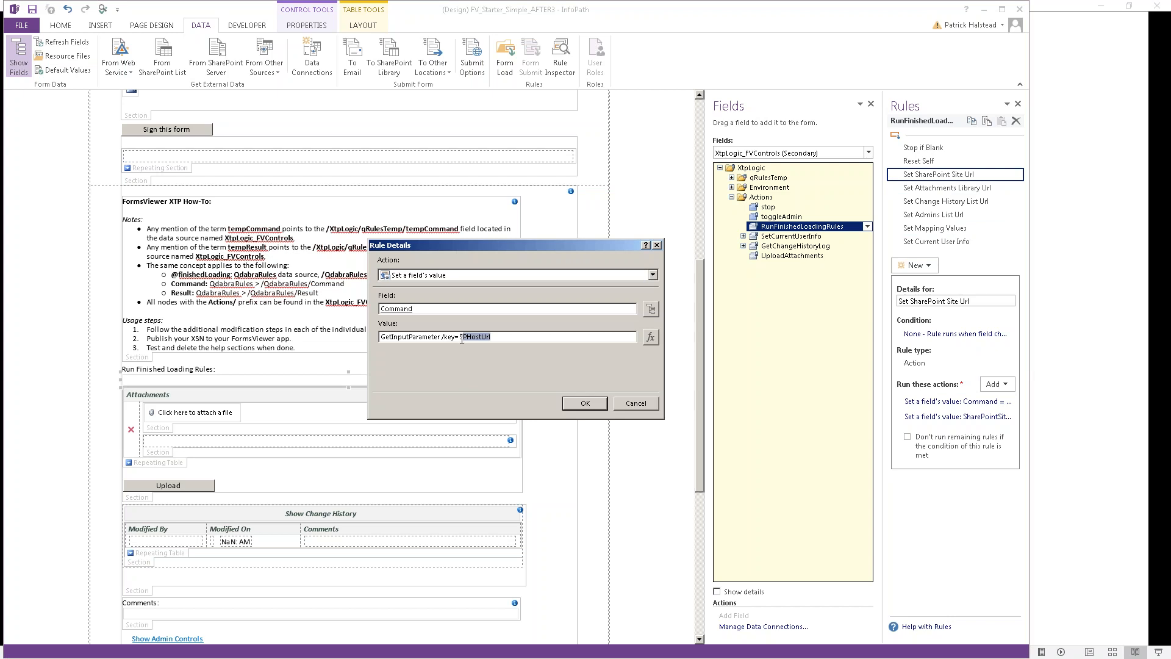
click(629, 404)
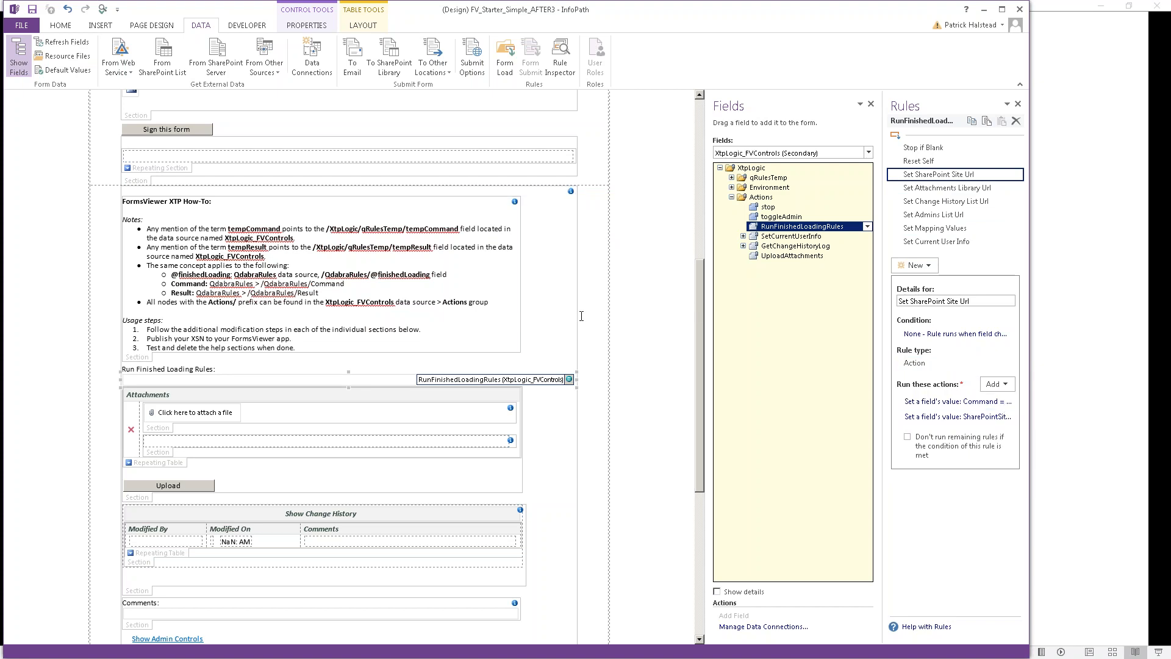
key(alt+Tab)
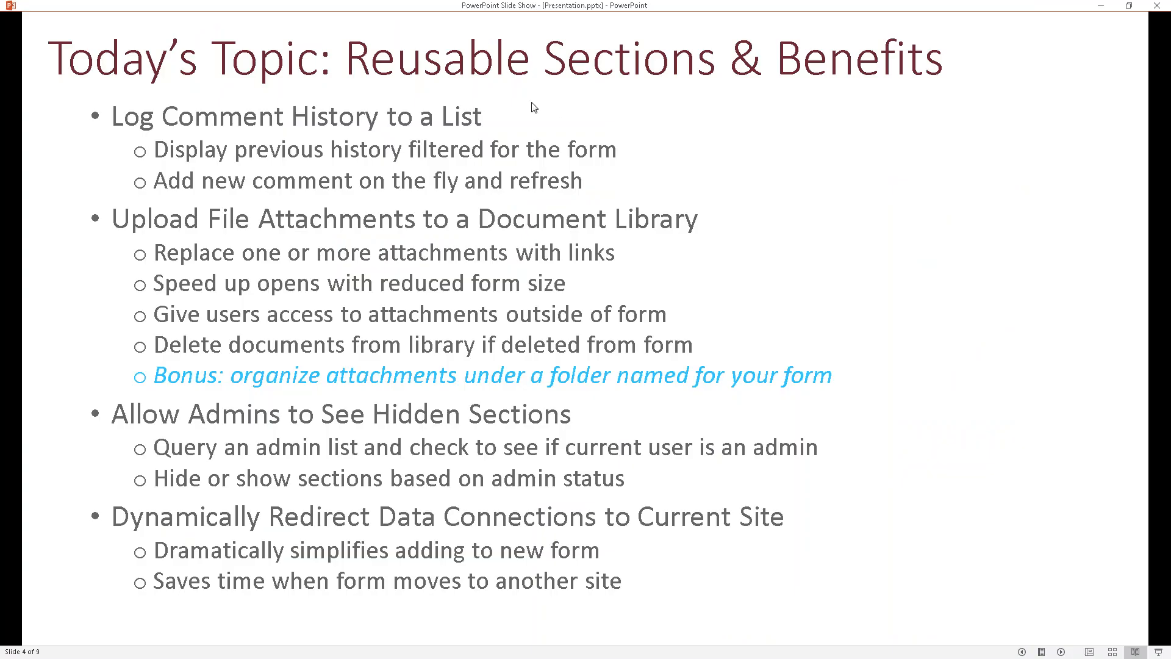
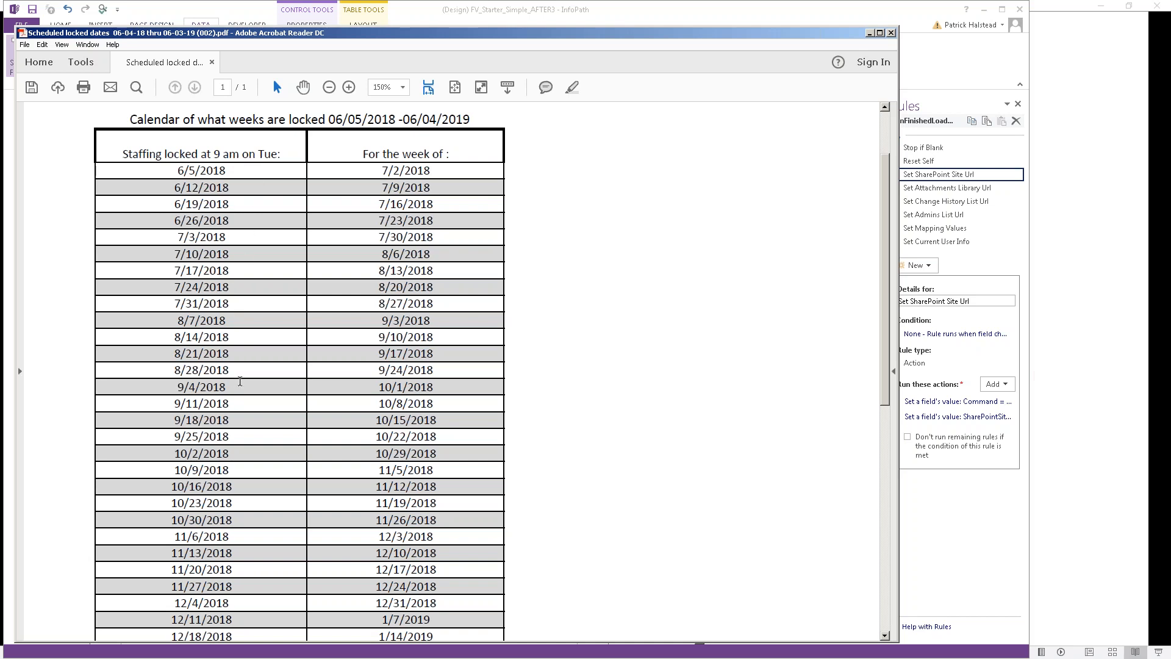
drag(175, 405, 242, 411)
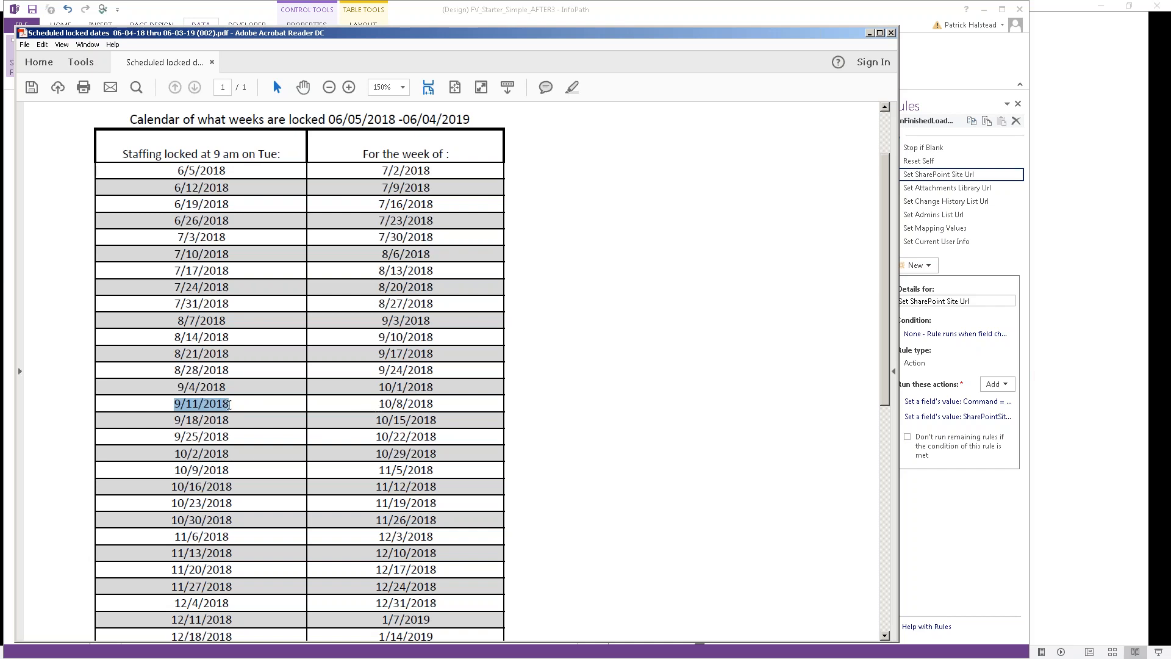
click(244, 412)
drag(244, 411, 176, 407)
drag(378, 405, 444, 407)
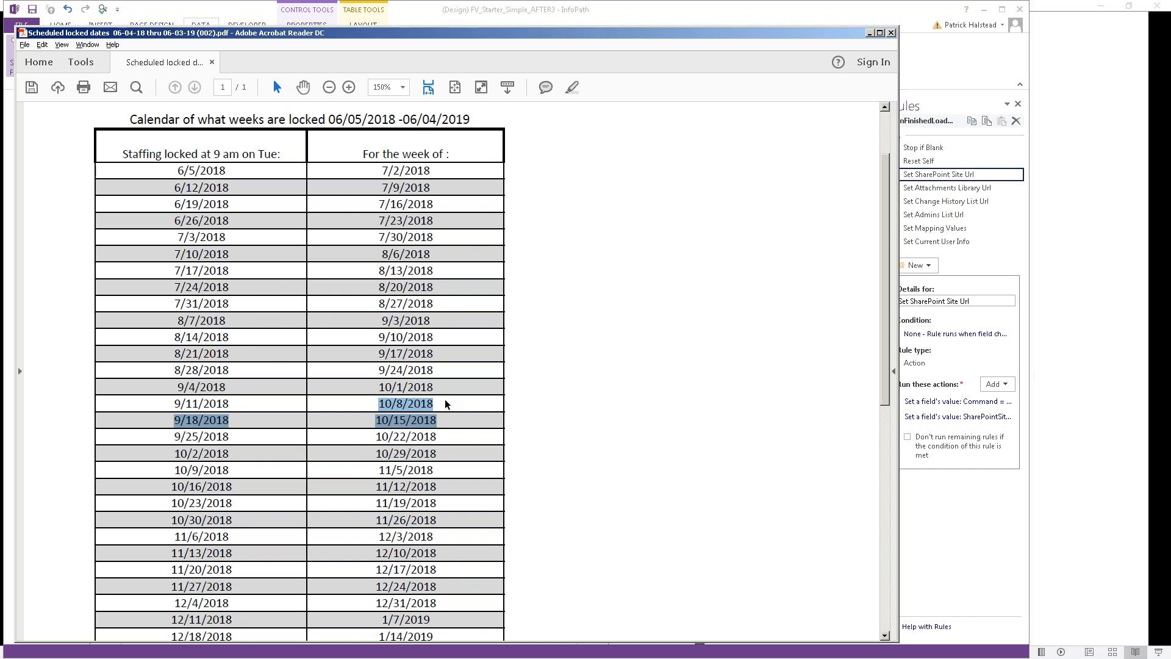
key(alt+Tab)
Step: Open Date Diff Complex.xsn from the 2018-09-24 folder for design in InfoPath
right_click(240, 138)
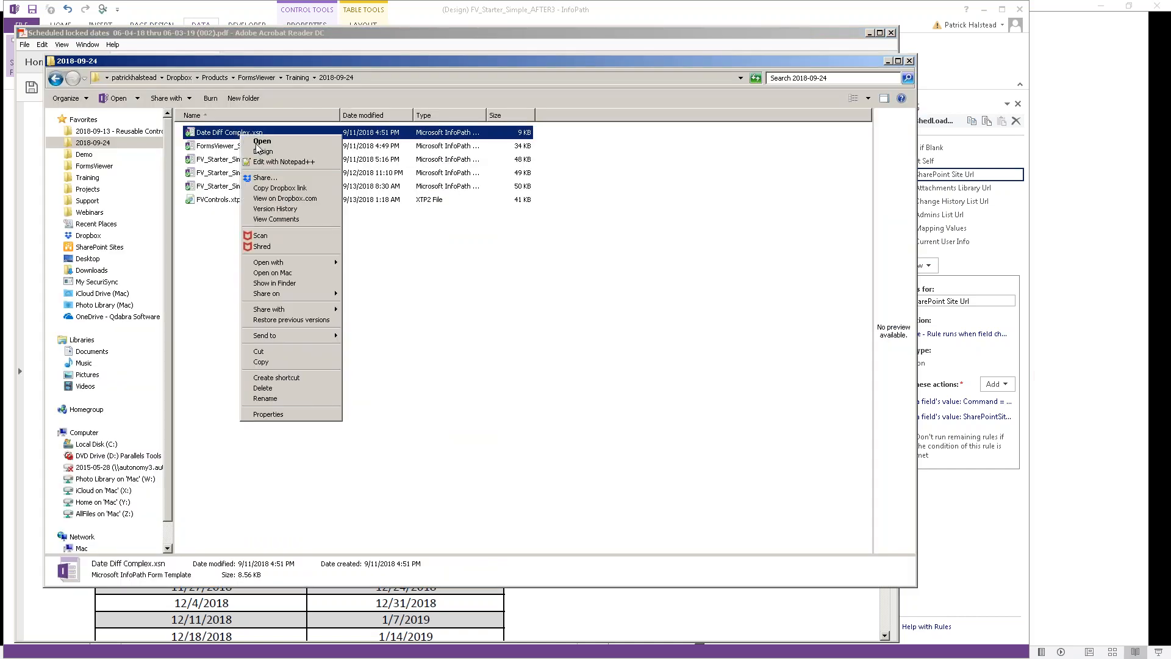
click(262, 157)
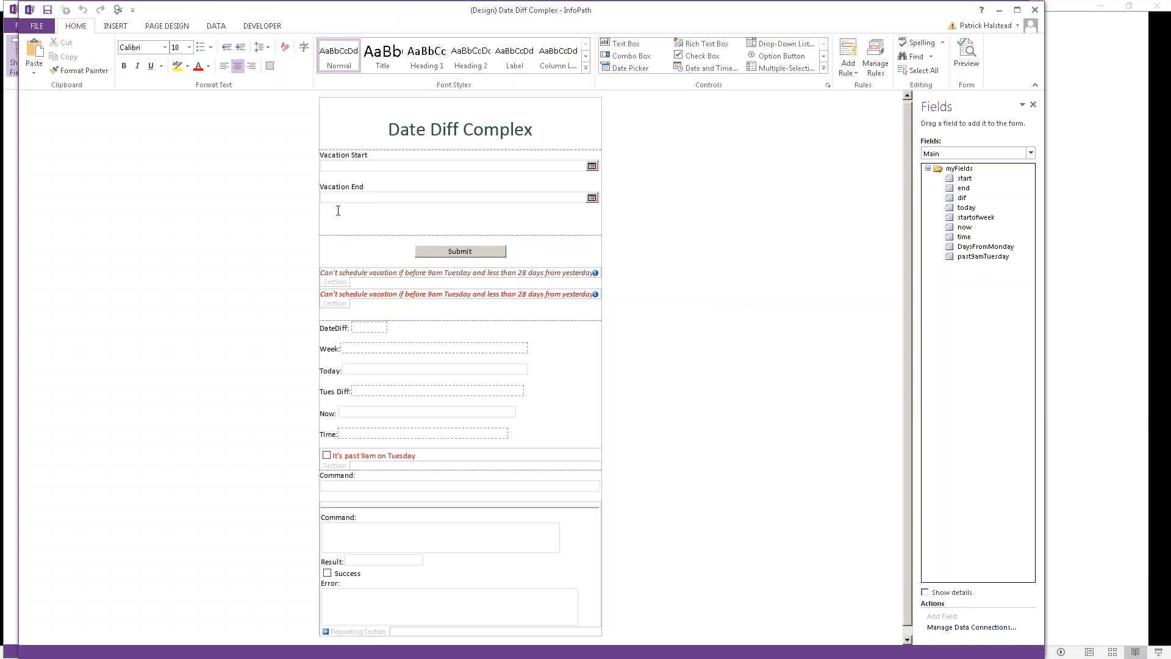
key(alt+Tab)
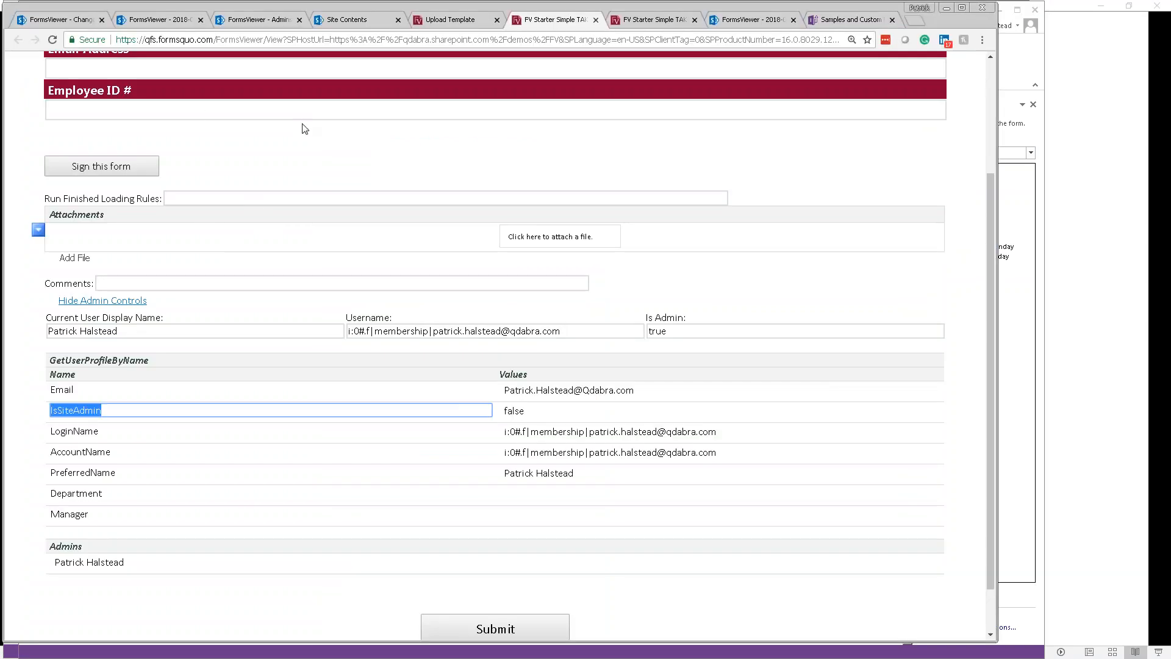
Step: Close the old FV Starter Simple TAKE 3 tabs and start a new template upload from Demos
click(596, 20)
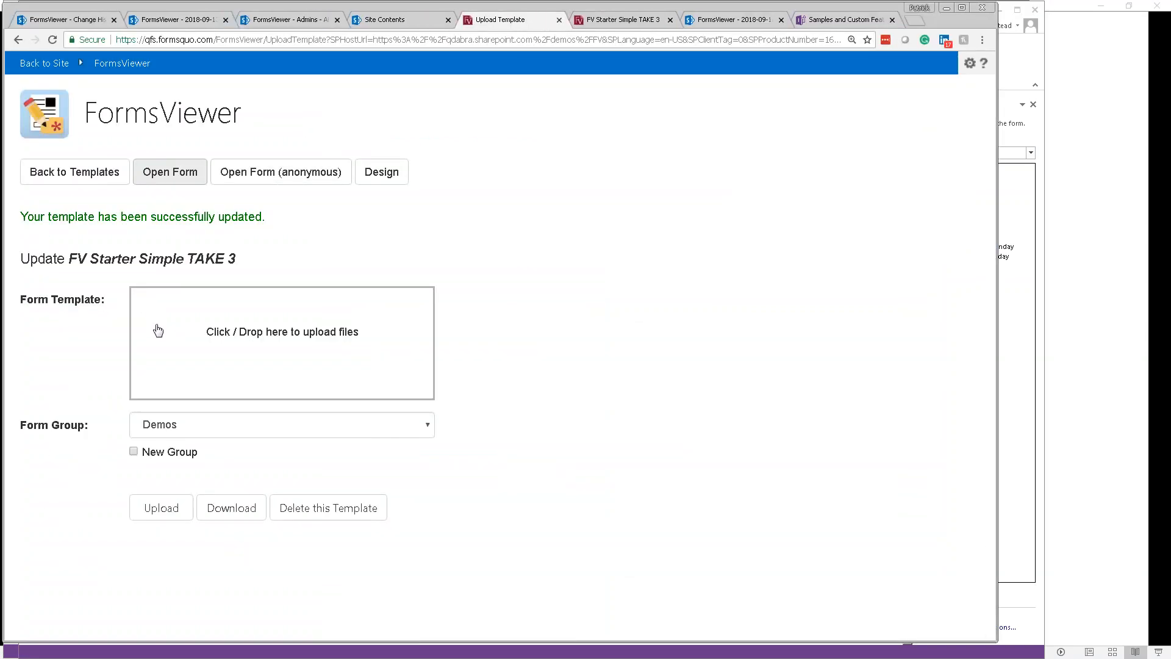
click(75, 172)
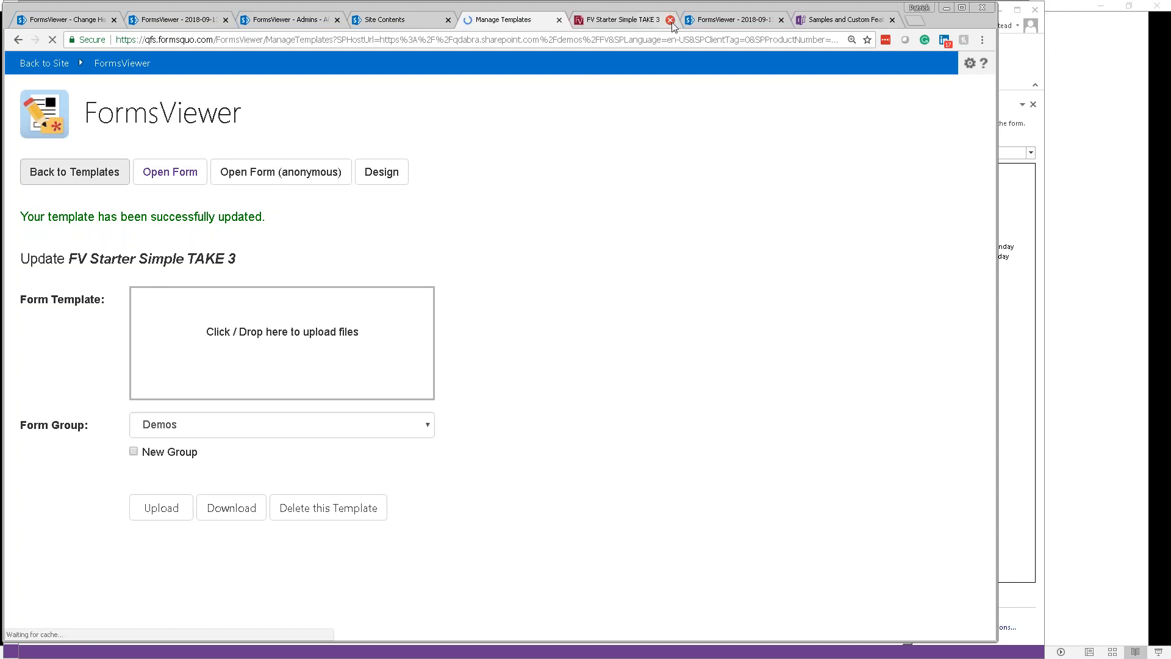
click(671, 21)
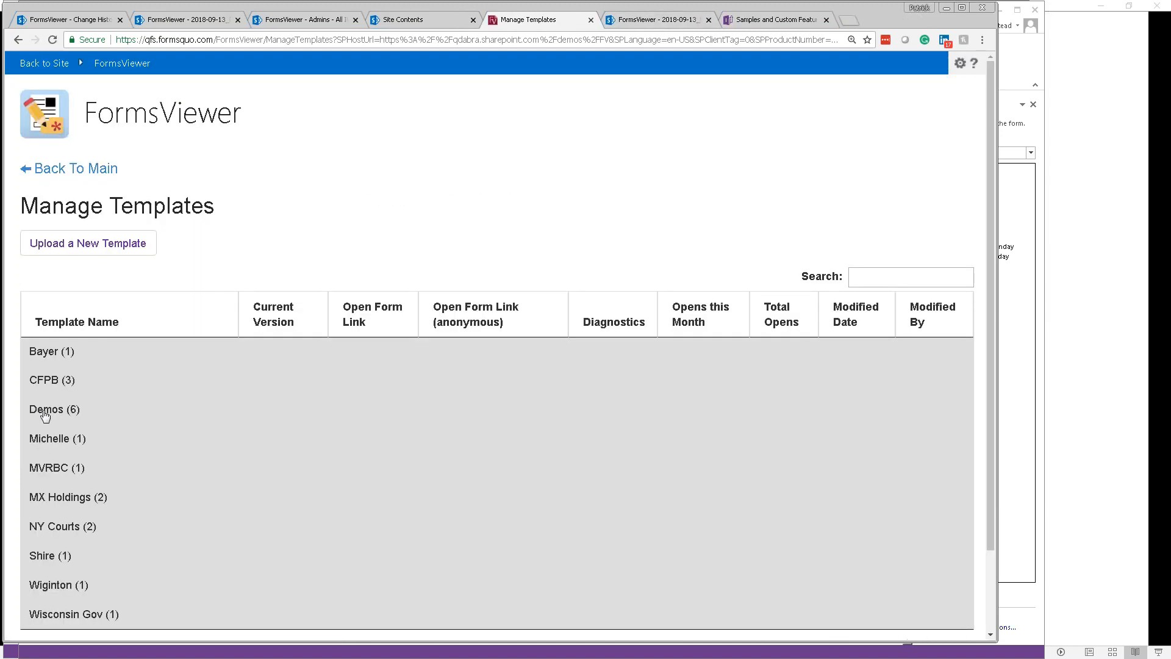
click(45, 415)
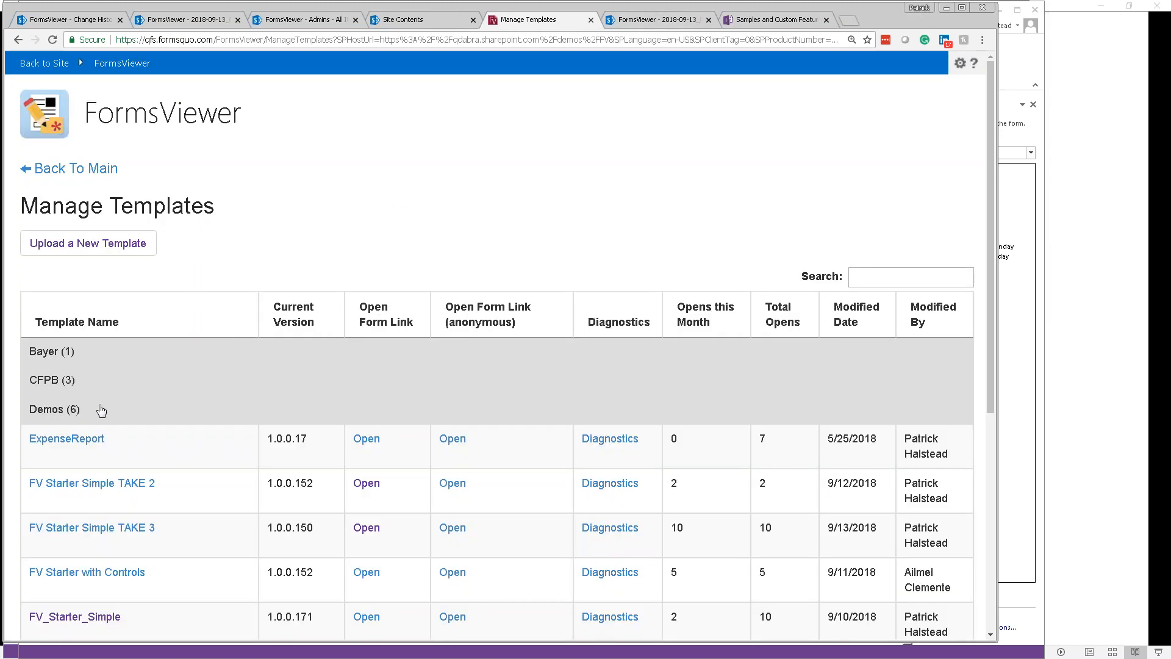
scroll(100, 411, down, 1)
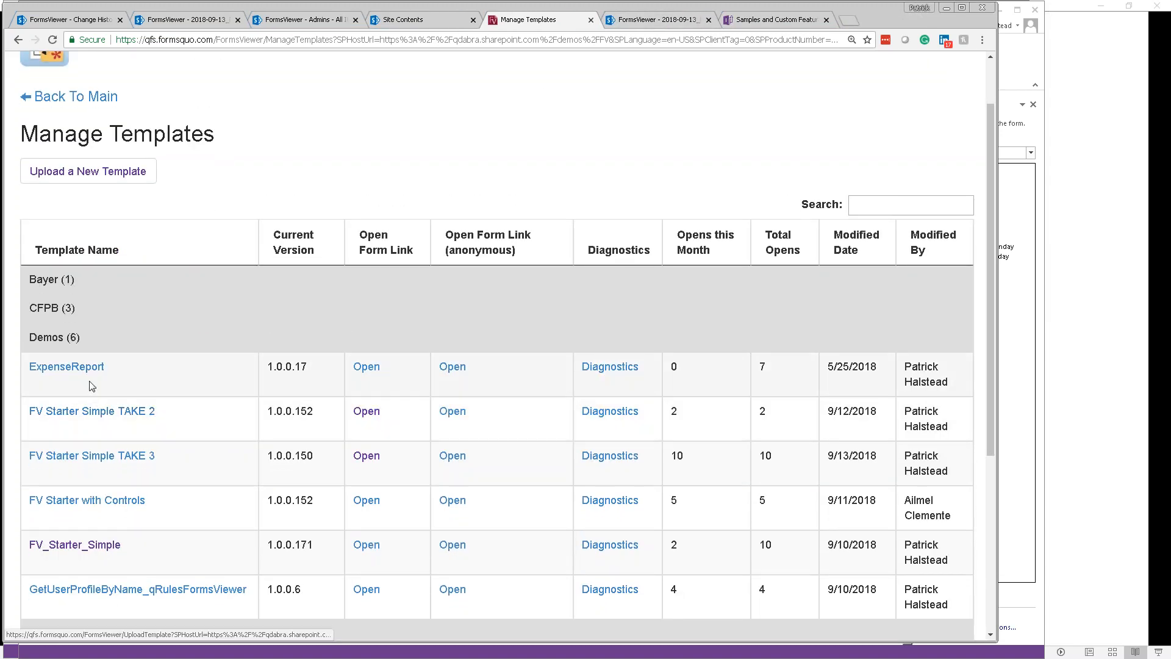
click(82, 170)
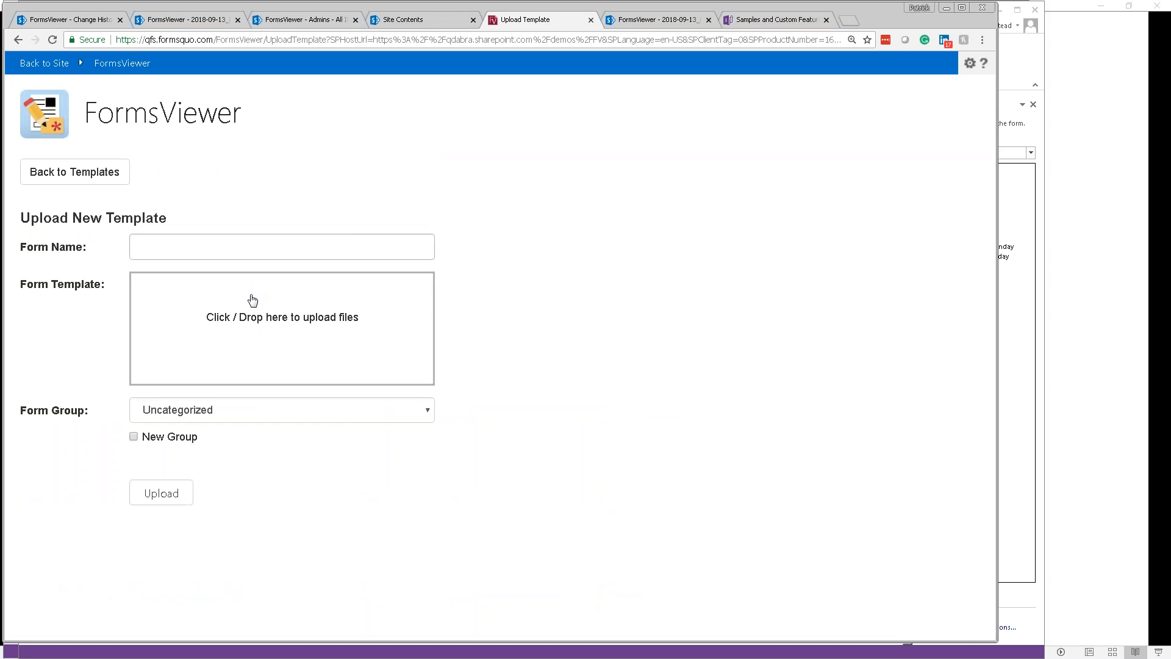
Step: Upload Date Diff Complex.xsn from Demo\2018-09-24 into the Demos form group
click(252, 300)
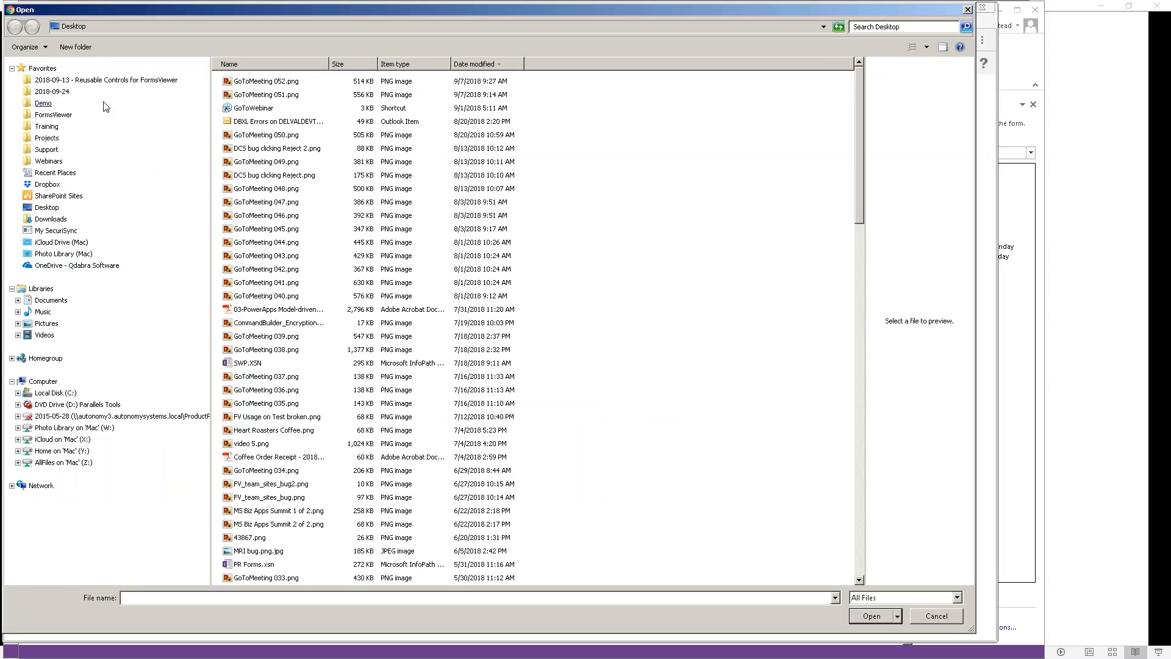
click(80, 103)
click(73, 91)
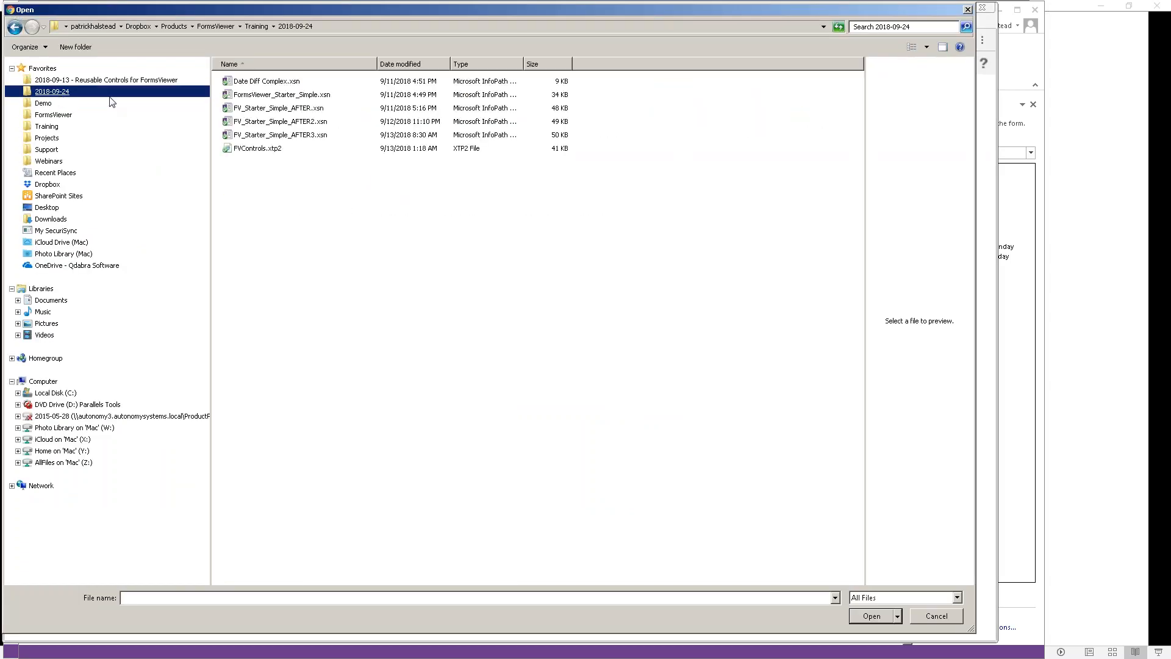
double_click(269, 84)
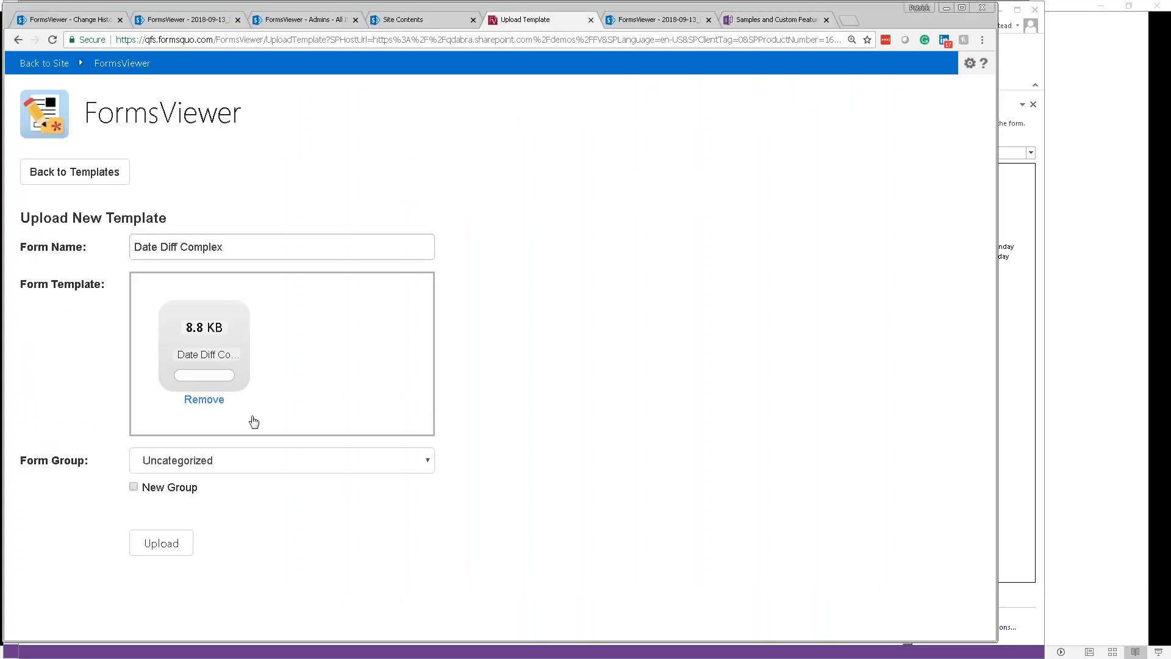
click(228, 464)
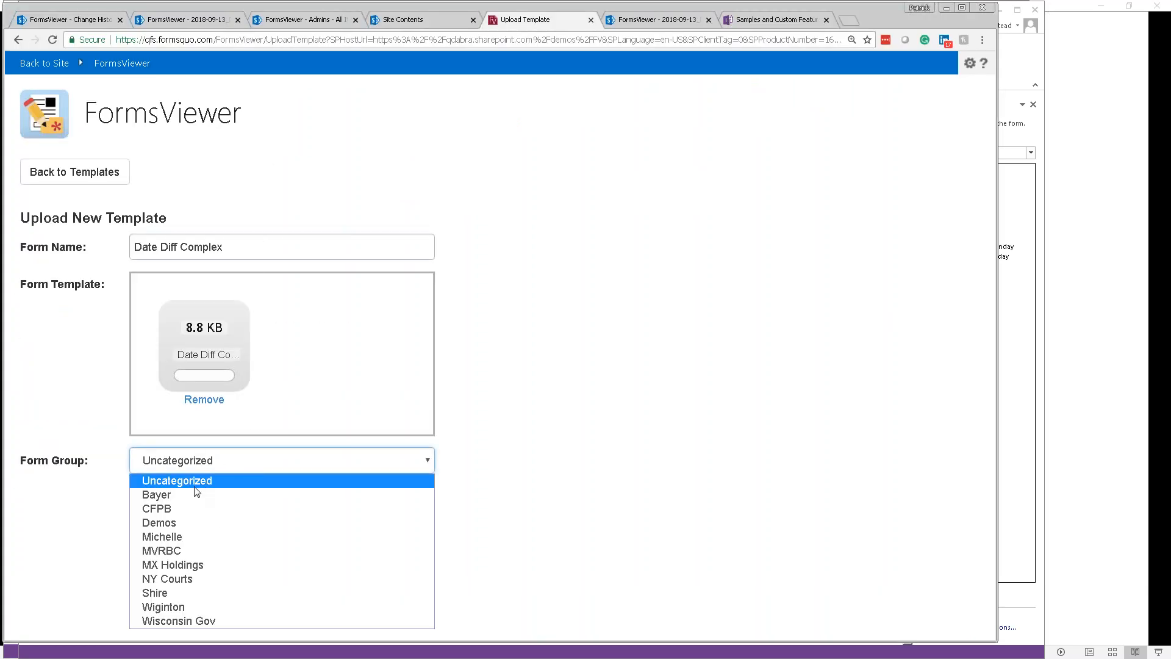
click(194, 523)
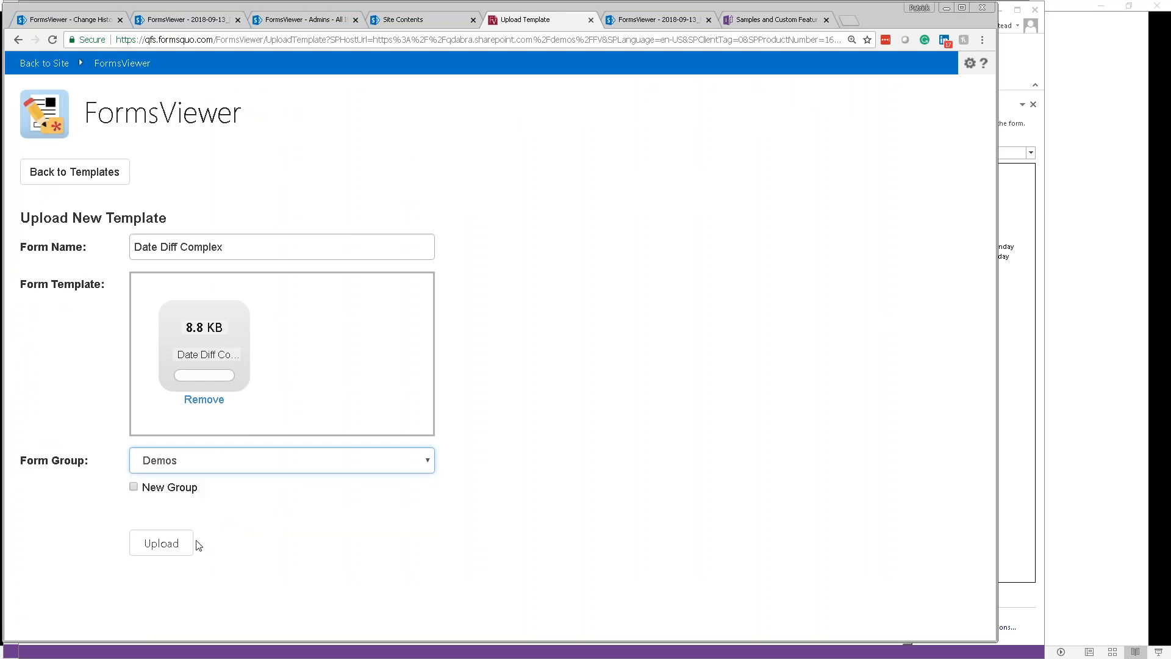
click(165, 547)
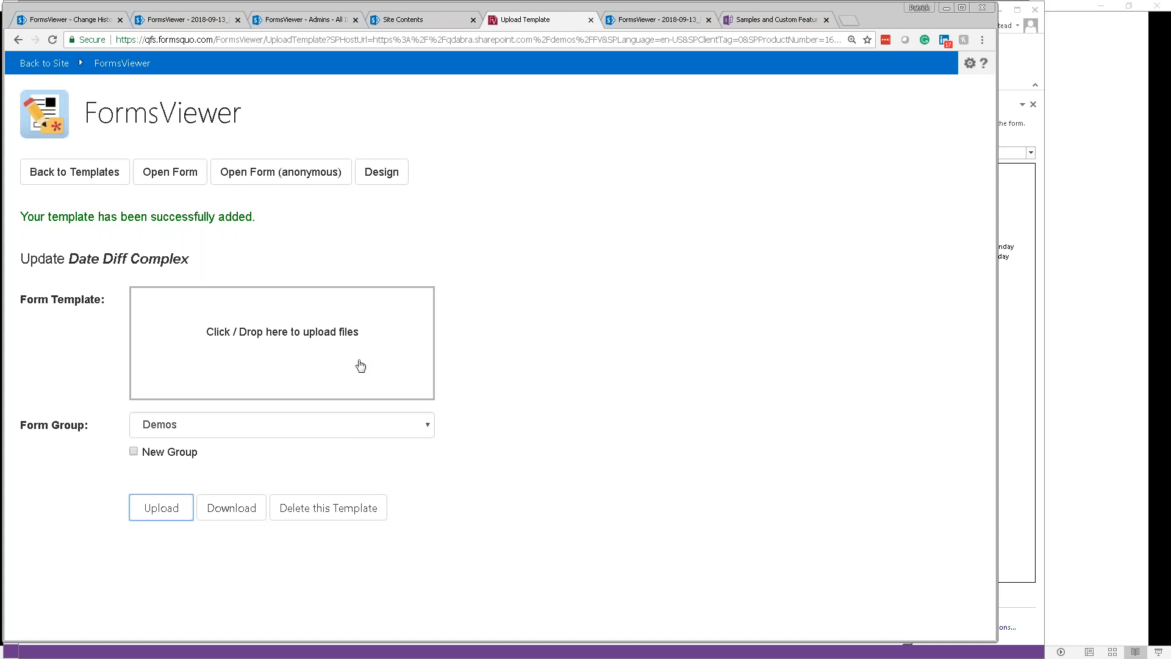
Step: Open the new form in a tab and copy its anonymous form link address
click(174, 183)
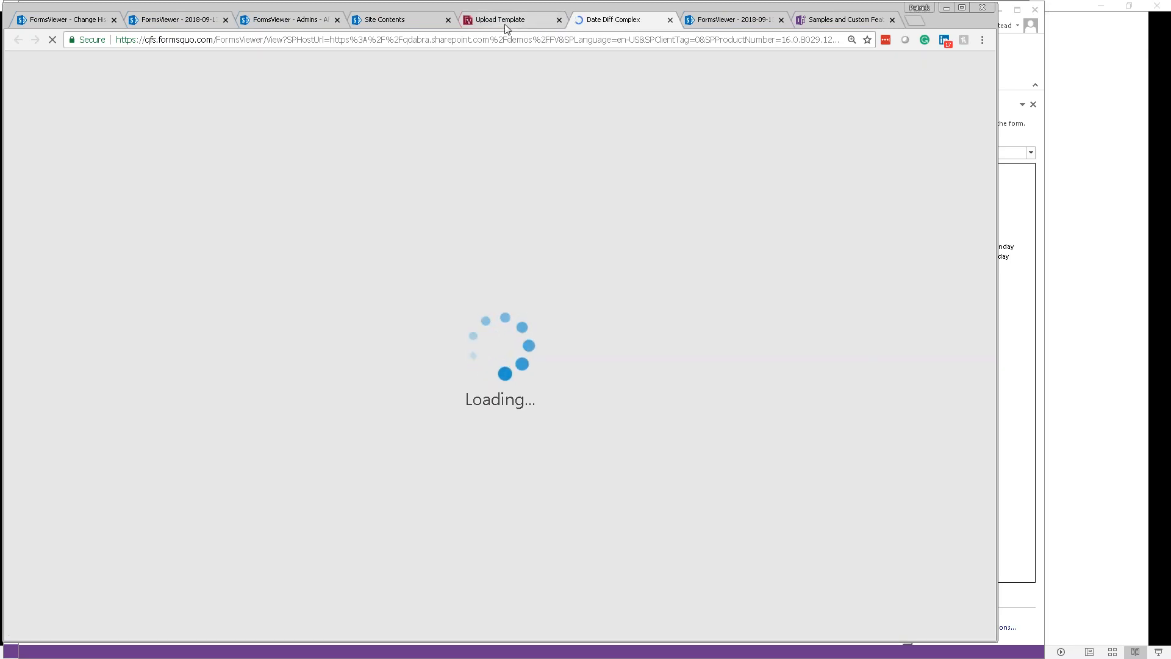
click(504, 24)
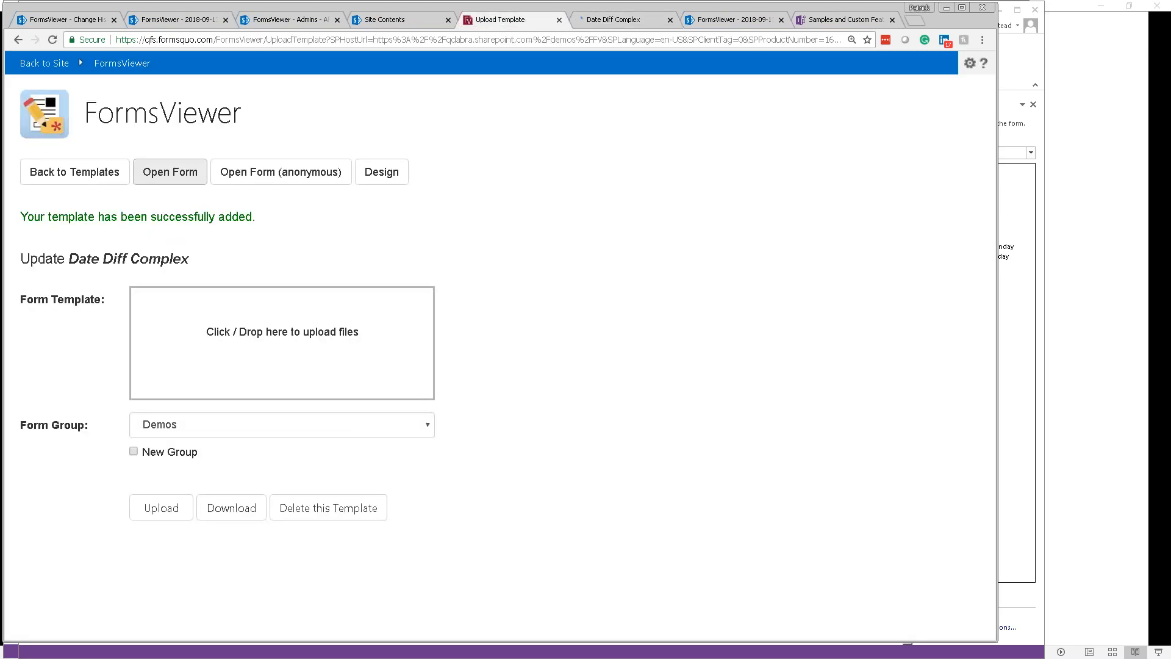
right_click(269, 166)
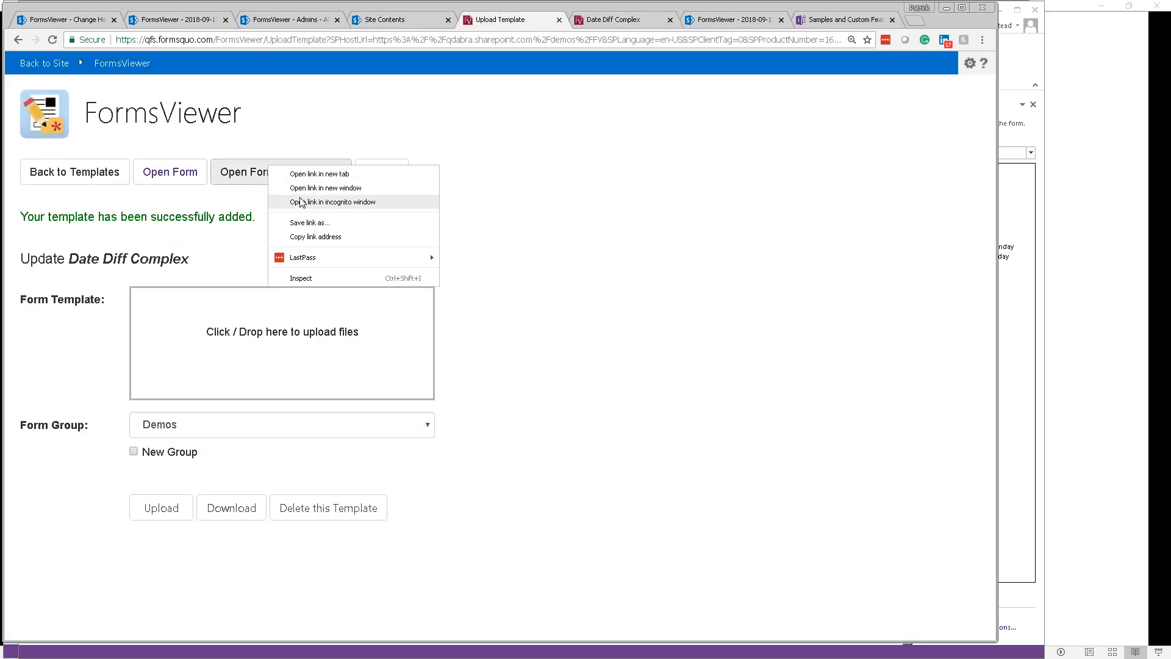
click(339, 238)
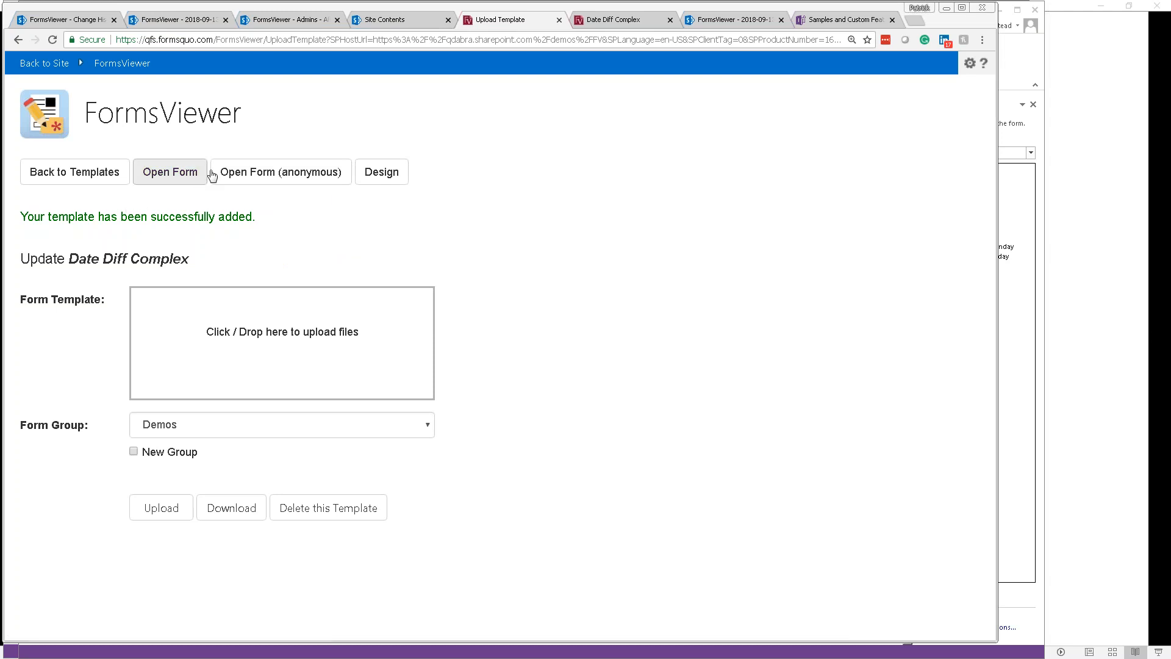
click(605, 23)
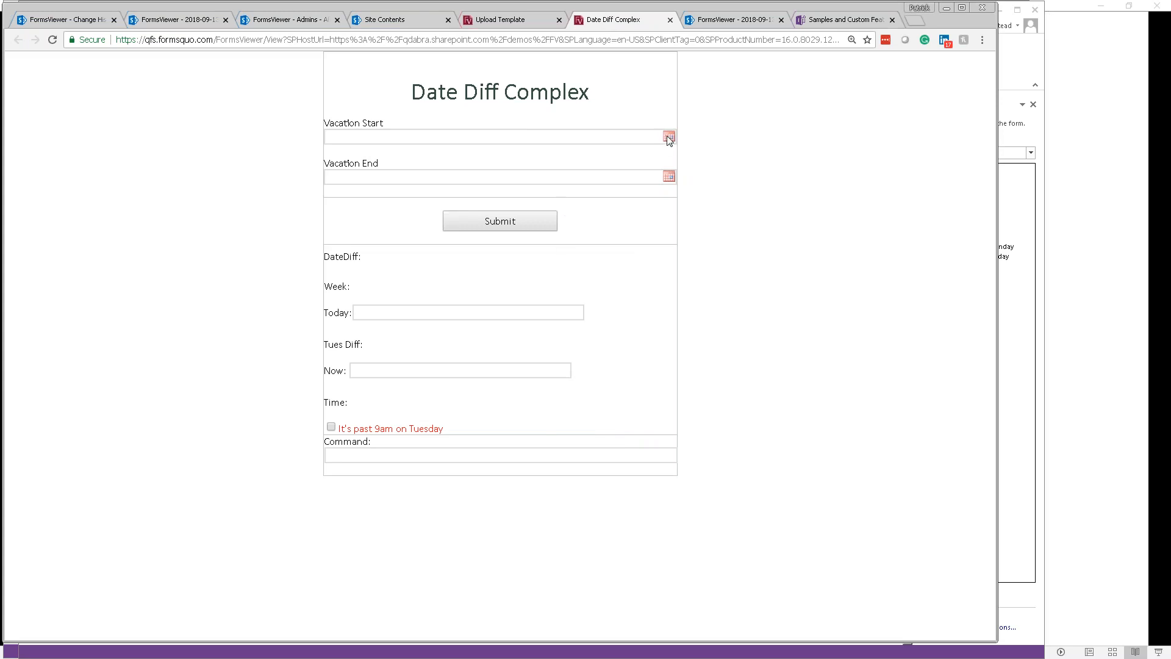
Step: Set Vacation Start to 10/9/2018 and submit to calculate the dates
click(669, 135)
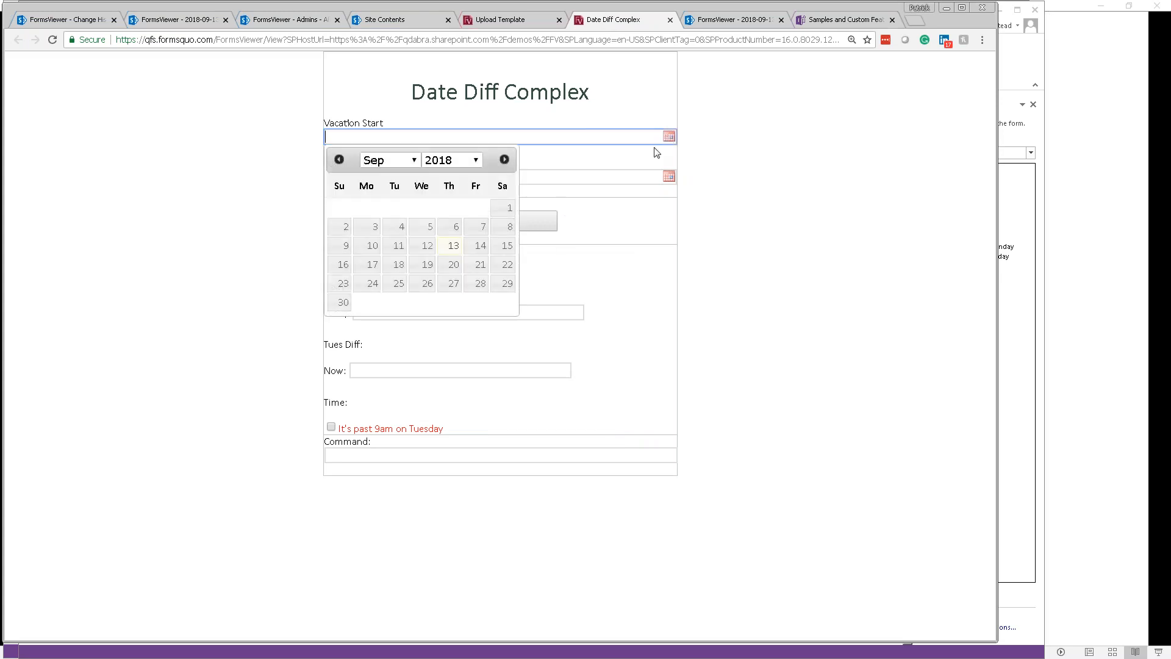
click(504, 159)
click(400, 229)
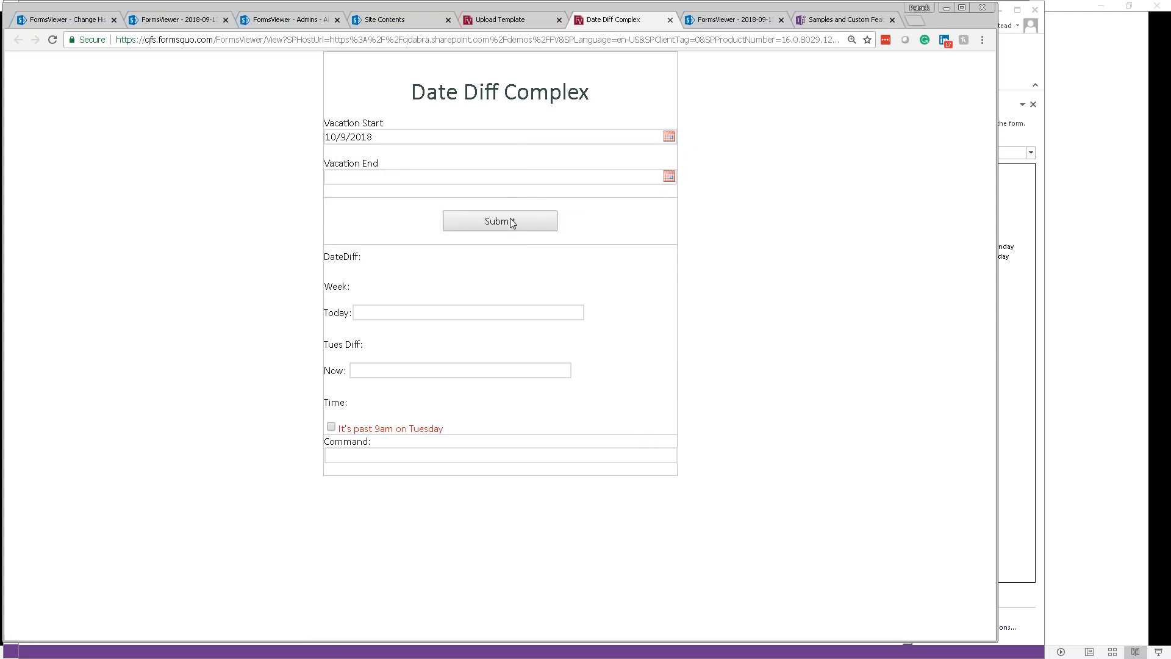
click(511, 222)
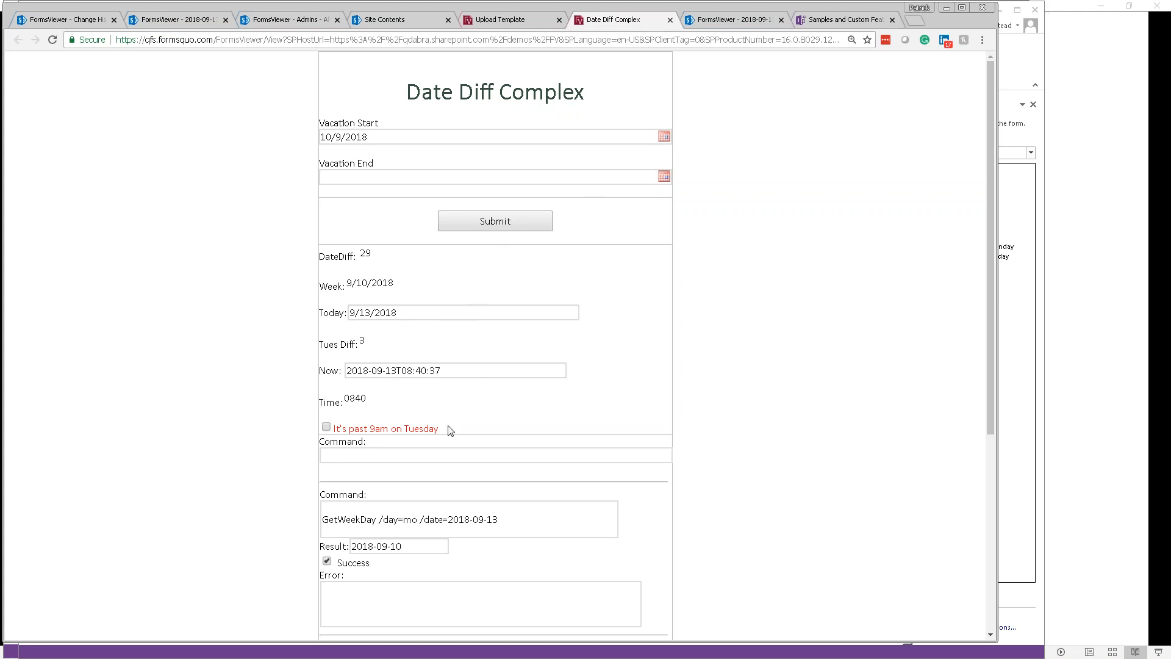
scroll(461, 449, down, 1)
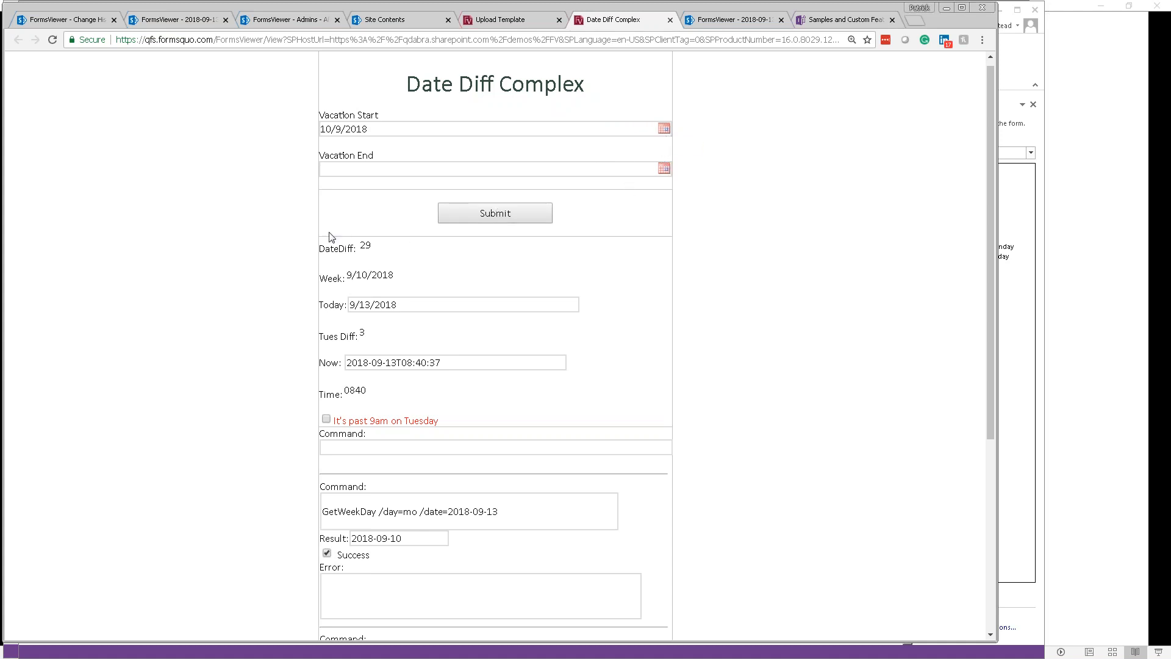
Step: Resubmit with Vacation Start 10/16/2018, then 10/2/2018, to test the scheduling rule
click(663, 128)
click(393, 239)
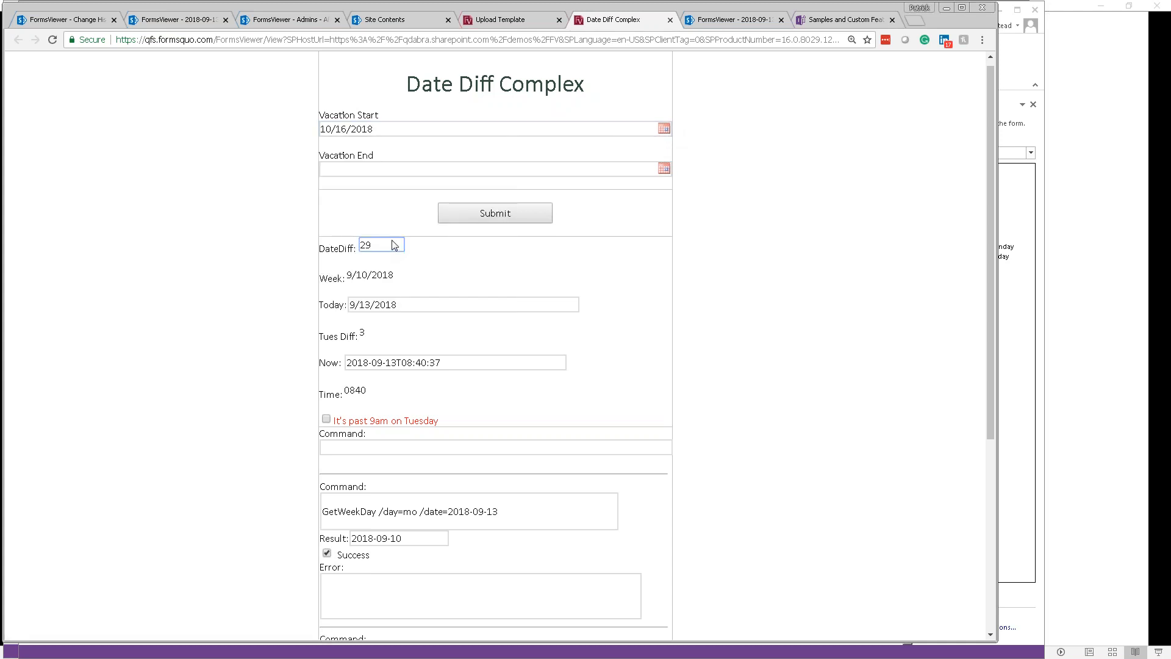
click(452, 218)
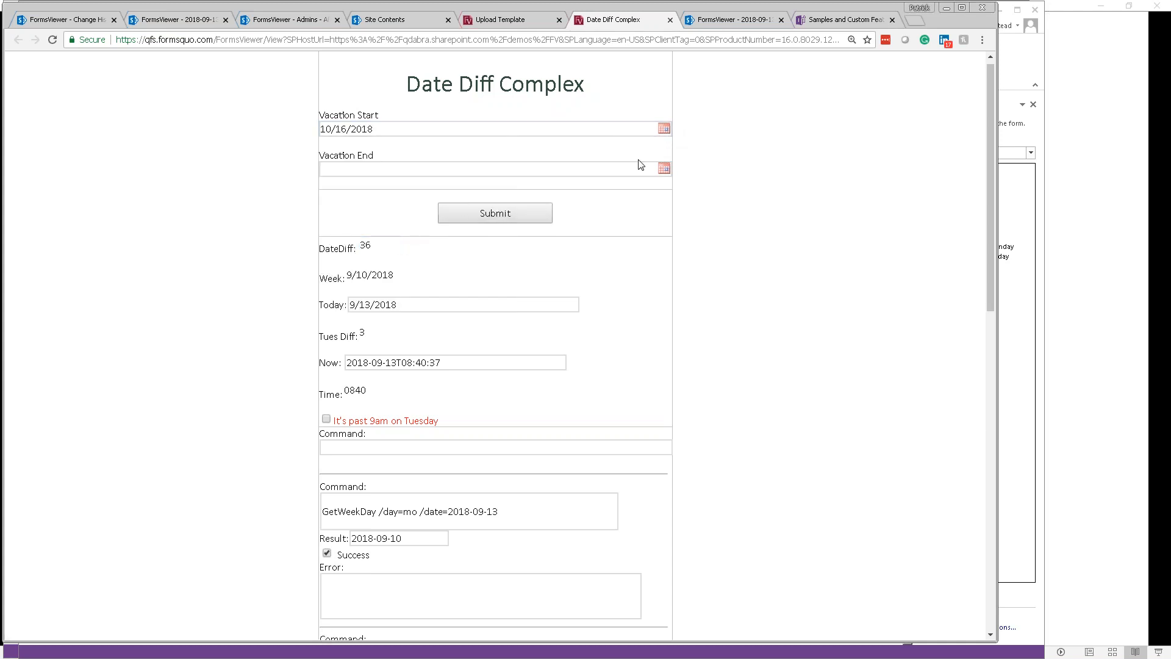
click(665, 128)
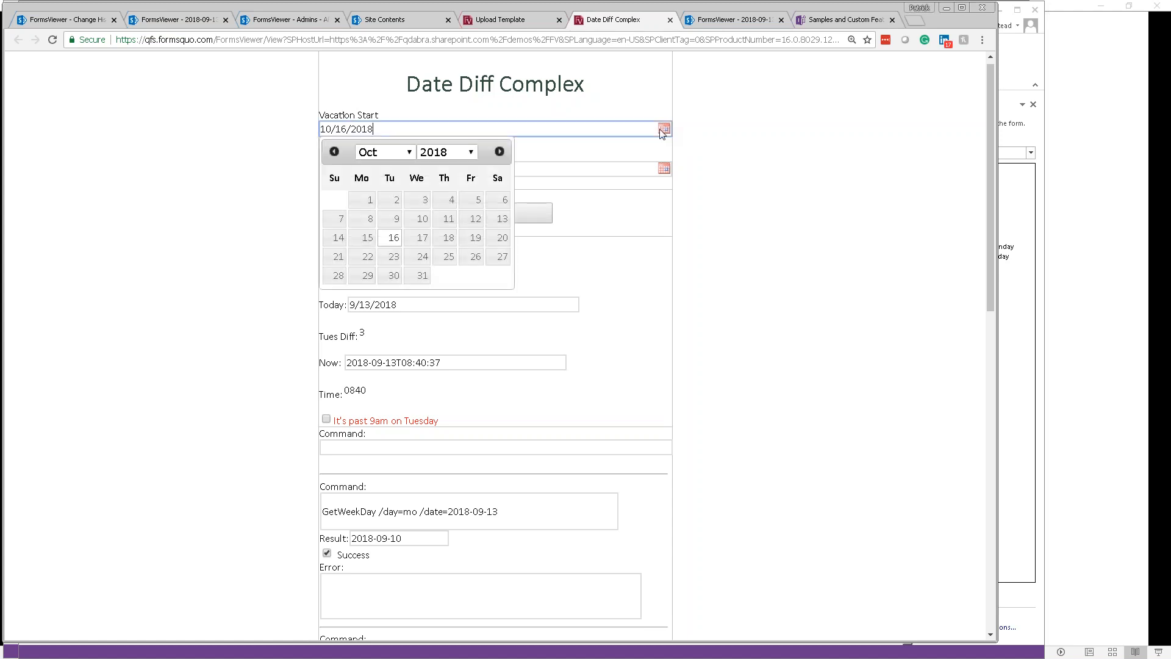
click(393, 201)
click(488, 217)
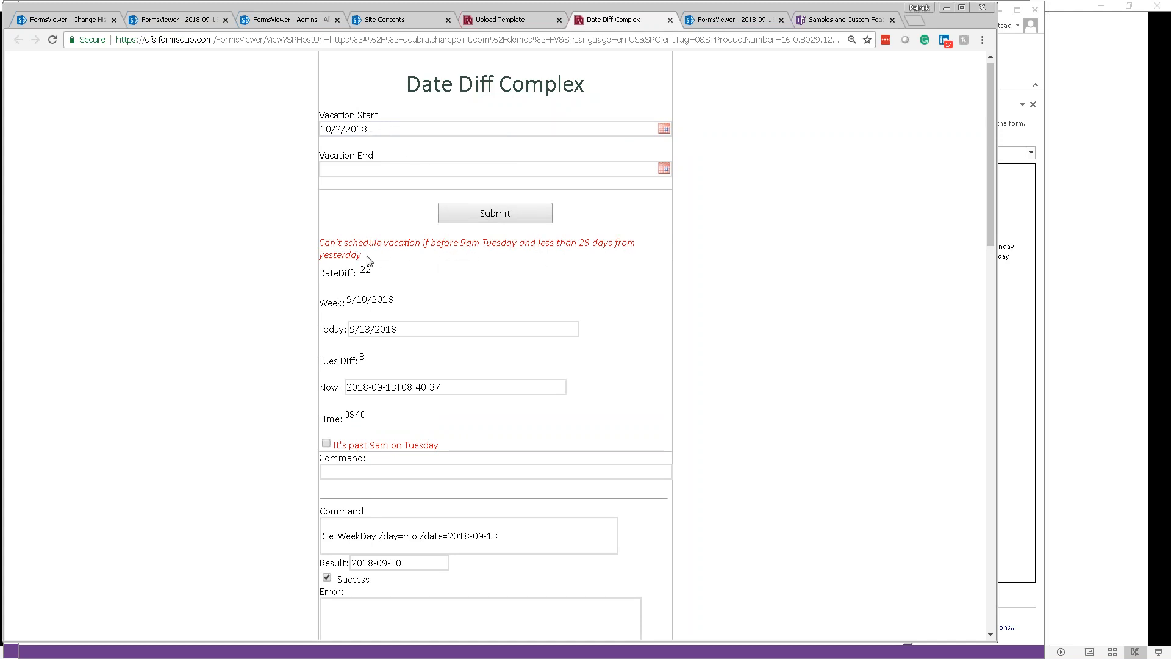
Step: Change Today to 9/11/2018 and submit with Vacation Start October 8, 2018
click(662, 129)
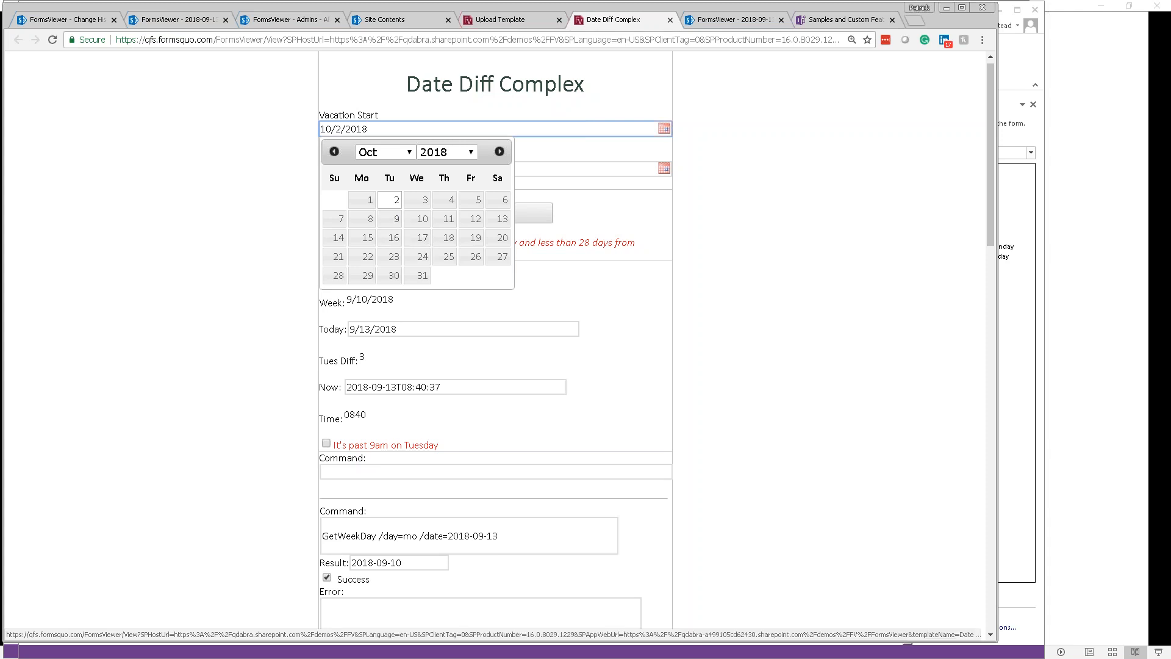
click(444, 310)
click(367, 329)
key(Delete)
text(1)
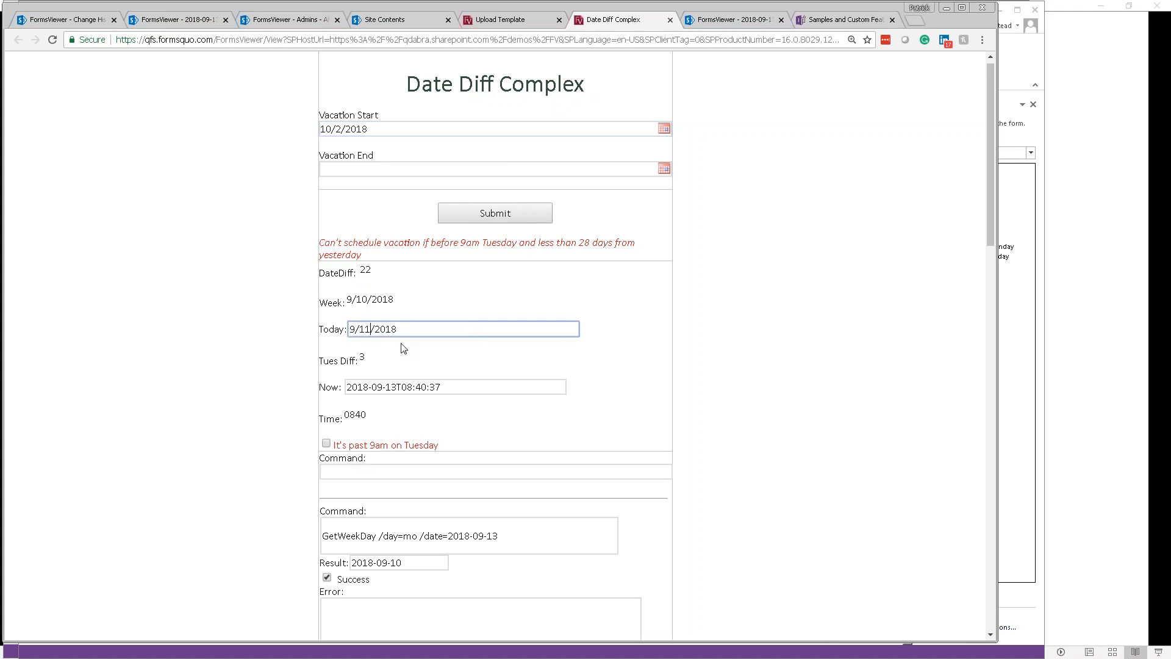
key(Tab)
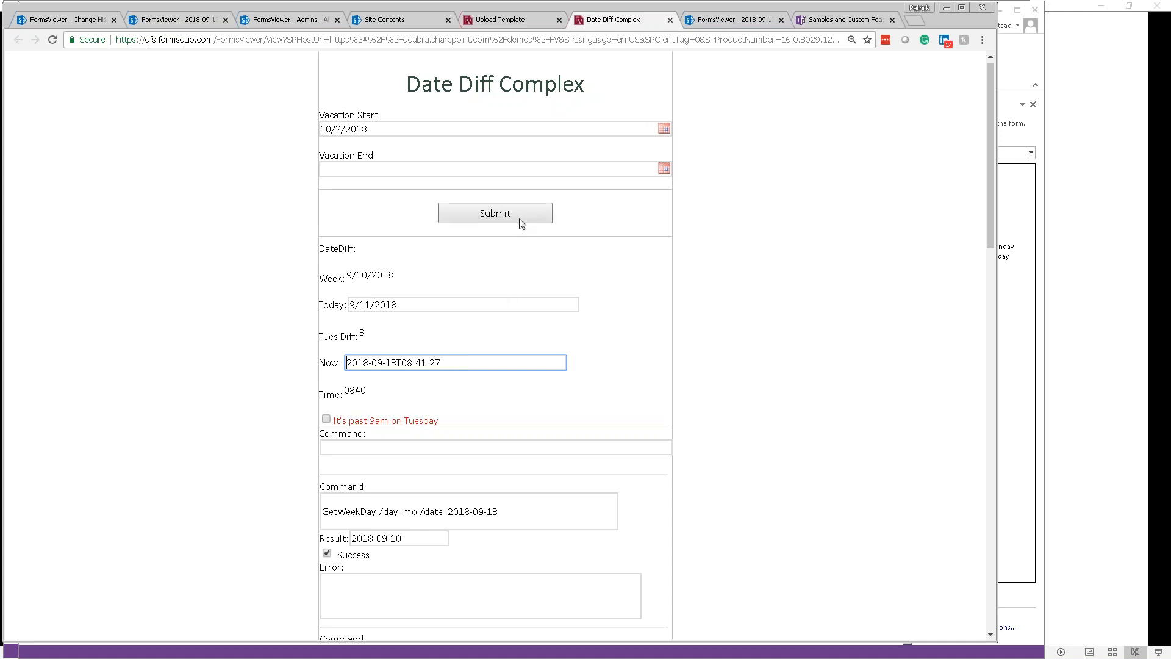
click(665, 130)
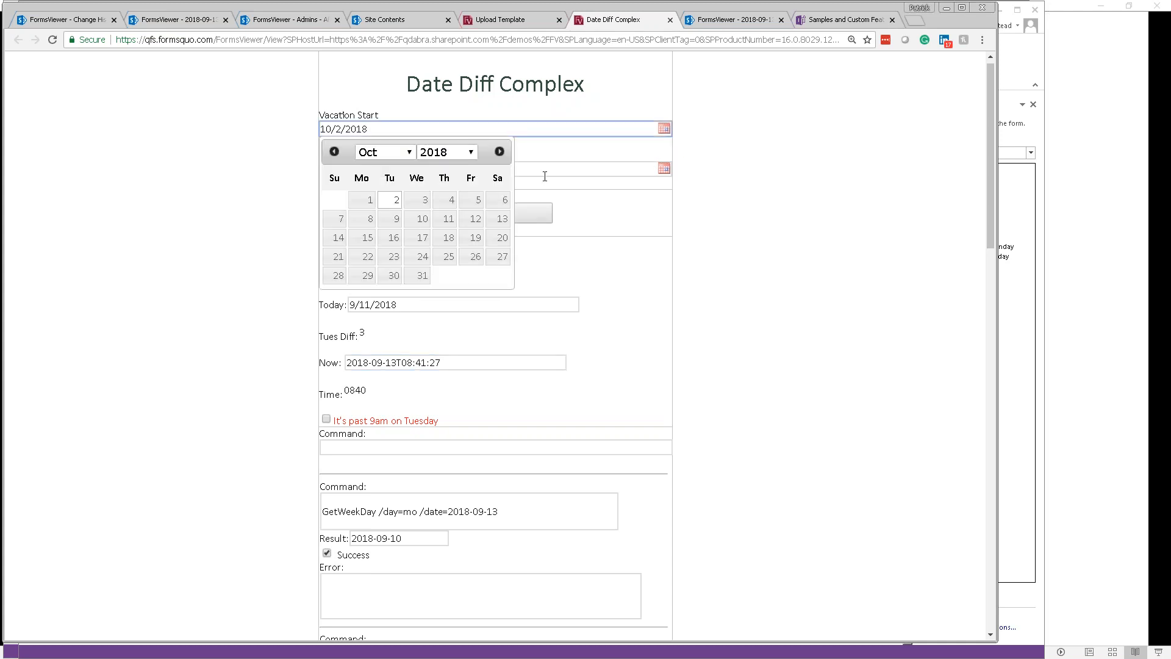
click(364, 223)
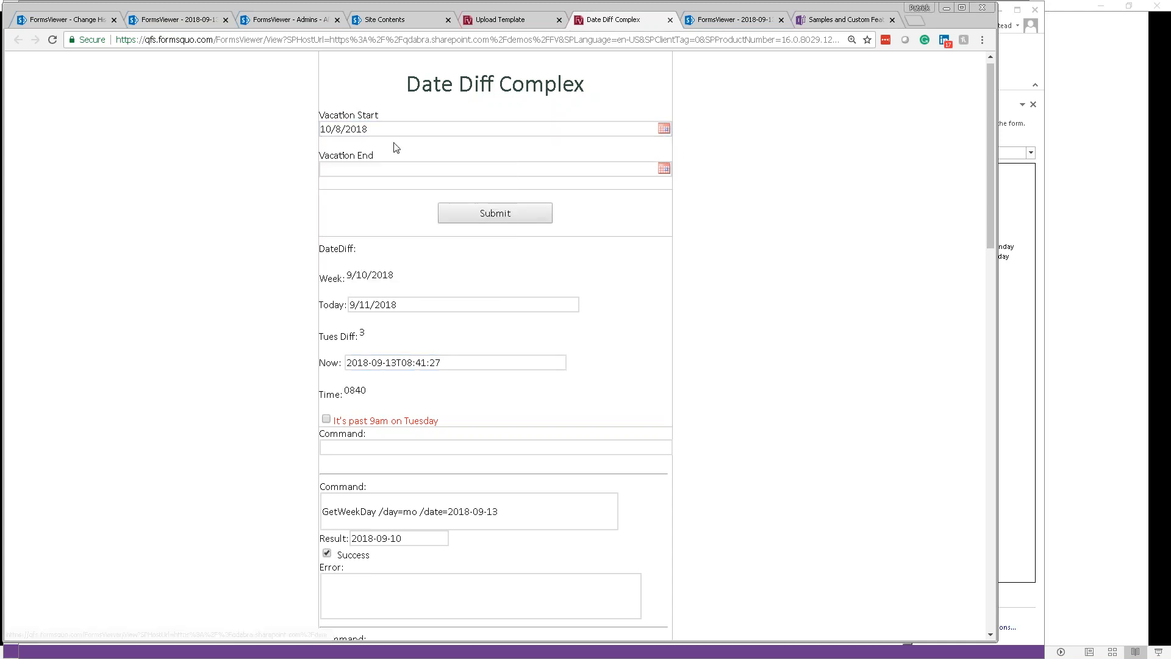
click(475, 216)
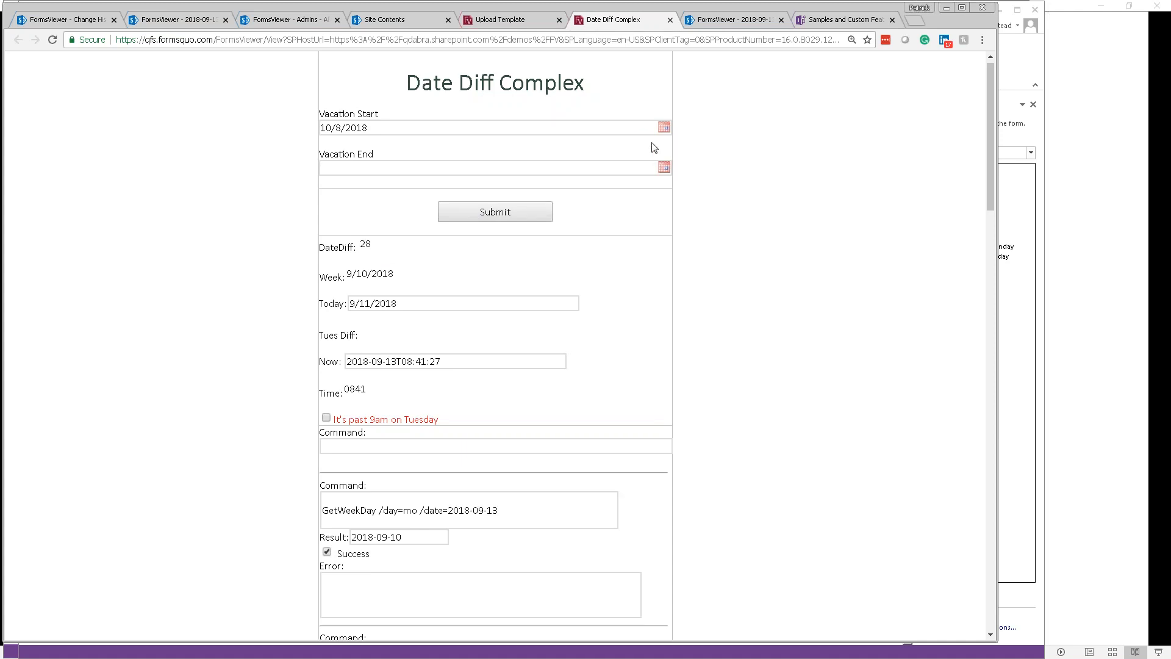
Step: Change the Now hour to 09 and submit, getting DateDiff 28 without errors
click(663, 128)
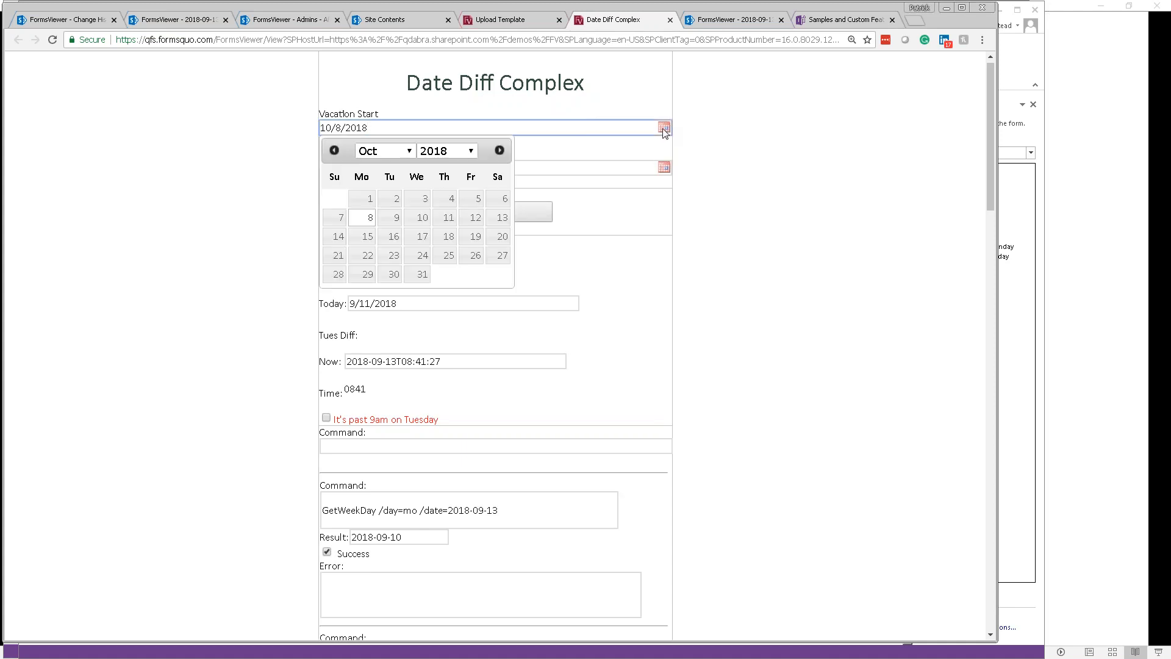
click(706, 134)
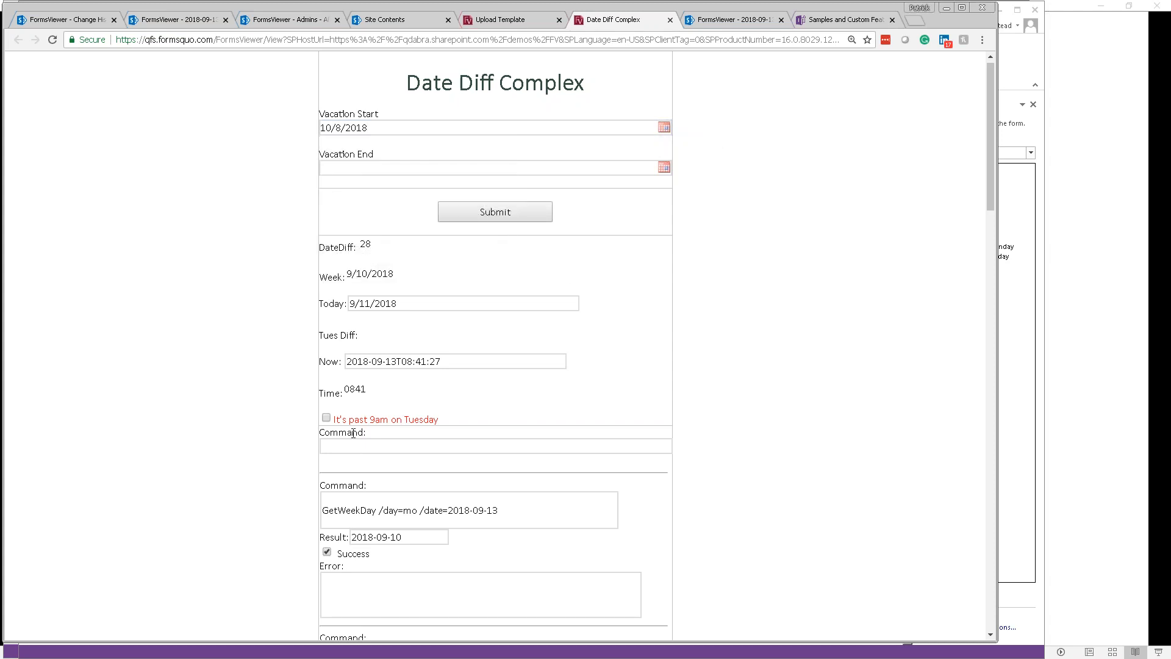
click(412, 363)
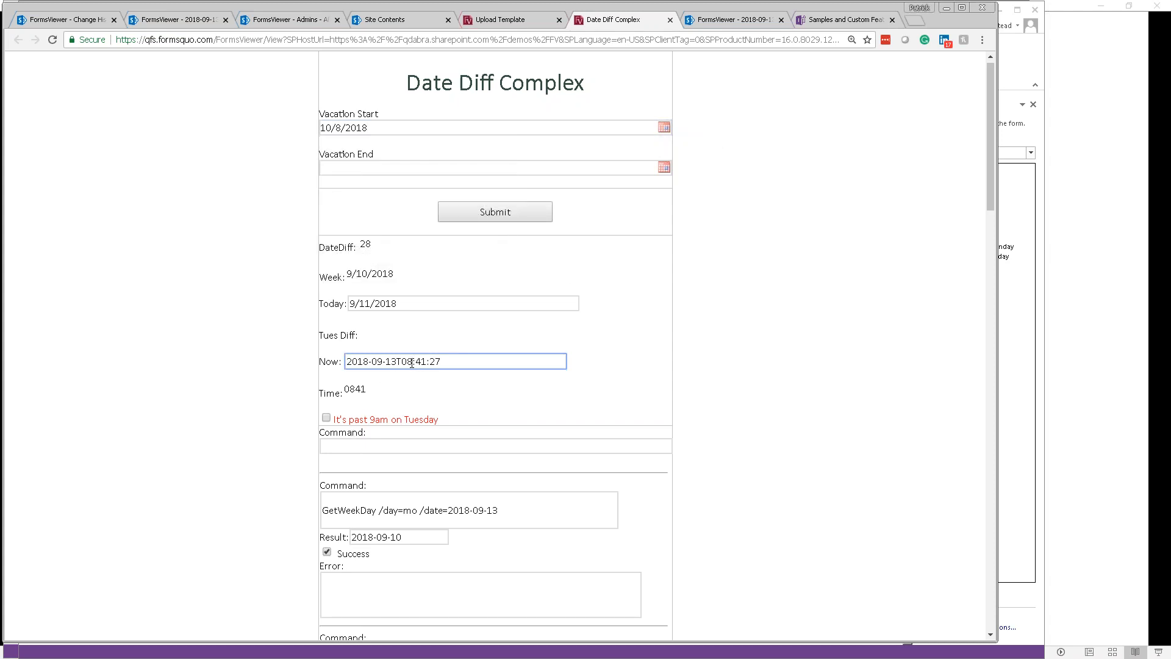
key(BackSpace)
text(9)
click(531, 221)
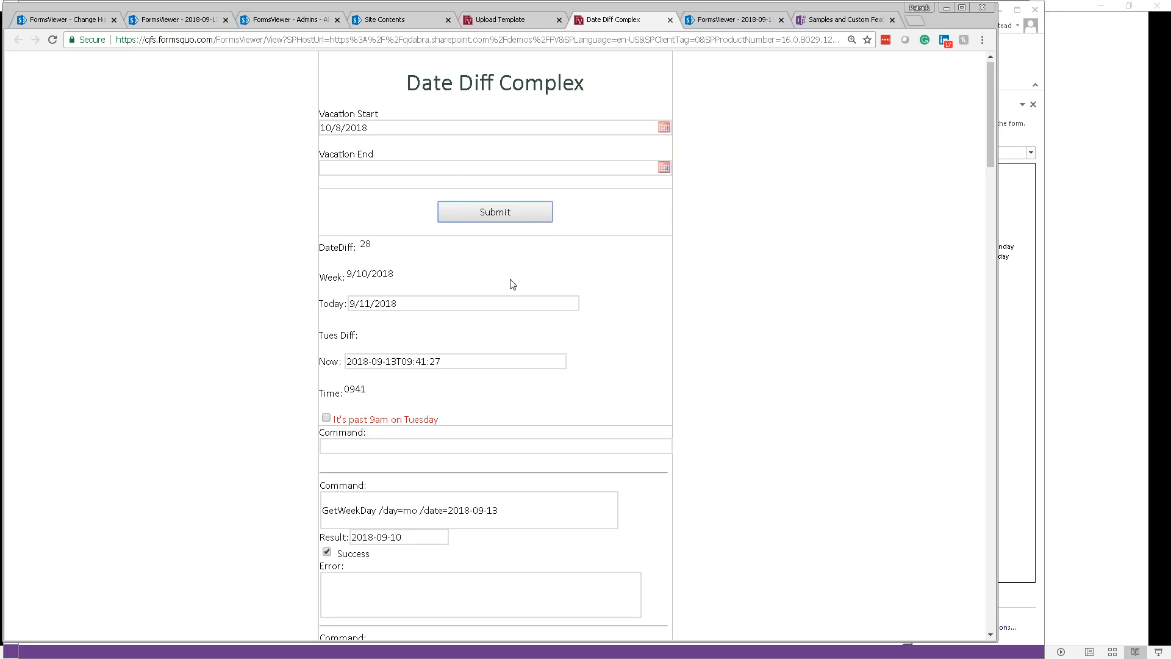
key(alt+Tab)
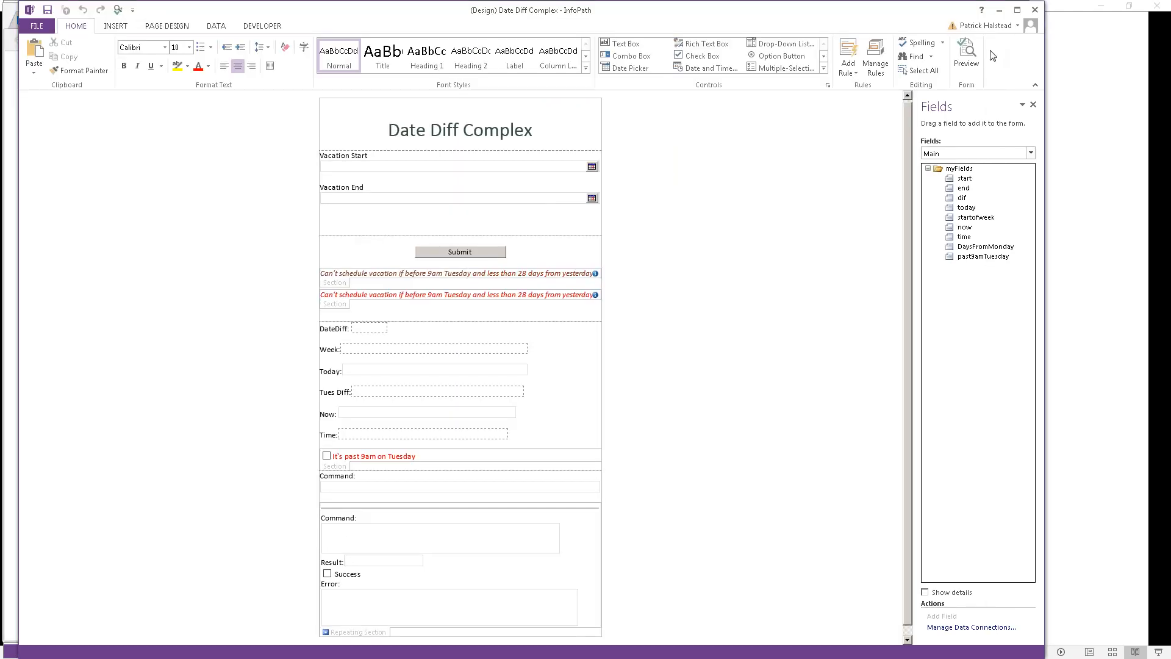
click(970, 61)
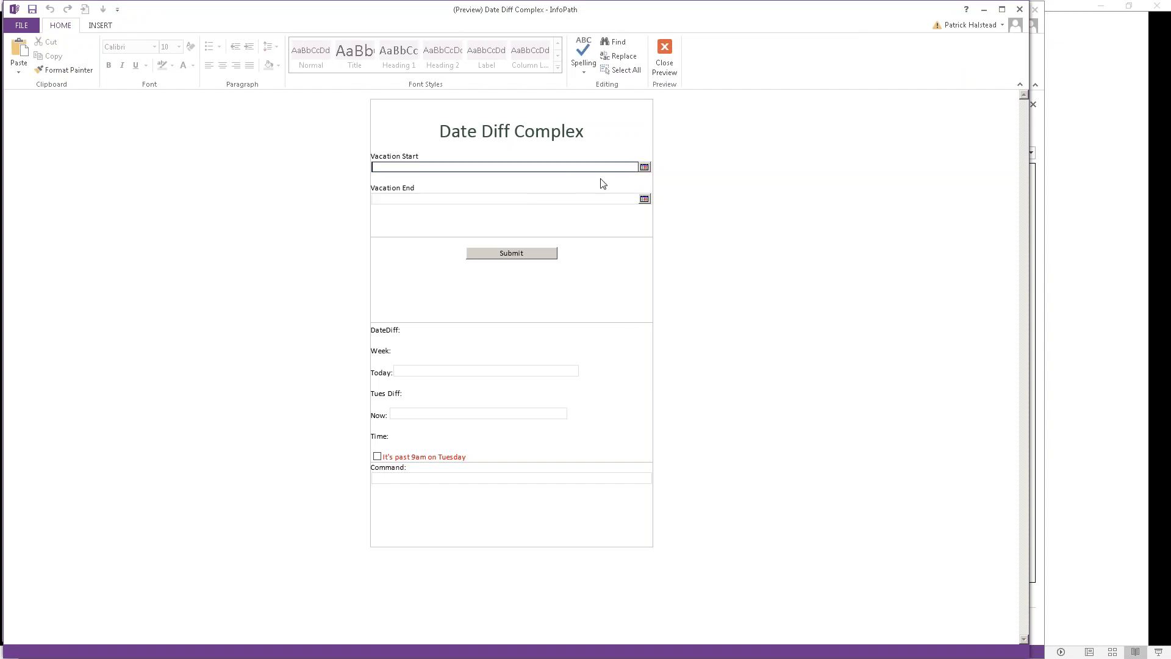
click(644, 167)
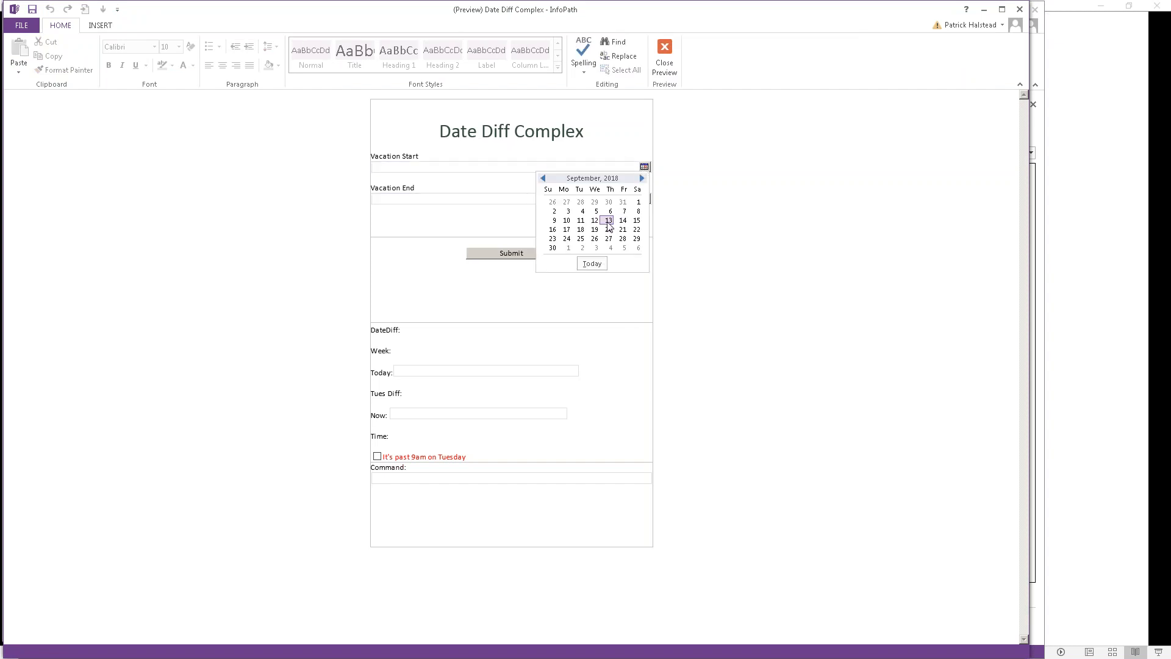
click(642, 178)
click(582, 211)
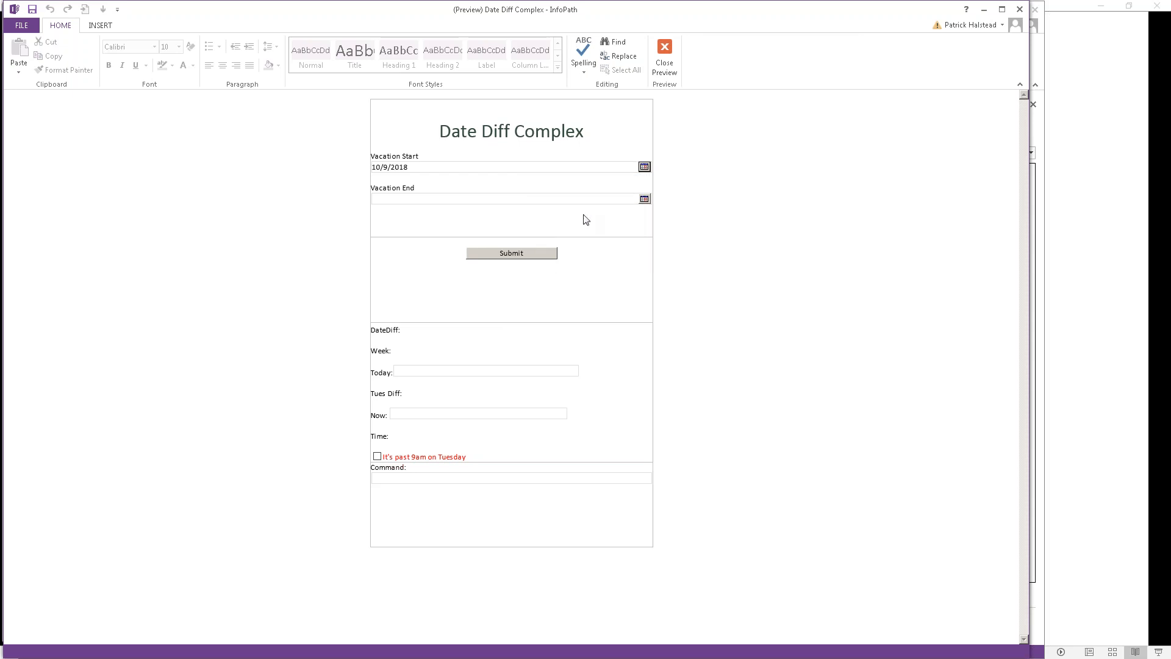
click(488, 258)
click(671, 57)
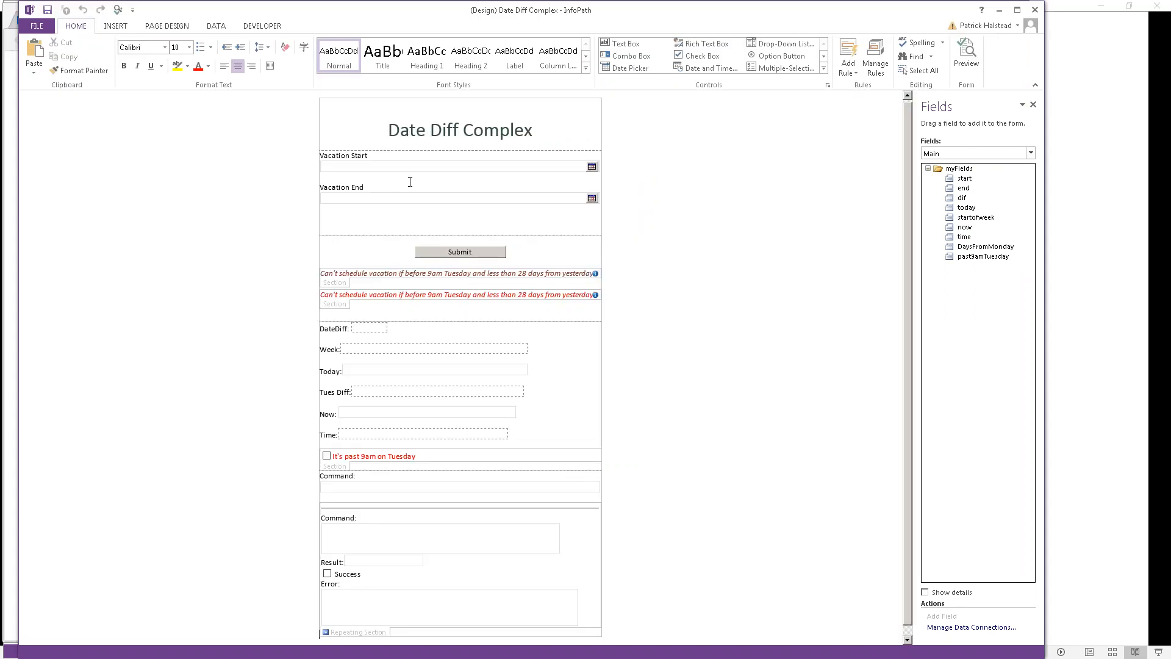
Step: Review rules on end, today, startofweek, now, time, DaysFromMonday, past9amTuesday and the Submit button
click(467, 256)
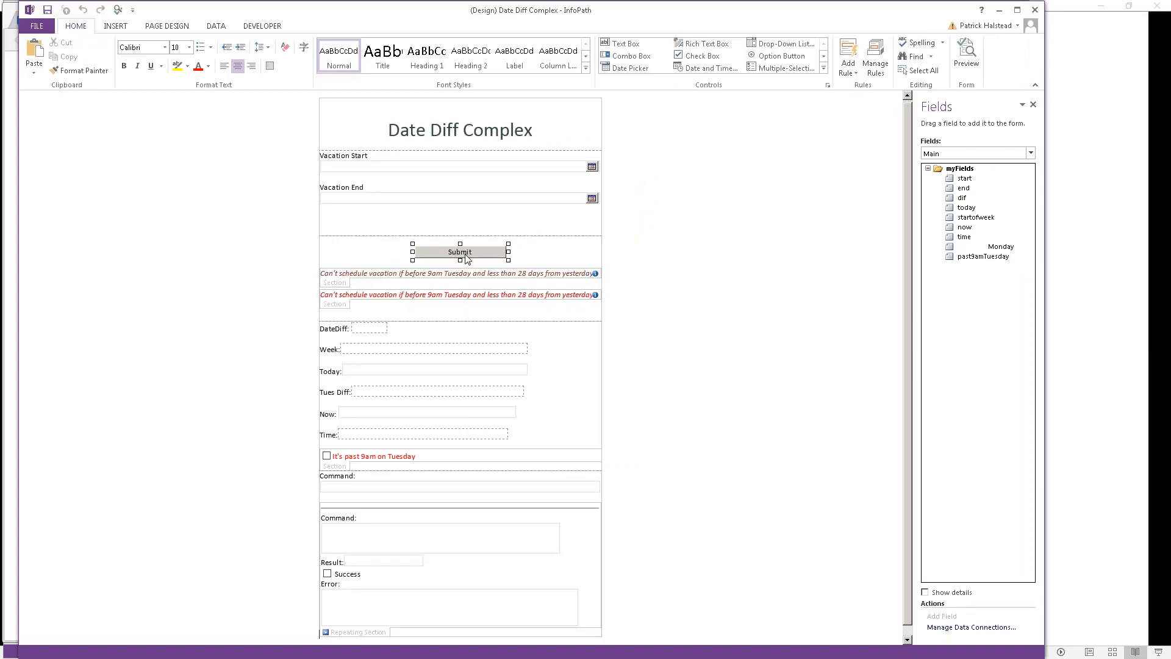
click(871, 69)
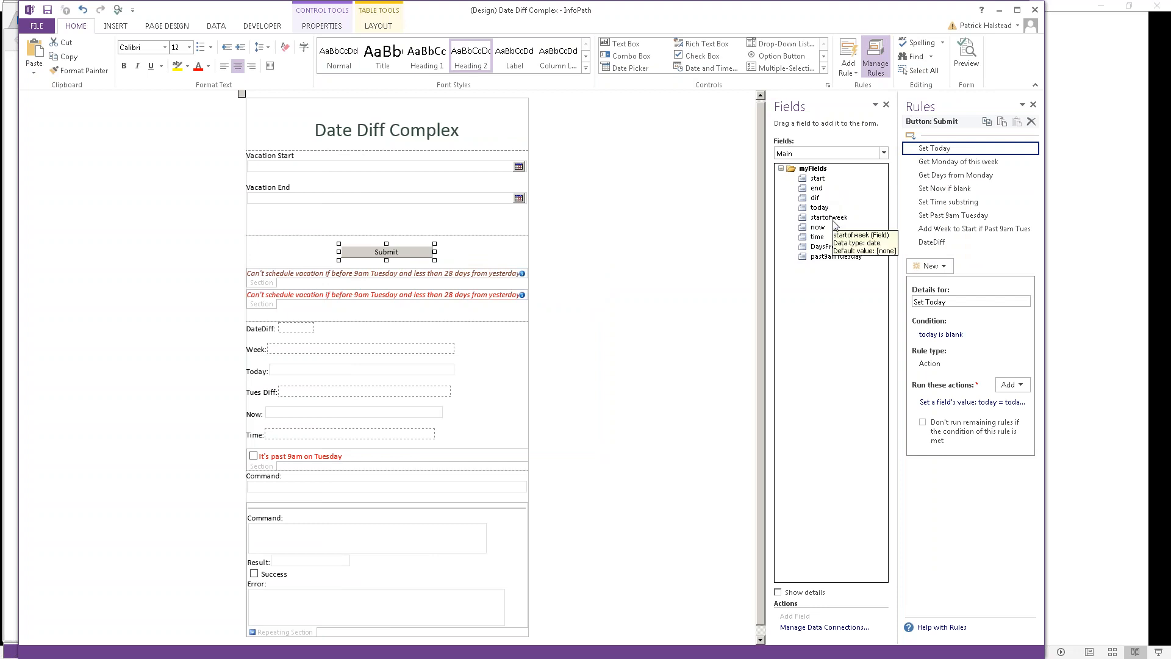
click(823, 189)
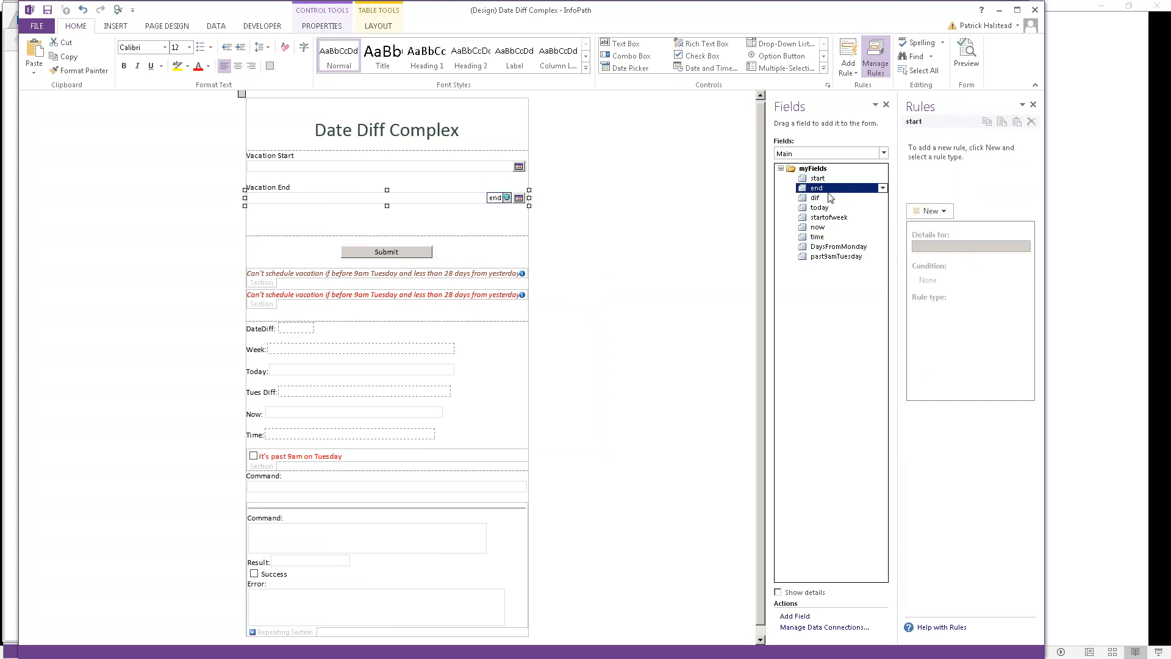
click(828, 209)
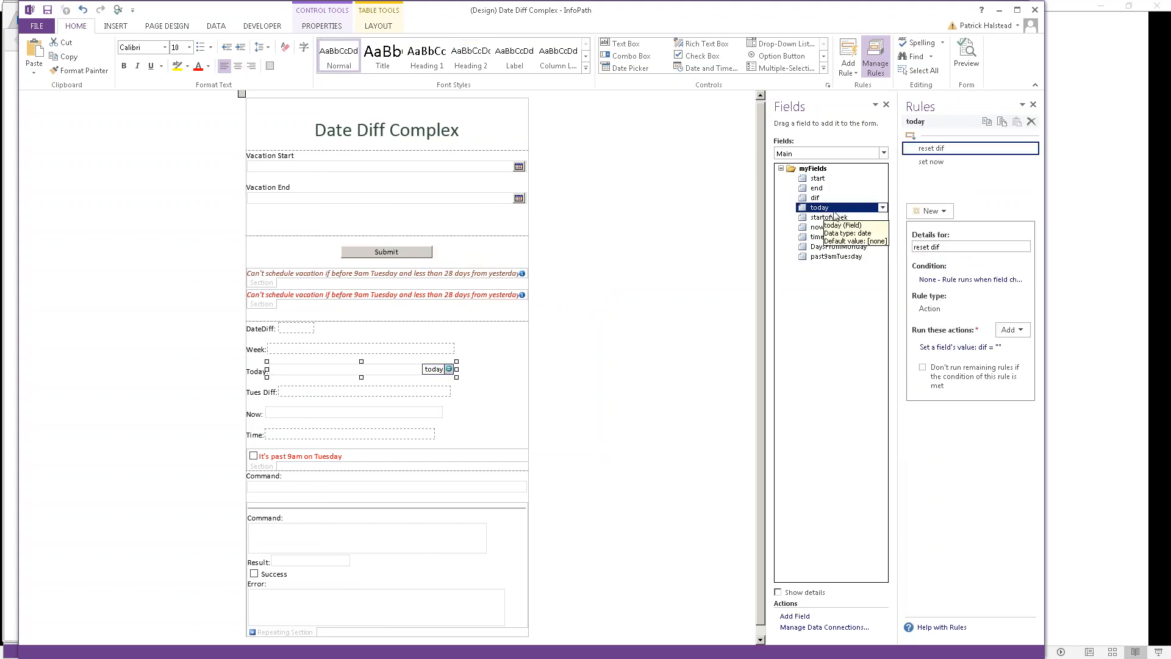
click(836, 220)
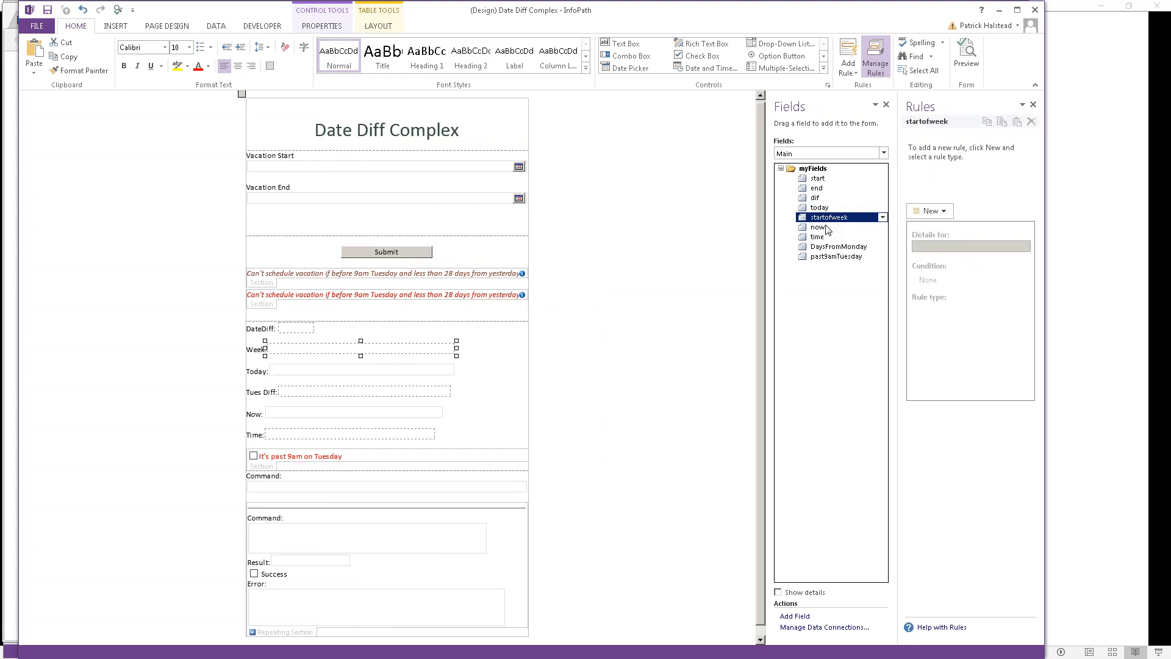
click(829, 228)
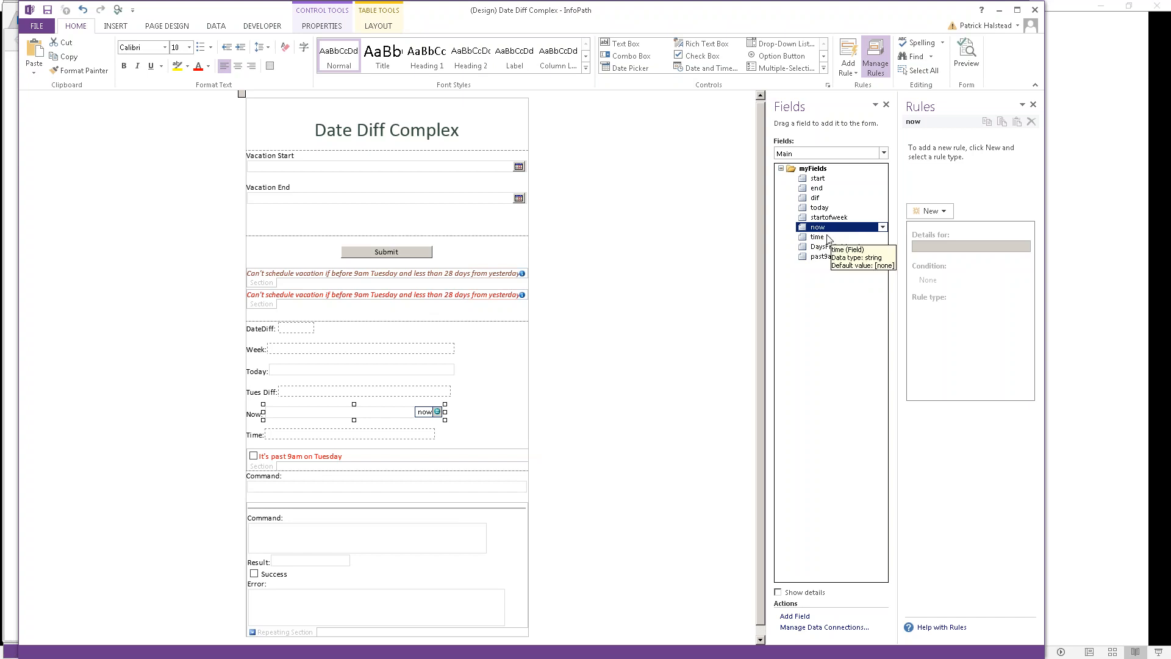
click(823, 238)
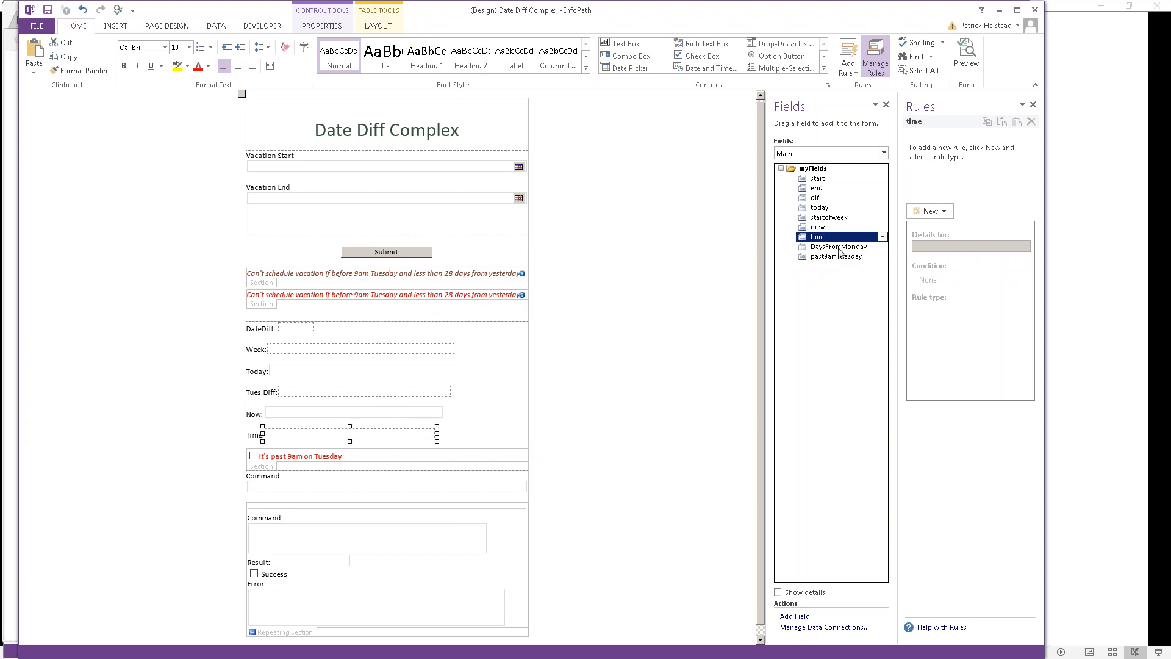
click(840, 249)
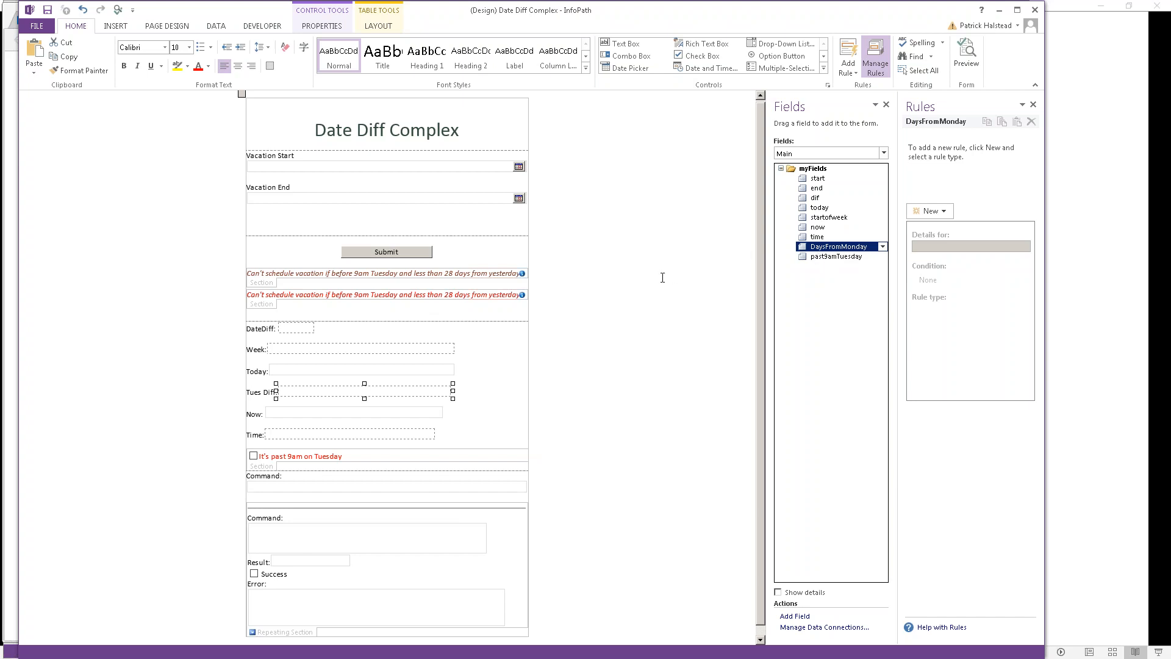
click(826, 257)
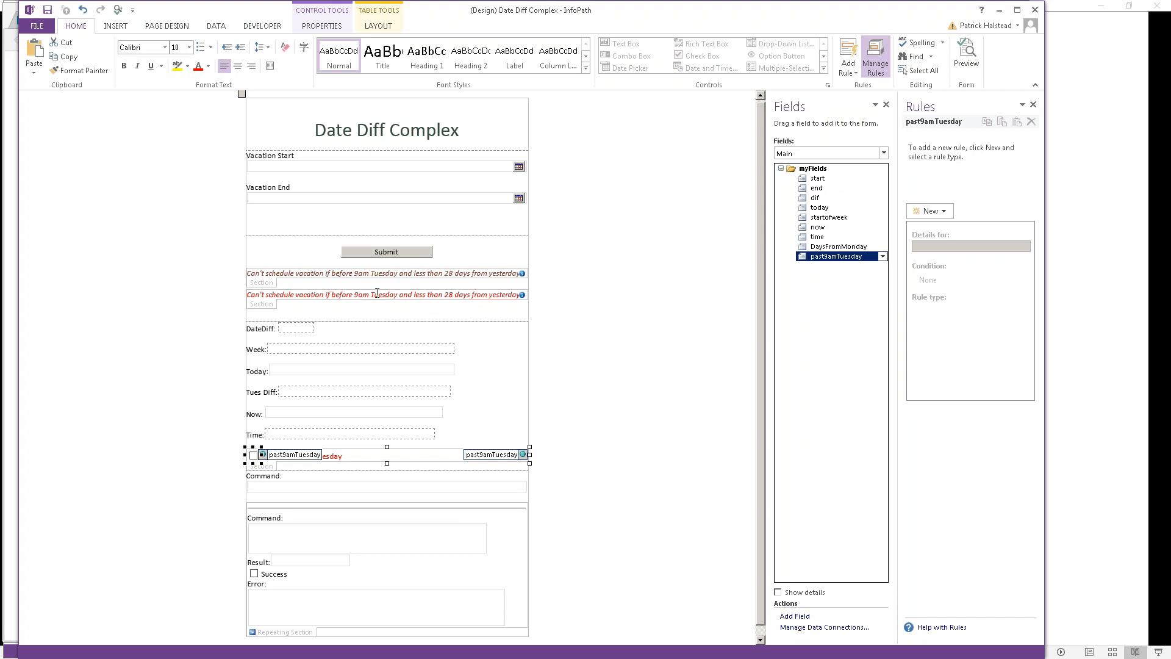
click(374, 255)
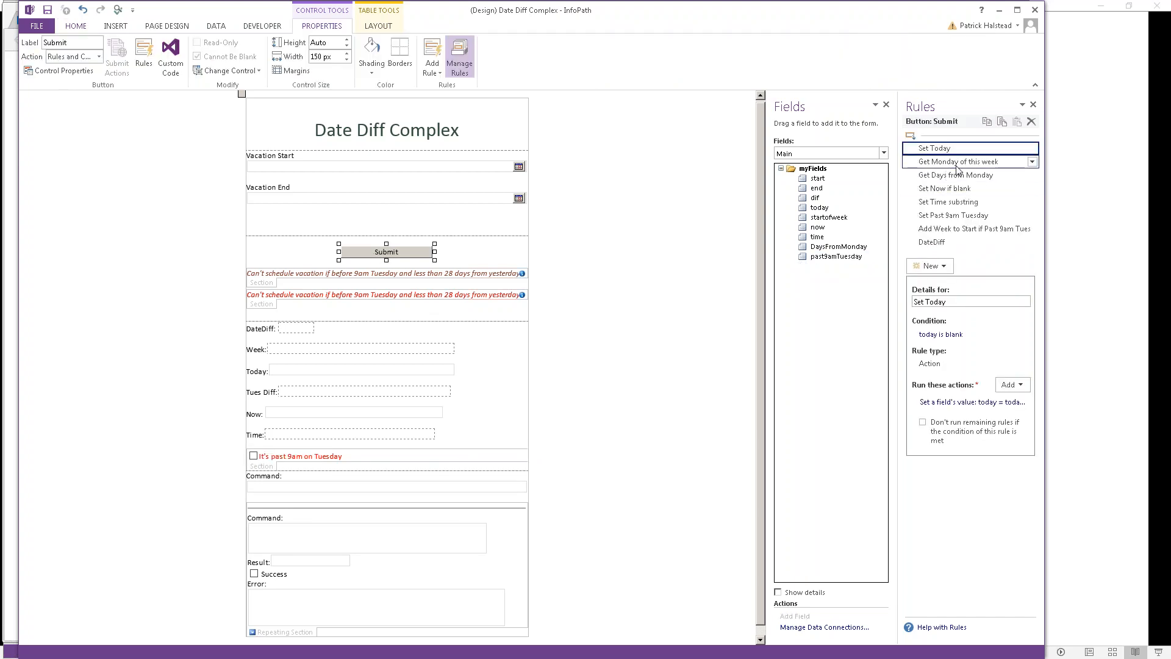
Step: Widen the side panes to read the Get Monday of this week rule's Command action
click(957, 170)
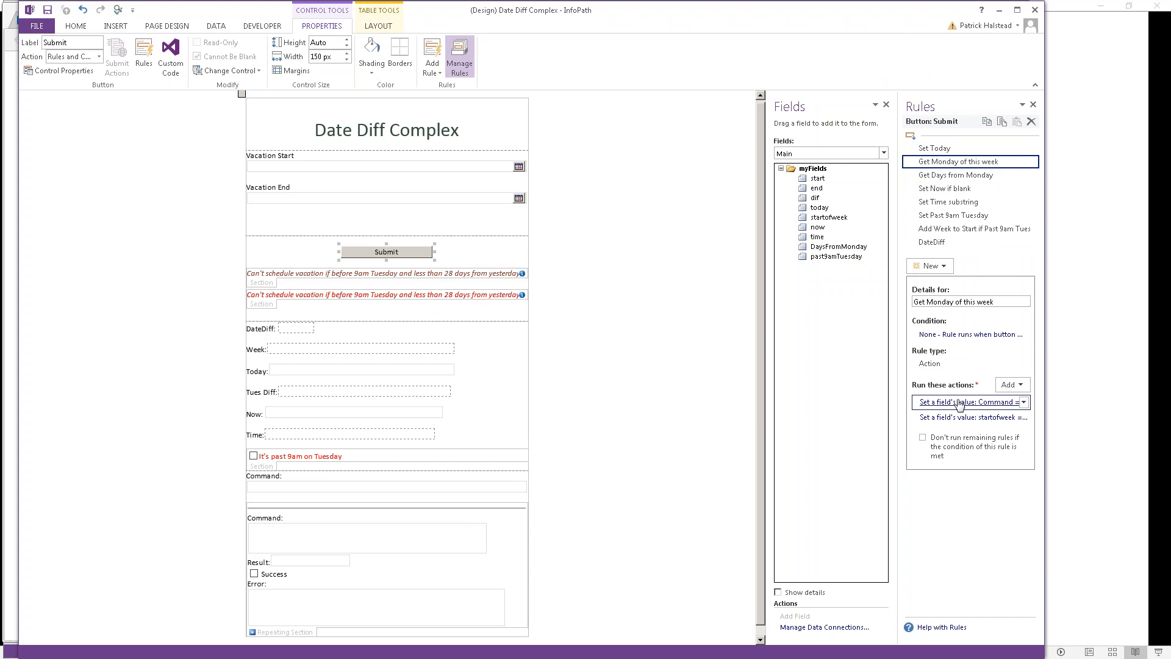
drag(767, 432, 636, 432)
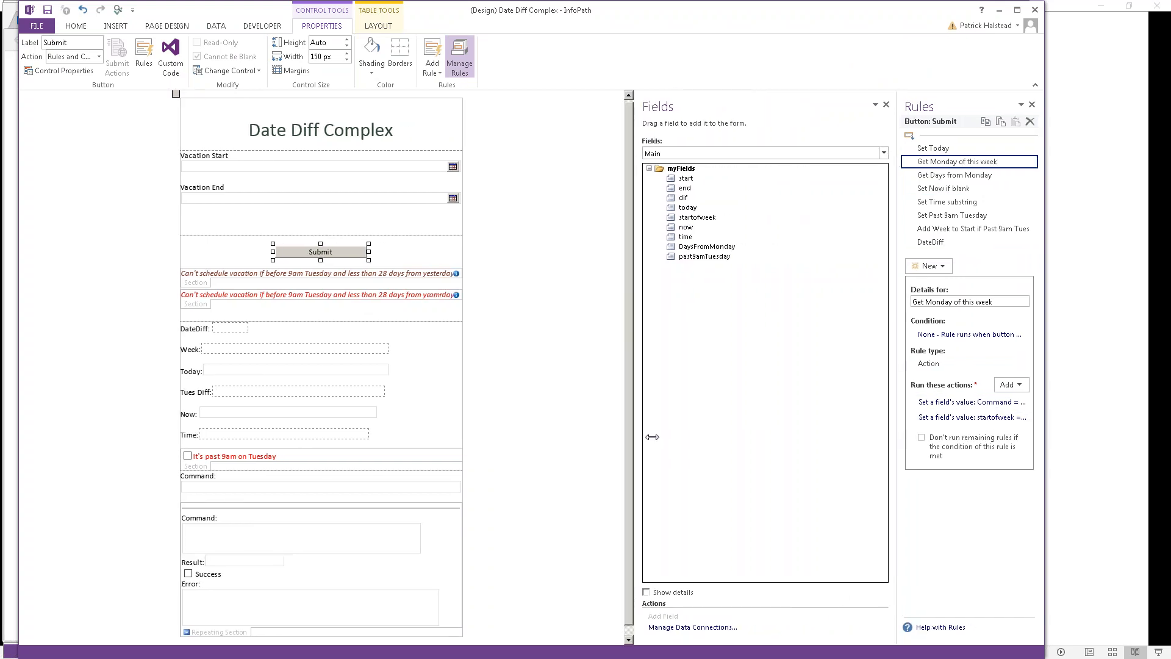
drag(900, 411, 748, 417)
click(911, 411)
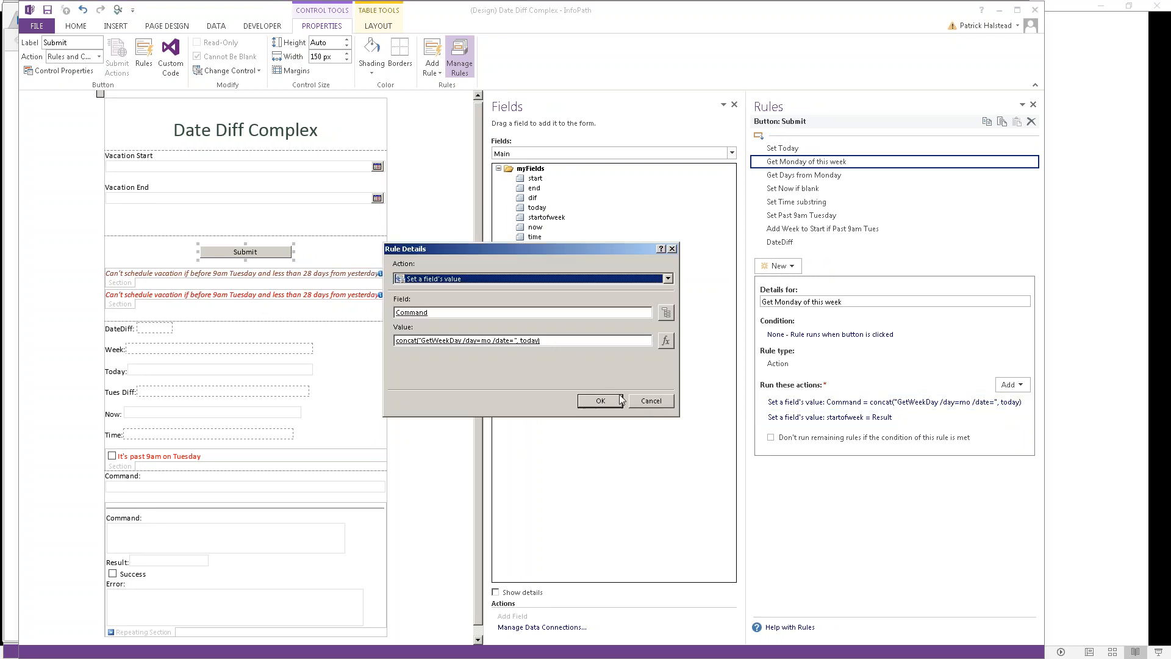
click(653, 400)
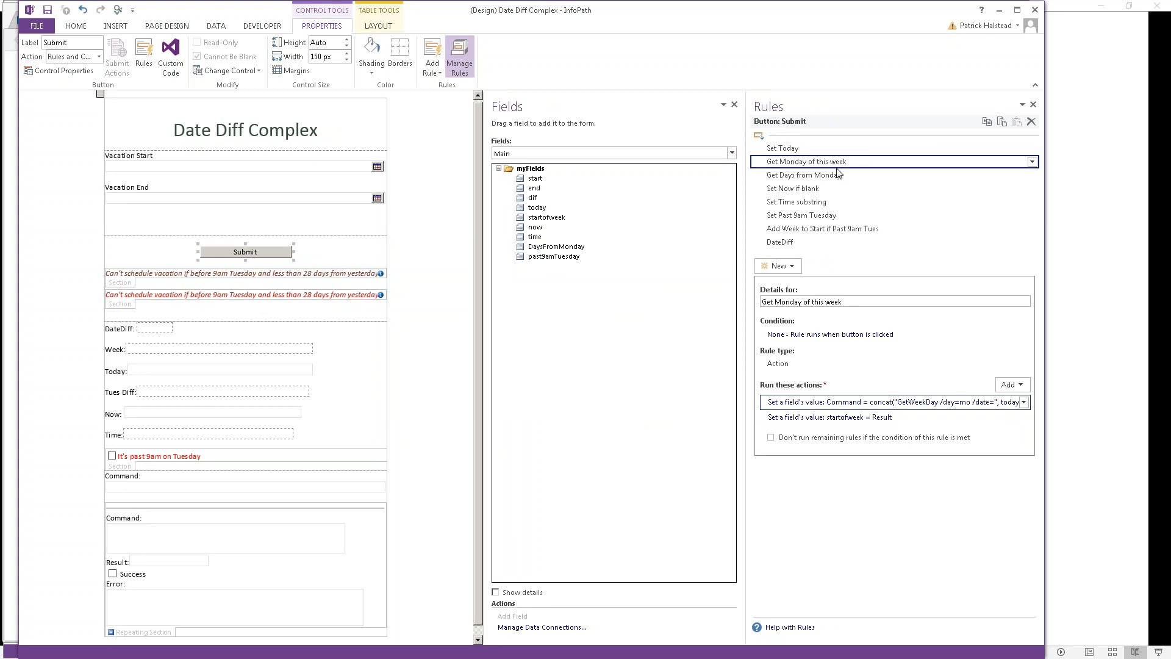
key(alt+Tab)
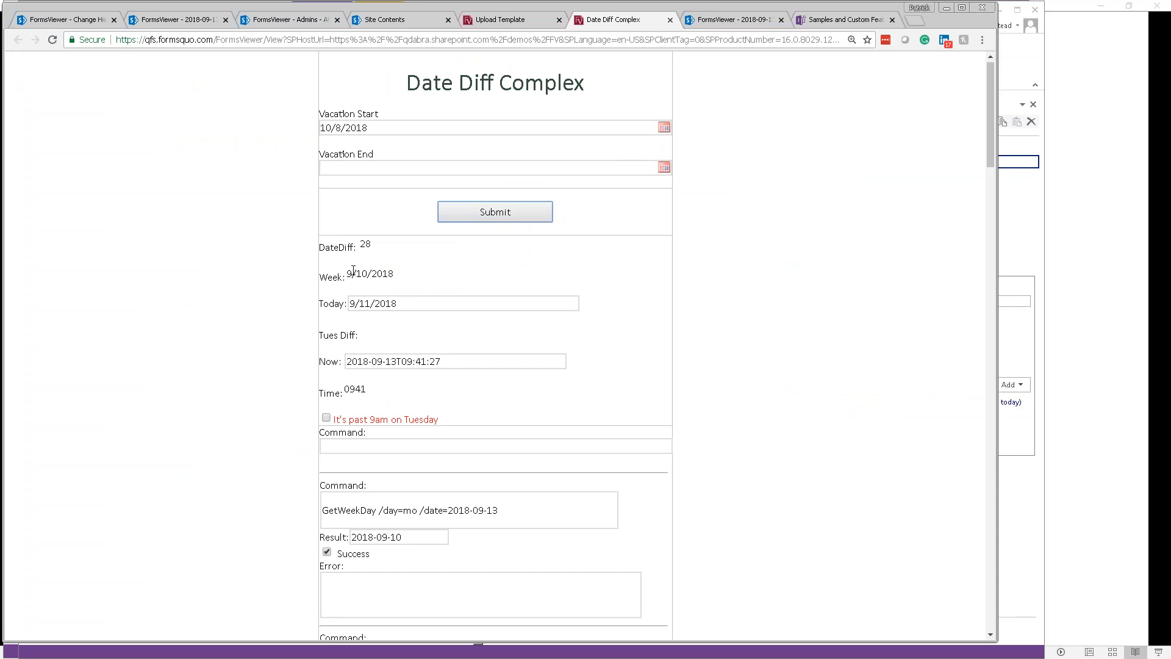
Step: Check that the web form's Week field reads 9/10/2018
click(407, 281)
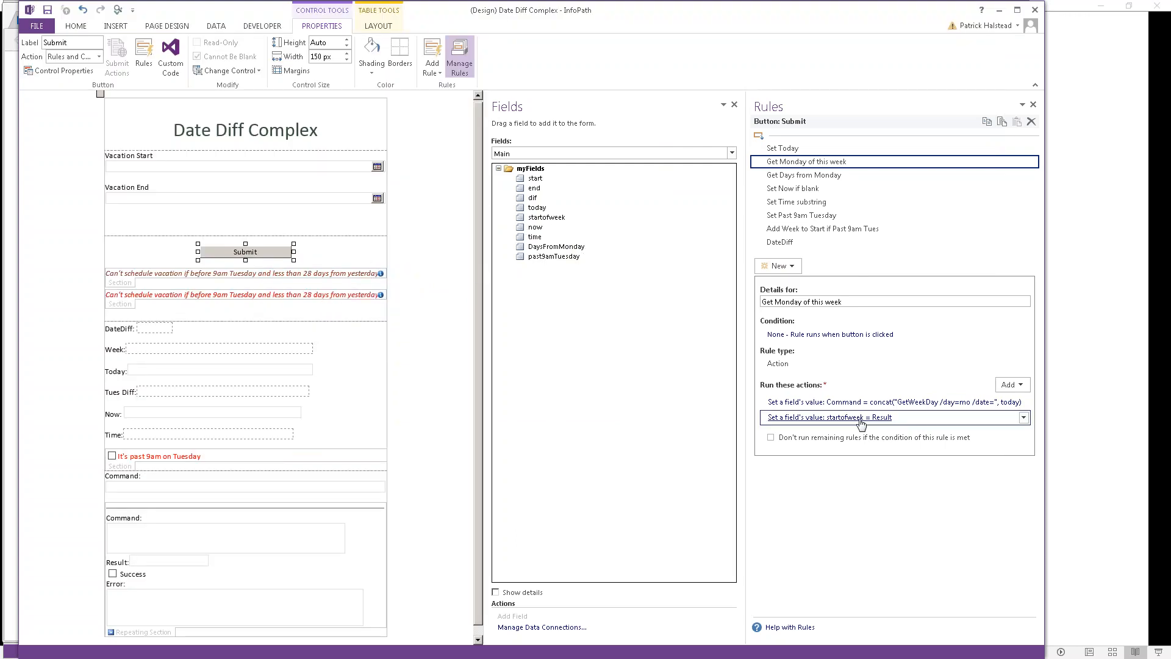
Step: Inspect the Get Days from Monday rule's DateDiff command from today to startofweek
click(555, 218)
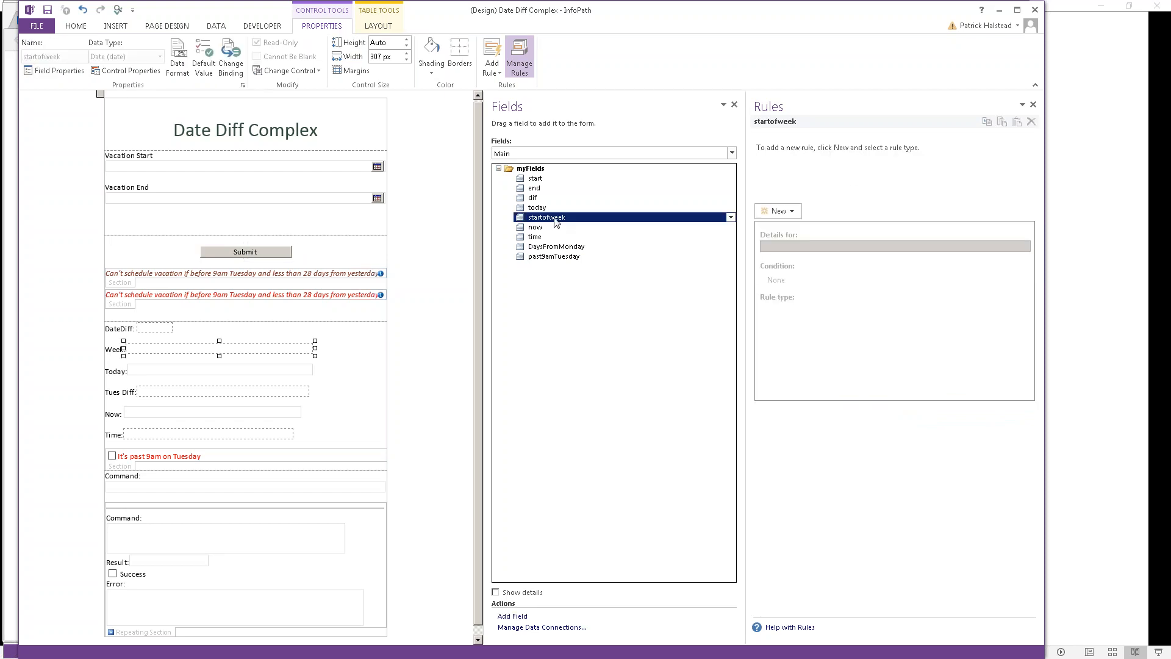
click(221, 255)
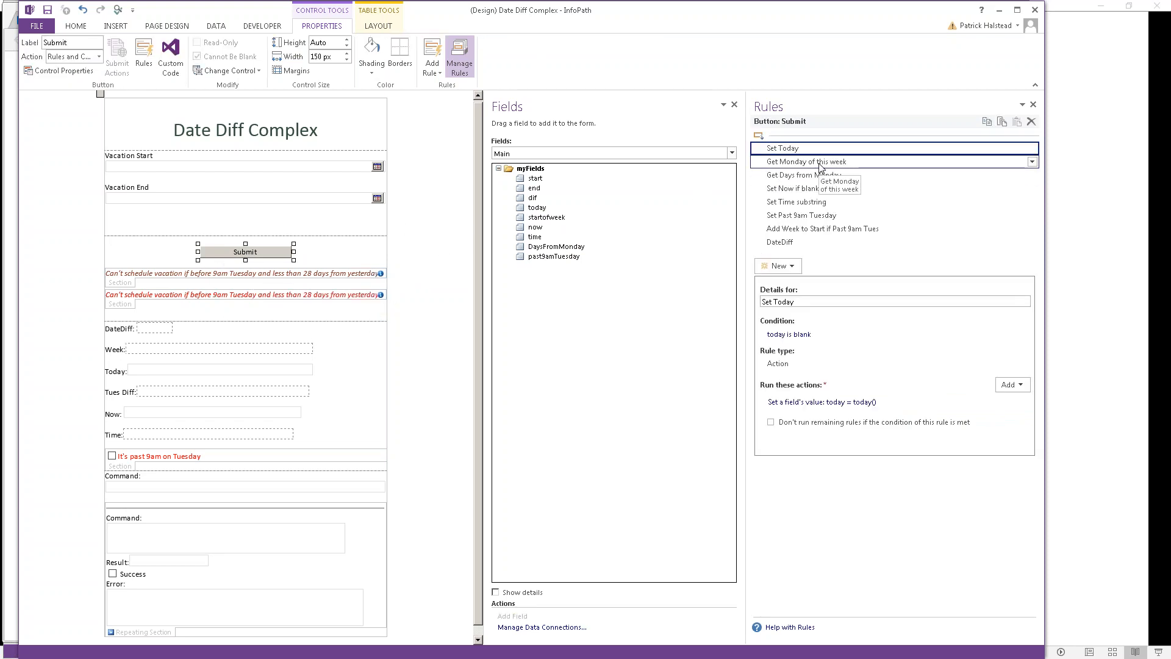
click(811, 175)
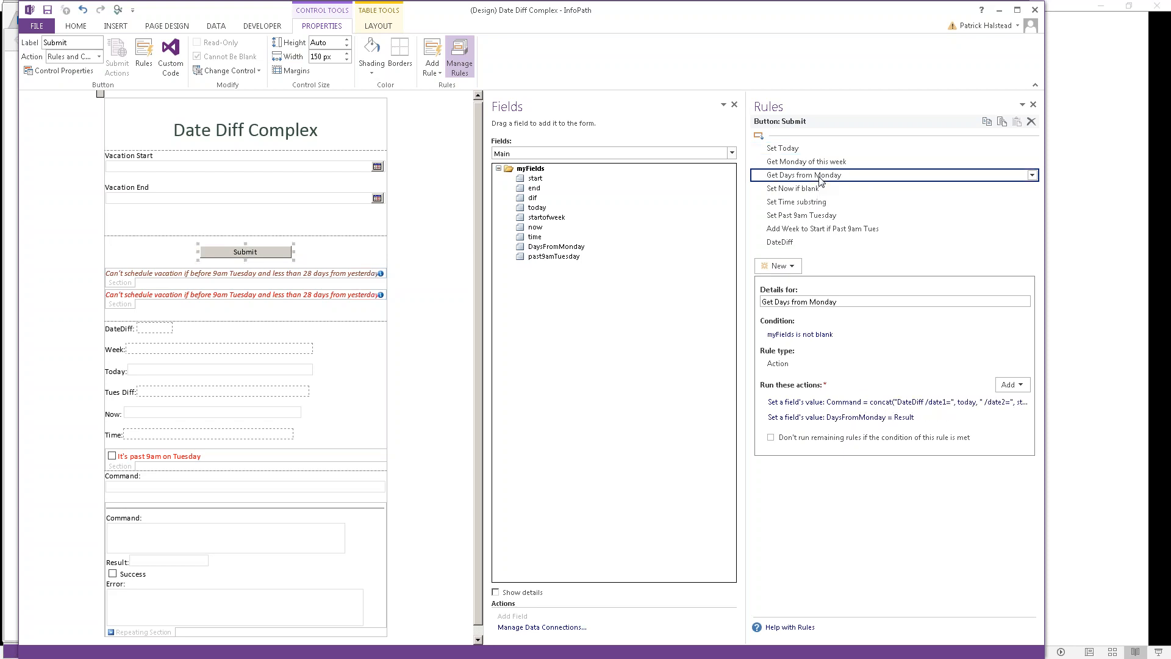
click(909, 404)
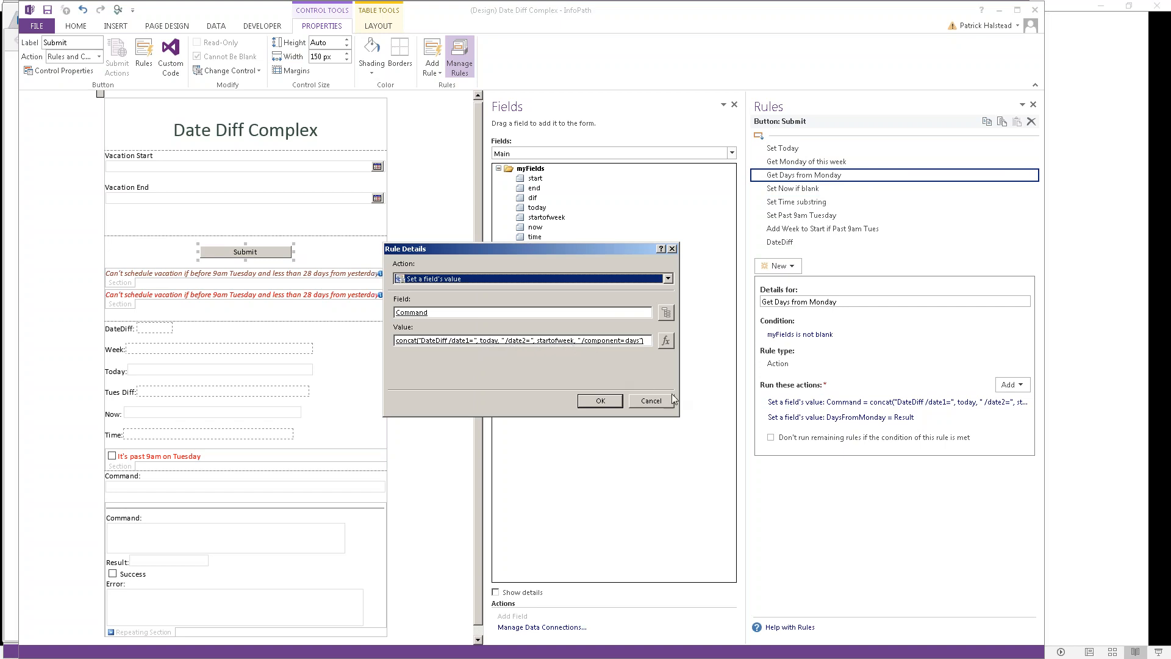
click(650, 401)
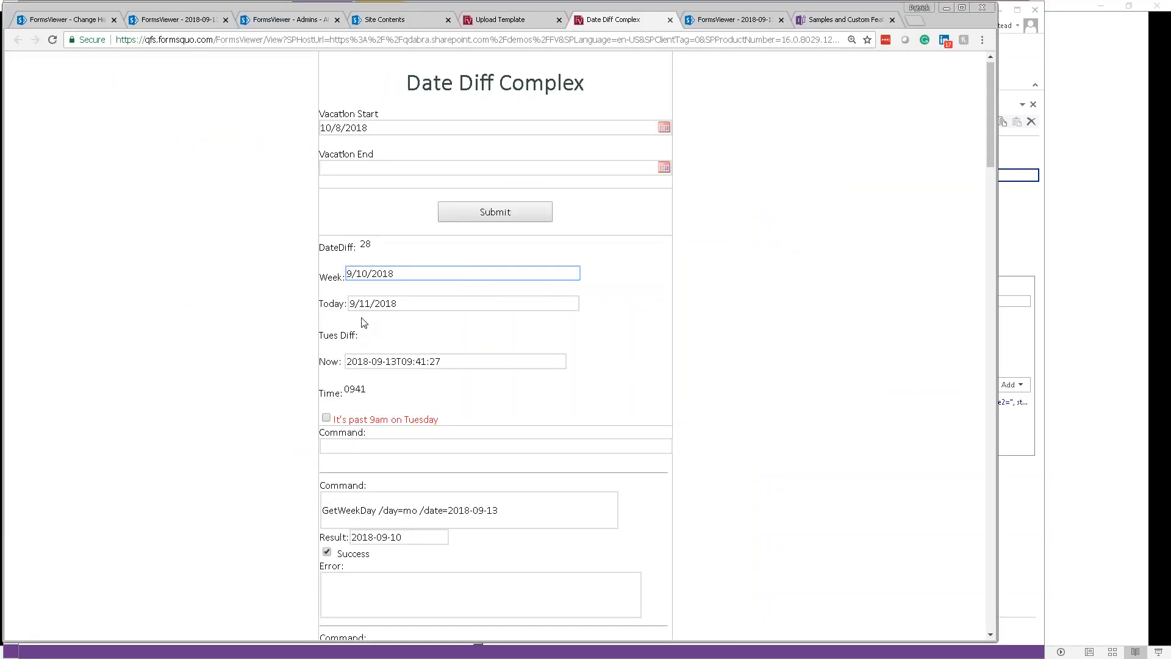
click(357, 335)
key(alt+Tab)
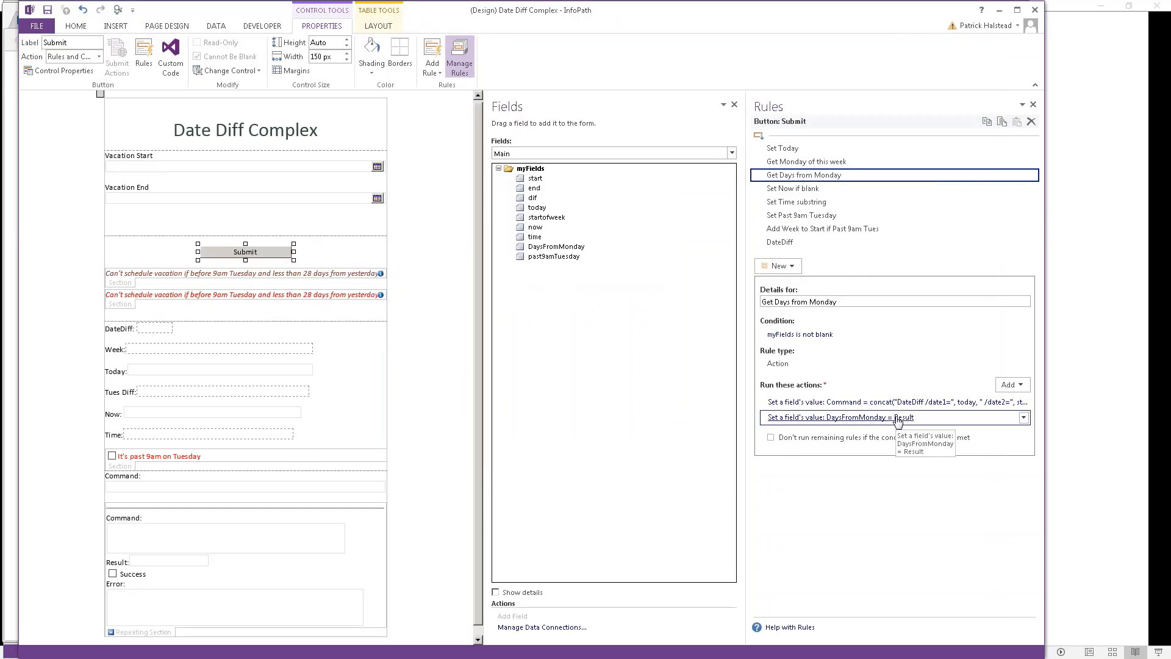
key(alt+Tab)
scroll(346, 384, down, 1)
scroll(346, 384, down, 7)
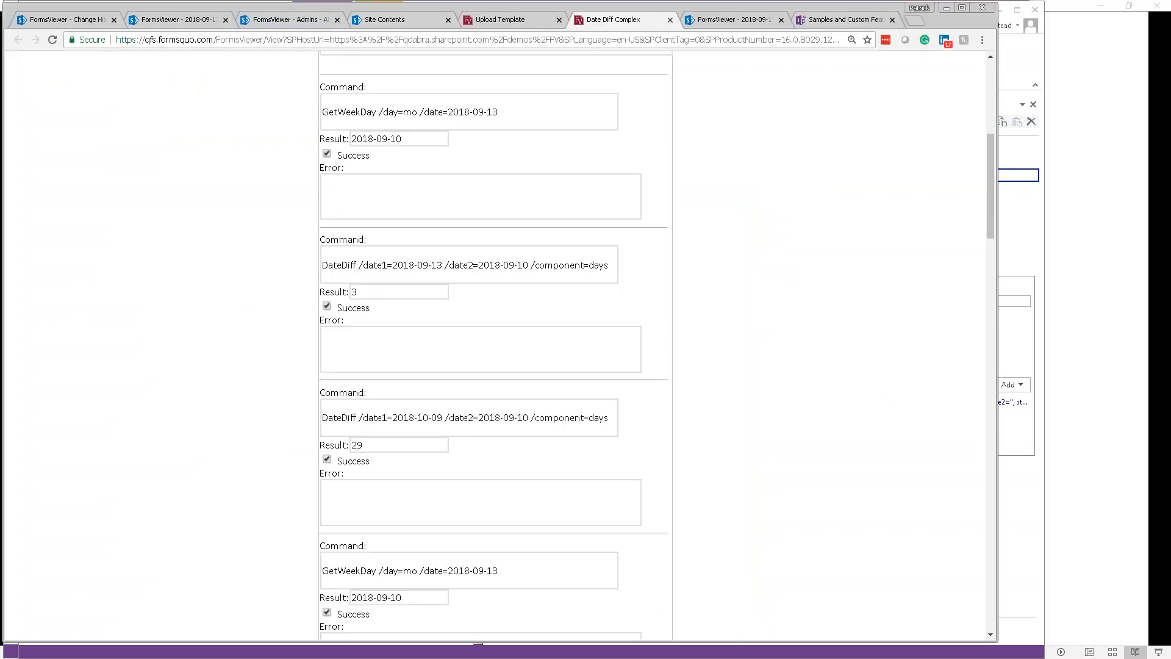
scroll(494, 342, down, 1)
scroll(494, 342, down, 8)
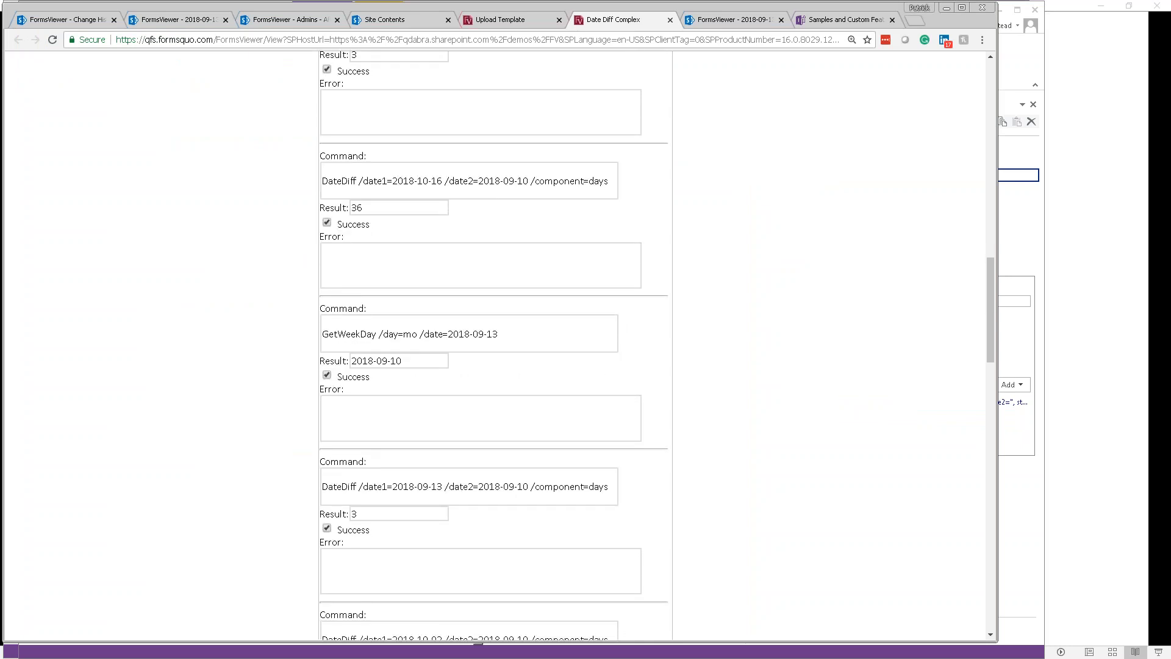
scroll(494, 342, down, 1)
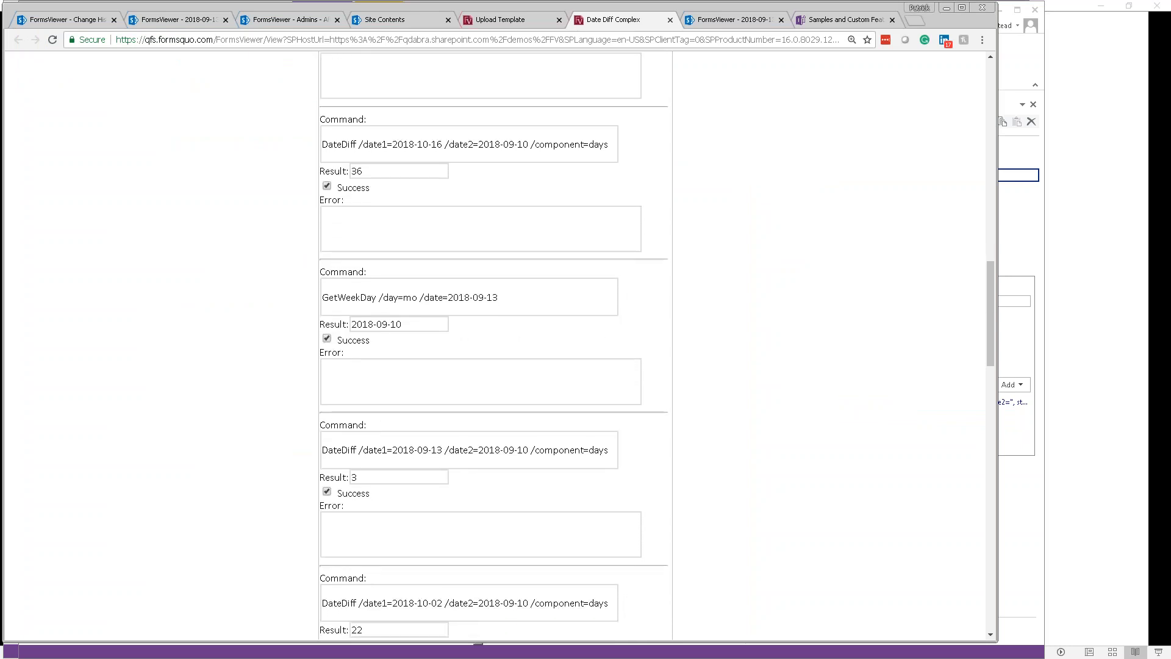
scroll(494, 341, down, 10)
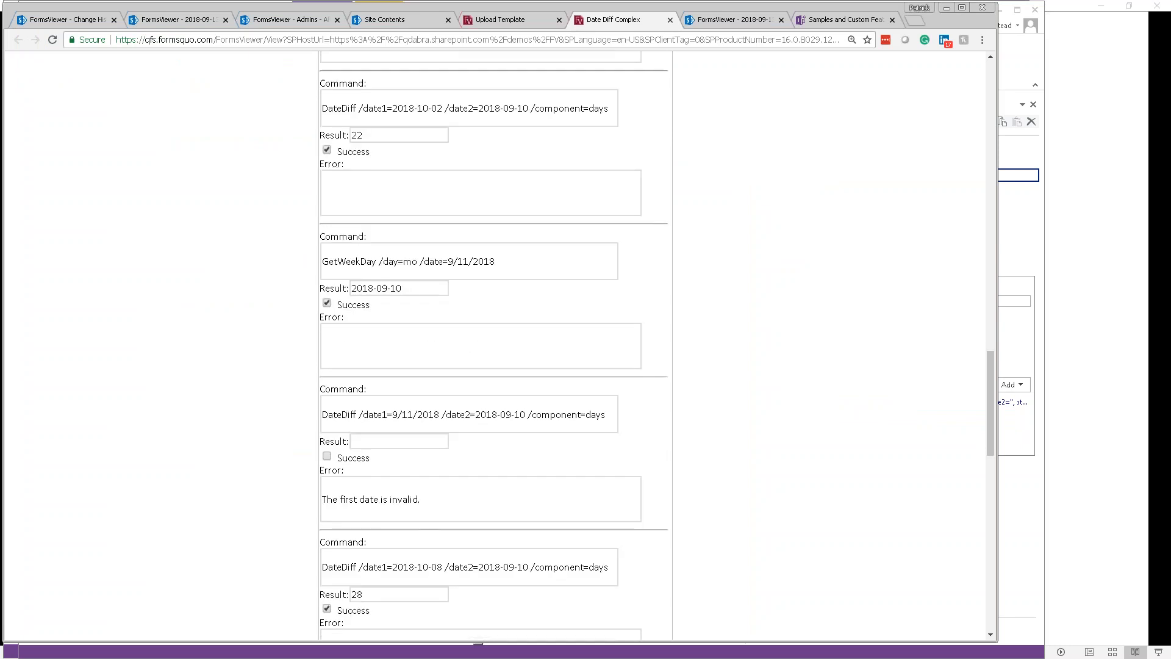
scroll(494, 342, down, 8)
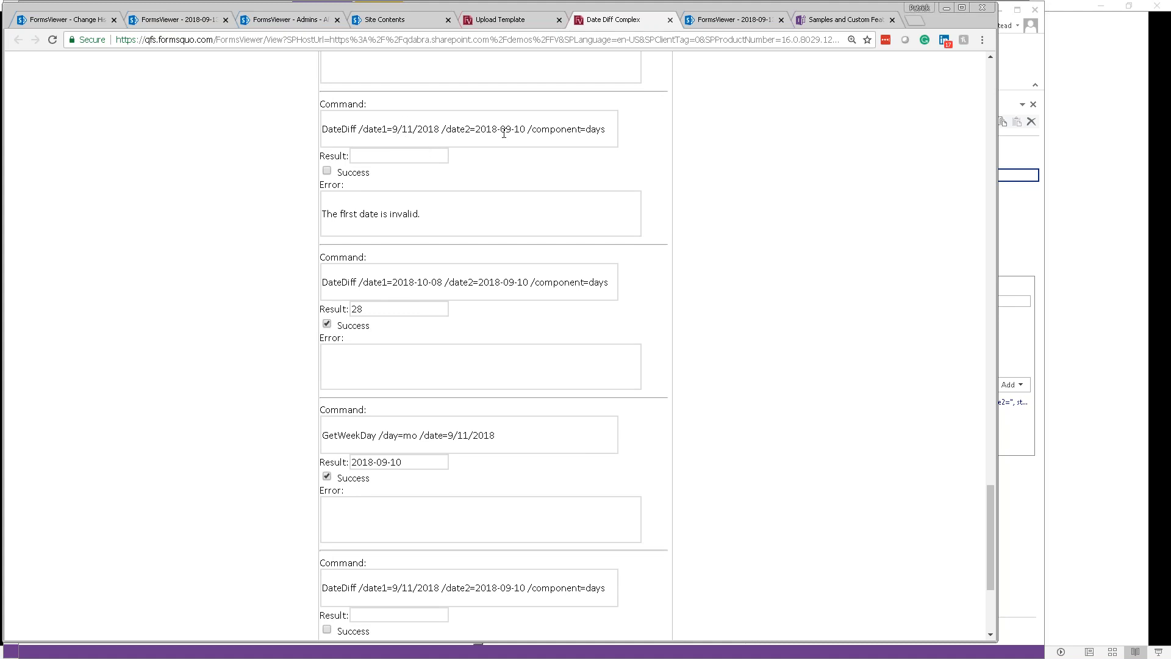
Step: Delete date1's month and day in the third command box, then select the Today date
click(526, 130)
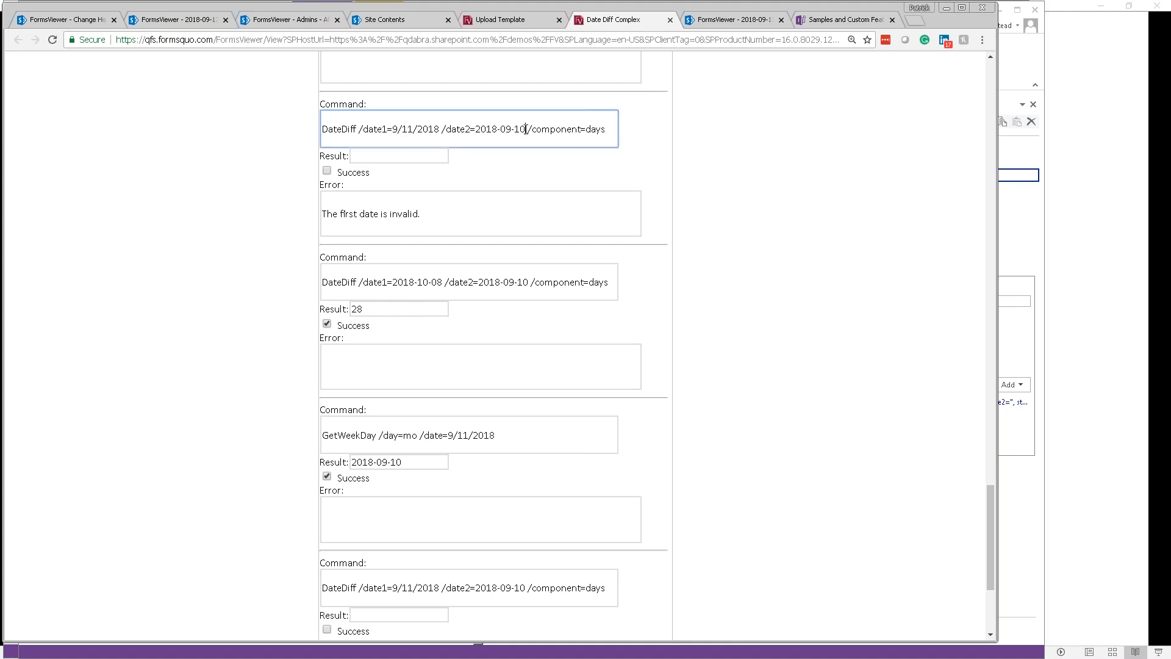
double_click(522, 129)
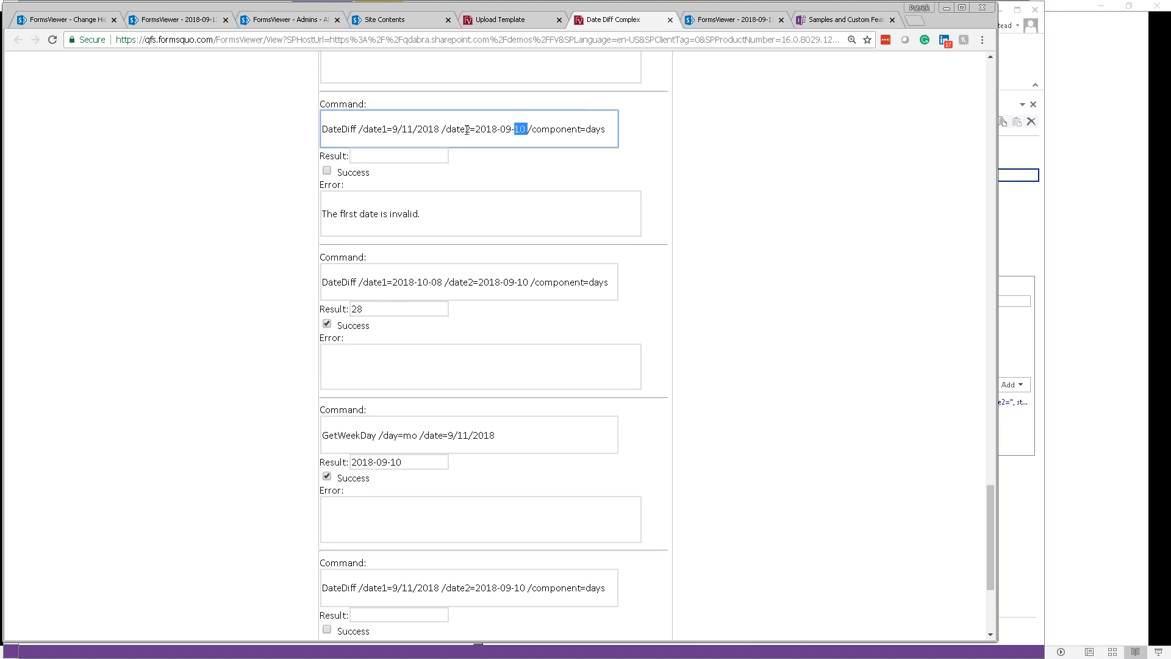
double_click(429, 129)
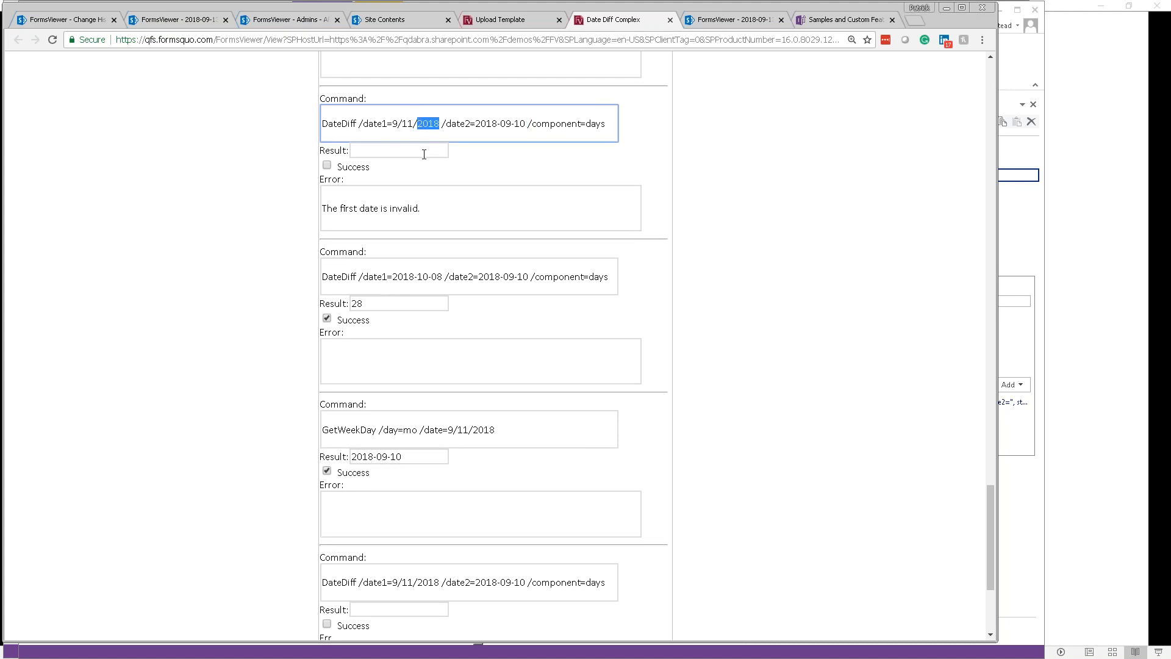
scroll(424, 155, down, 4)
click(398, 363)
key(shift+Right)
key(shift+Right)
key(Delete)
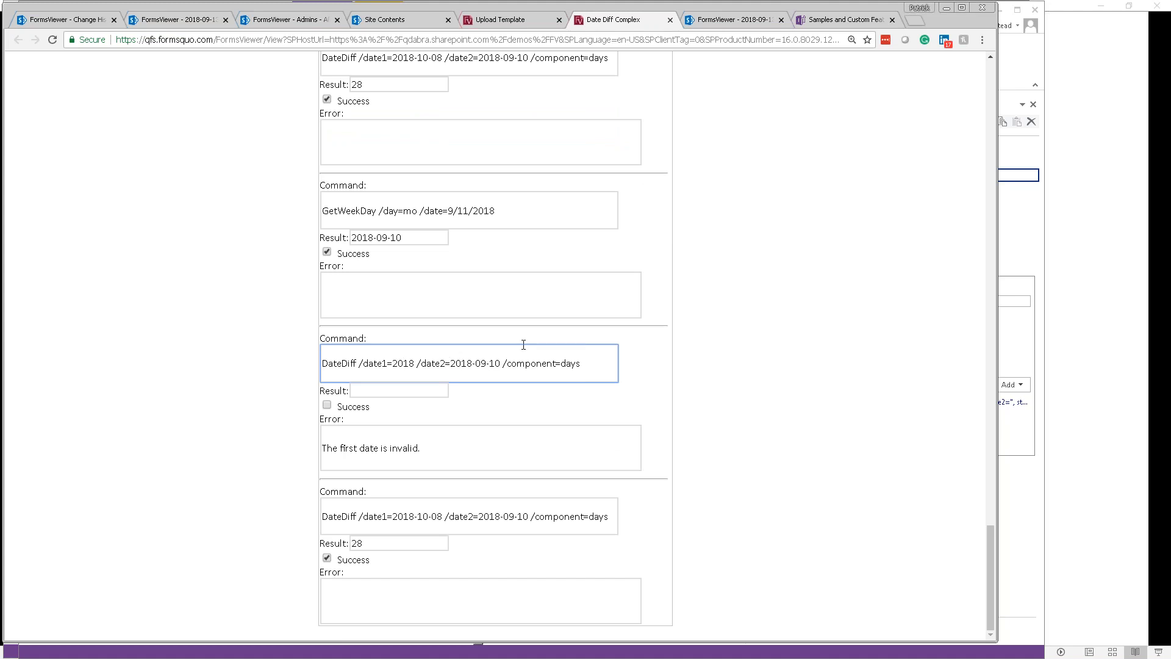
scroll(515, 331, up, 15)
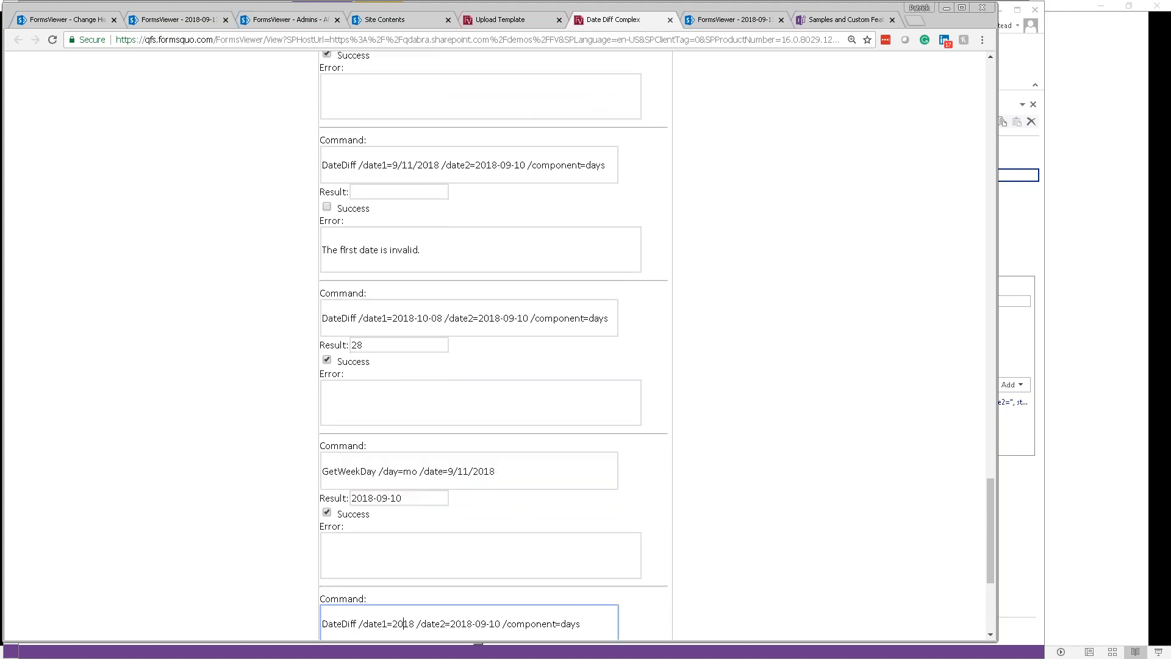
key(alt+Tab)
key(alt+Tab)
drag(407, 309, 324, 309)
Step: Retype Today as 9/13/2018 and resubmit, getting Tues Diff 3 and DateDiff 28
text(20)
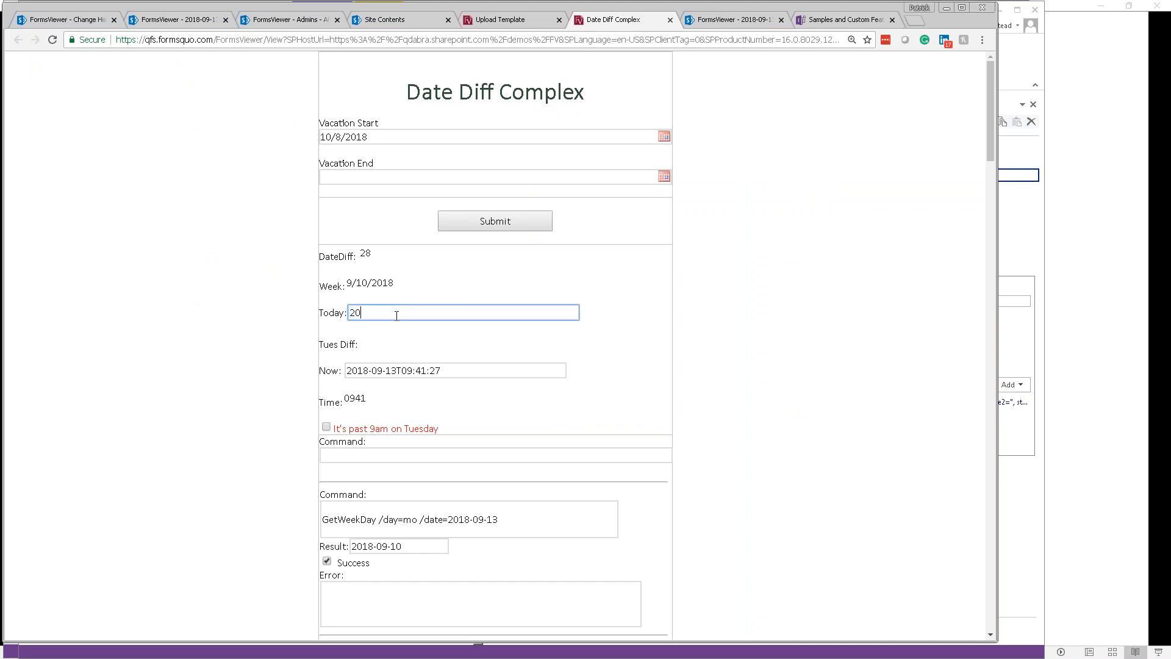
text(18-09-0)
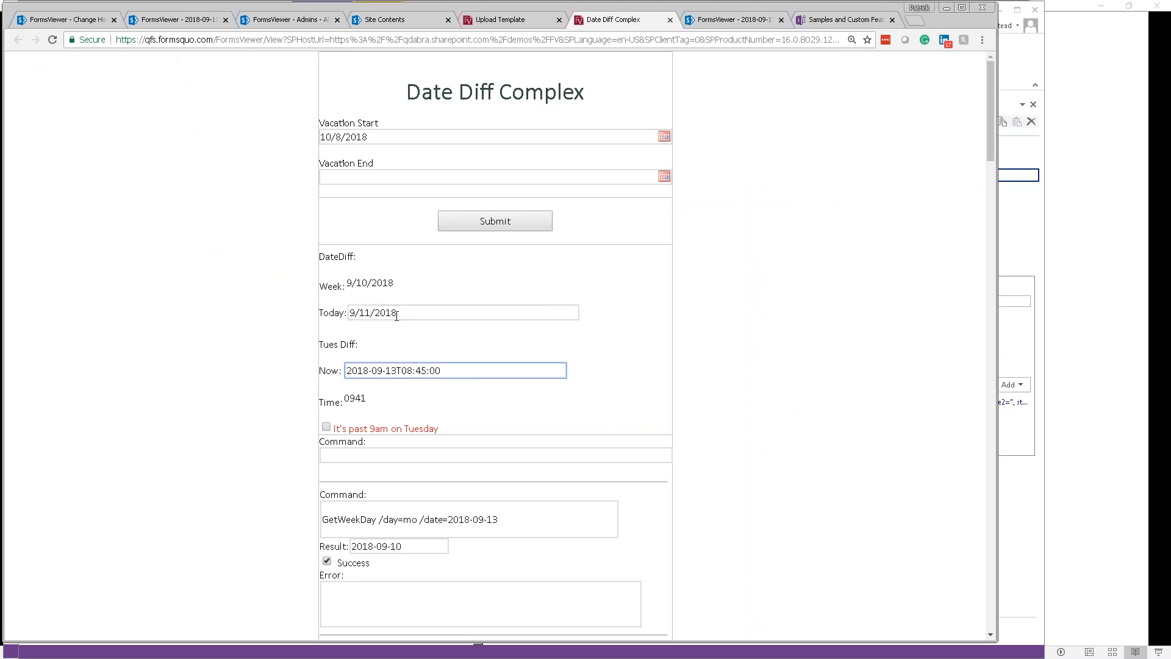
click(525, 220)
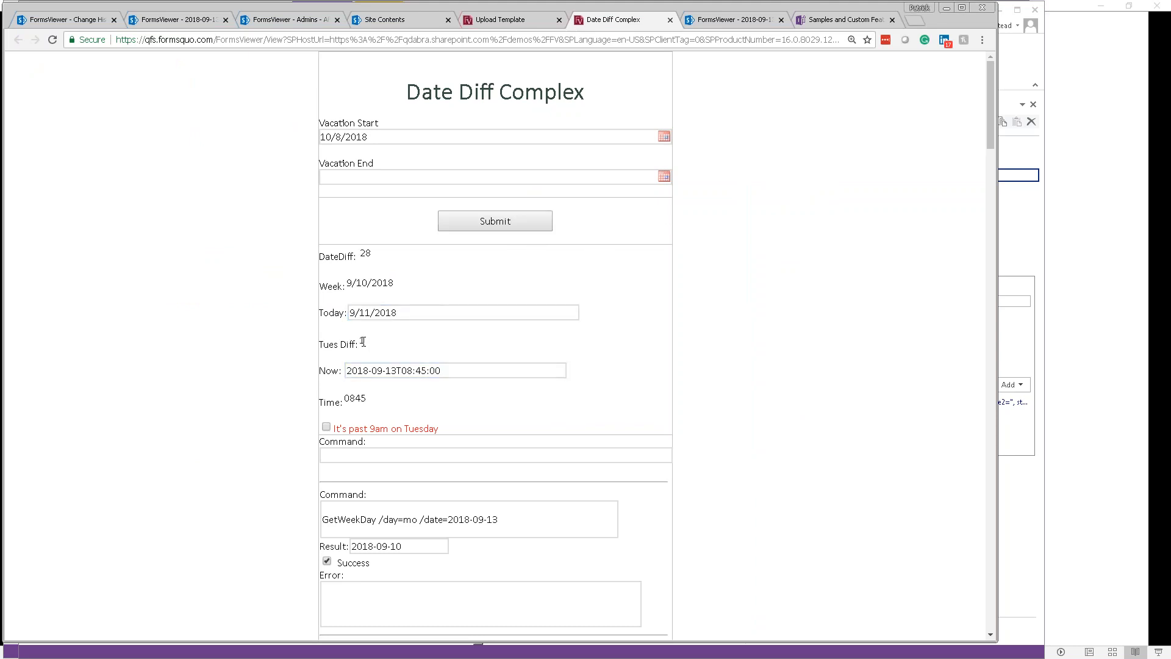
drag(405, 316, 297, 314)
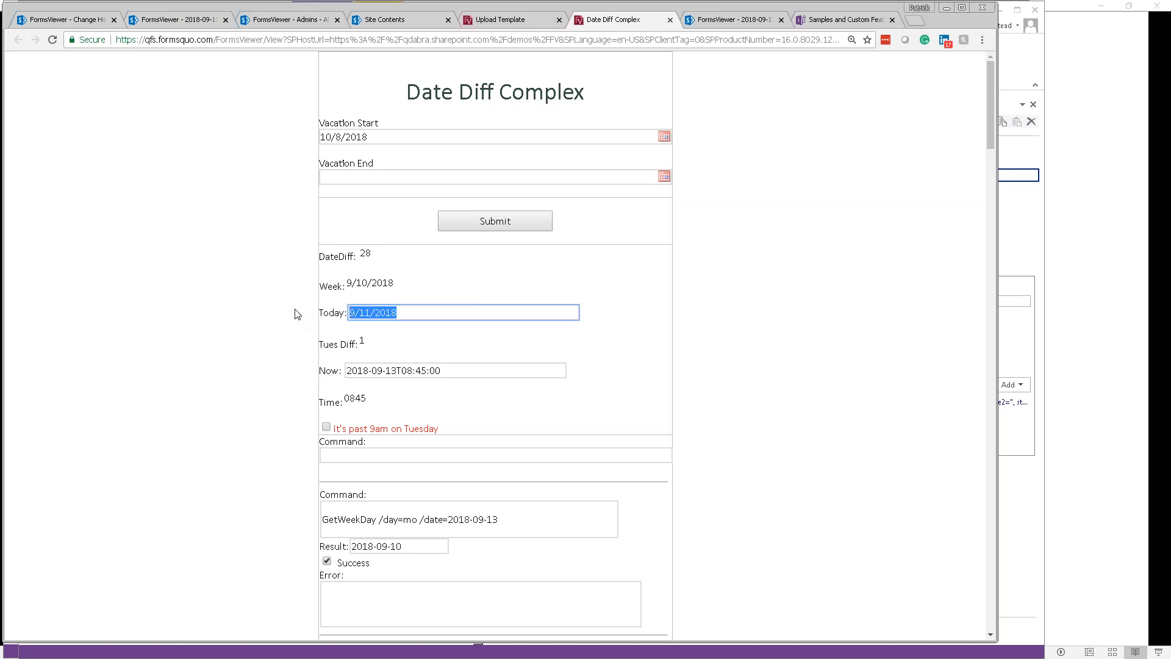
text(2018-09-13)
key(Tab)
click(512, 227)
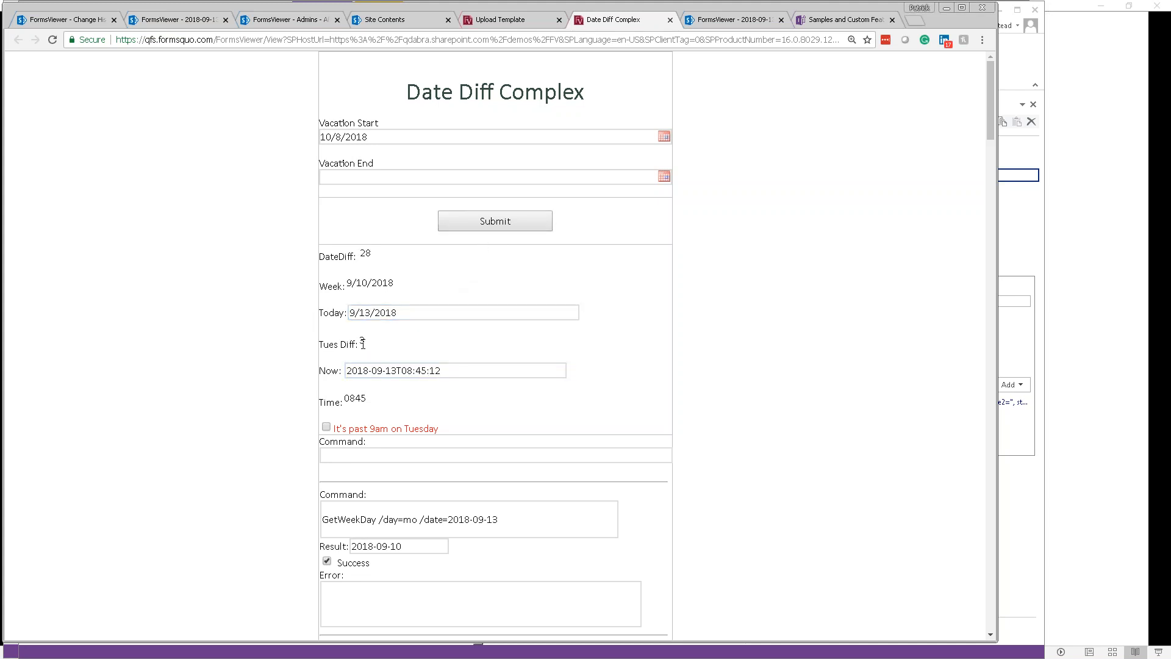
drag(411, 315, 337, 318)
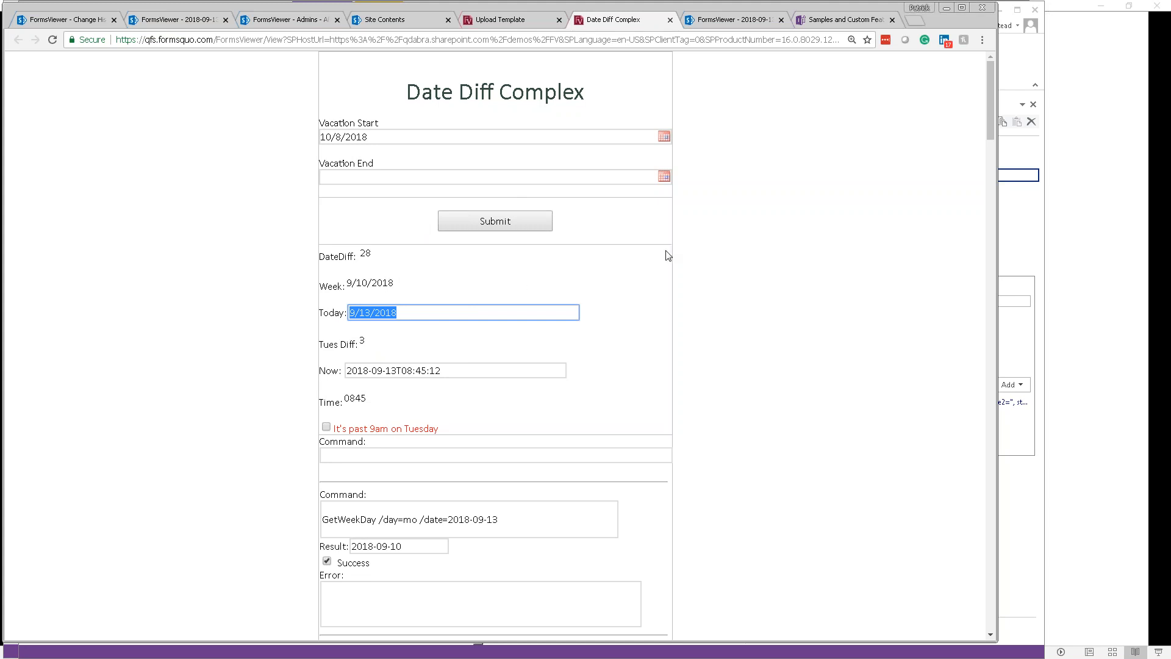
key(alt+Tab)
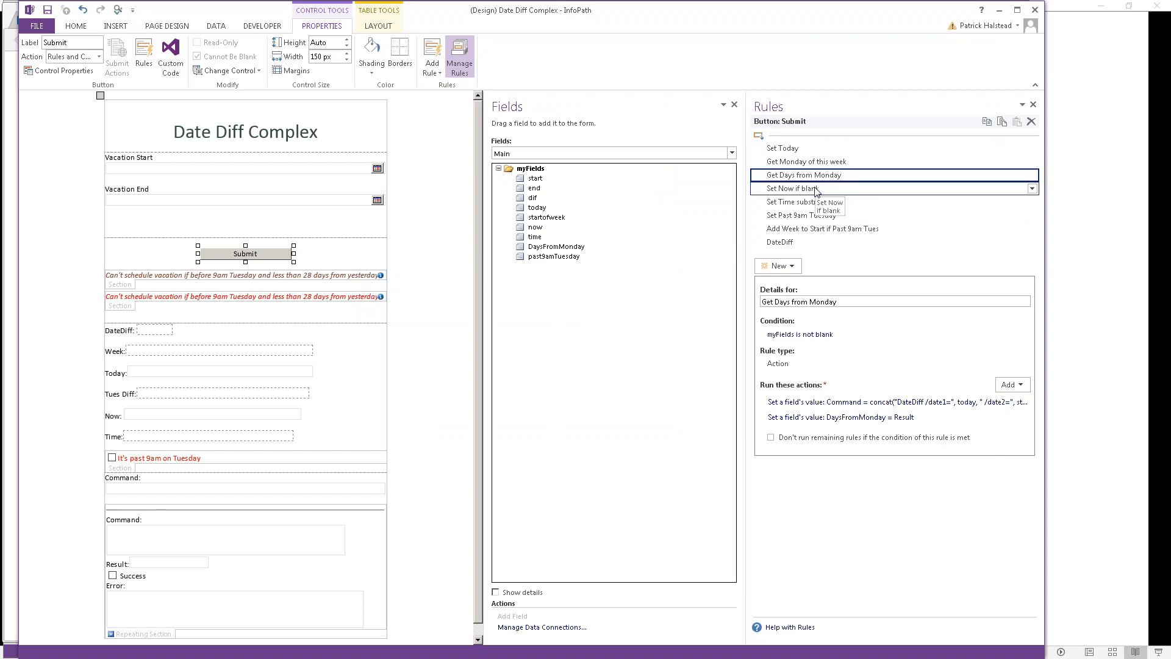
Step: Review the Submit button's Set Now, Set Time, Set Past 9am Tuesday and Add Week rules
click(816, 190)
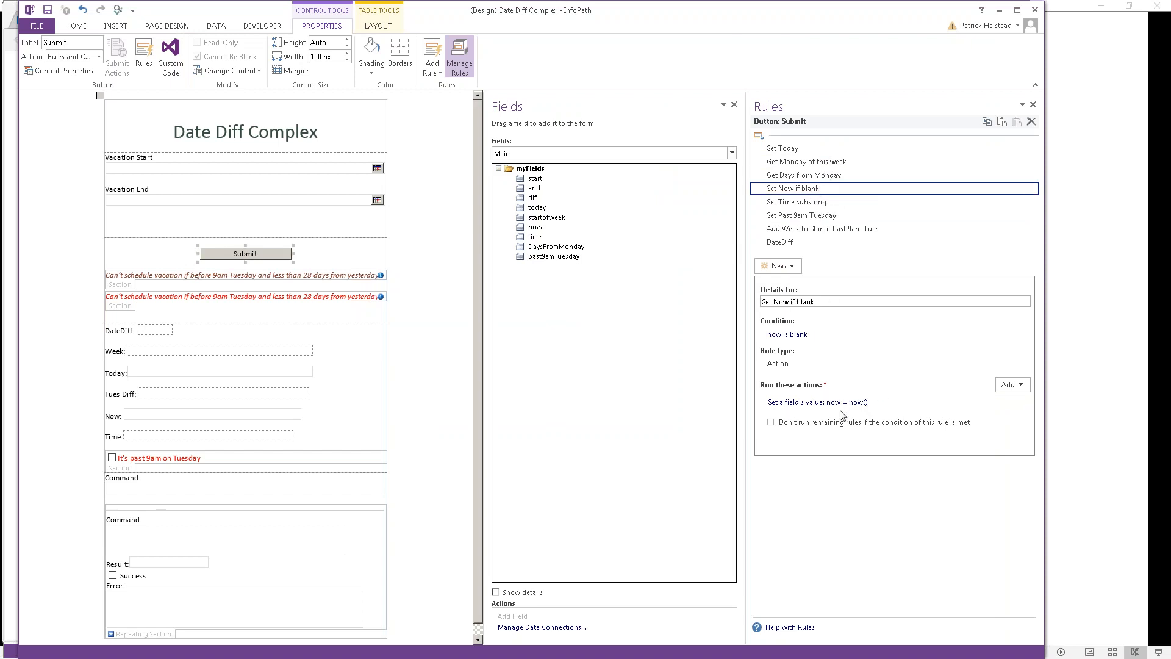
click(808, 202)
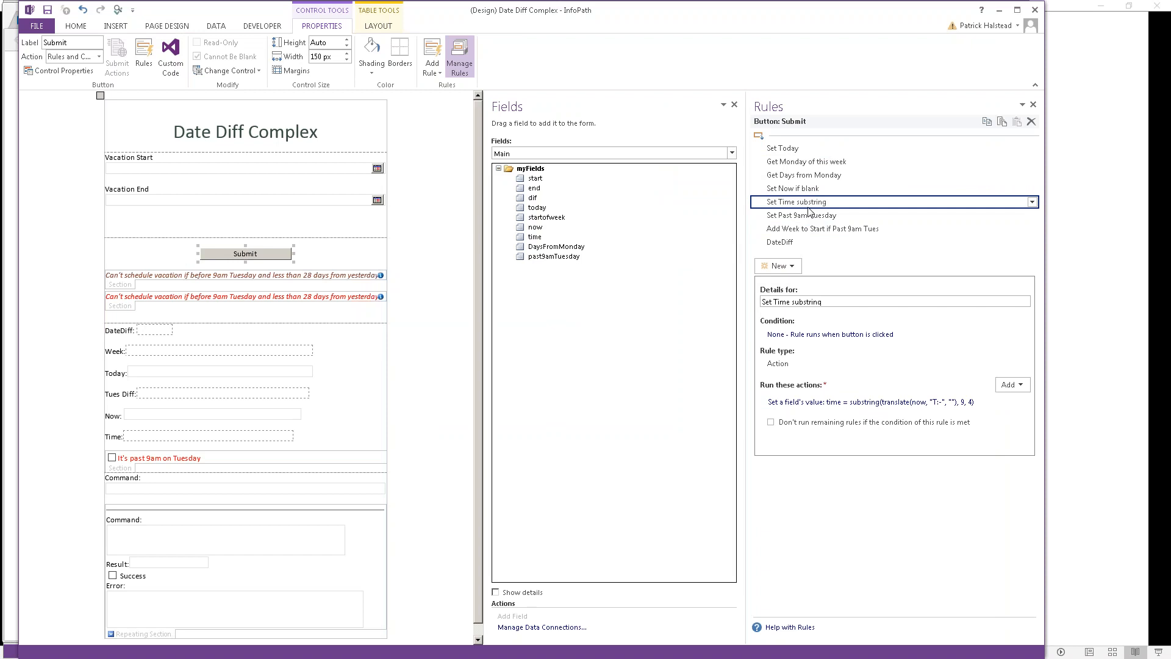
click(822, 214)
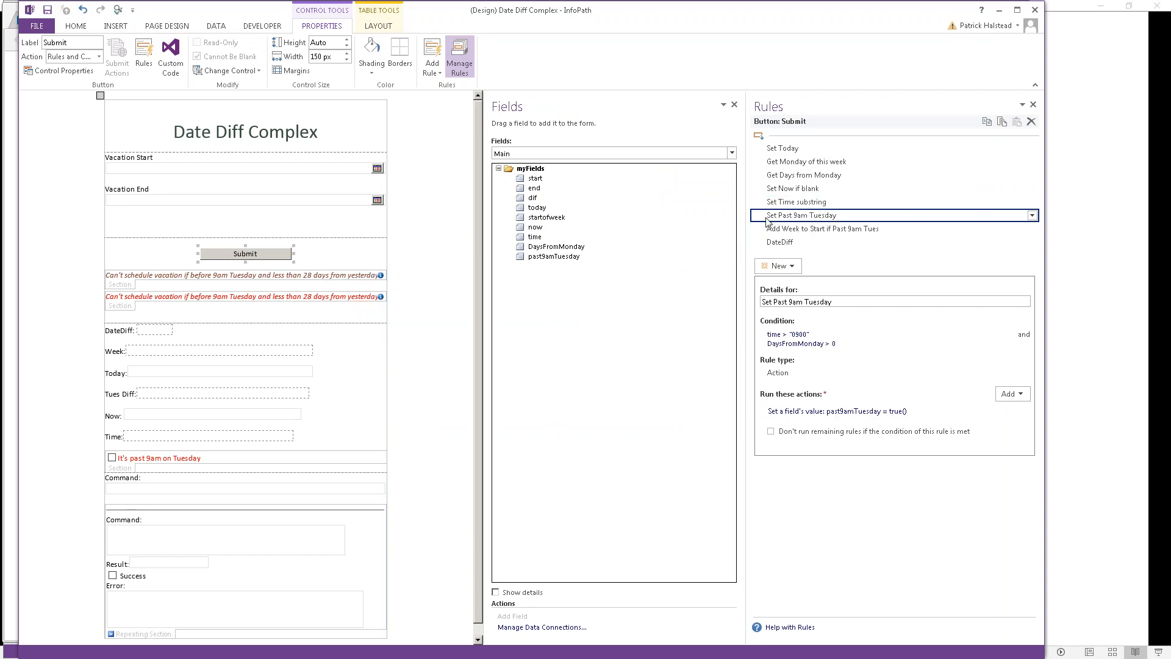
click(828, 230)
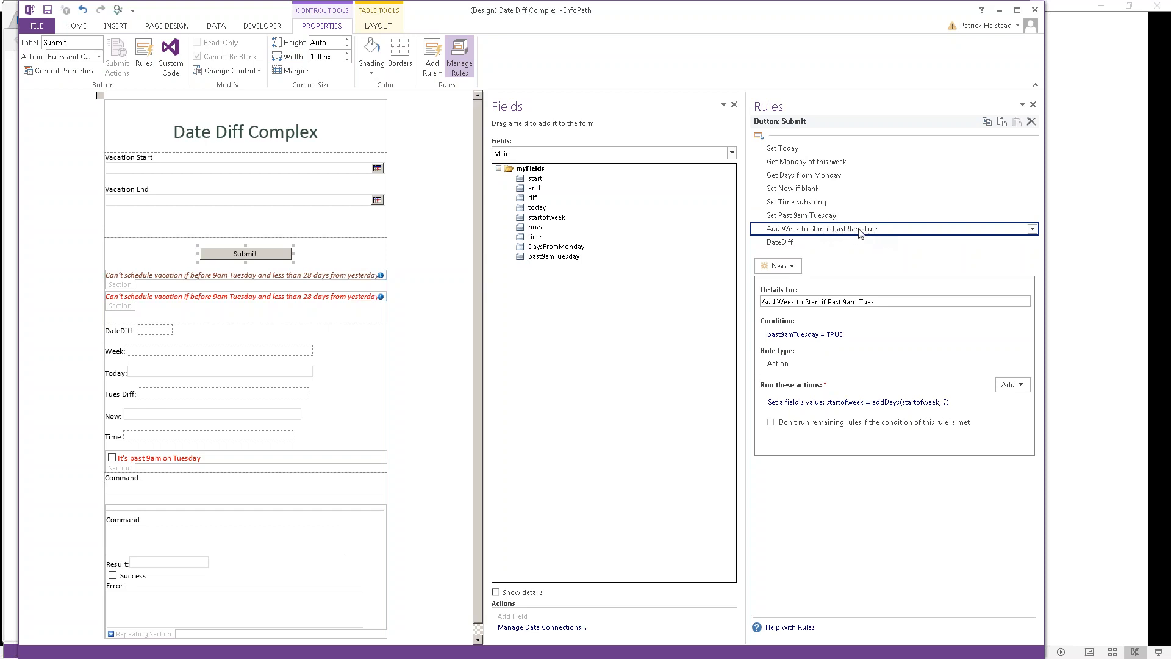
Step: Inspect the addDays(startofweek, 7) action and DateDiff rule, then select the first red warning section
click(900, 402)
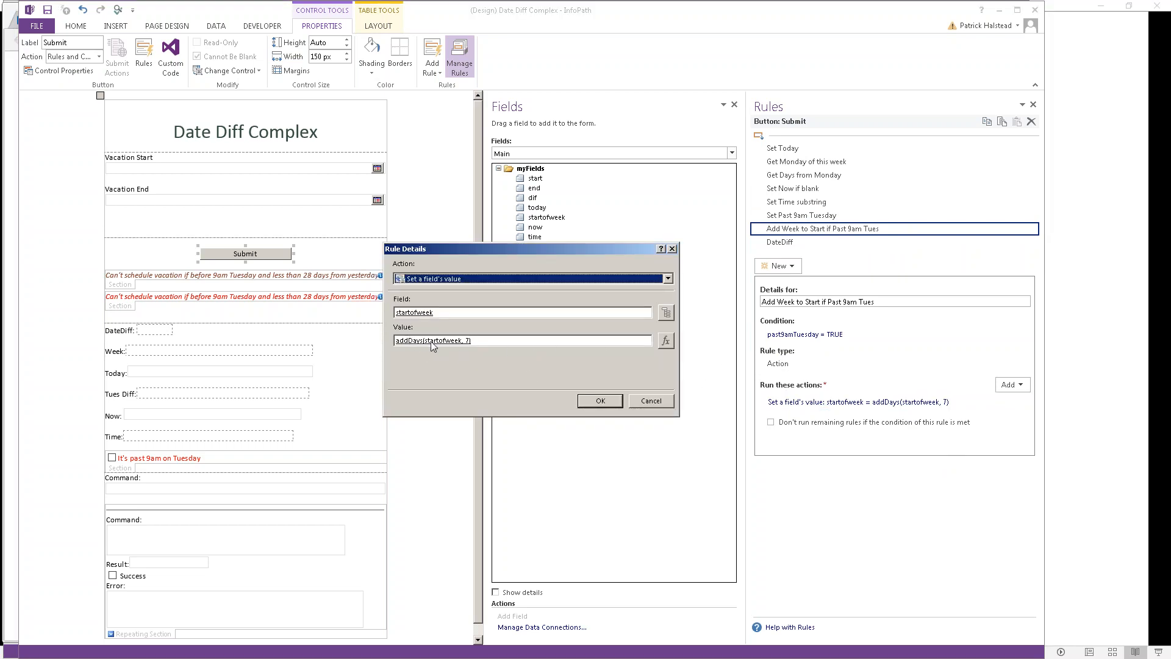
click(654, 402)
click(786, 243)
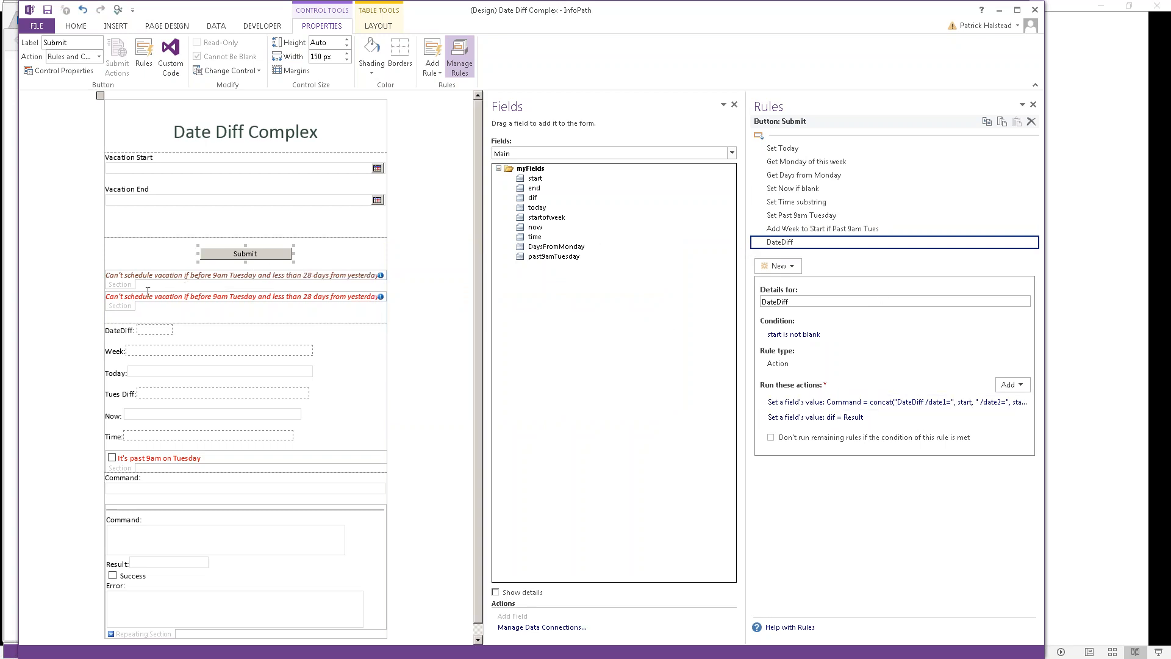
click(122, 287)
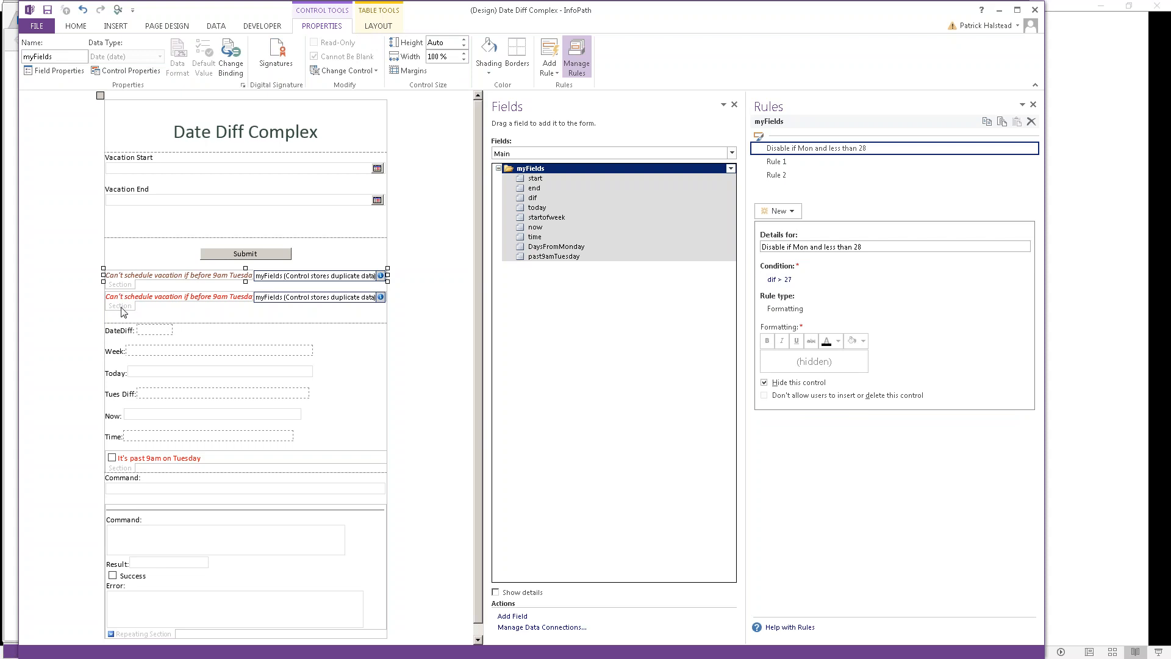
Step: Compare the warning sections' hiding rules: Rule 1 when past9amTuesday = TRUE, Rule 2 when dif is blank
click(125, 311)
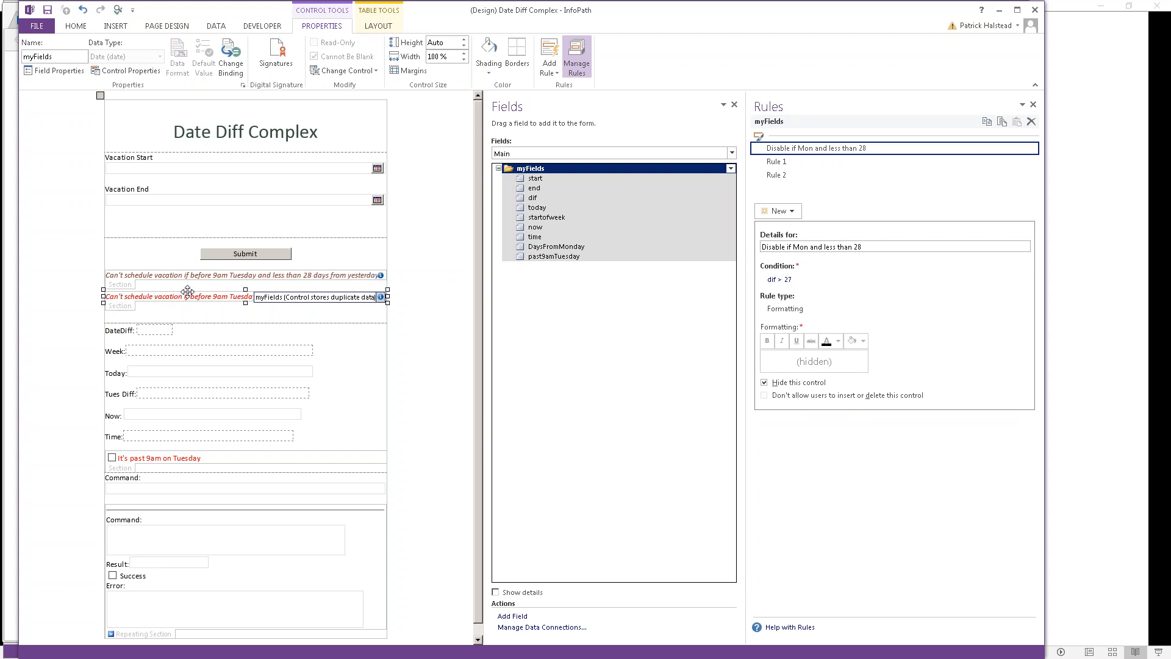
click(218, 258)
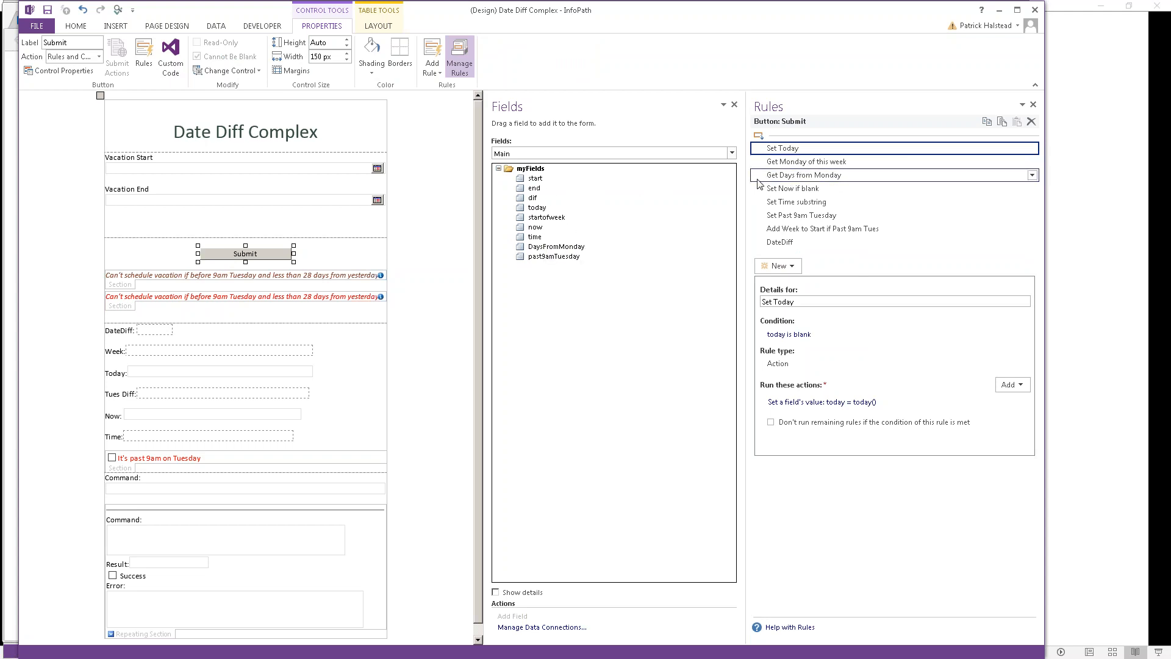
click(120, 288)
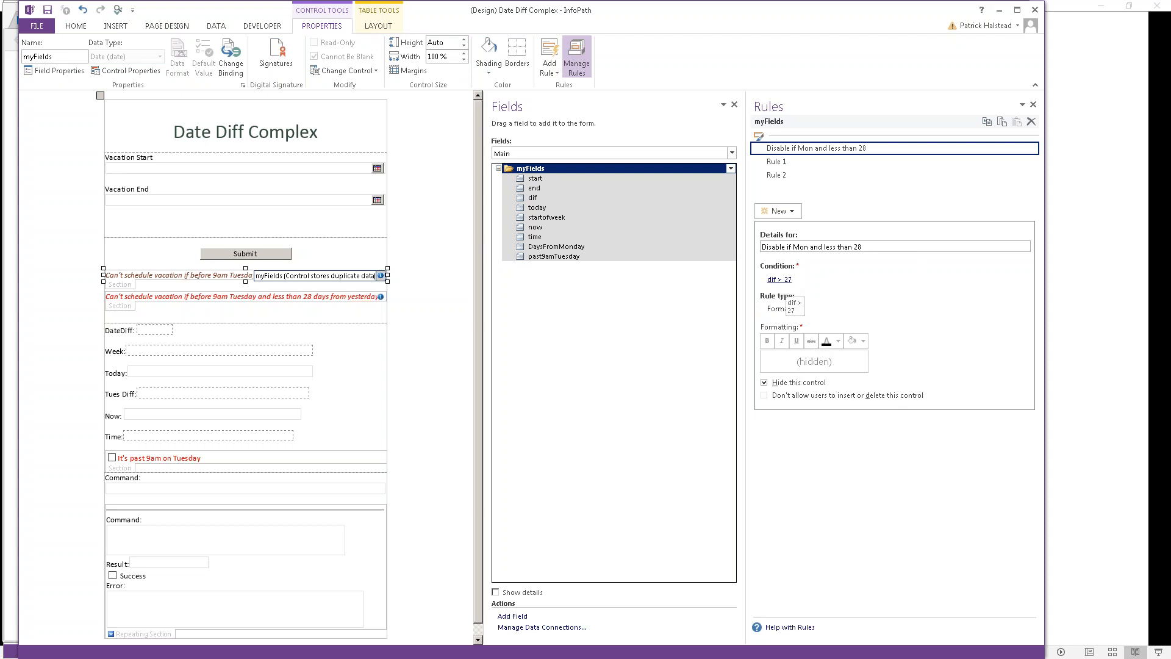
click(127, 308)
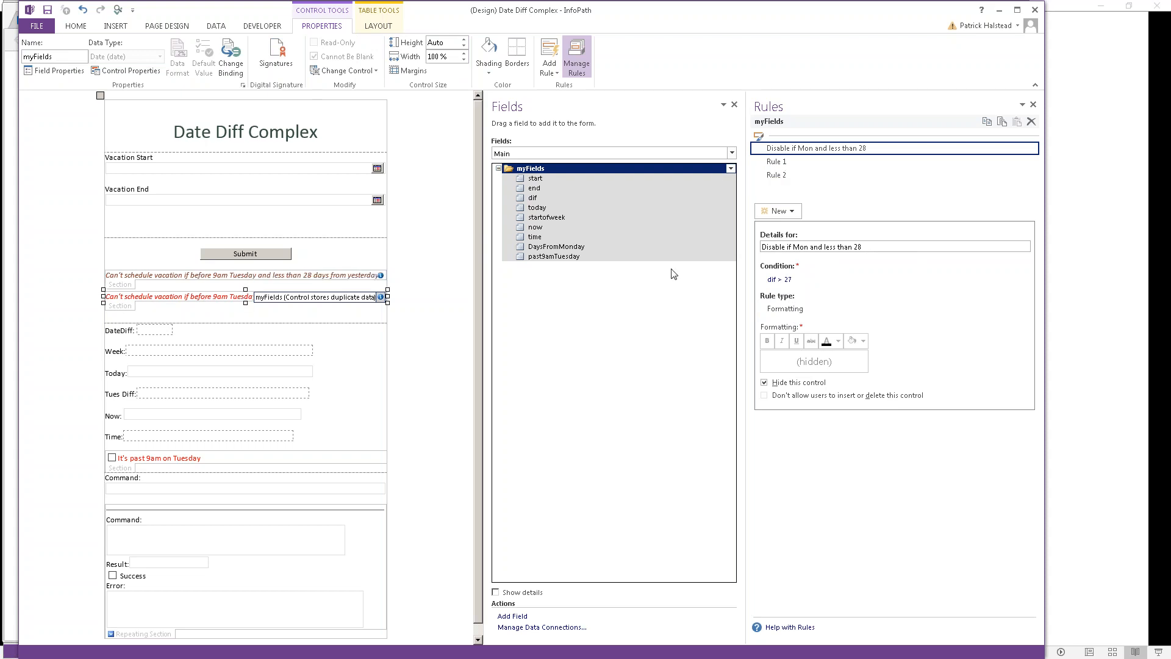
click(774, 163)
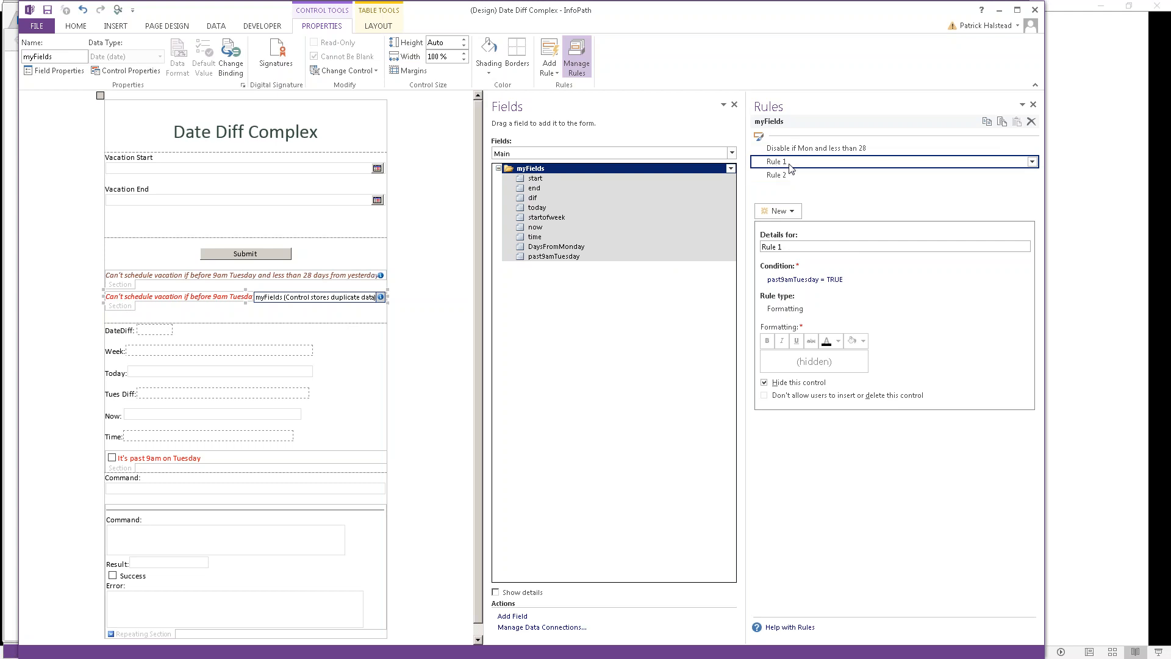
click(793, 176)
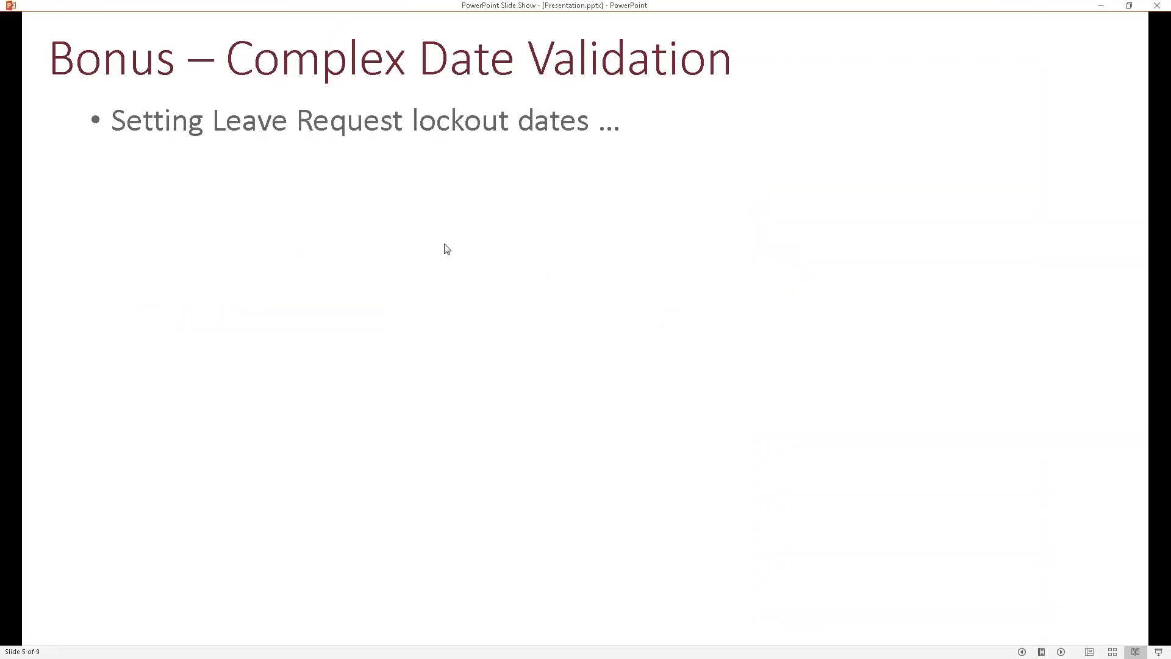
Step: Advance the slide show past the Complex Date Validation slide to 'Why FormsViewer?'
click(304, 174)
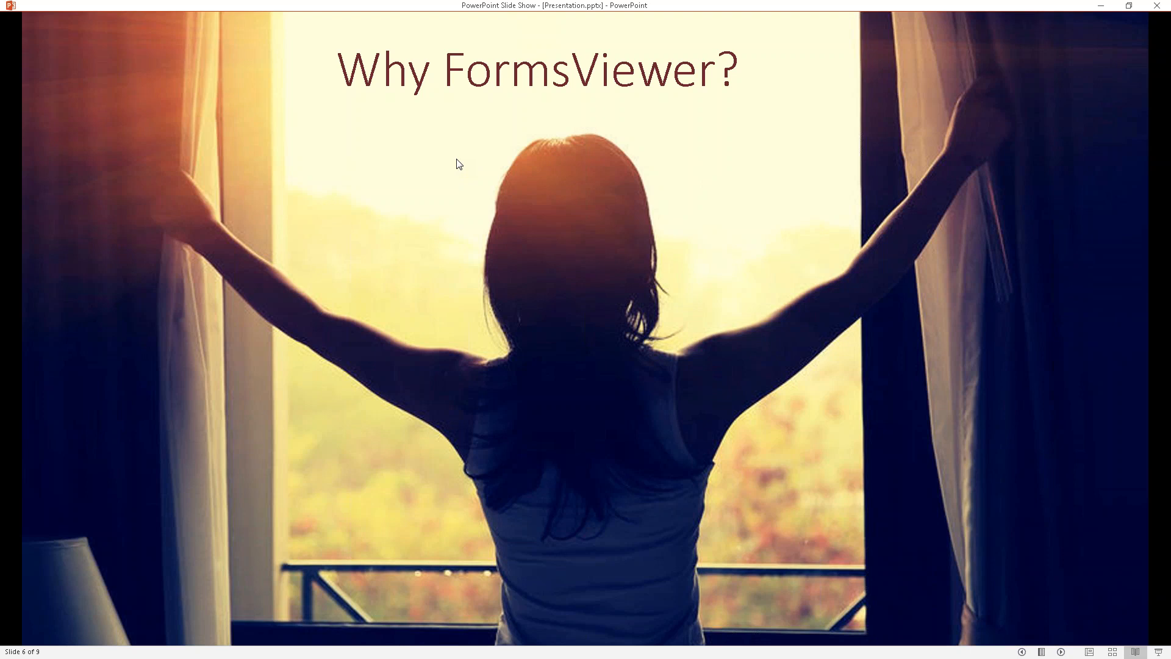
key(Right)
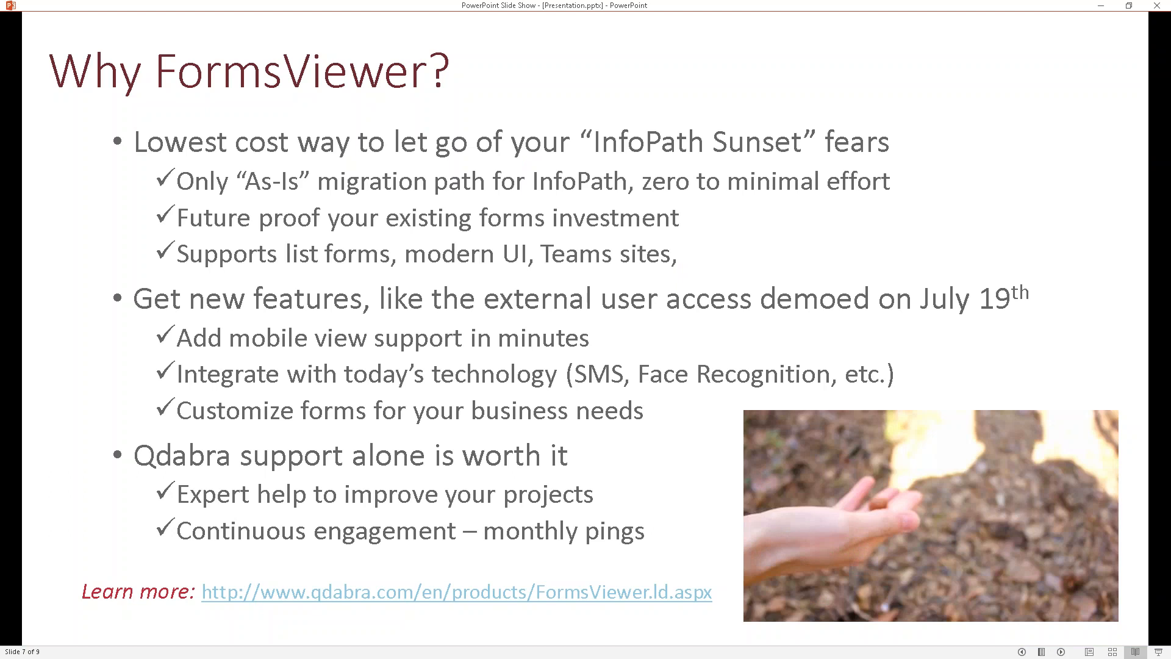